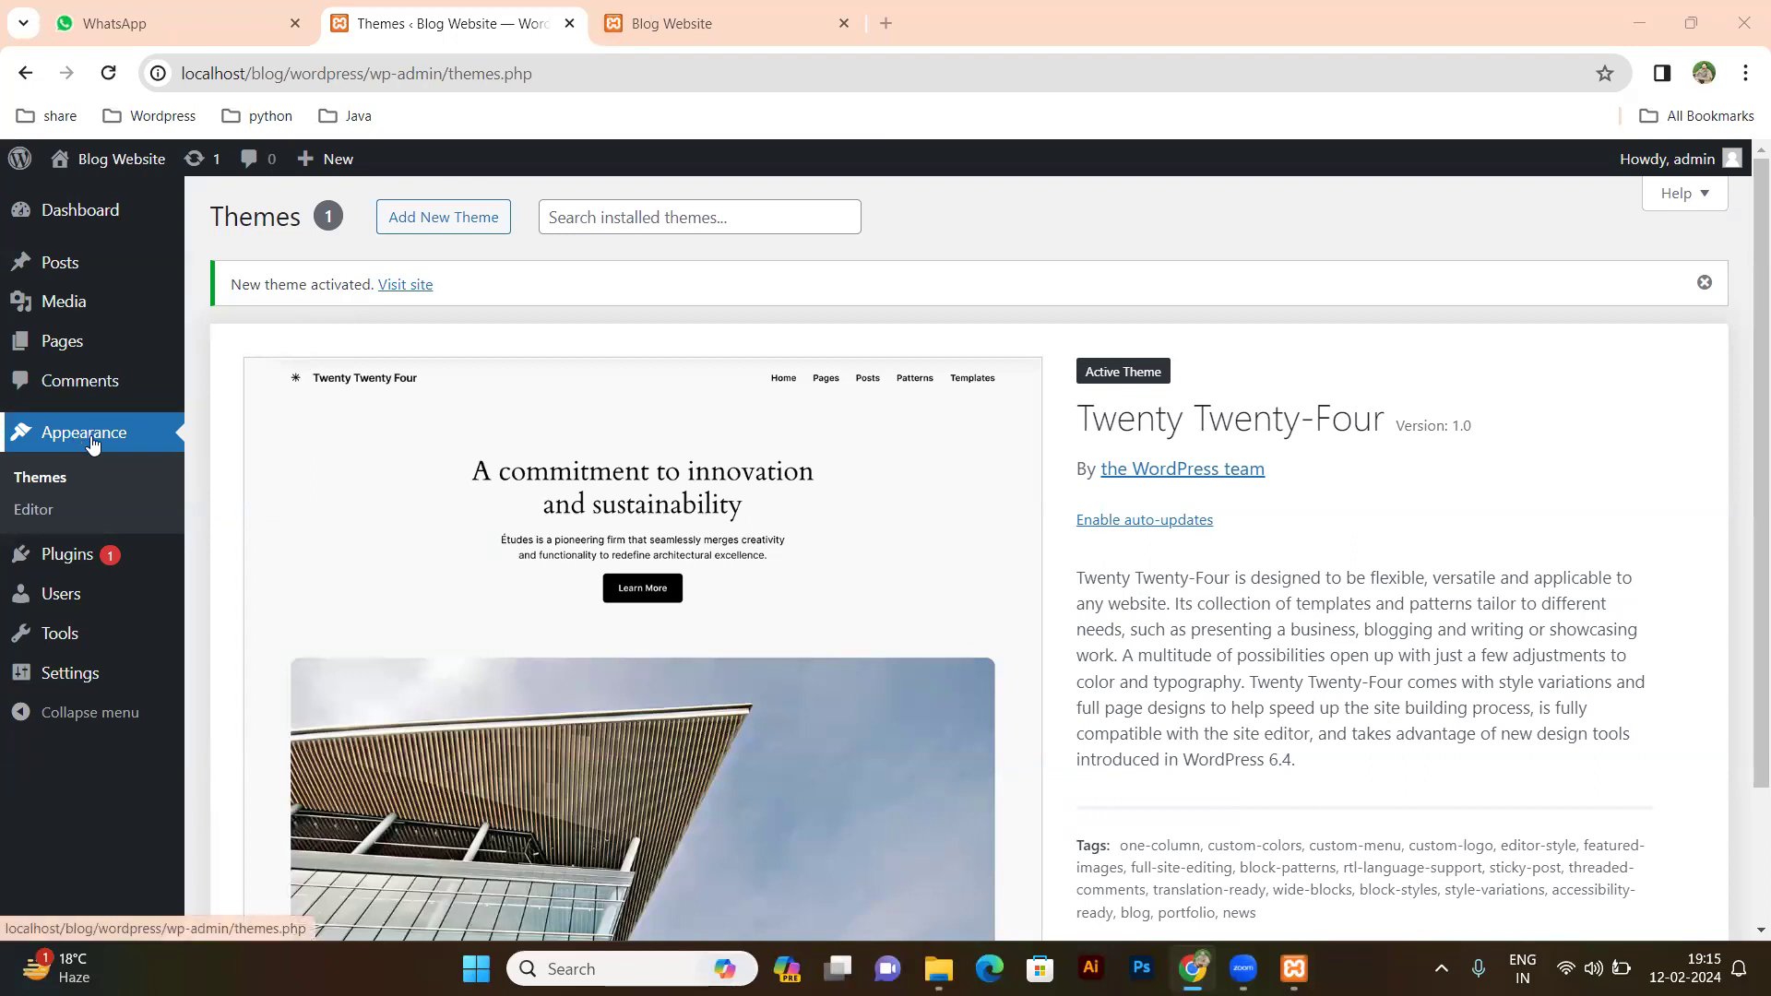
Open the installed themes page and review the active Twenty Twenty-Four theme.
{"action": "left_click", "coordinate": [46, 487]}
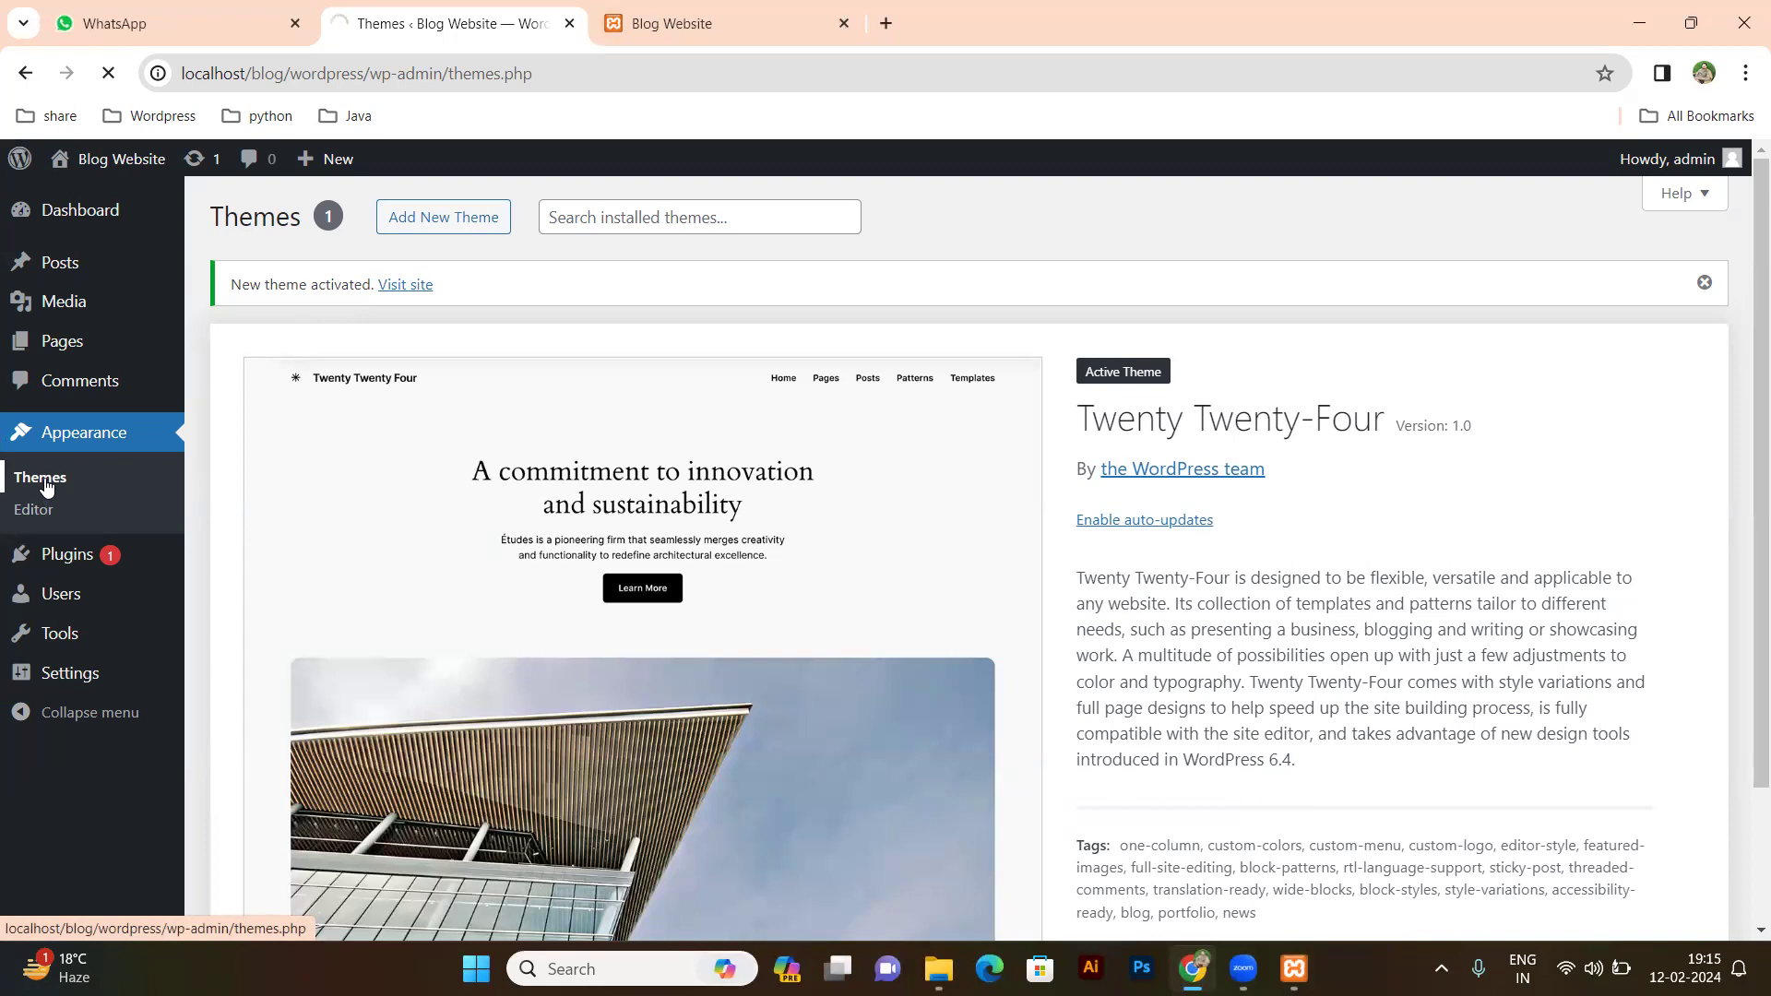
{"action": "scroll", "coordinate": [99, 467], "scroll_direction": "down", "scroll_amount": 2}
{"action": "scroll", "coordinate": [678, 458], "scroll_direction": "up", "scroll_amount": 2}
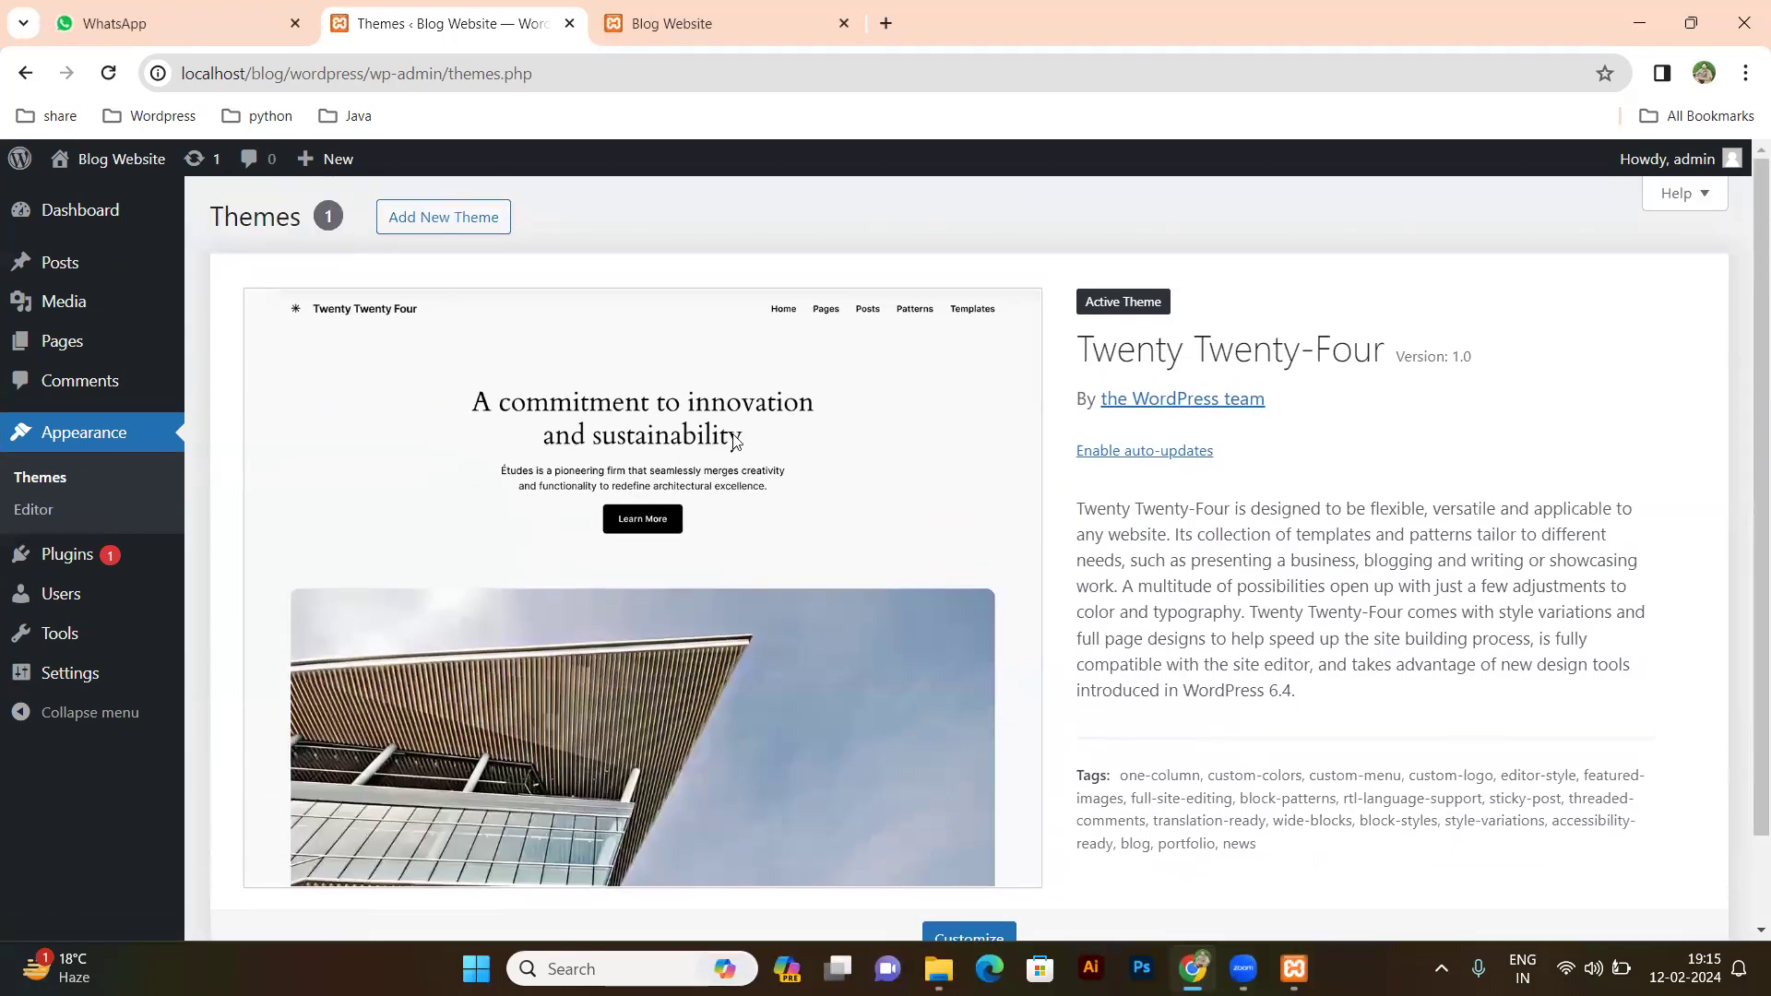
{"action": "triple_click", "coordinate": [1258, 359]}
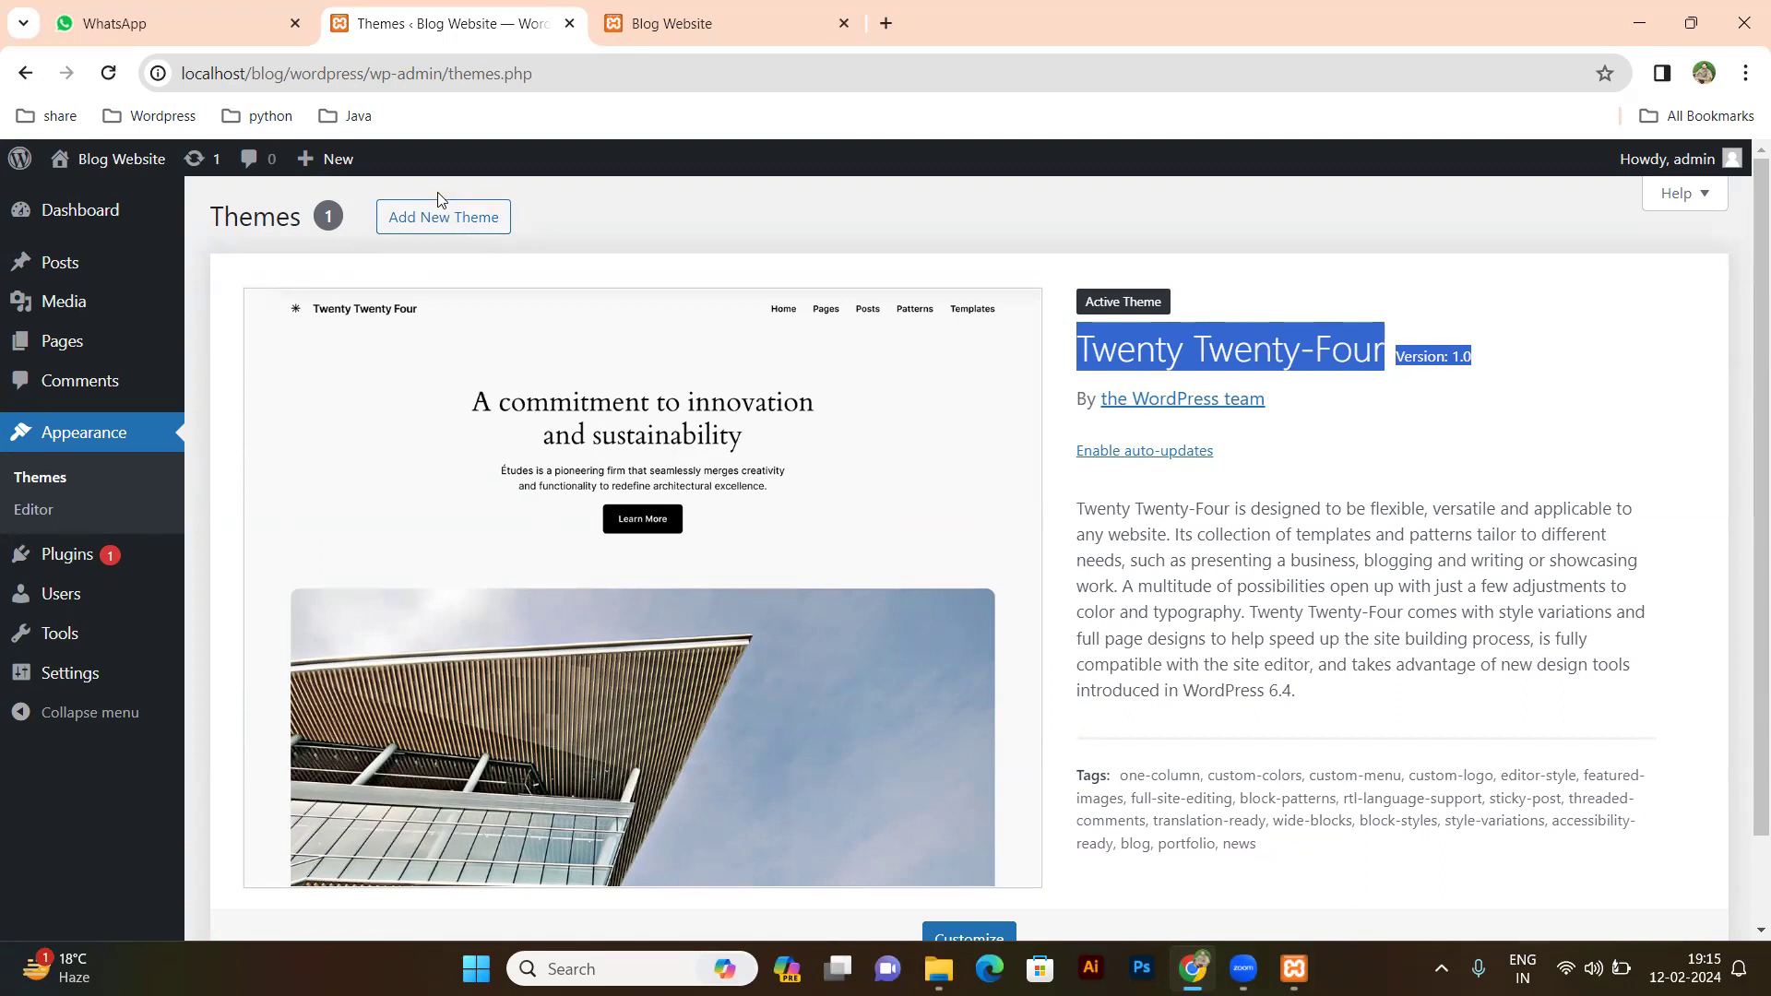
Open the page for adding new themes, browse the popular ones, and search the catalogue for "zita".
{"action": "left_click", "coordinate": [439, 227]}
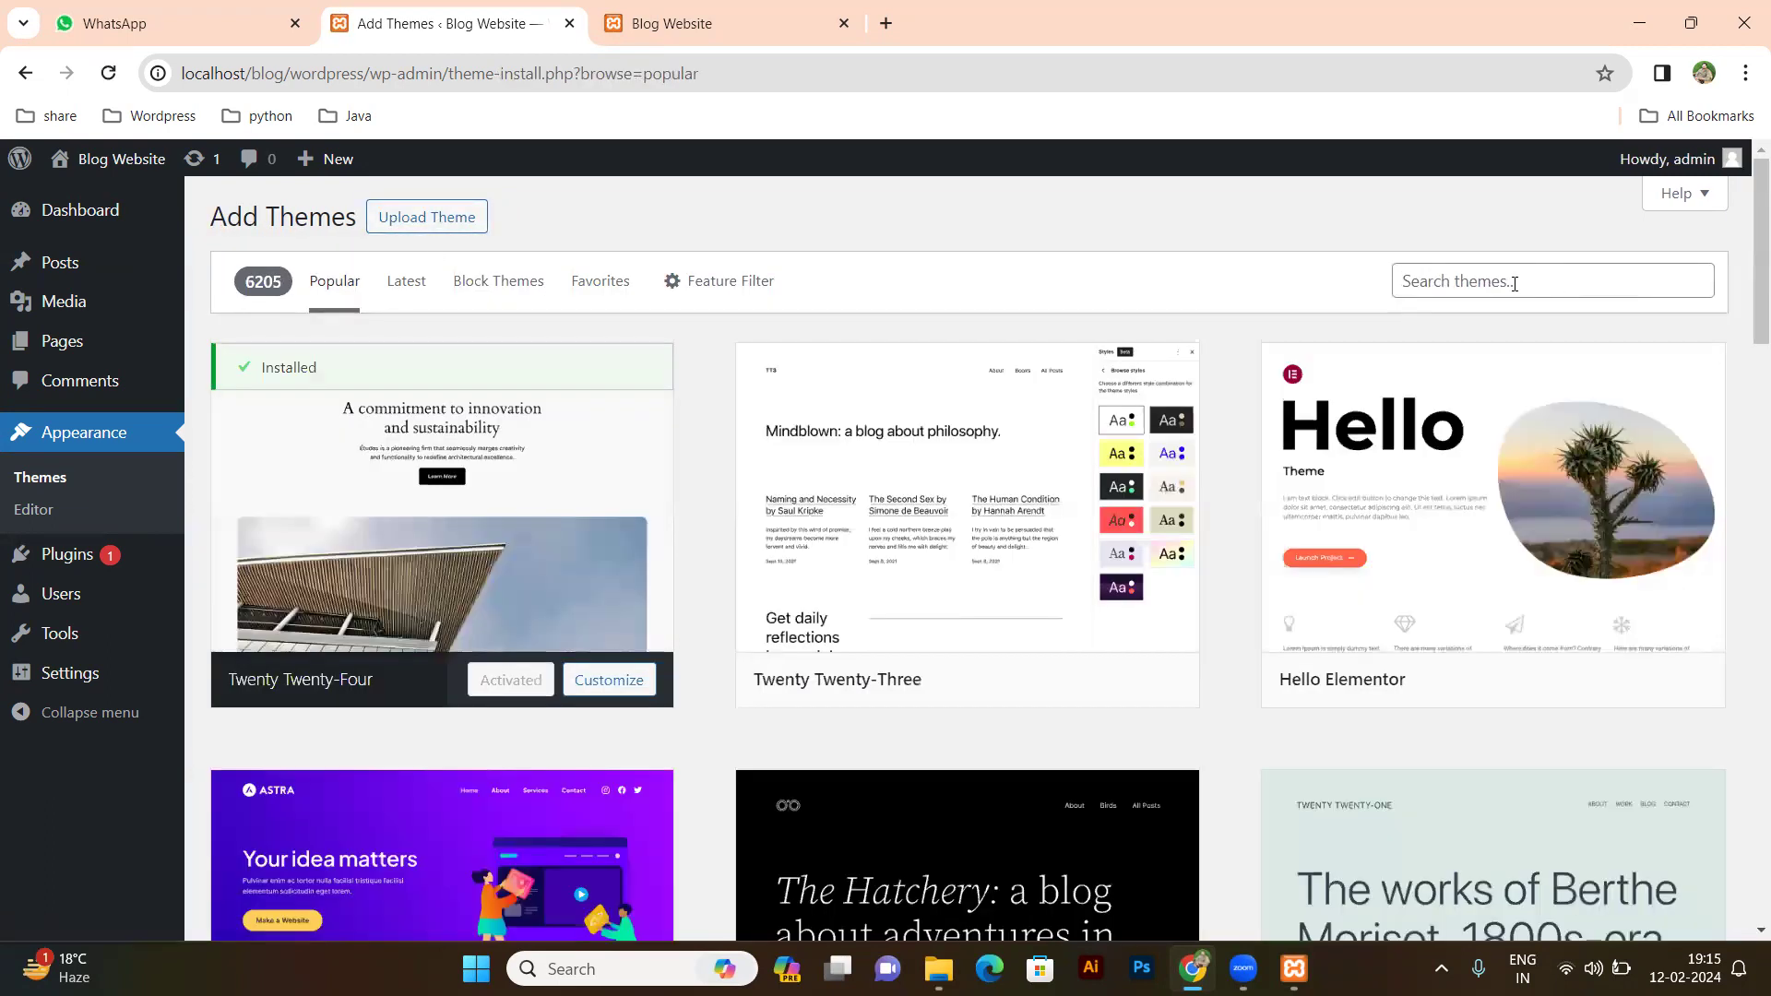
{"action": "scroll", "coordinate": [873, 504], "scroll_direction": "down", "scroll_amount": 8}
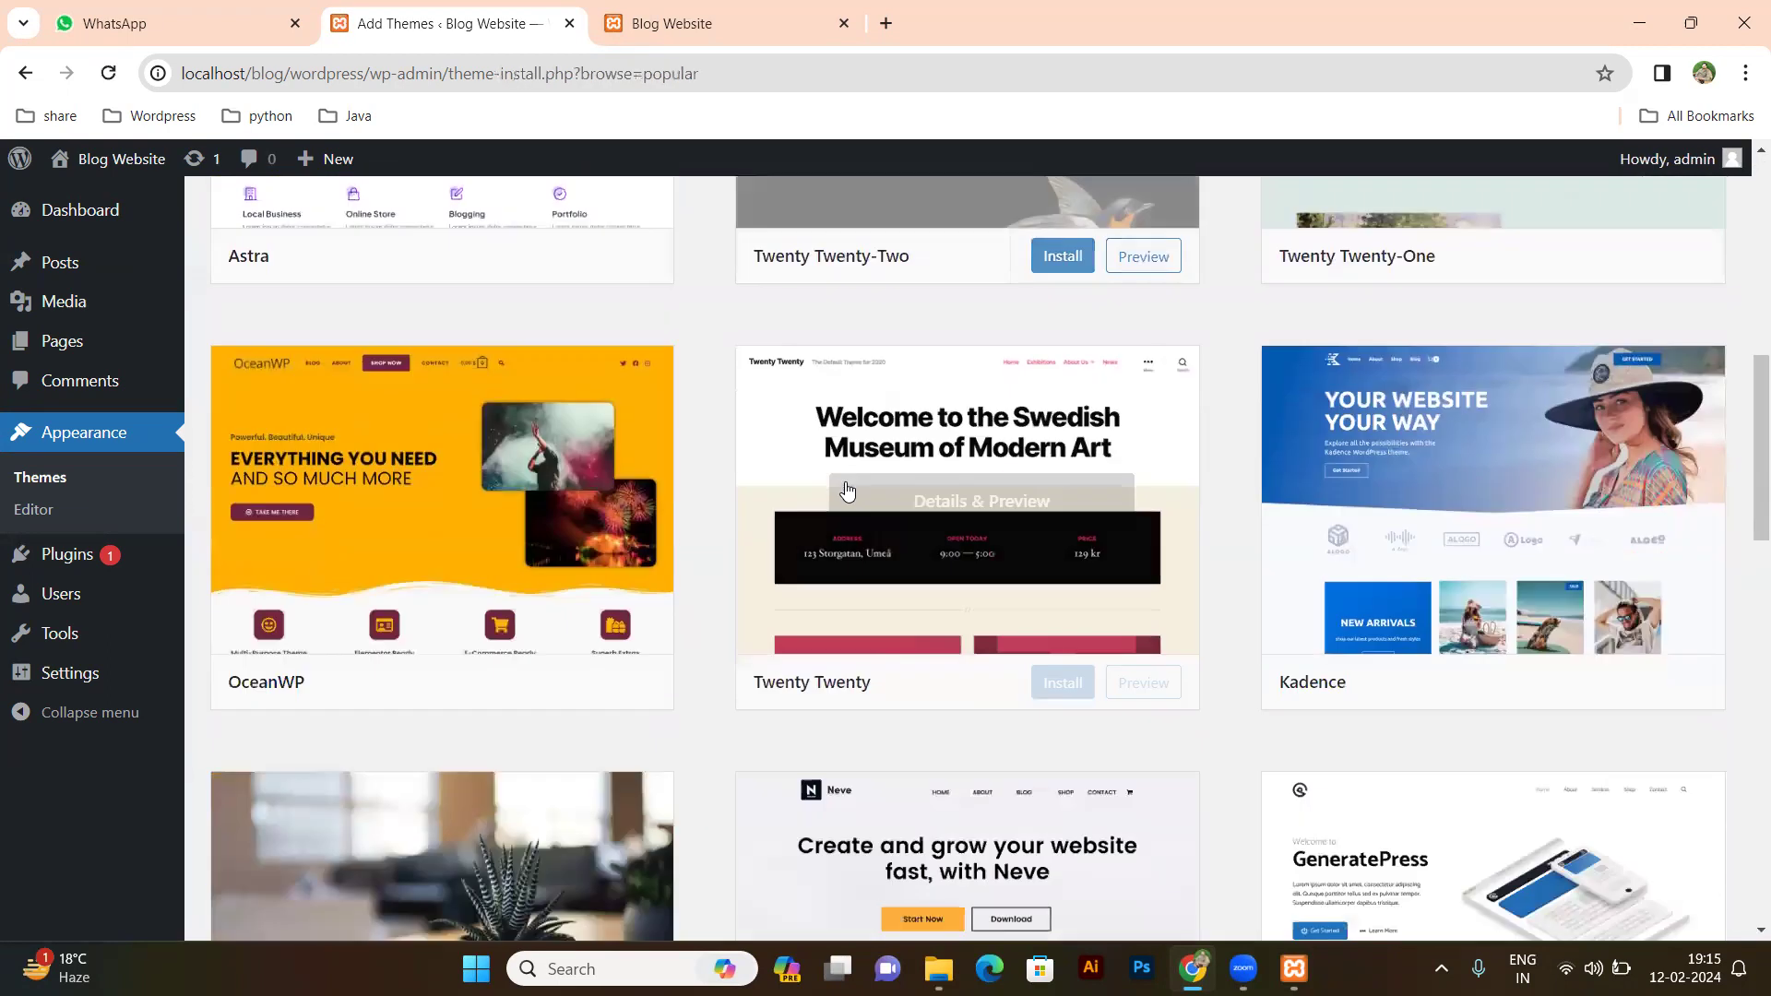
{"action": "scroll", "coordinate": [847, 491], "scroll_direction": "up", "scroll_amount": 5}
{"action": "mouse_move", "coordinate": [847, 491]}
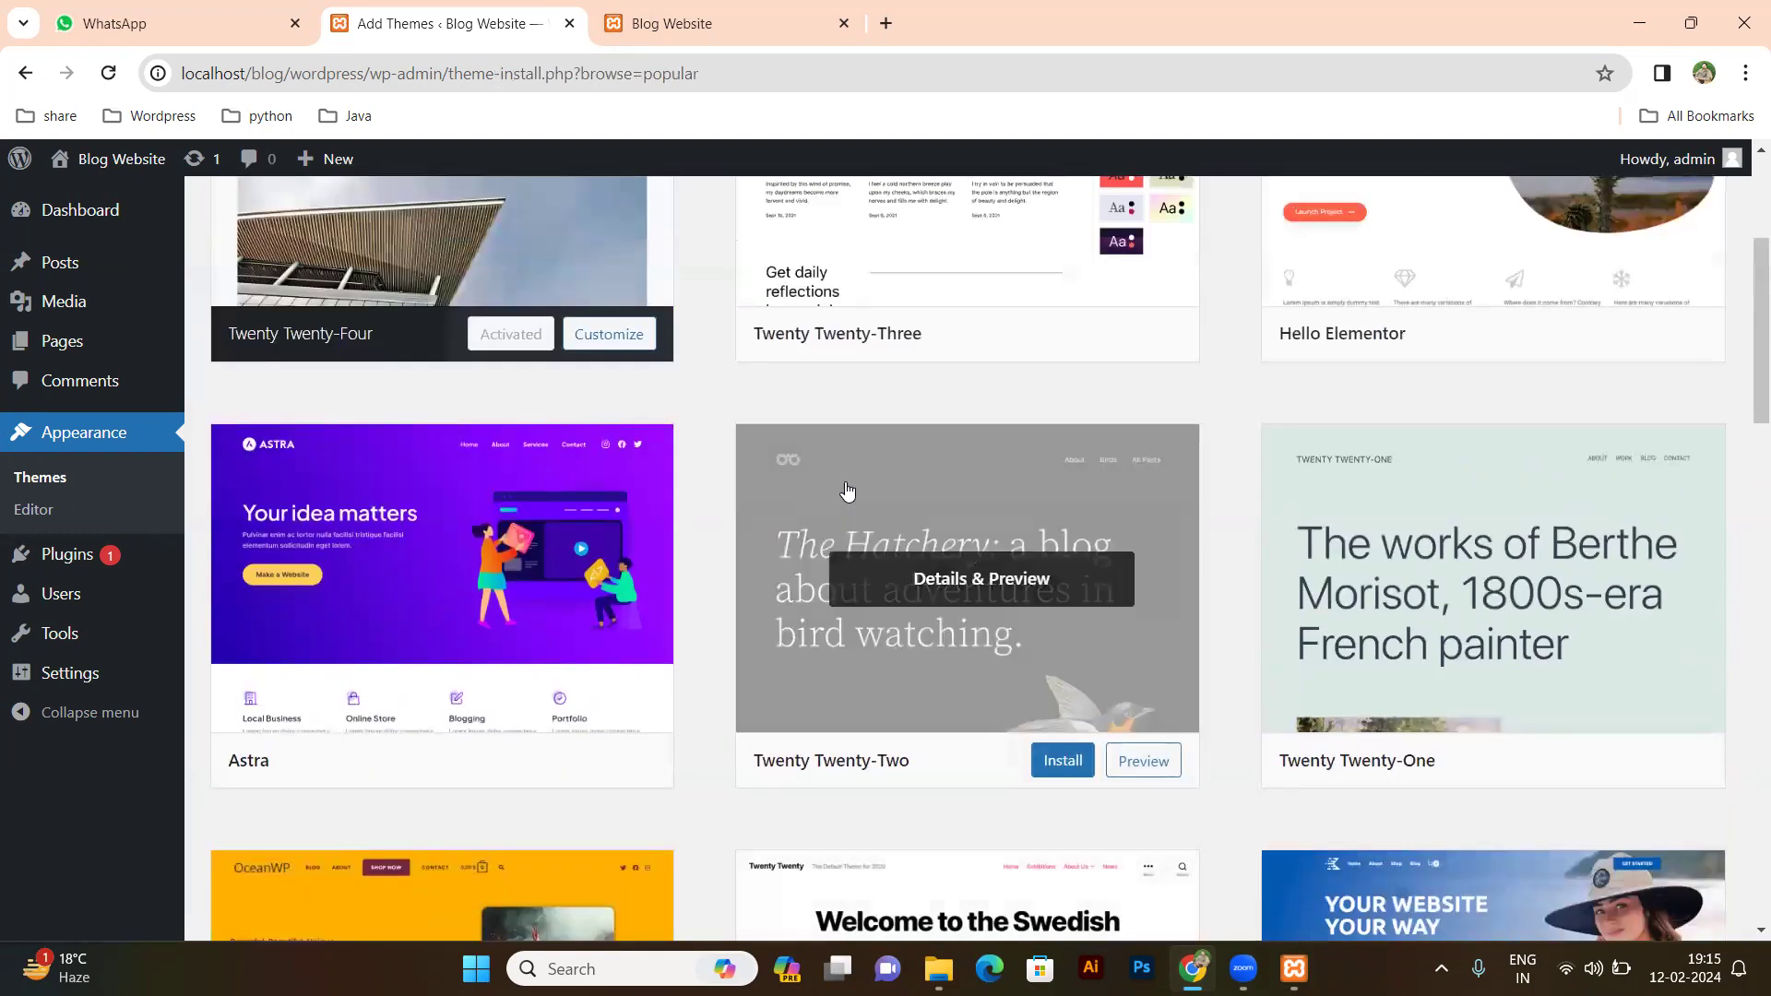
{"action": "scroll", "coordinate": [848, 491], "scroll_direction": "up", "scroll_amount": 4}
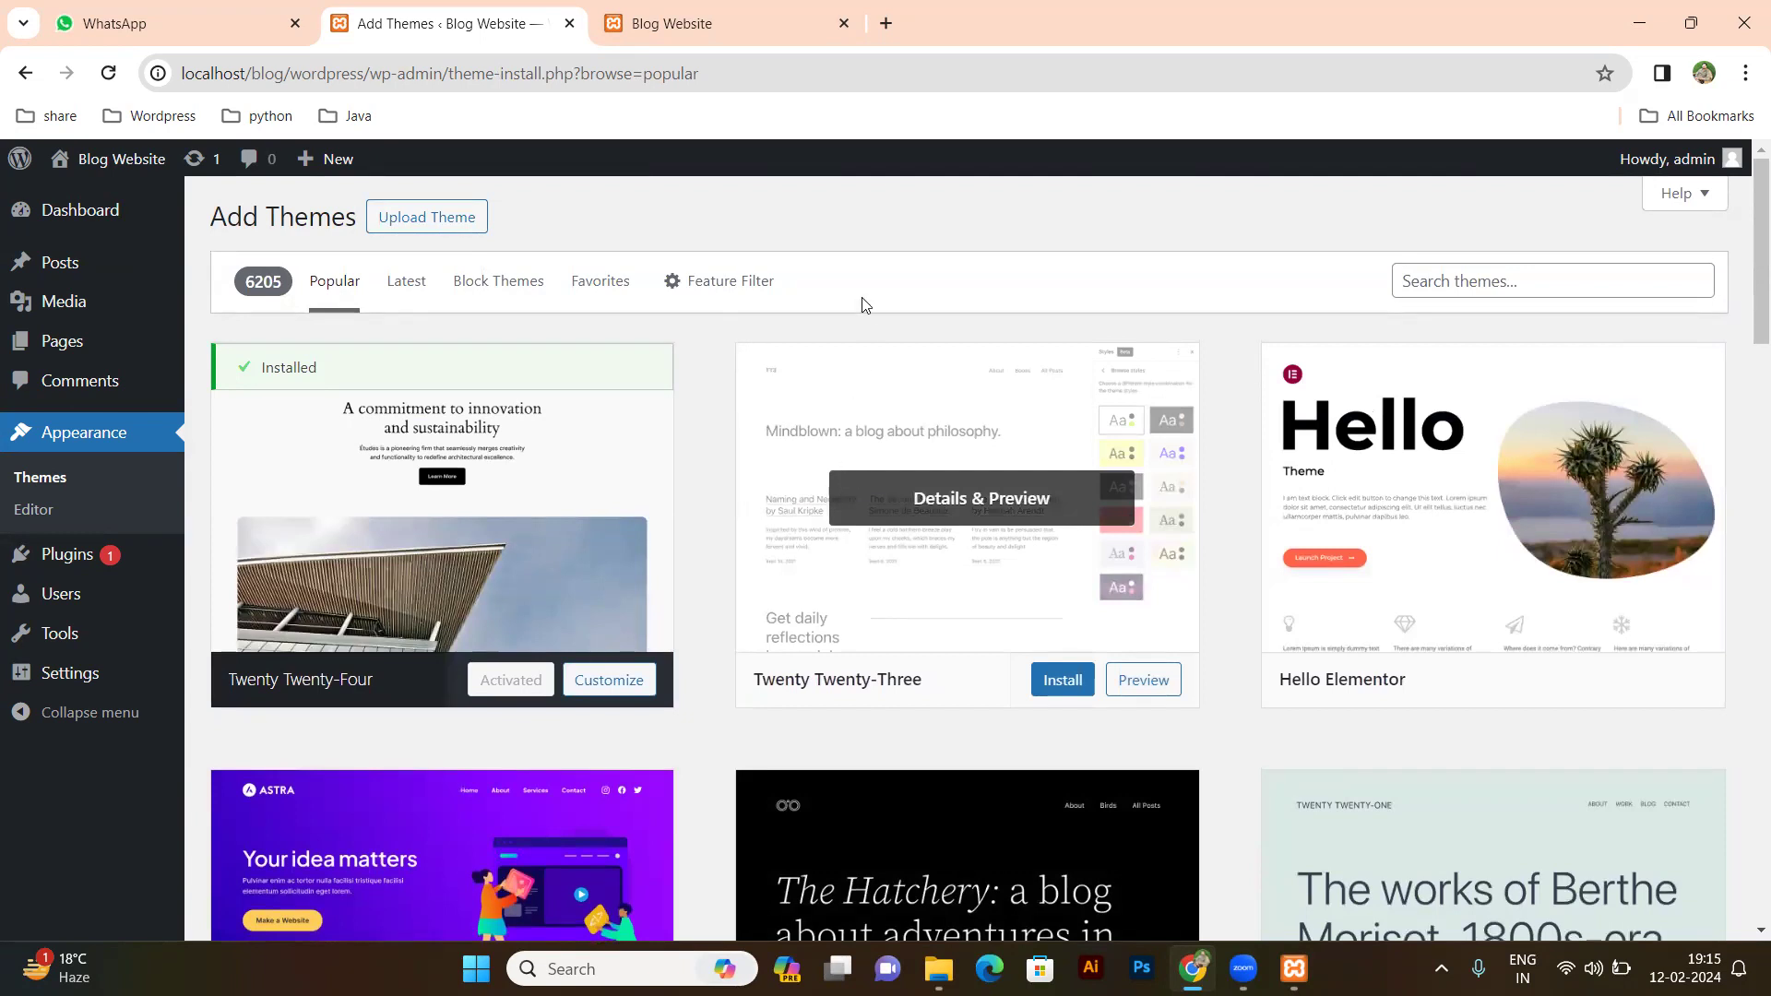
{"action": "left_click", "coordinate": [1452, 277]}
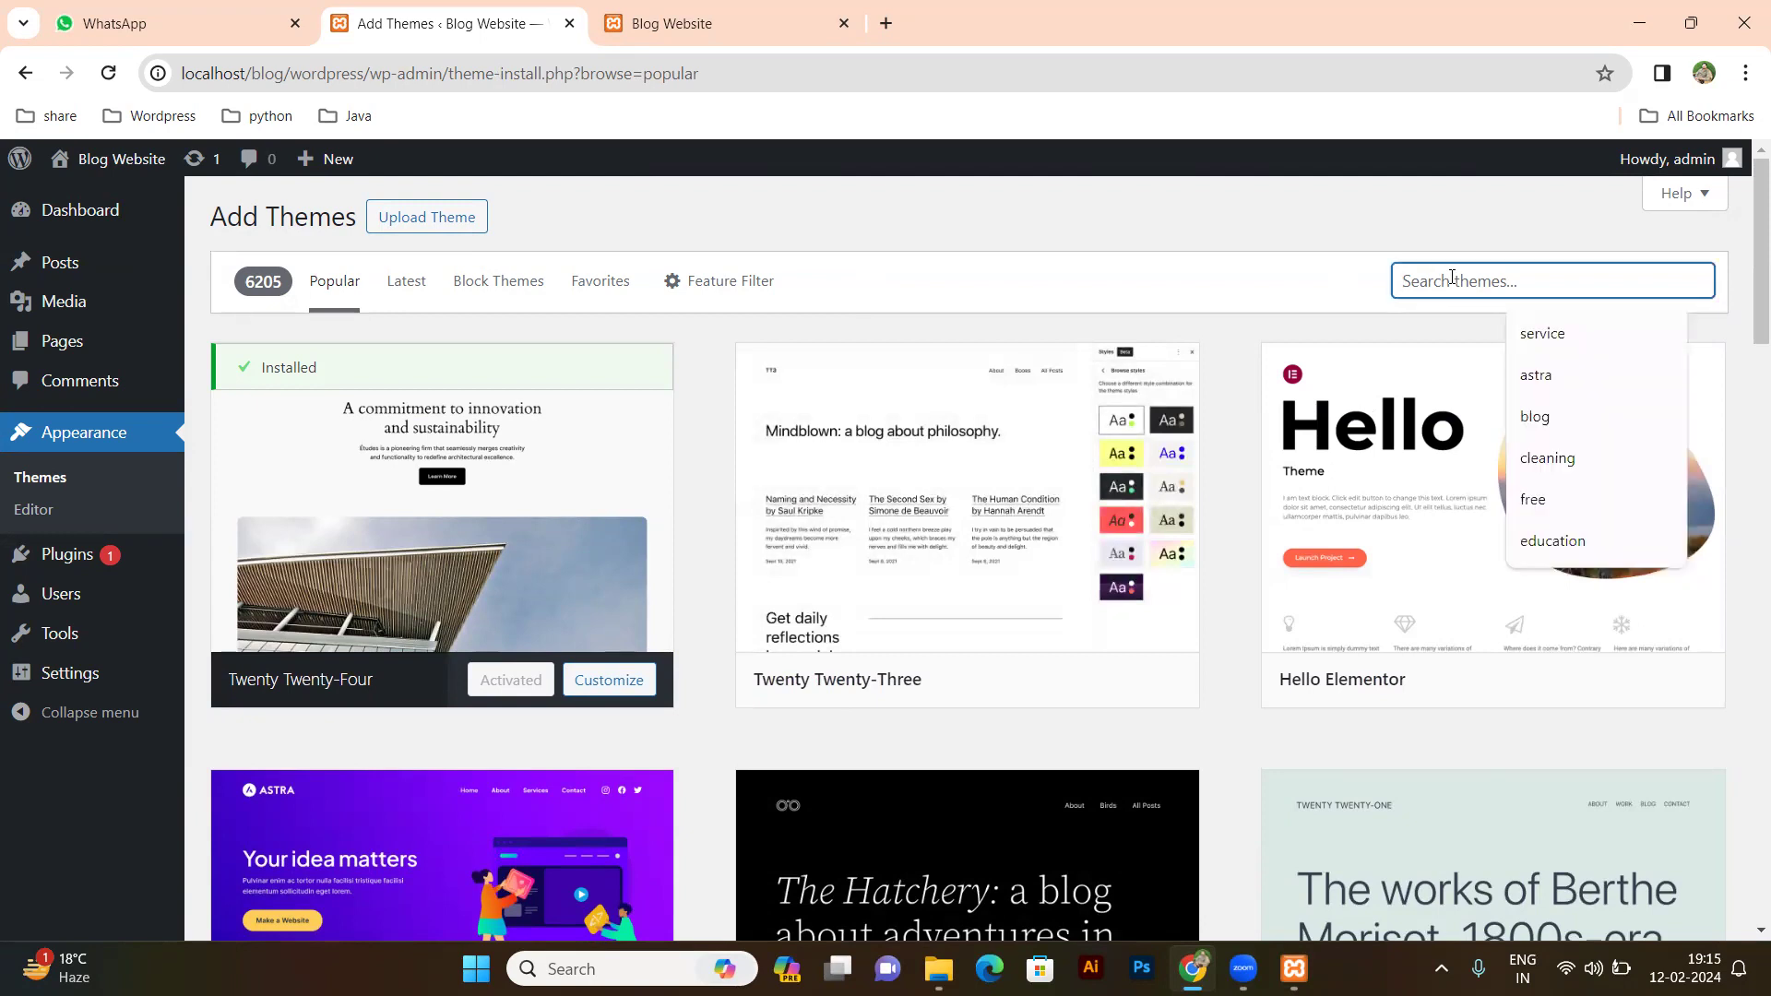
{"action": "type", "text": "zita"}
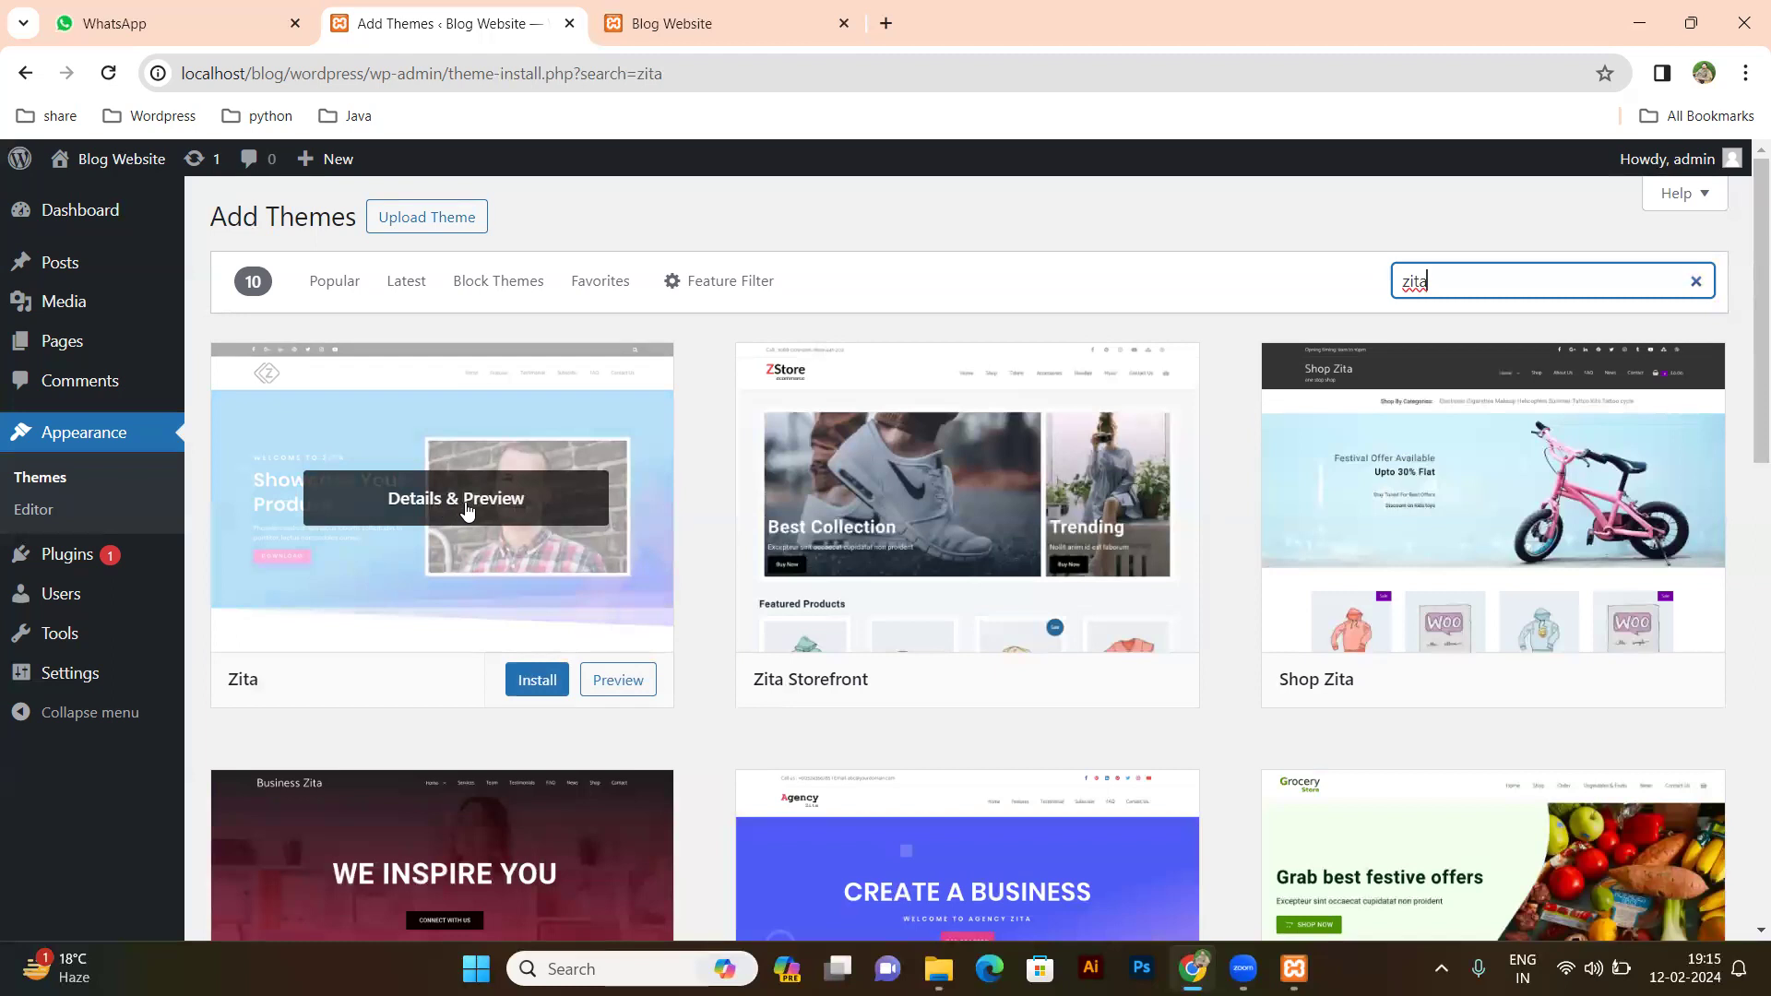
Install and activate the Zita theme, and close the old site preview tab.
{"action": "left_click", "coordinate": [536, 683]}
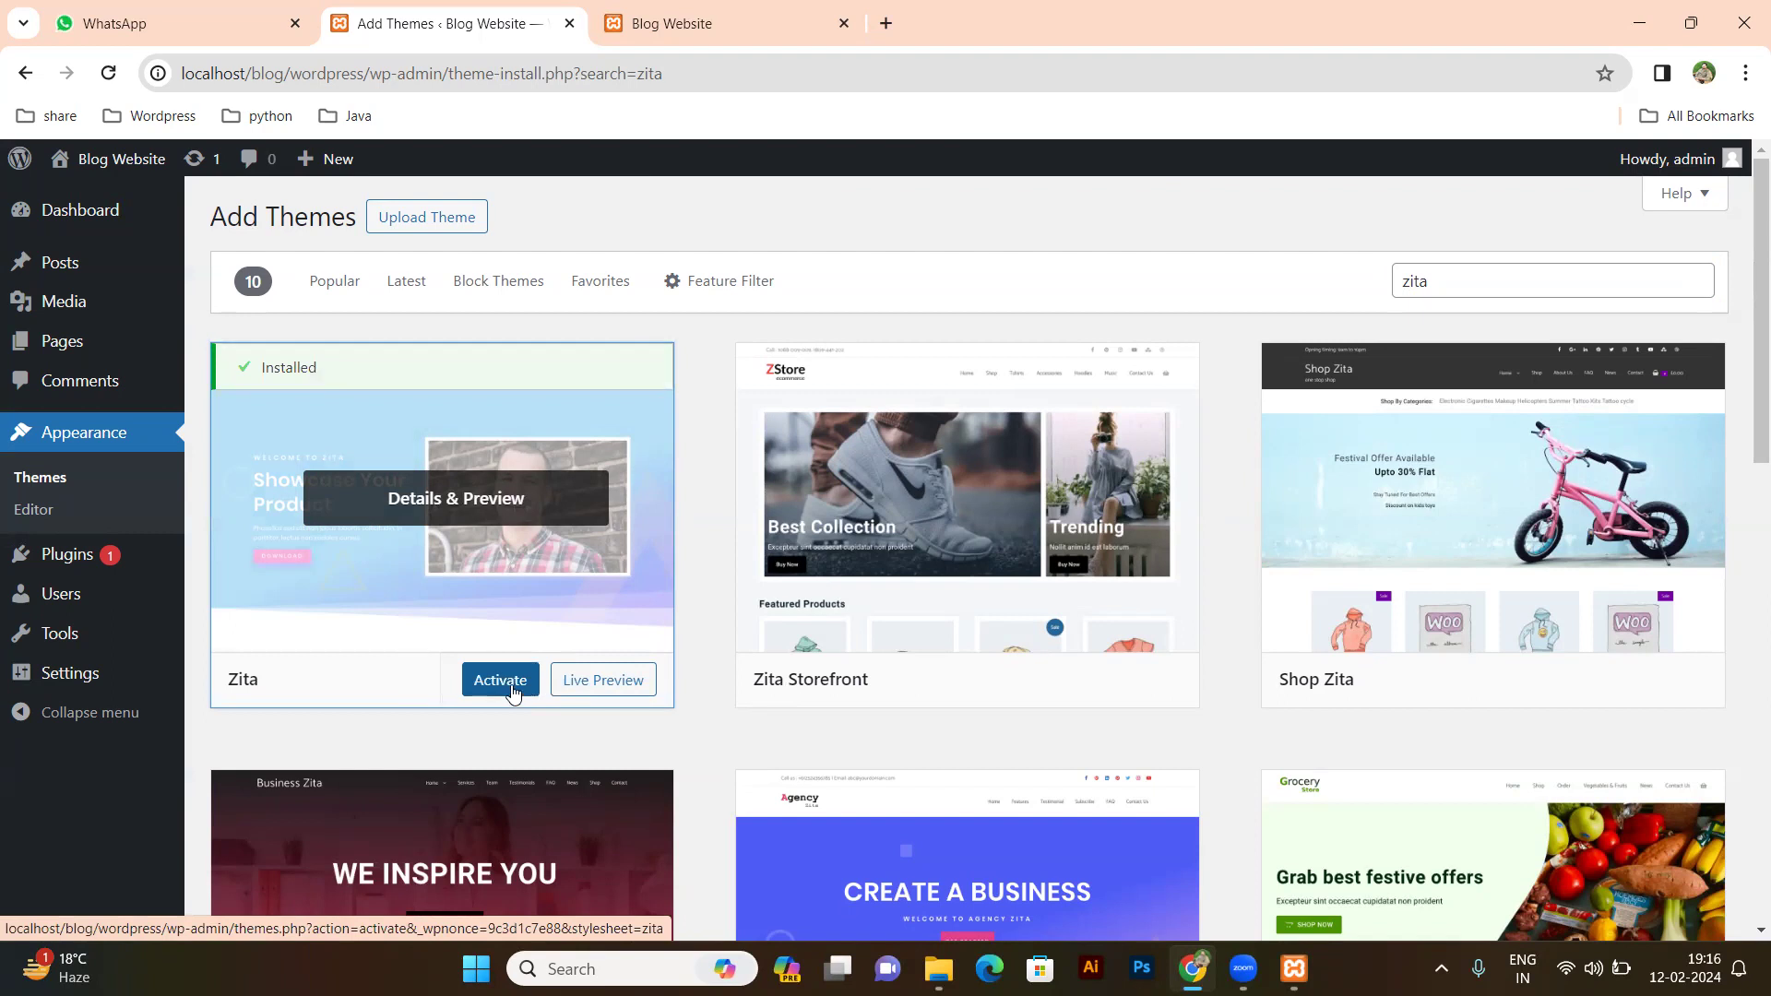
{"action": "left_click", "coordinate": [537, 693]}
{"action": "left_click", "coordinate": [705, 37]}
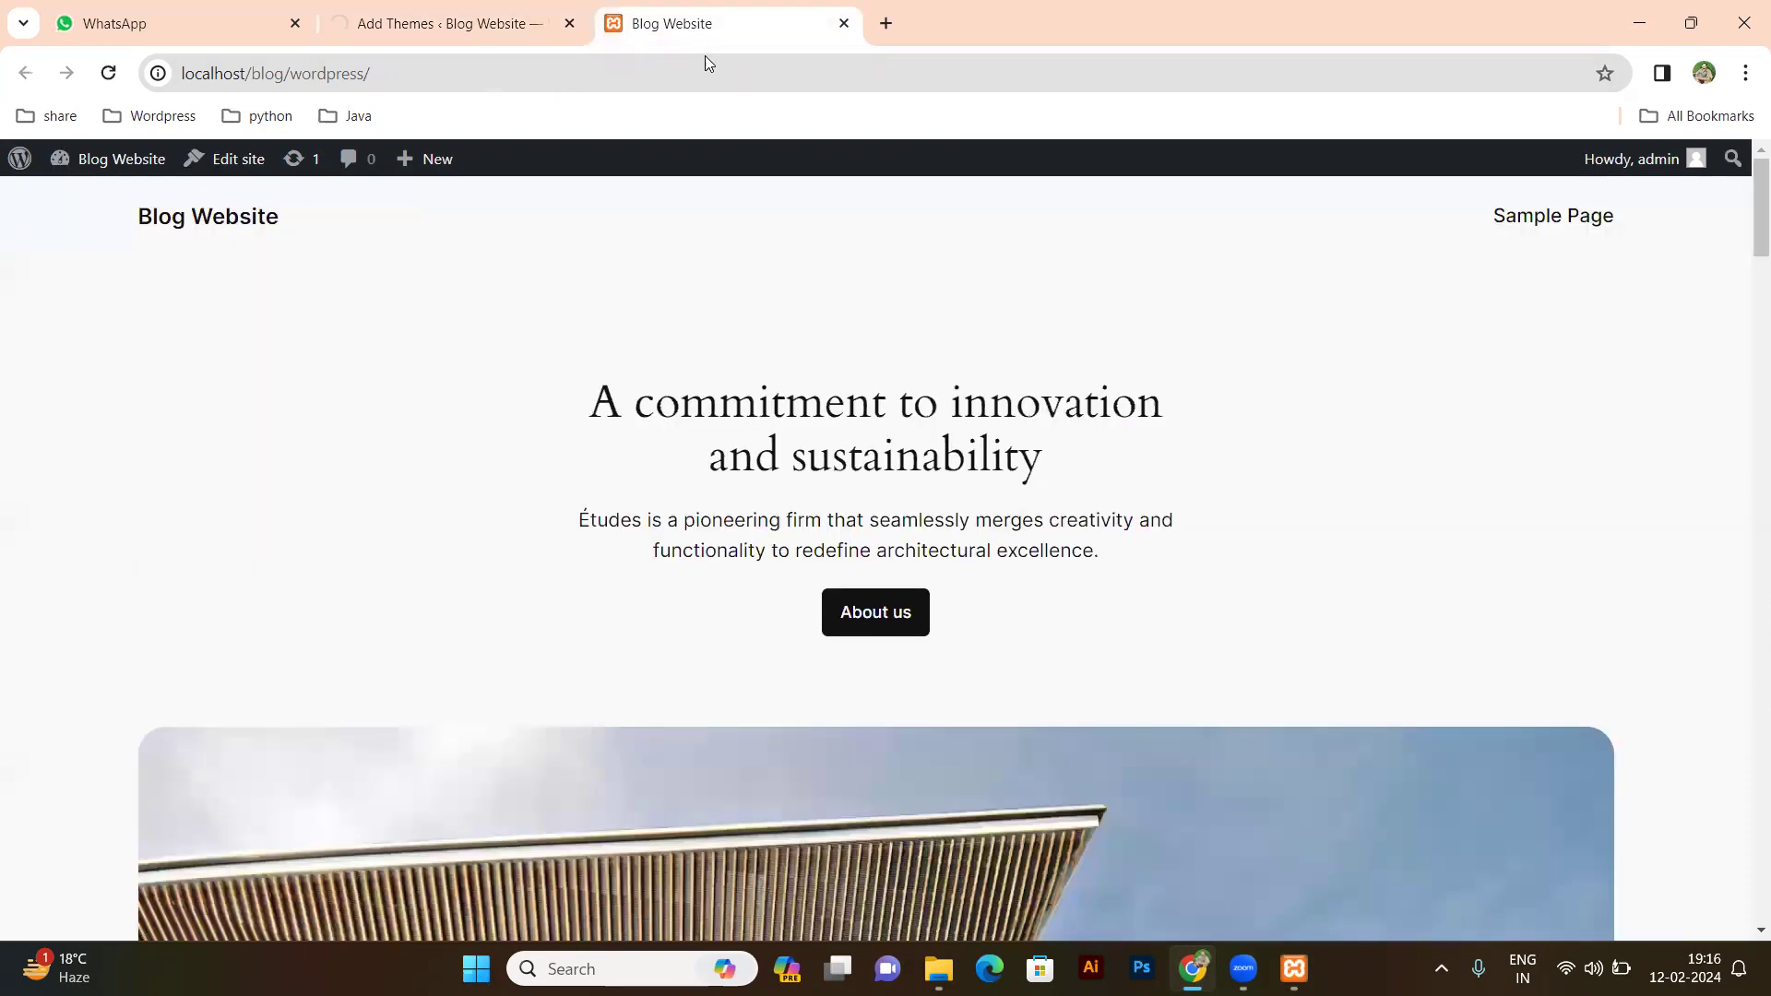
{"action": "key", "text": "ctrl+w"}
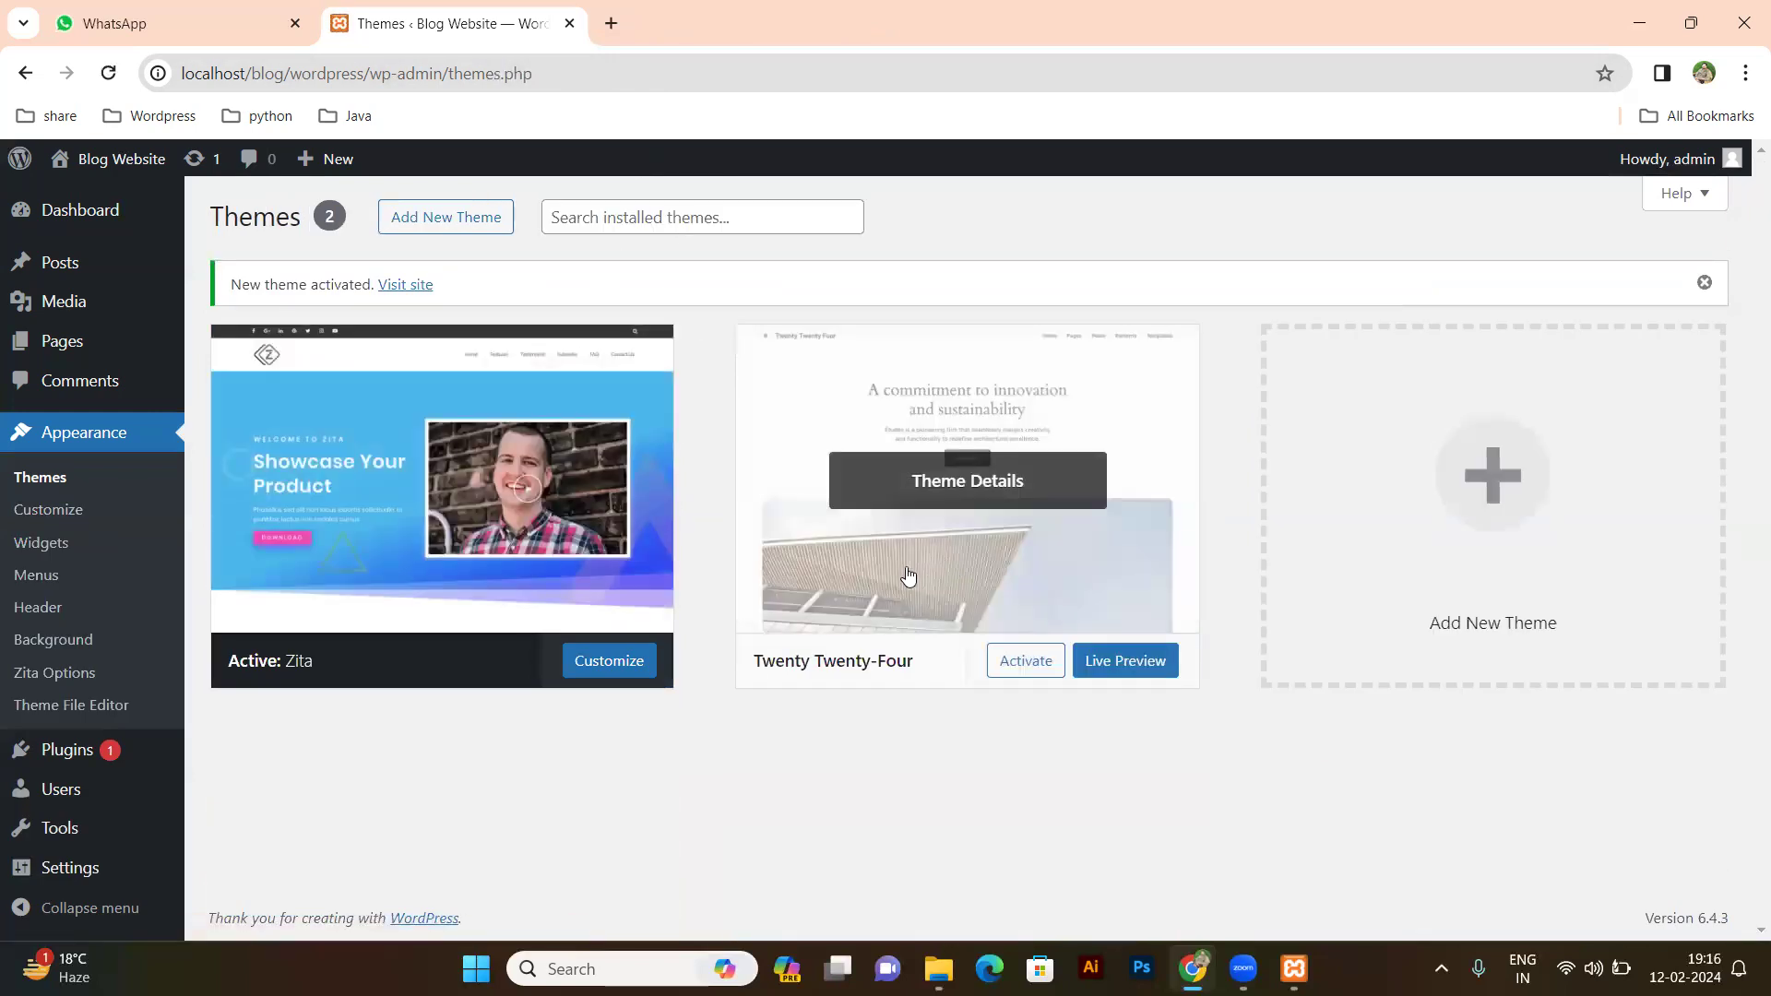
Delete the inactive Twenty Twenty-Four theme from its theme details and confirm the deletion.
{"action": "left_click", "coordinate": [996, 495]}
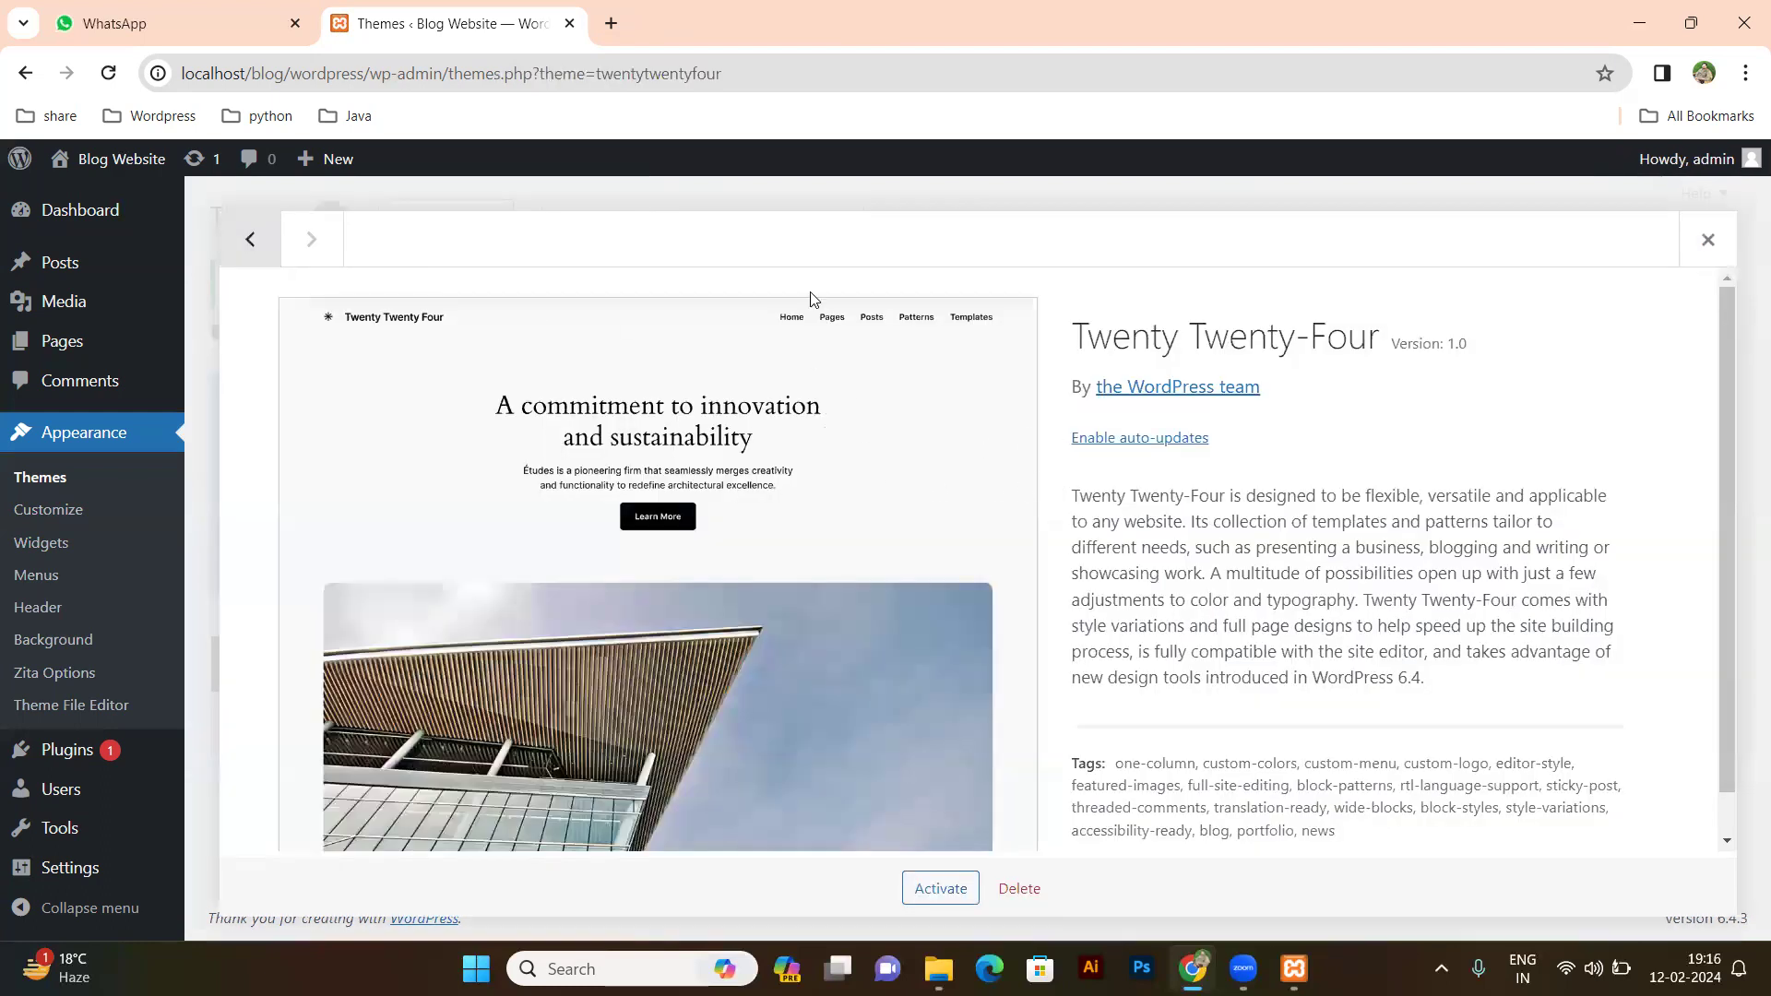
{"action": "left_click", "coordinate": [1707, 239]}
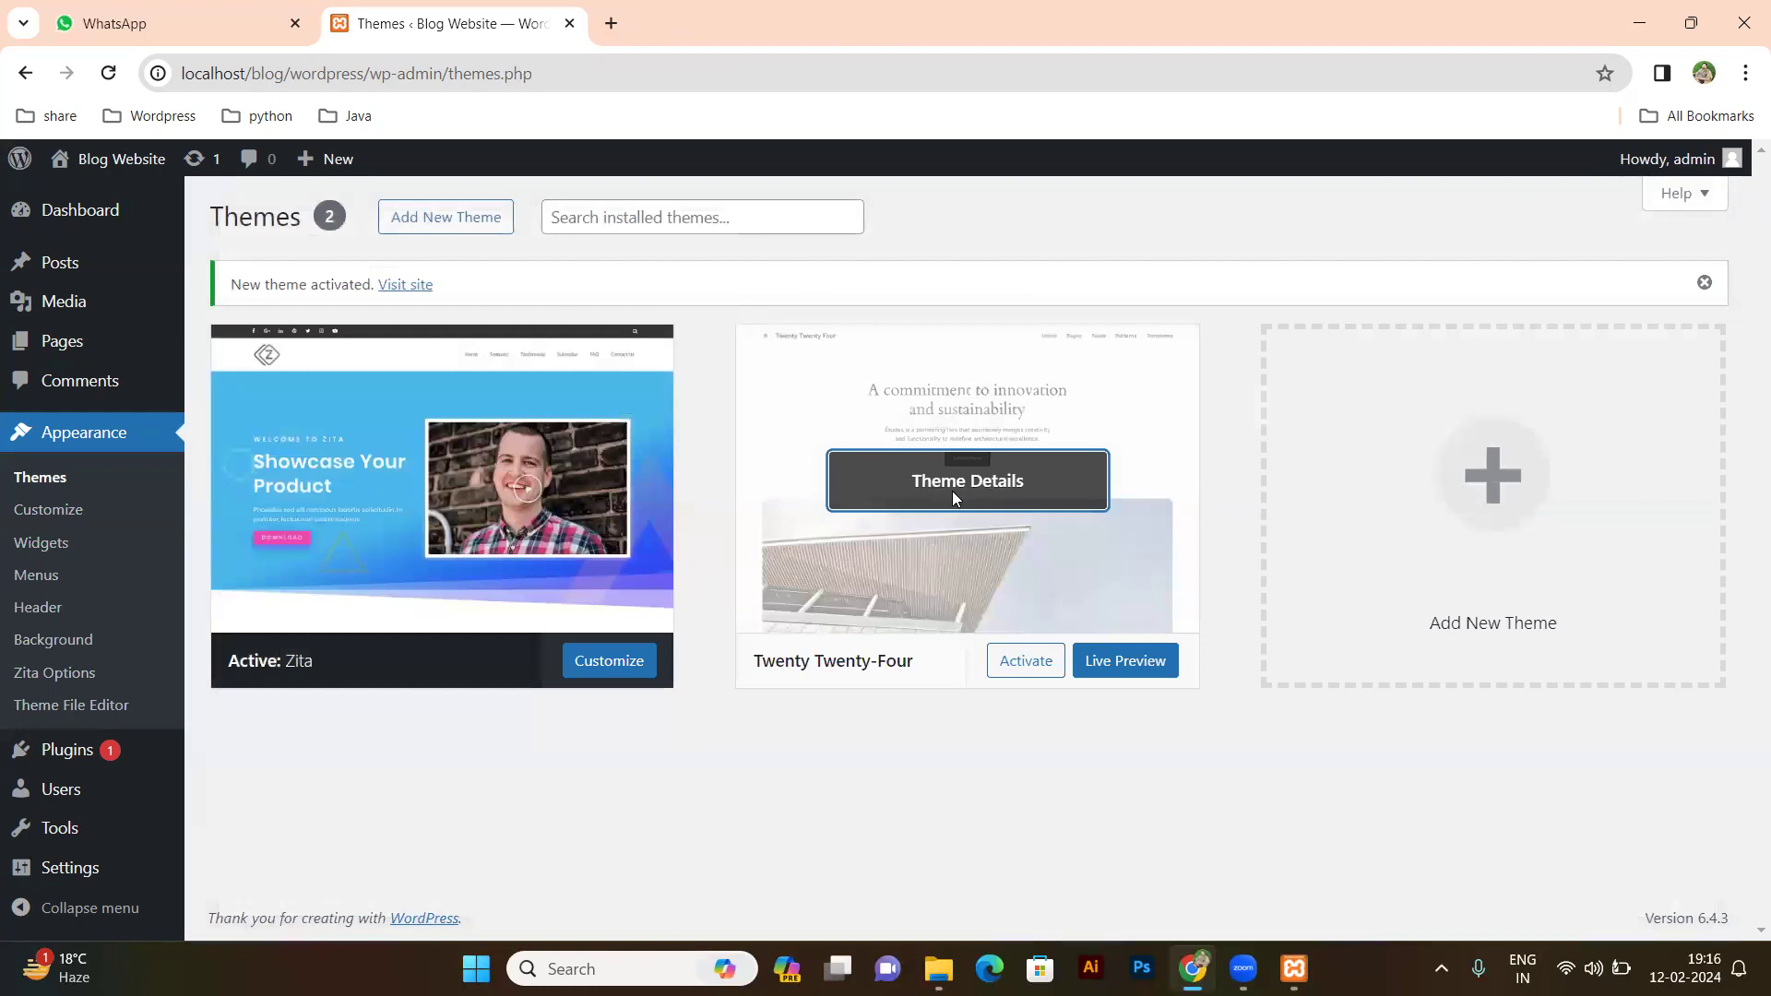
{"action": "left_click", "coordinate": [953, 498]}
{"action": "scroll", "coordinate": [1057, 739], "scroll_direction": "down", "scroll_amount": 1}
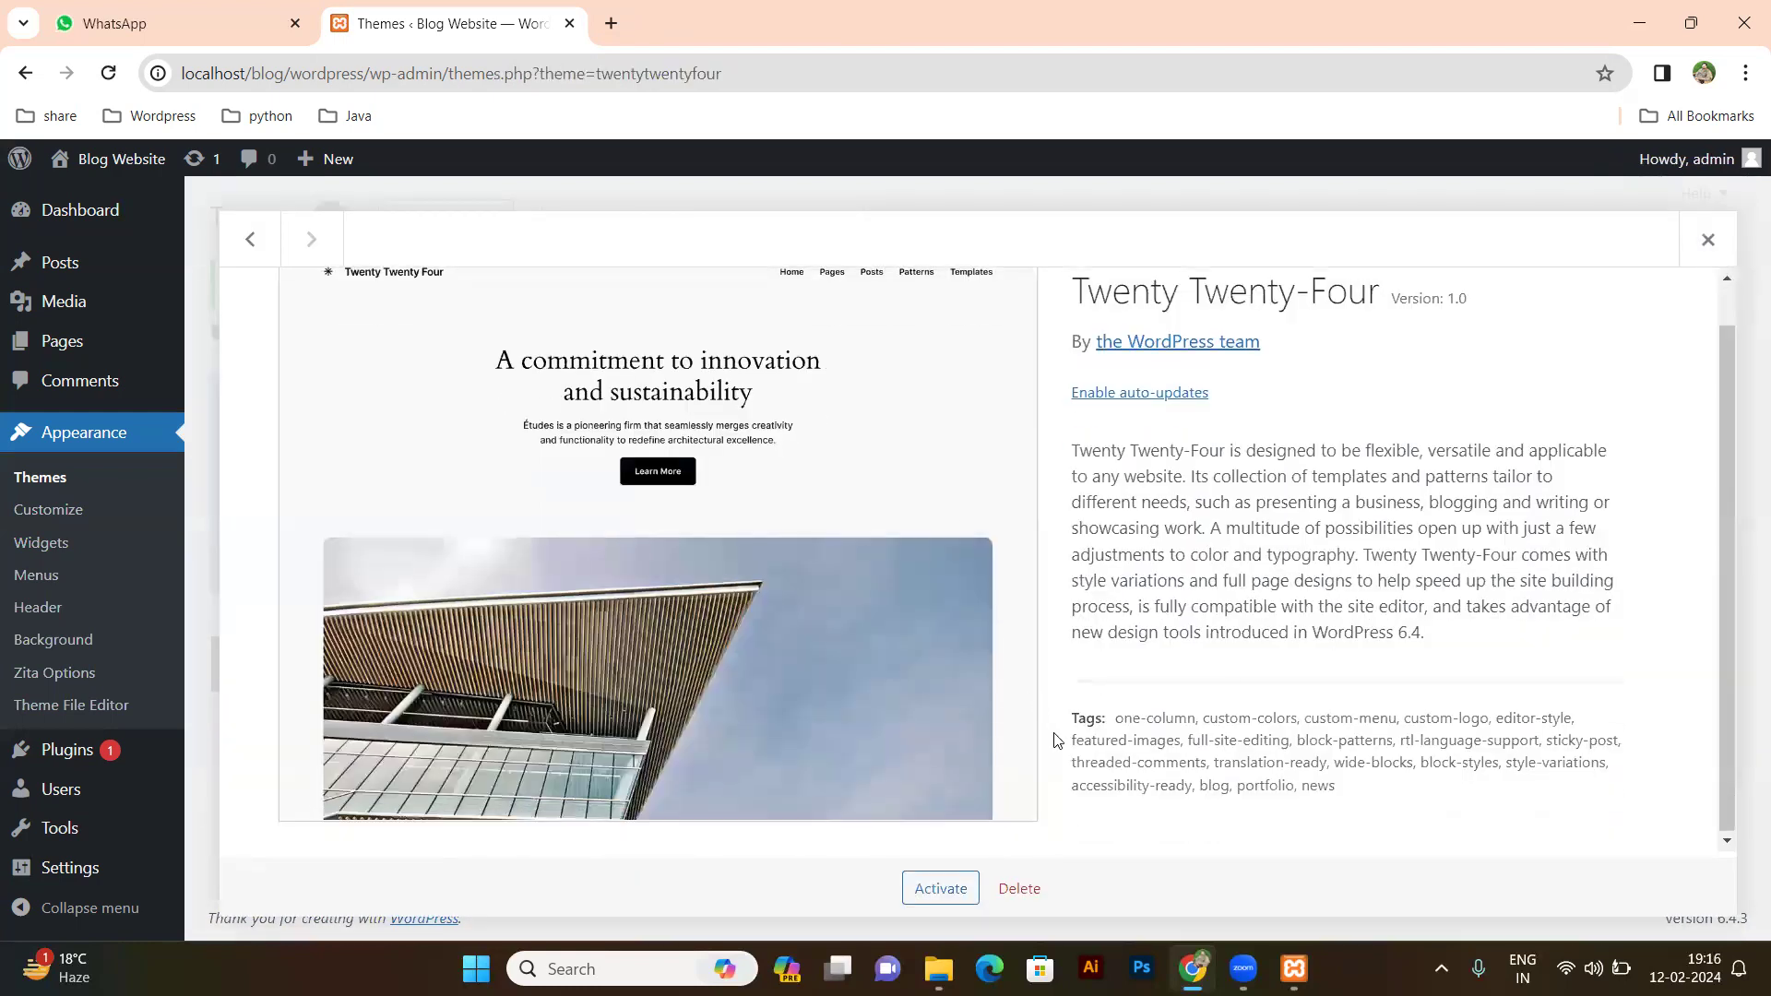
{"action": "left_click", "coordinate": [1029, 893]}
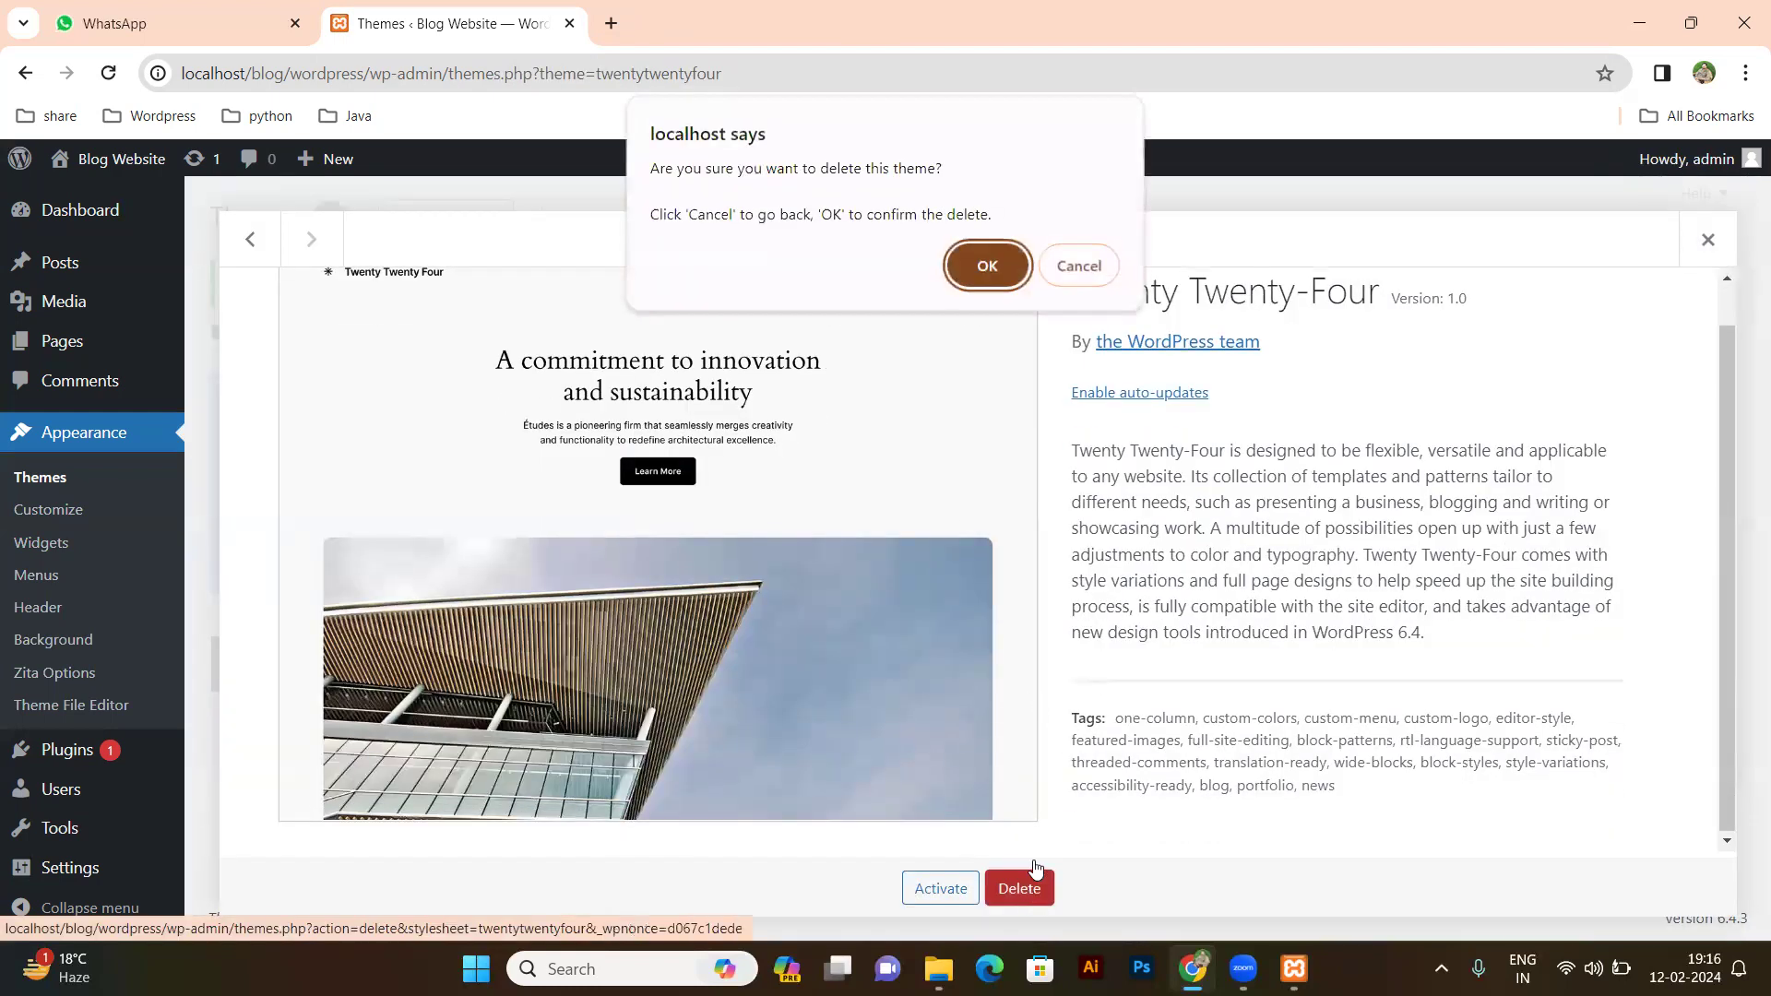
{"action": "left_click", "coordinate": [991, 262]}
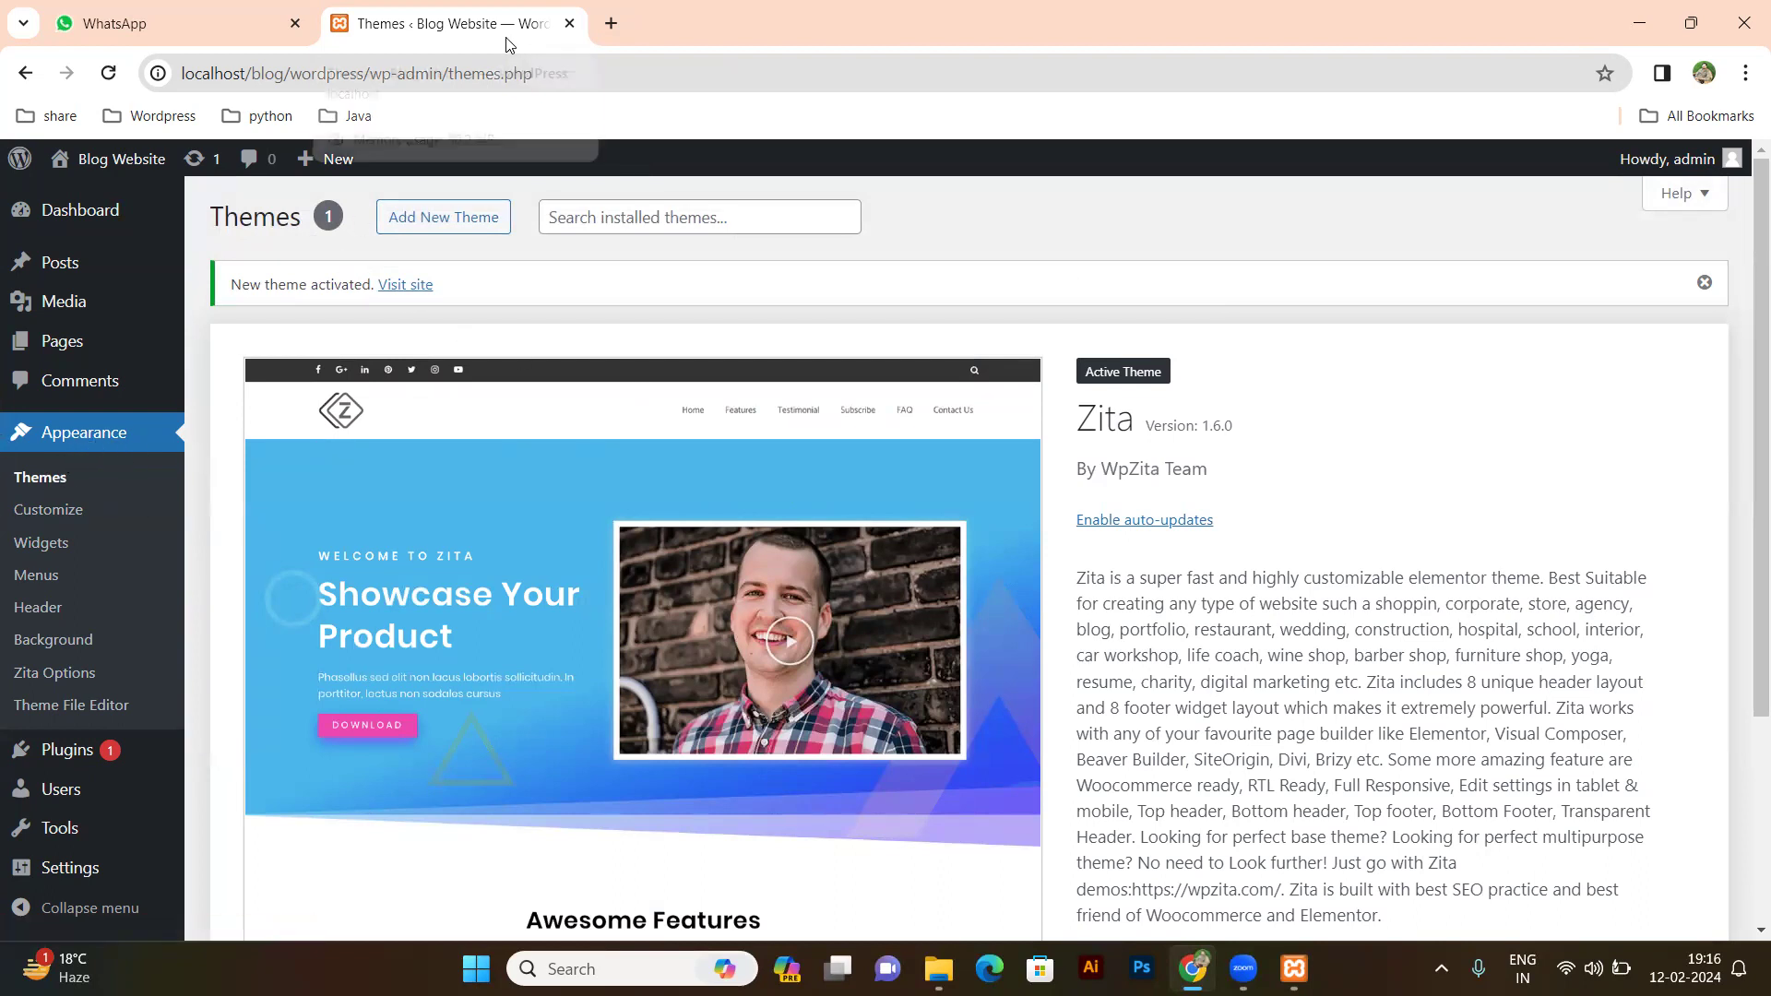
Check the site's front page with the Zita theme in a new tab, close it, and review the theme's details.
{"action": "mouse_move", "coordinate": [144, 166]}
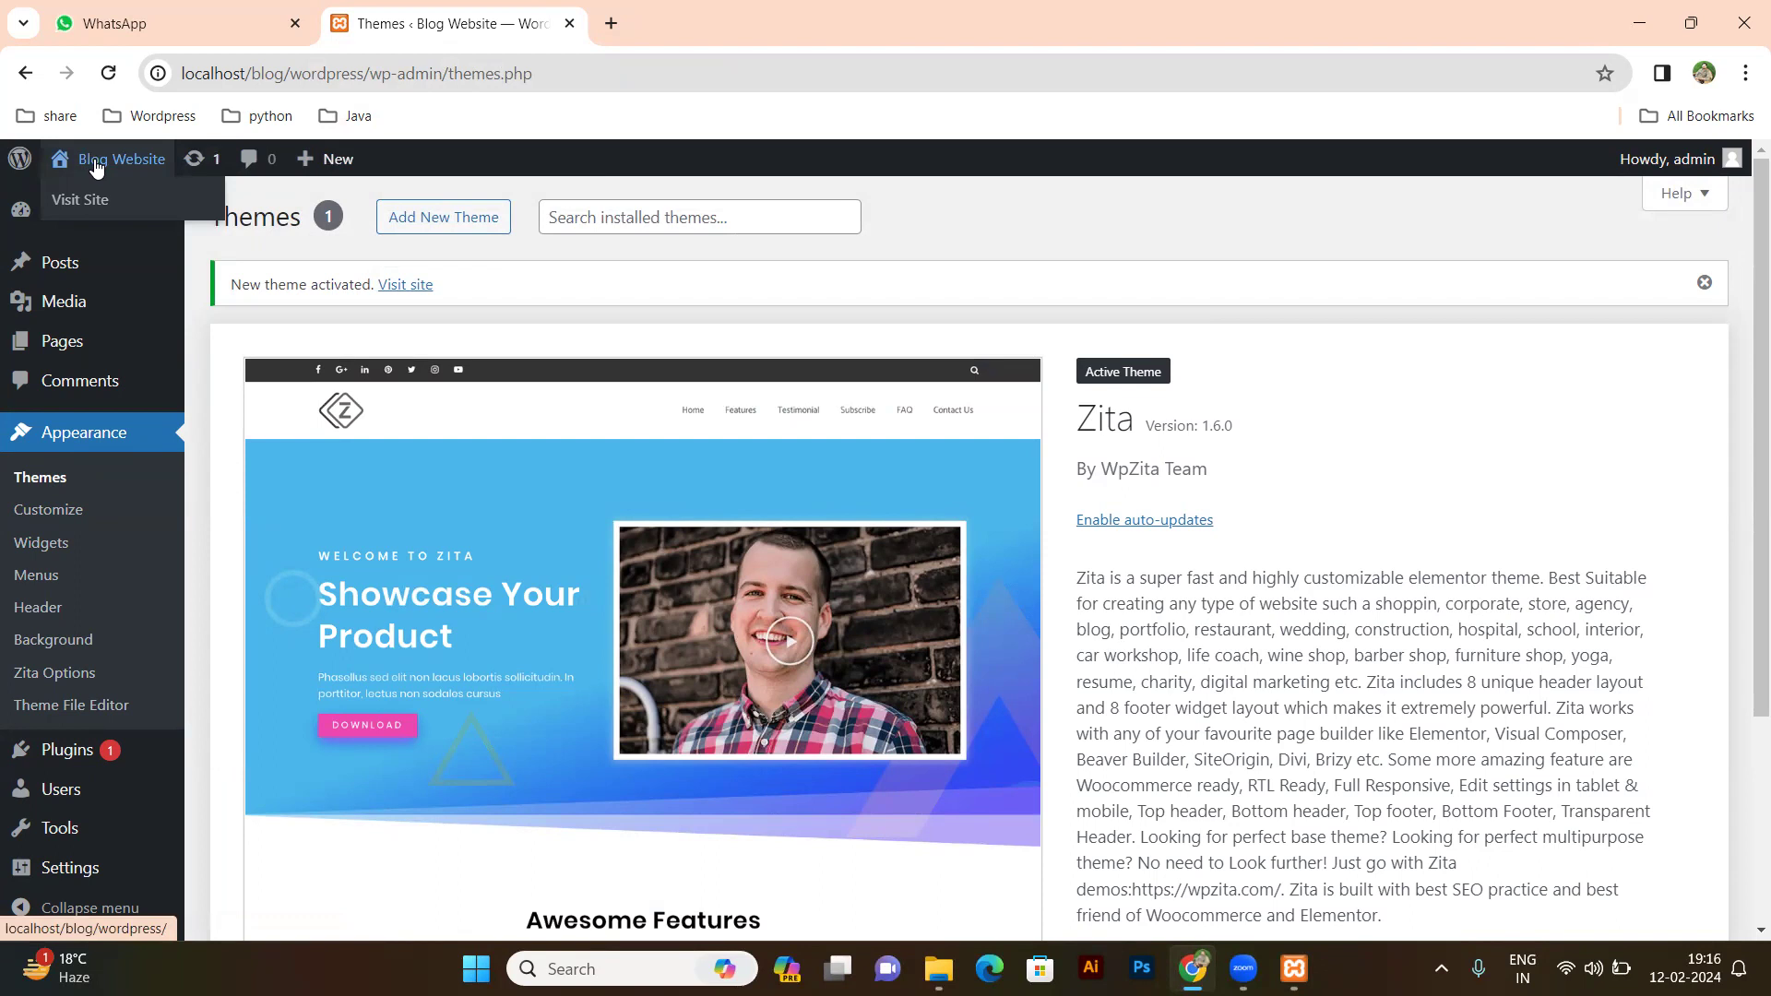
{"action": "right_click", "coordinate": [91, 211]}
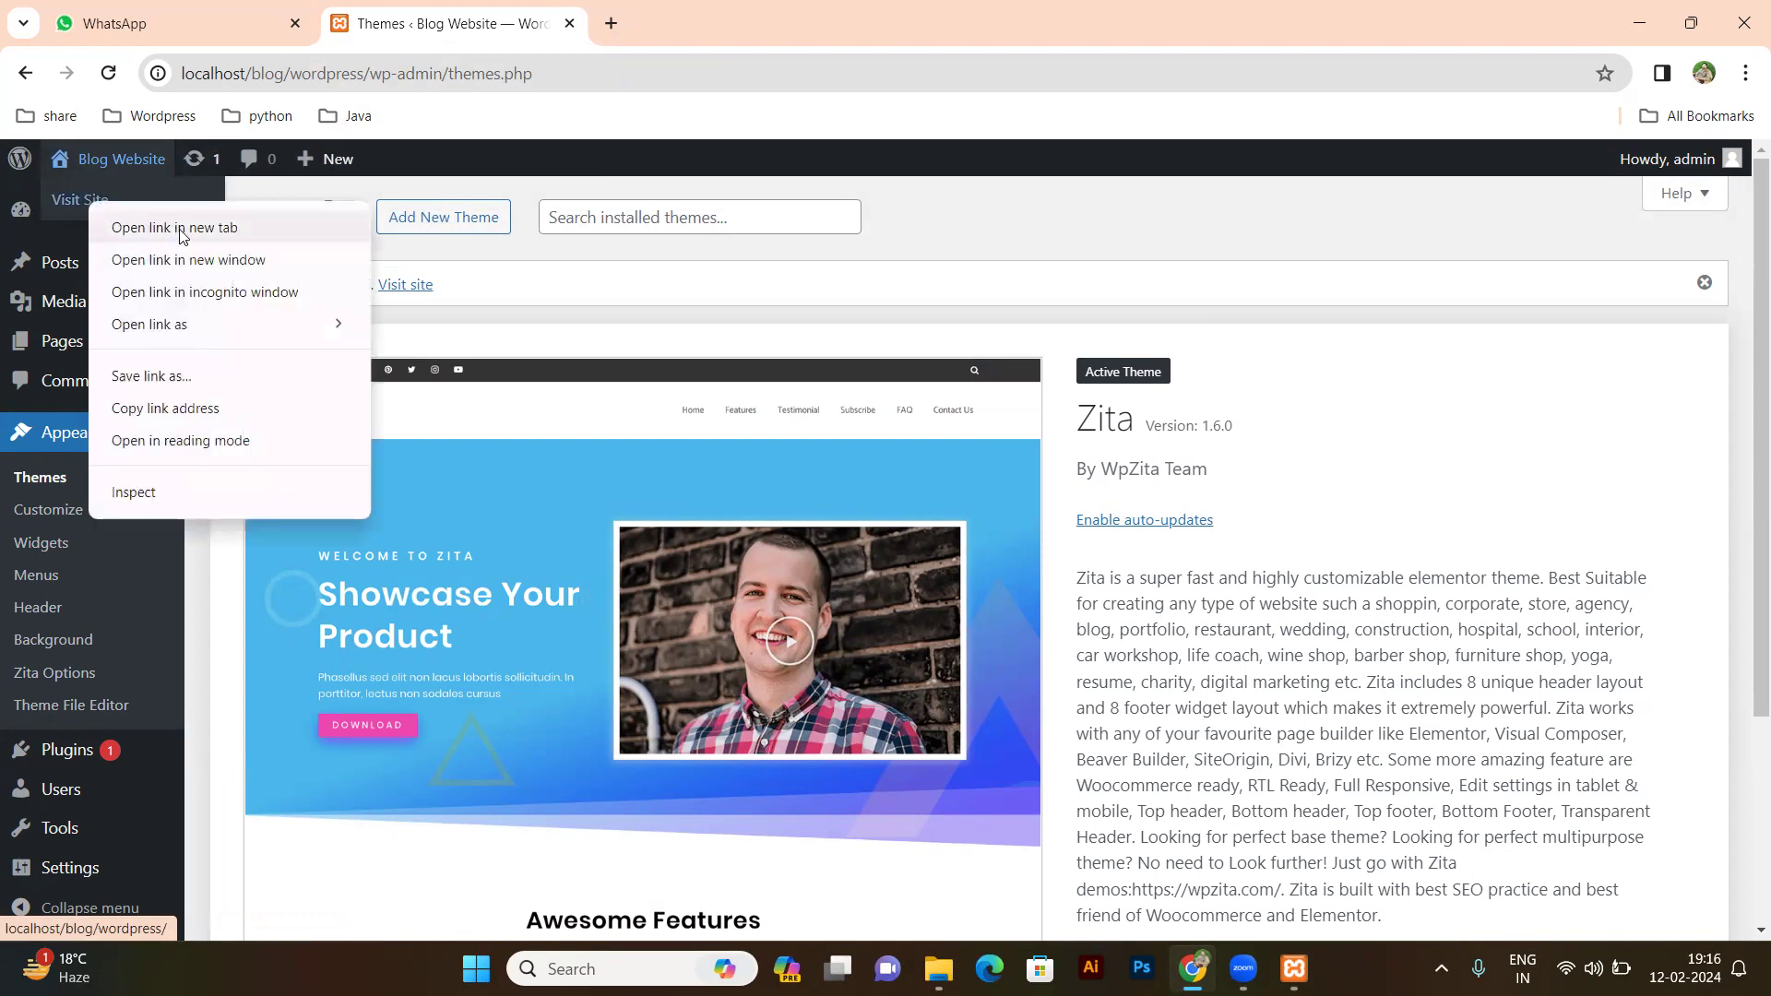
{"action": "left_click", "coordinate": [232, 227]}
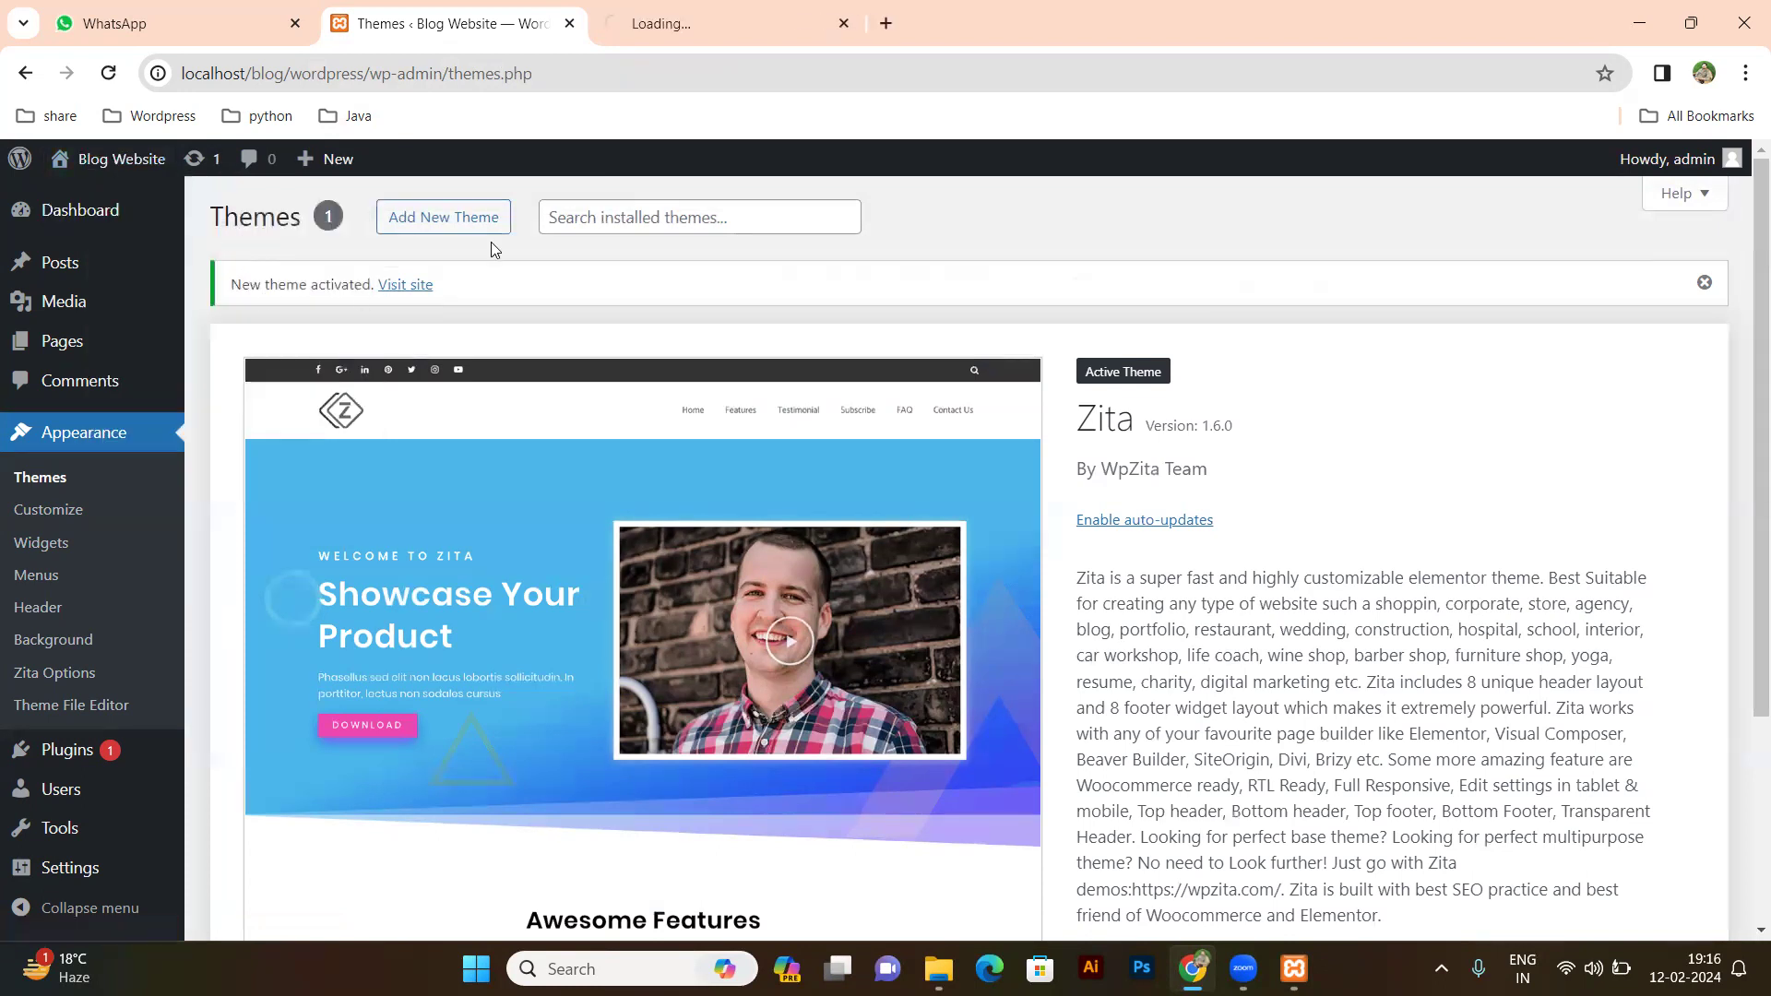
{"action": "left_click", "coordinate": [724, 39]}
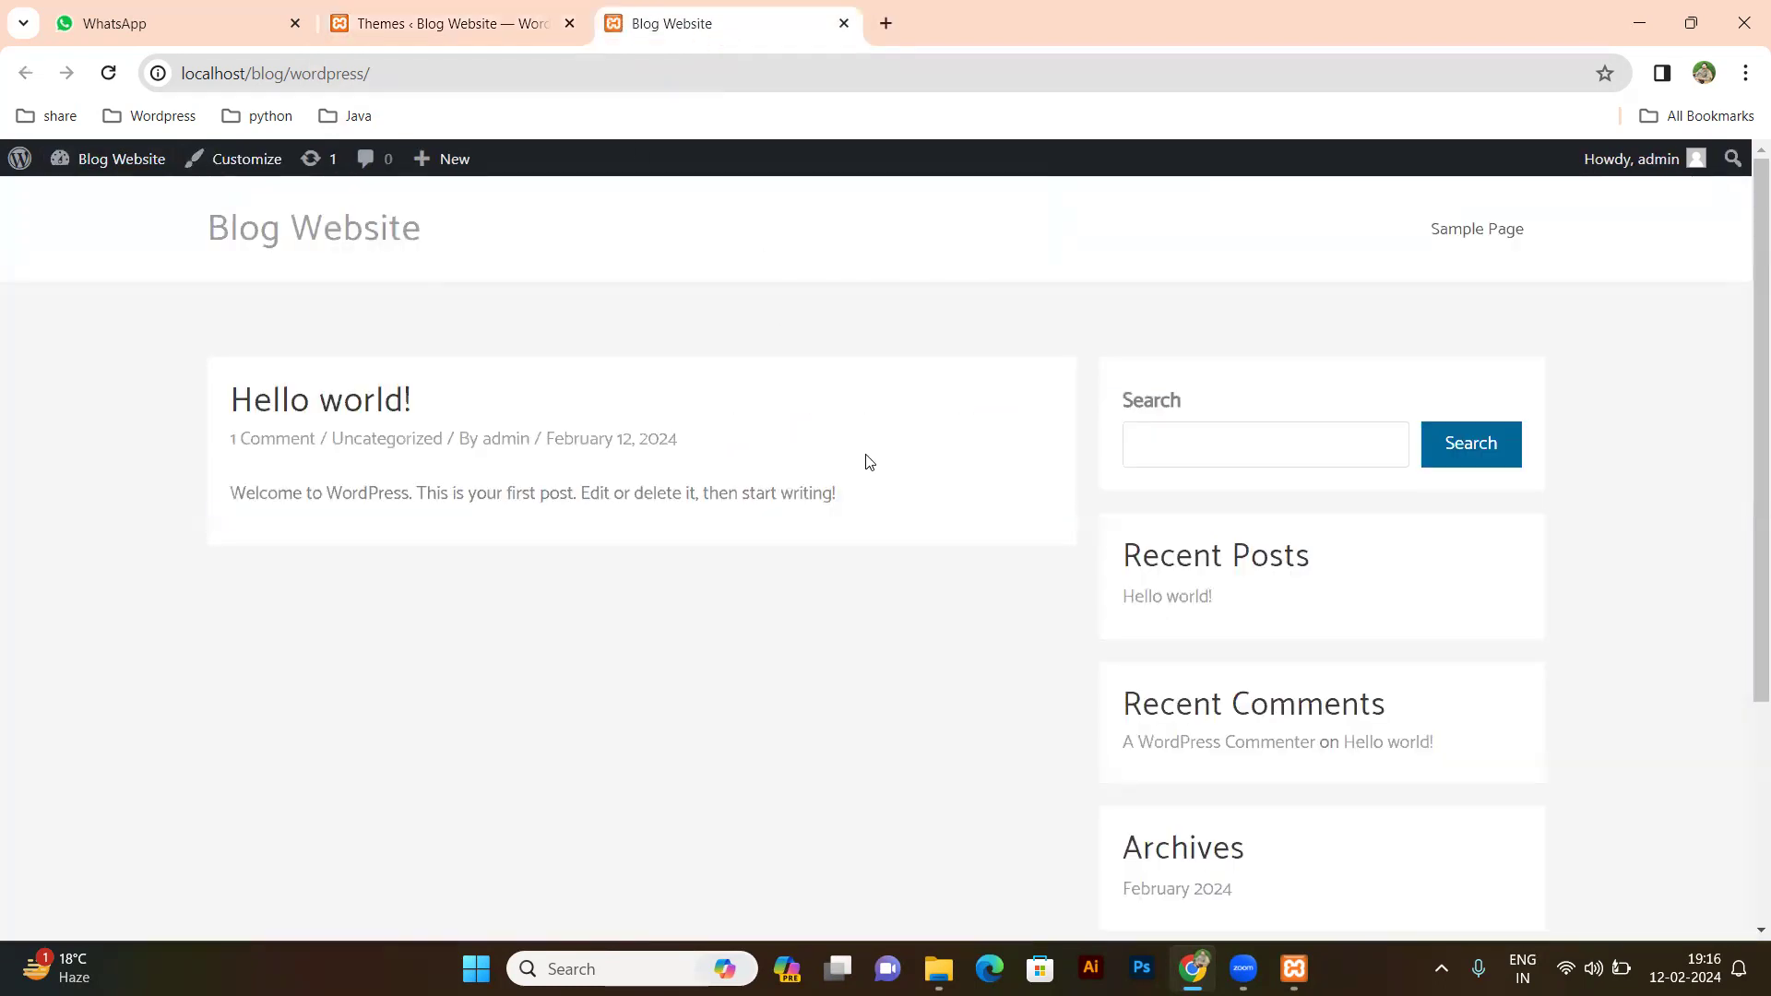
{"action": "scroll", "coordinate": [810, 439], "scroll_direction": "down", "scroll_amount": 4}
{"action": "scroll", "coordinate": [718, 403], "scroll_direction": "up", "scroll_amount": 5}
{"action": "key", "text": "ctrl+w"}
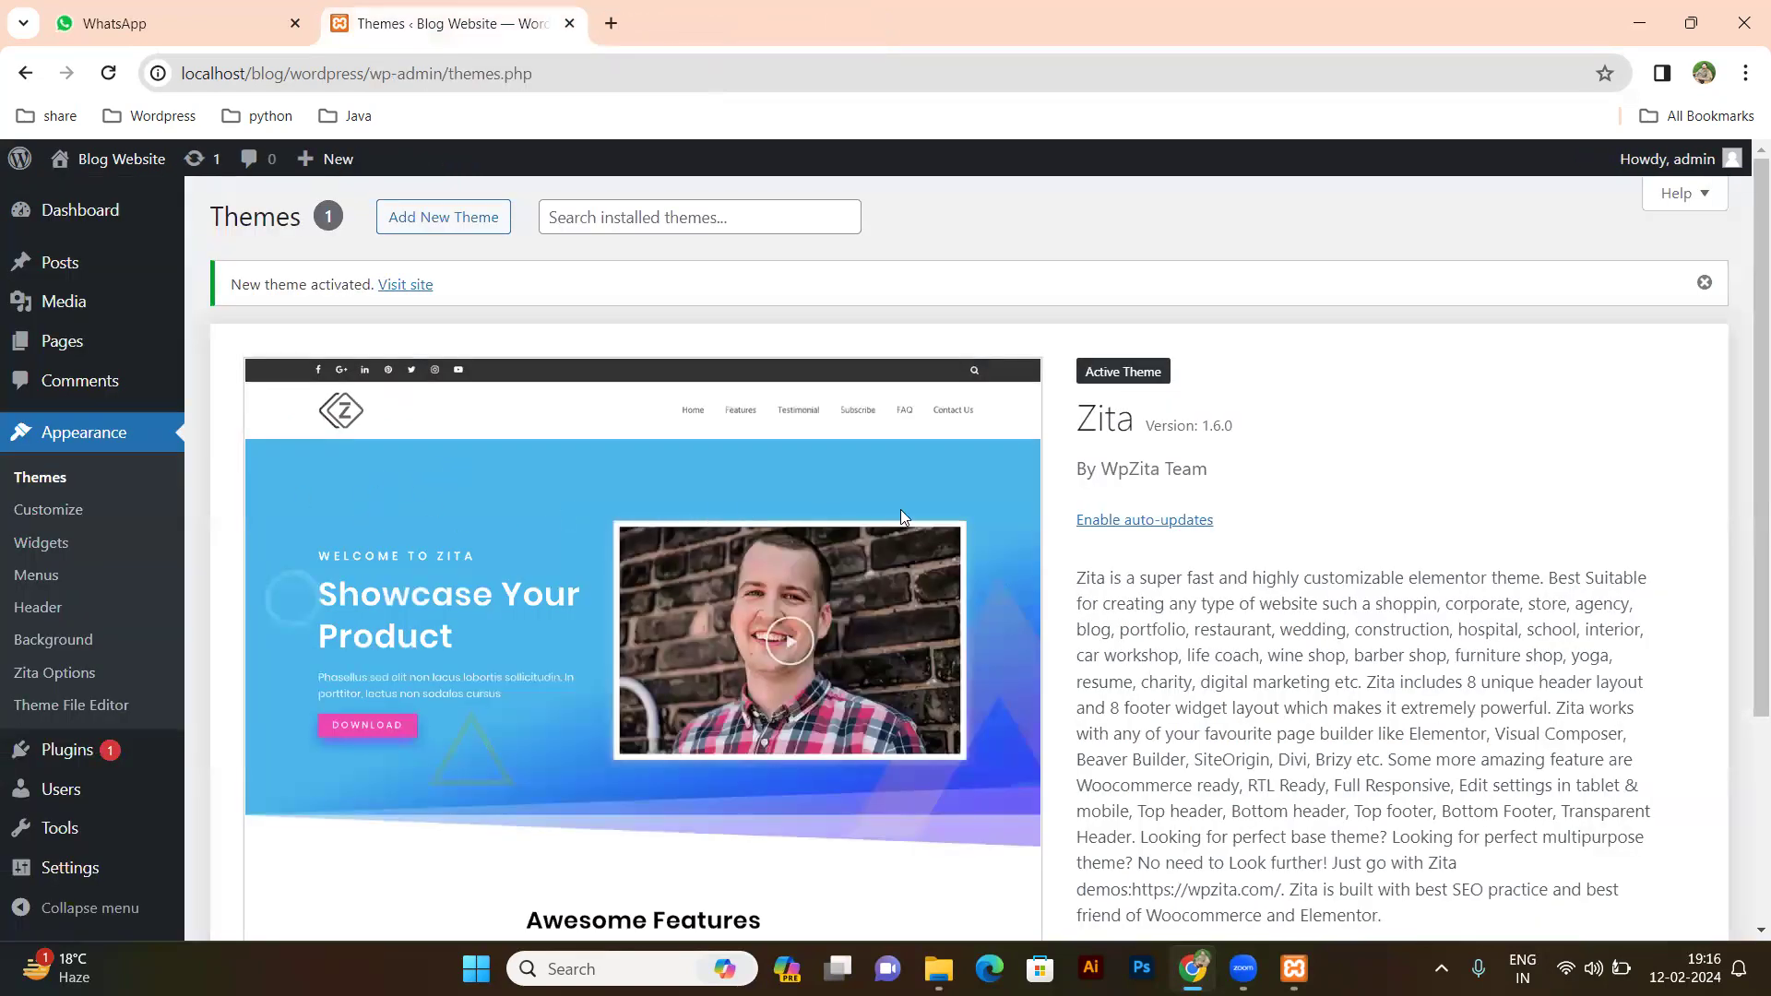
{"action": "scroll", "coordinate": [736, 525], "scroll_direction": "down", "scroll_amount": 3}
{"action": "scroll", "coordinate": [720, 533], "scroll_direction": "up", "scroll_amount": 3}
{"action": "scroll", "coordinate": [721, 522], "scroll_direction": "down", "scroll_amount": 3}
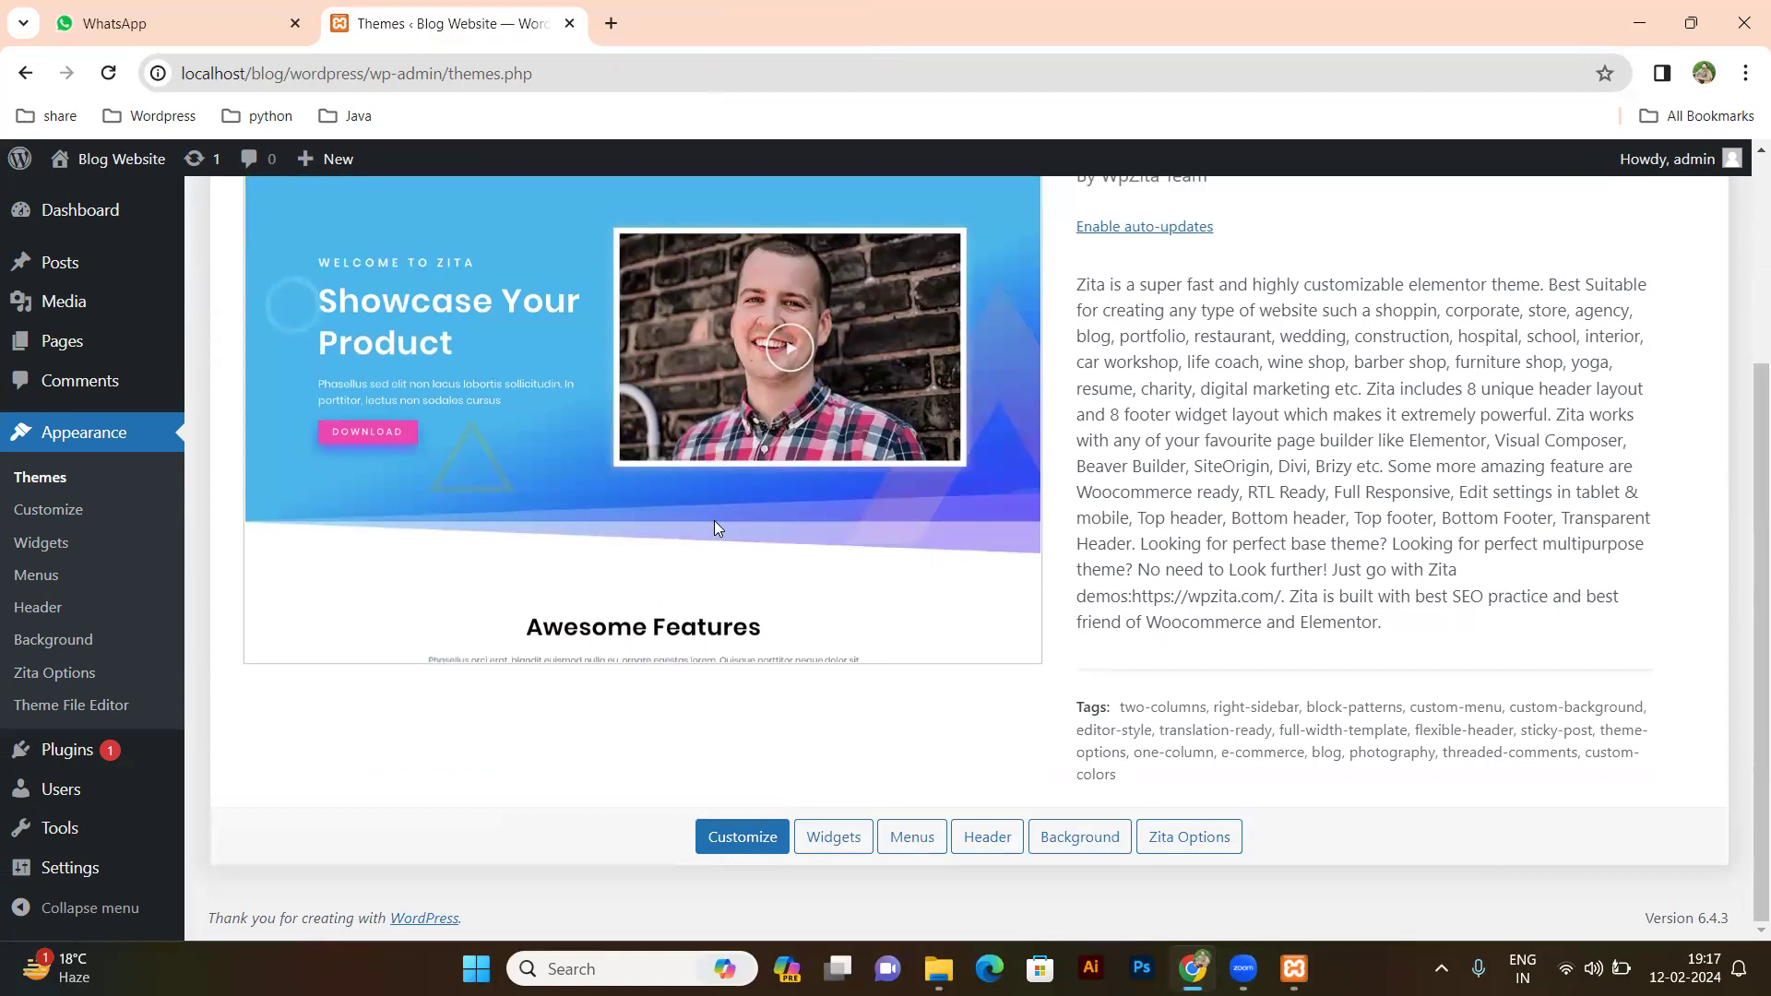
{"action": "scroll", "coordinate": [715, 526], "scroll_direction": "up", "scroll_amount": 3}
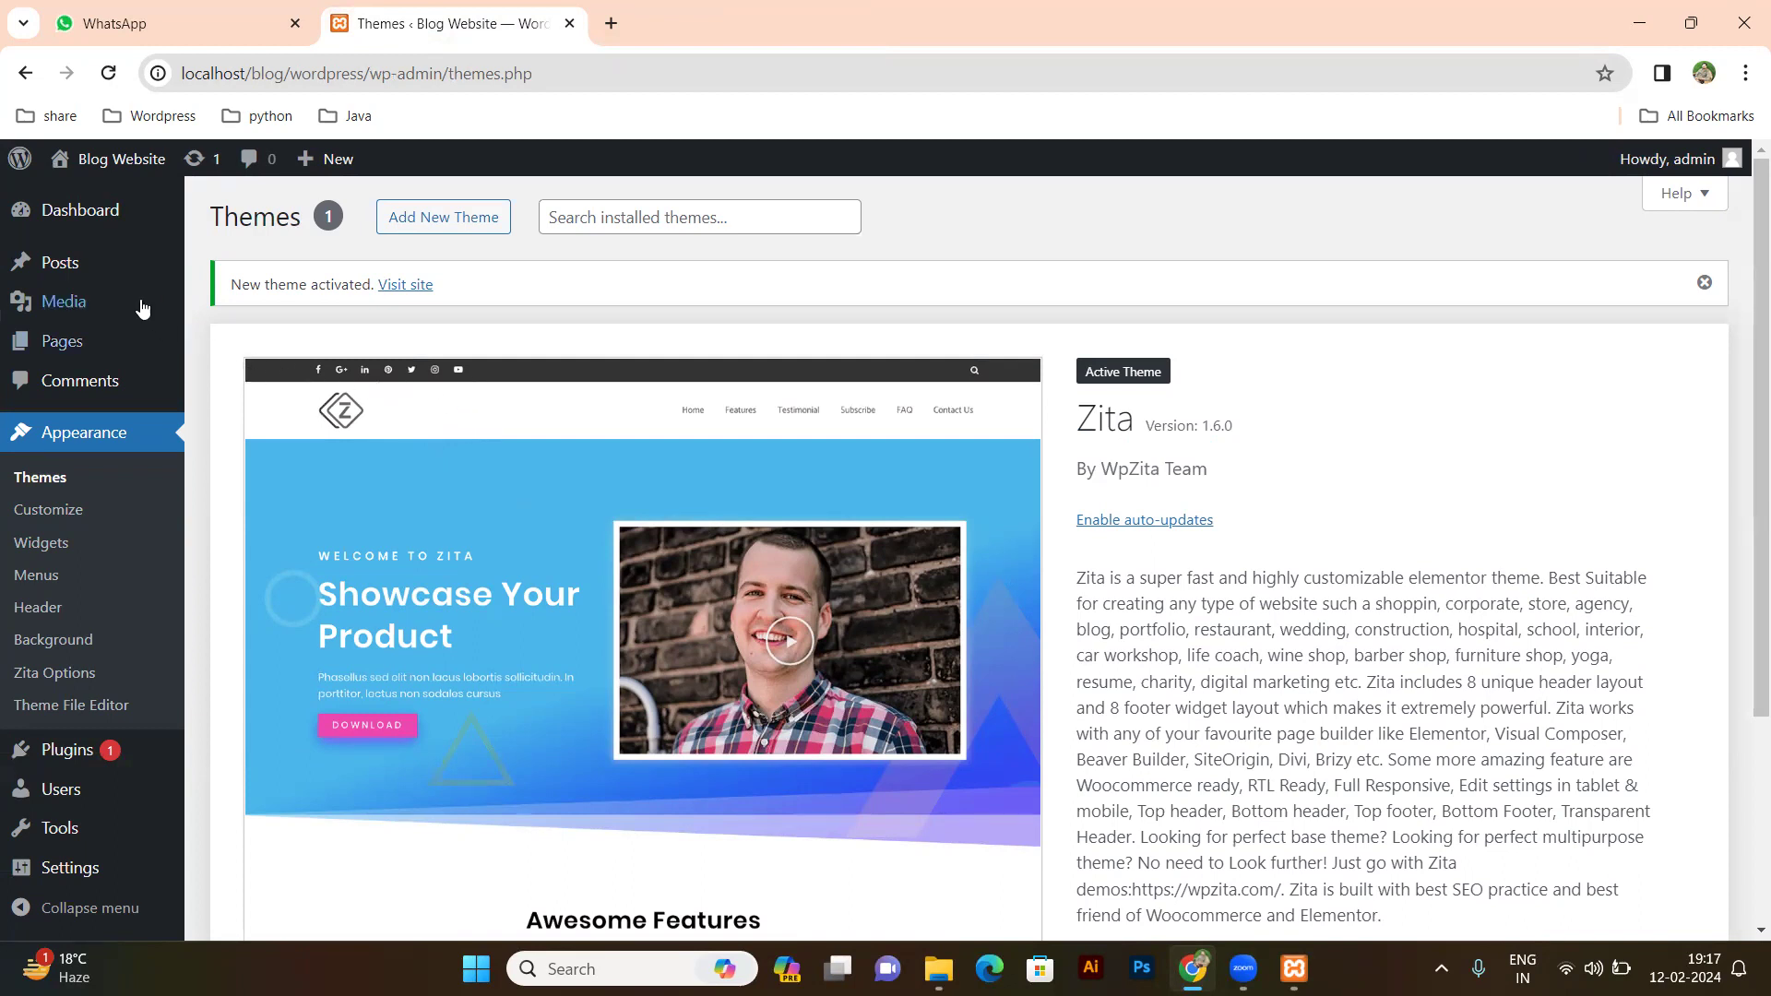
Move the Privacy Policy and Sample Page pages to the trash with a bulk action from the list of all pages.
{"action": "mouse_move", "coordinate": [65, 355]}
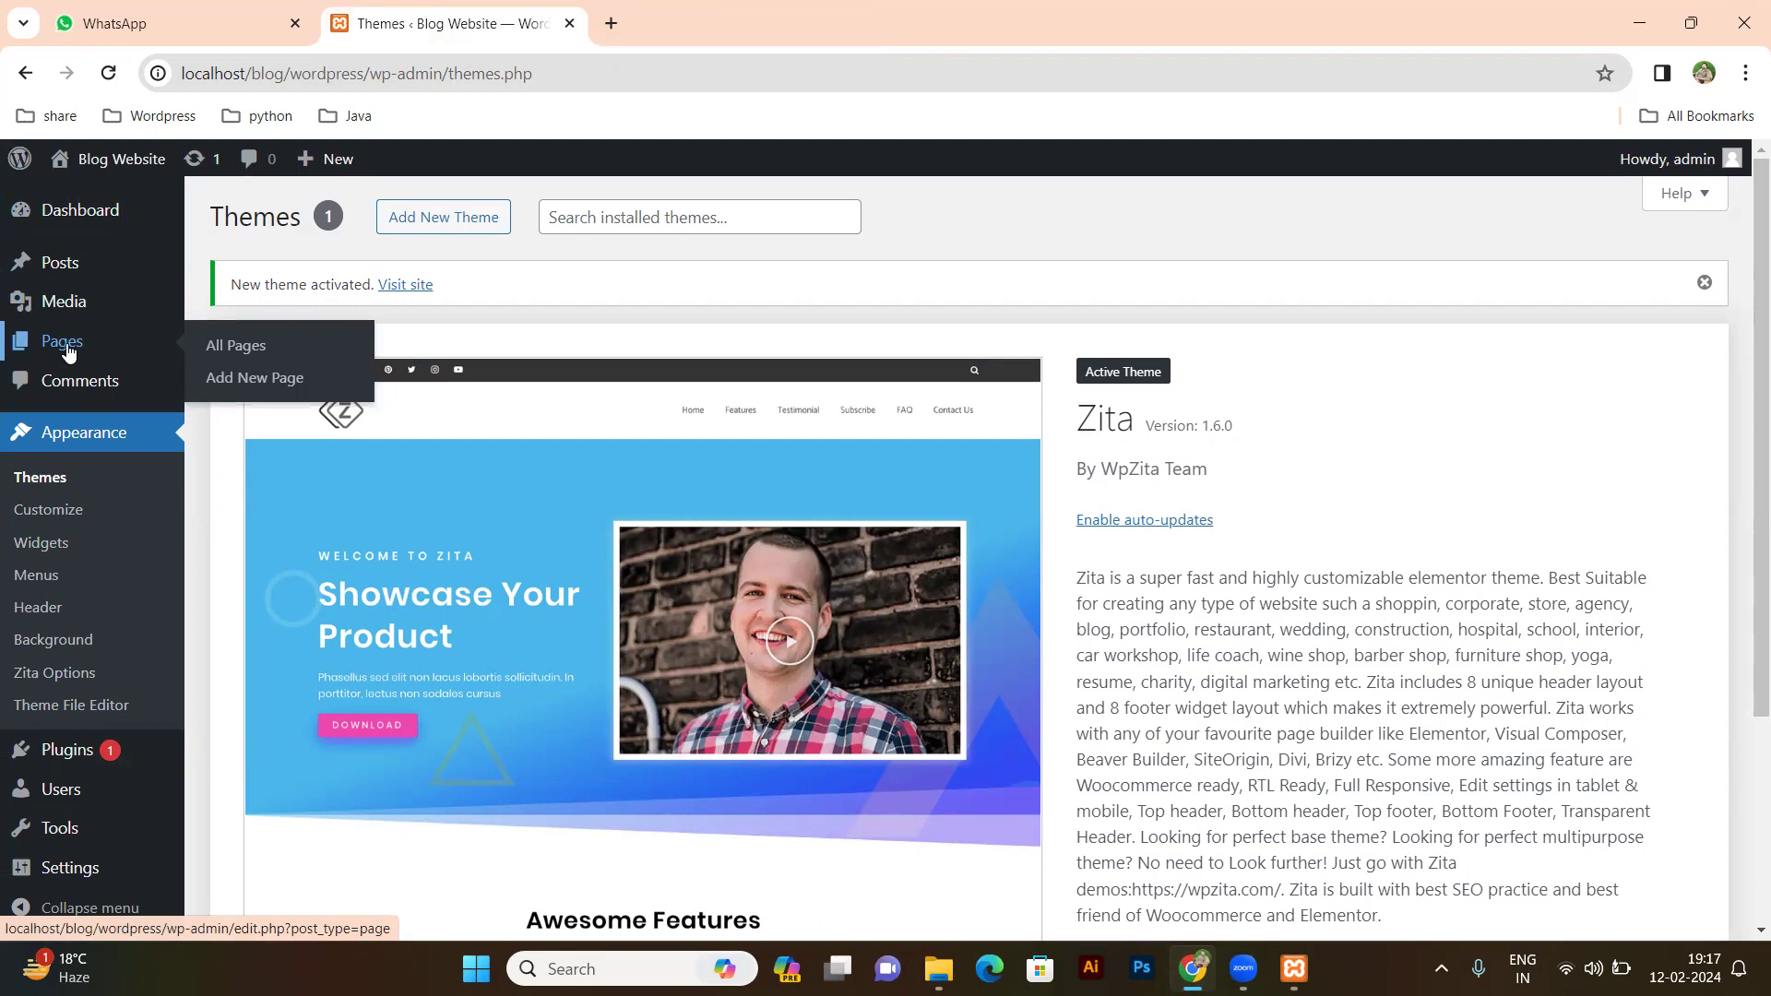
{"action": "left_click", "coordinate": [252, 349]}
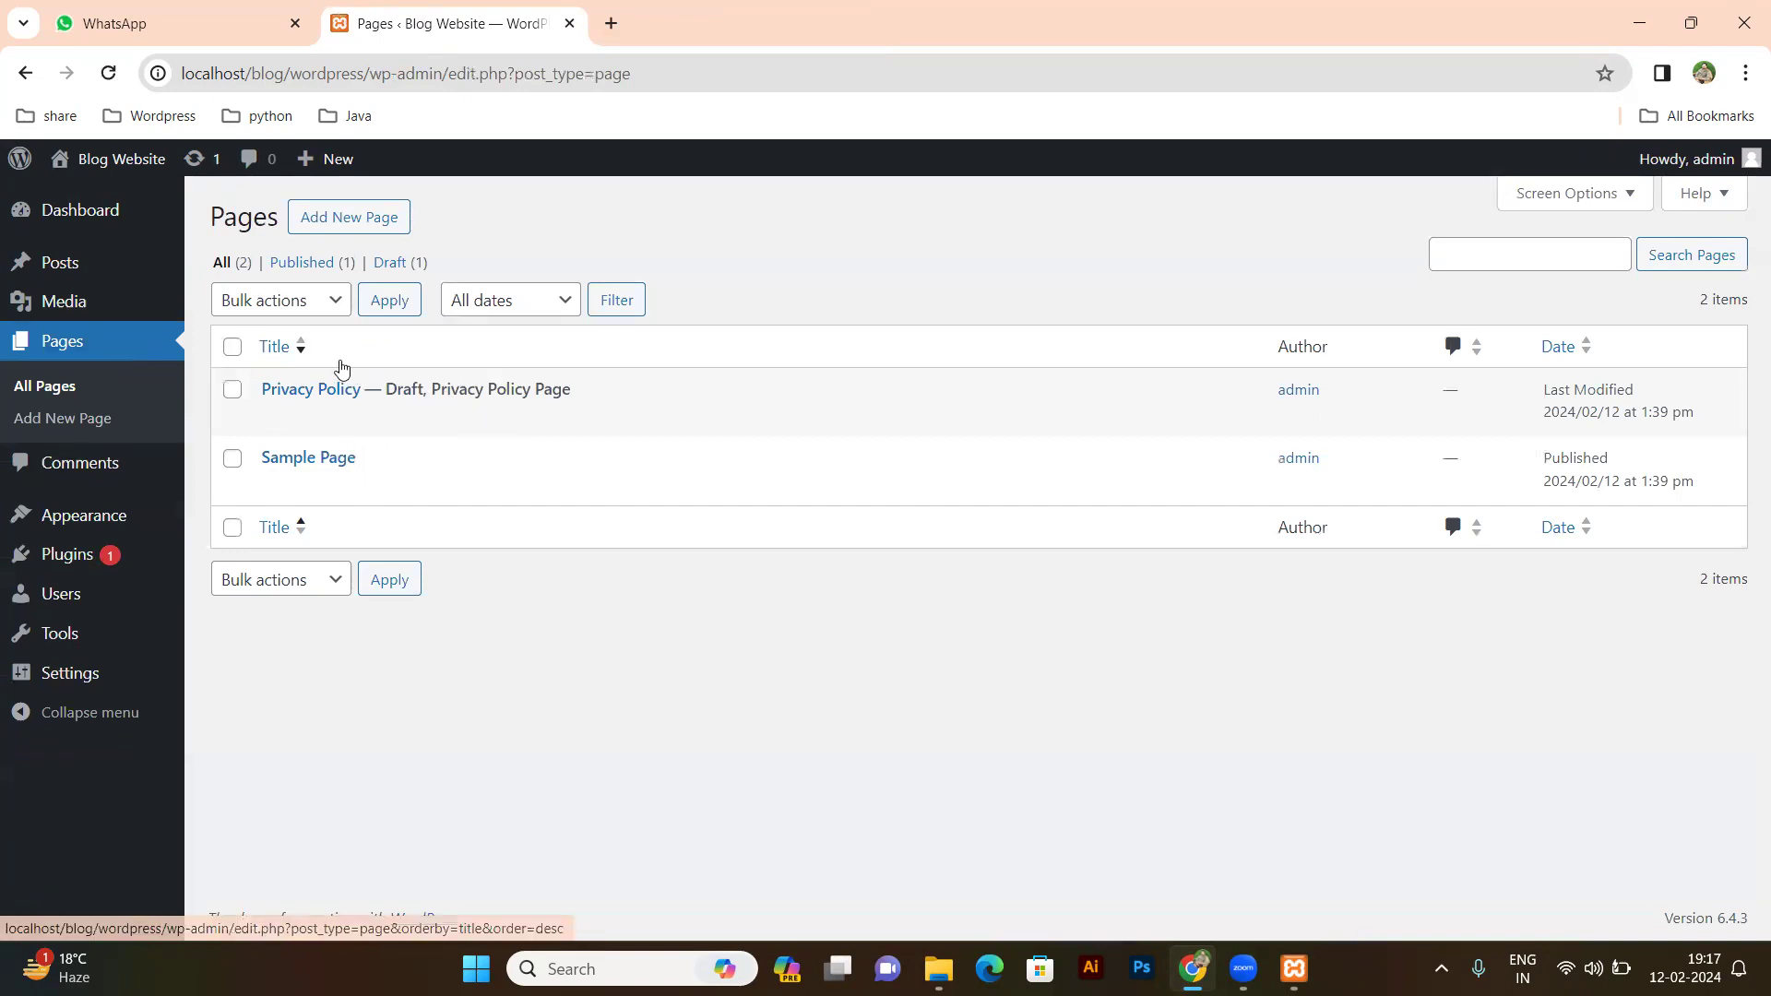
{"action": "left_click", "coordinate": [233, 458]}
{"action": "left_click", "coordinate": [233, 388]}
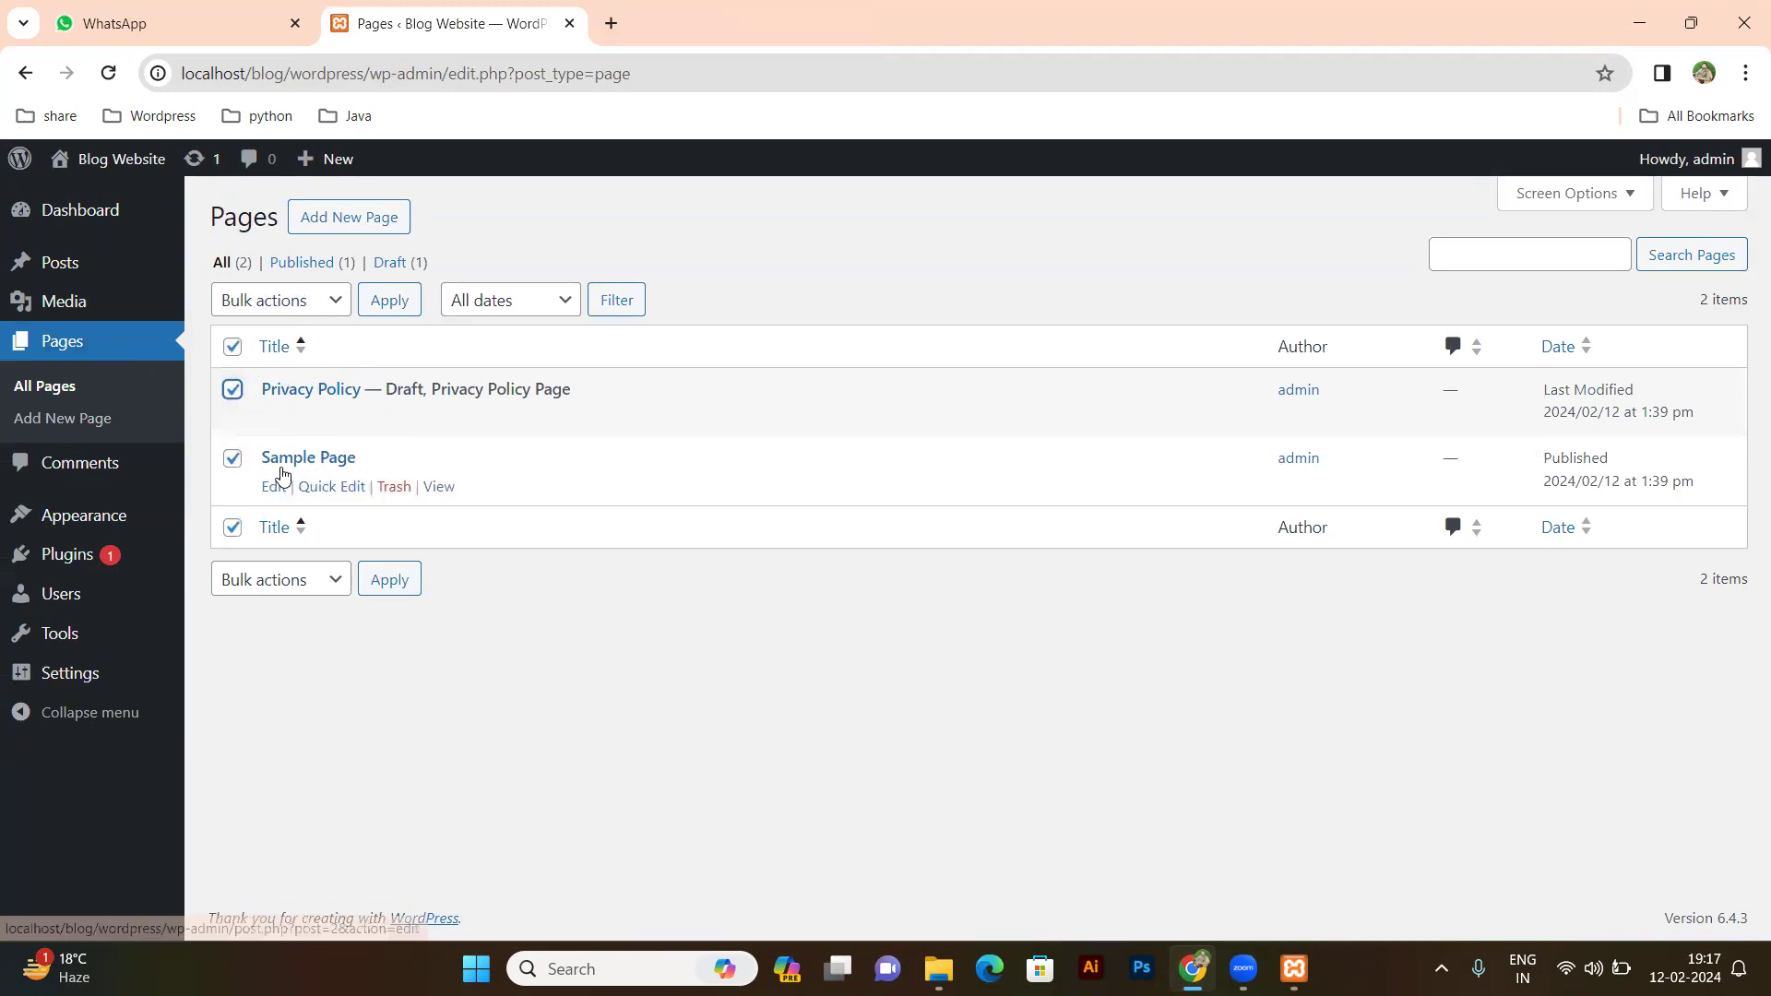
{"action": "left_click", "coordinate": [318, 302]}
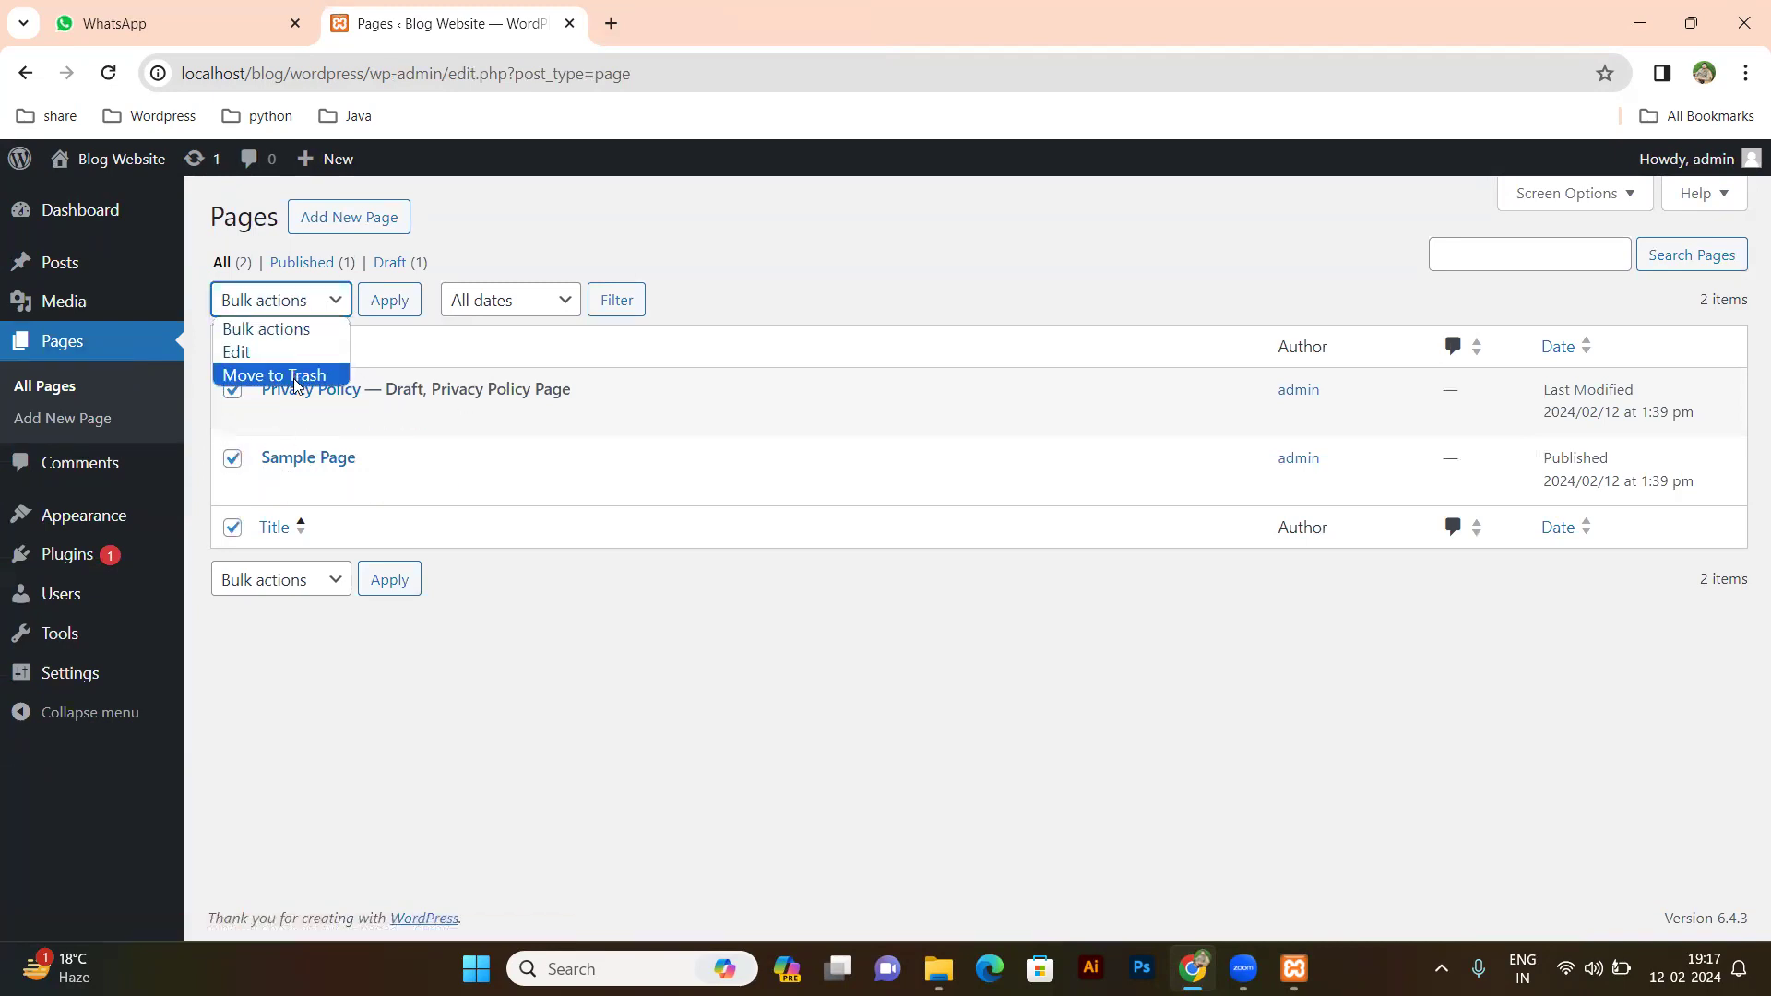
{"action": "left_click", "coordinate": [295, 375]}
{"action": "left_click", "coordinate": [396, 302]}
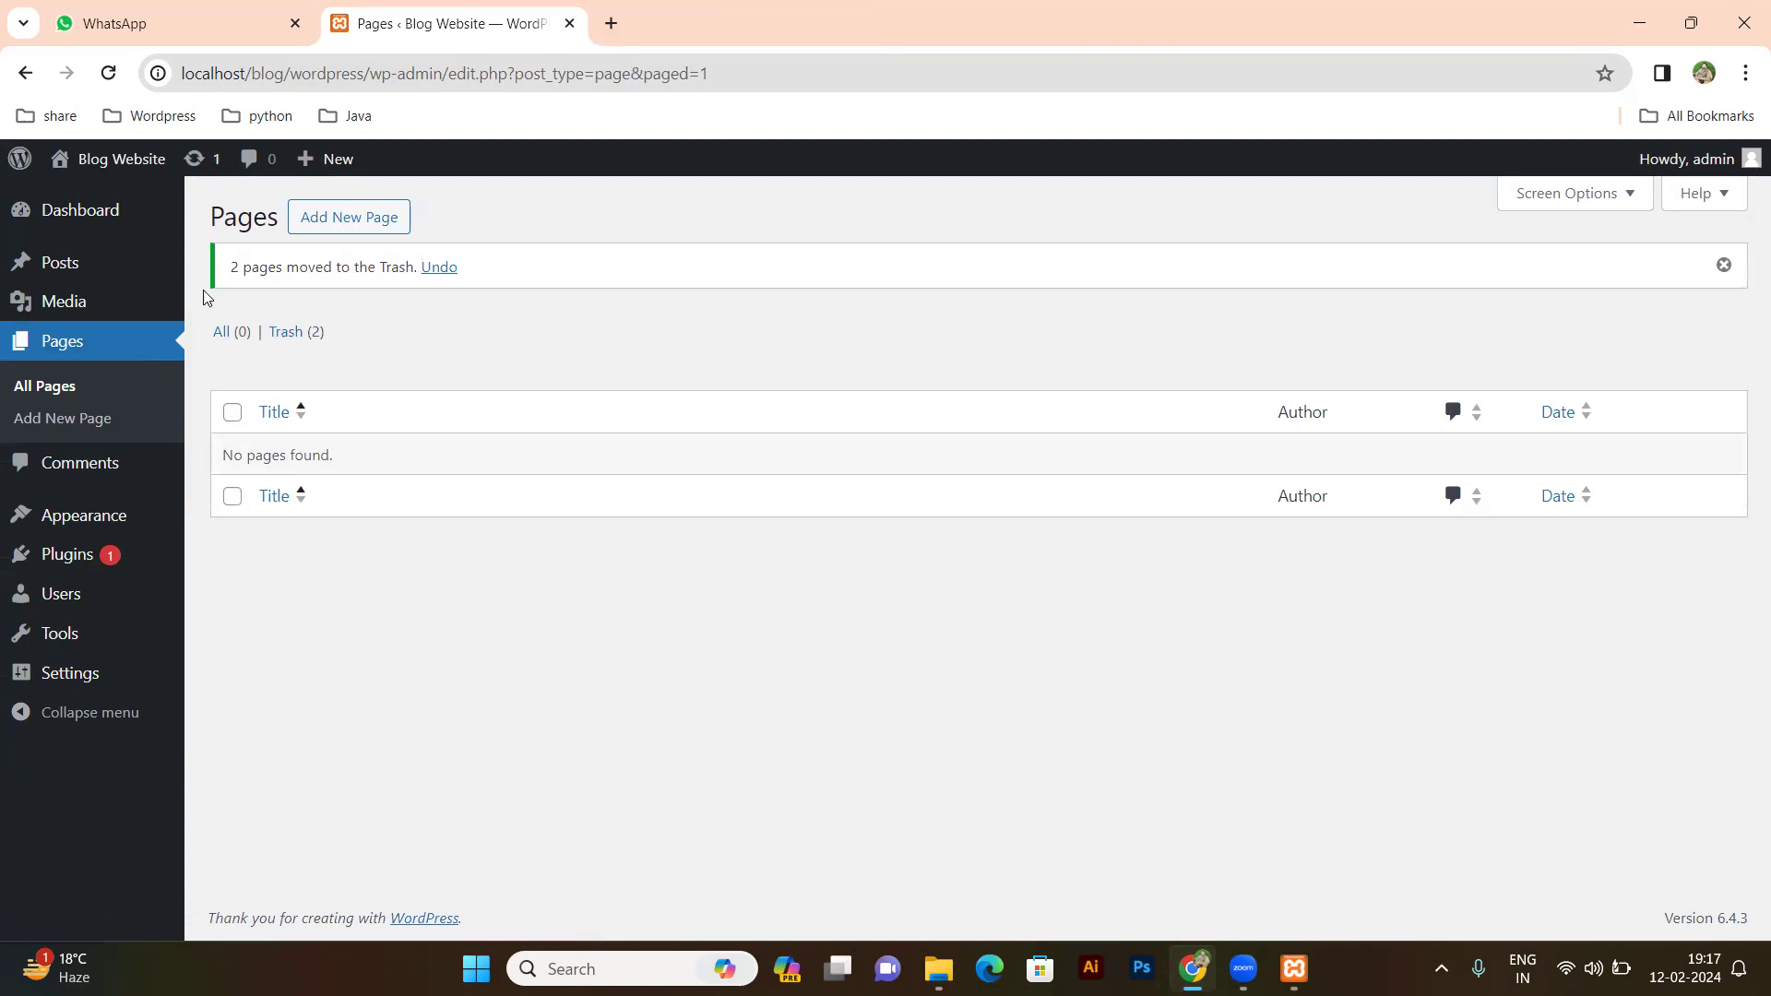
Open the site in a new tab to check its header navigation, and return to the pages list.
{"action": "mouse_move", "coordinate": [127, 170]}
{"action": "right_click", "coordinate": [85, 196]}
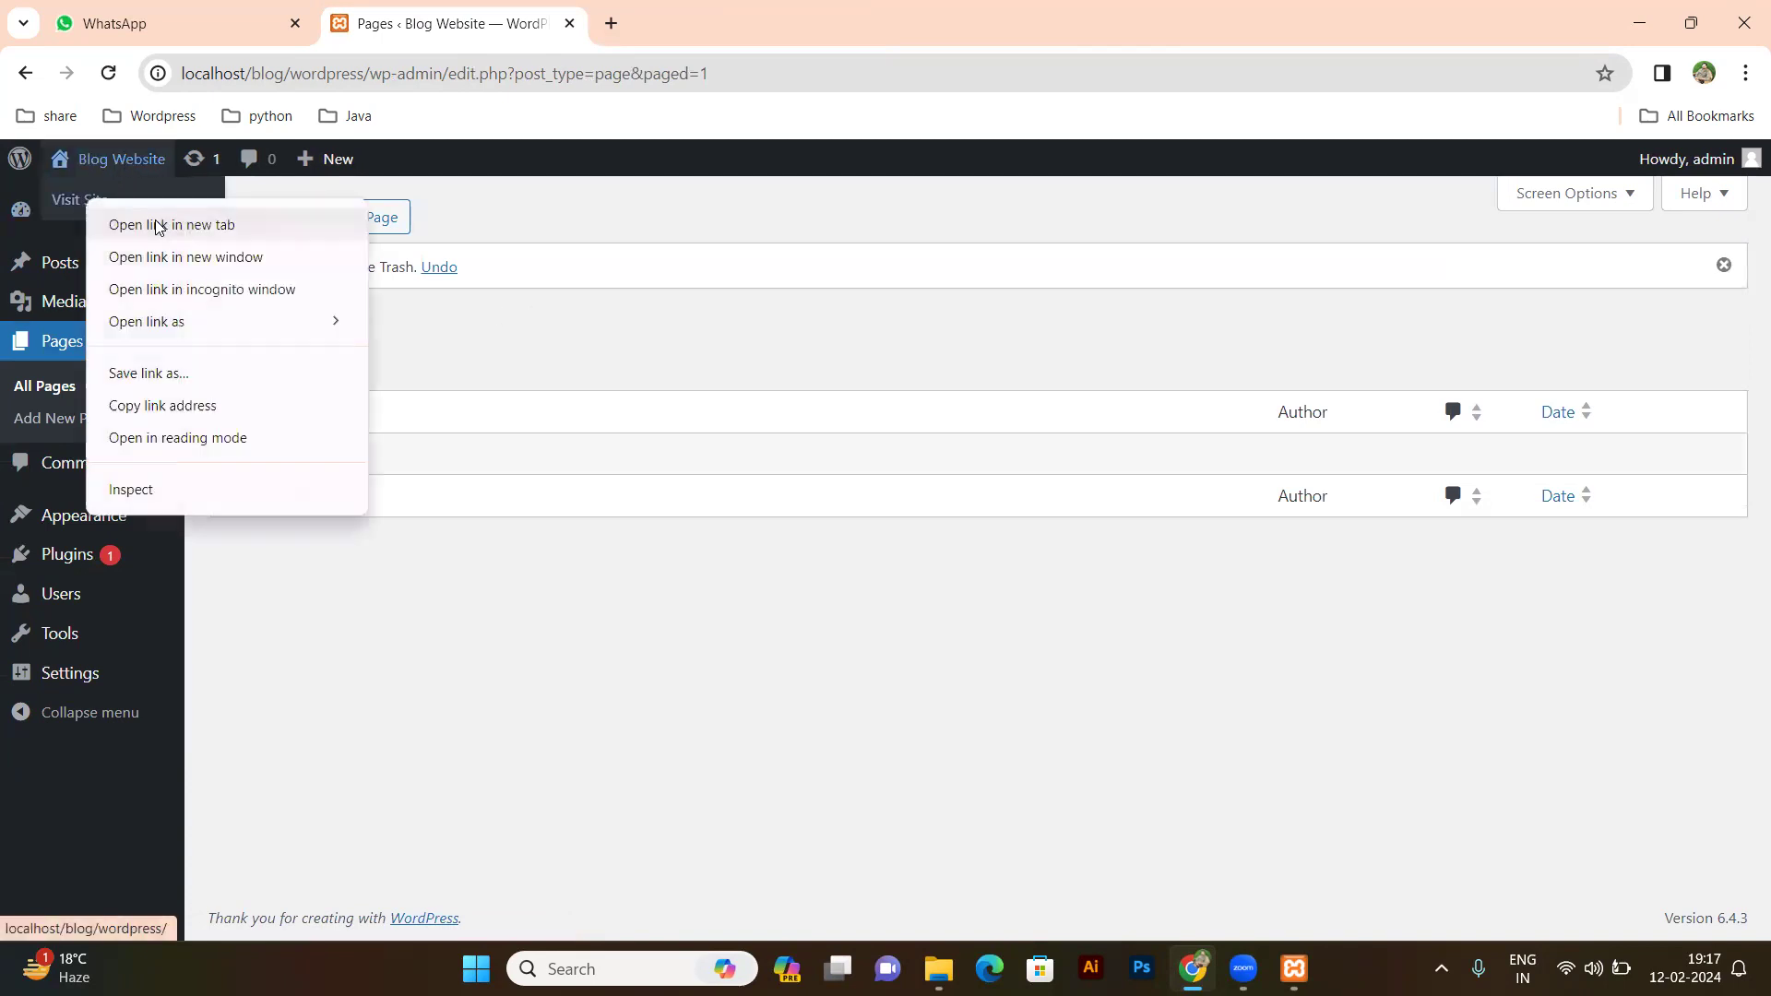
{"action": "left_click", "coordinate": [152, 223]}
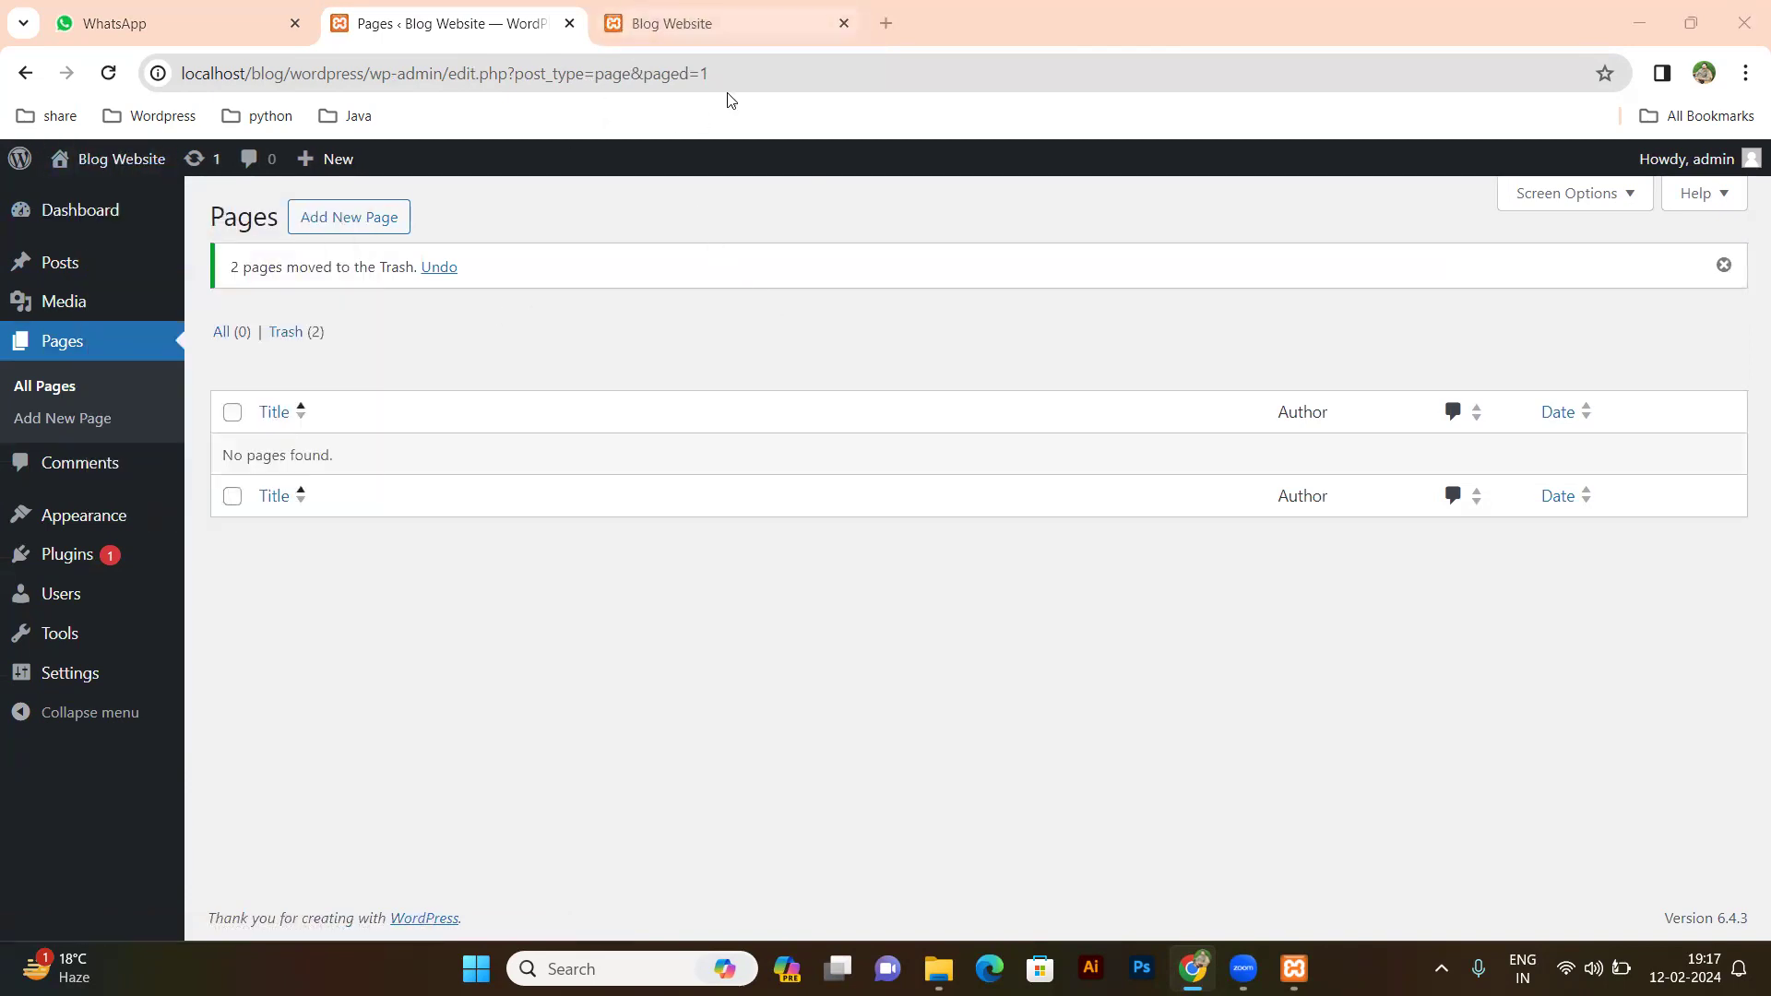
{"action": "left_click", "coordinate": [727, 37]}
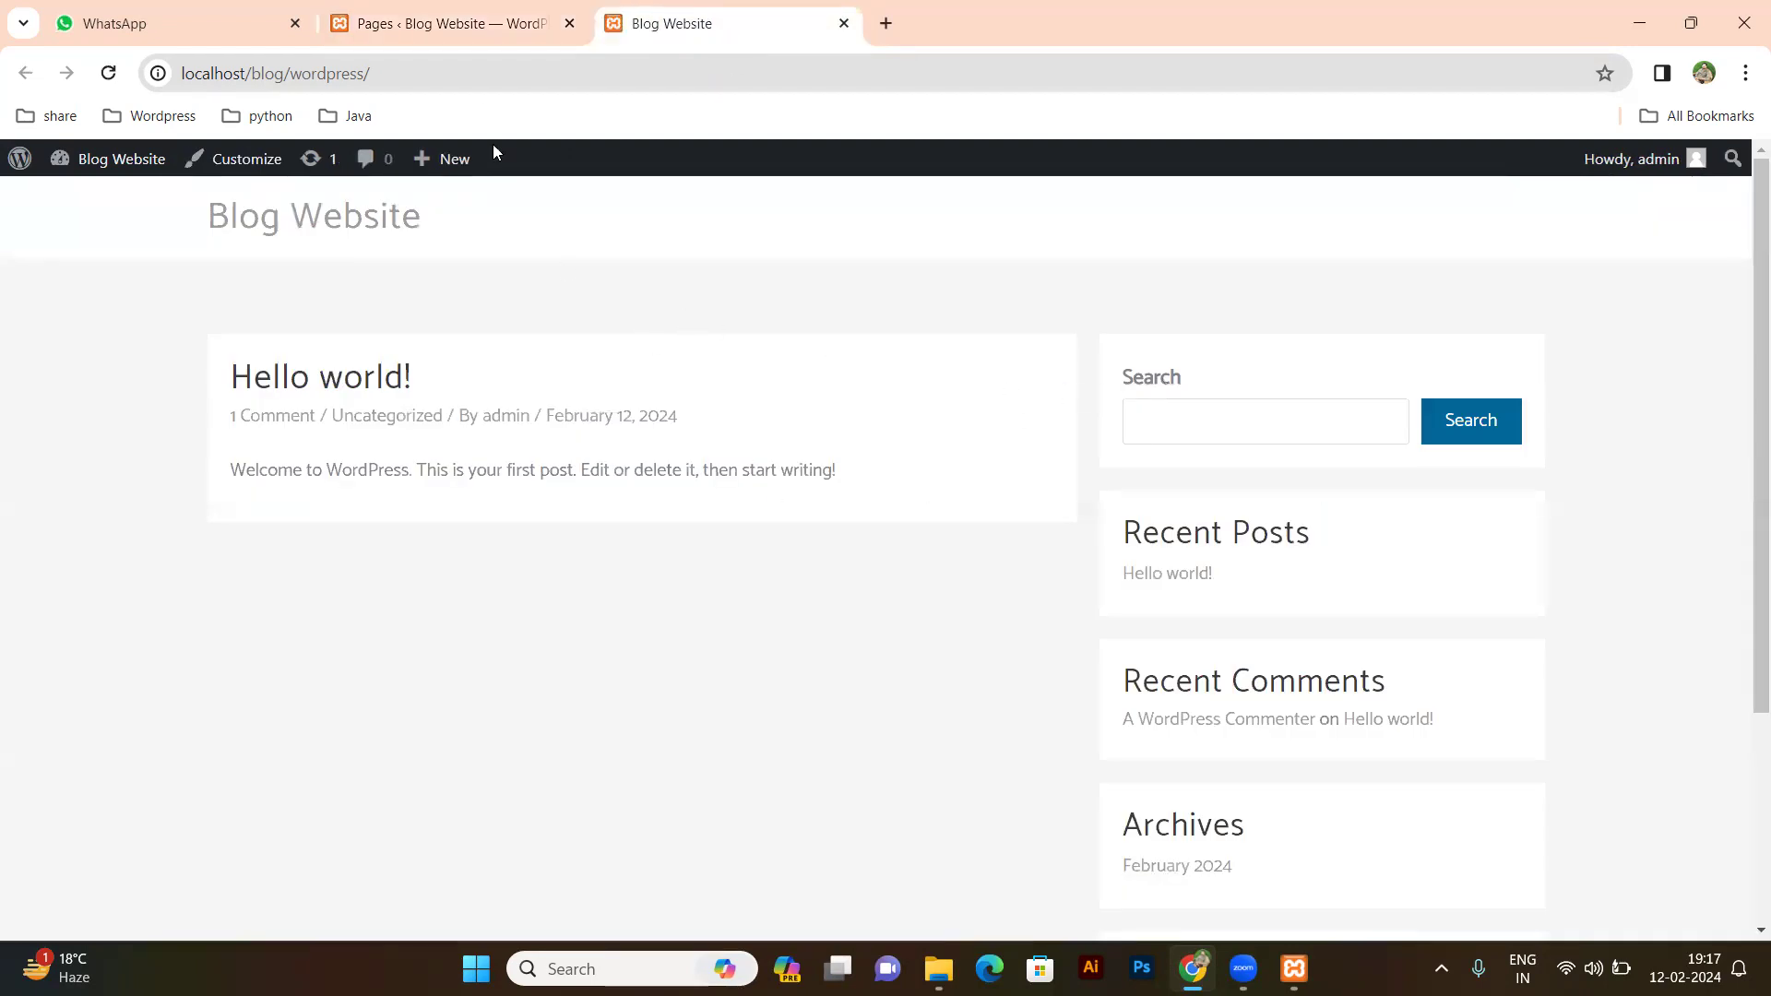
{"action": "left_click", "coordinate": [447, 31]}
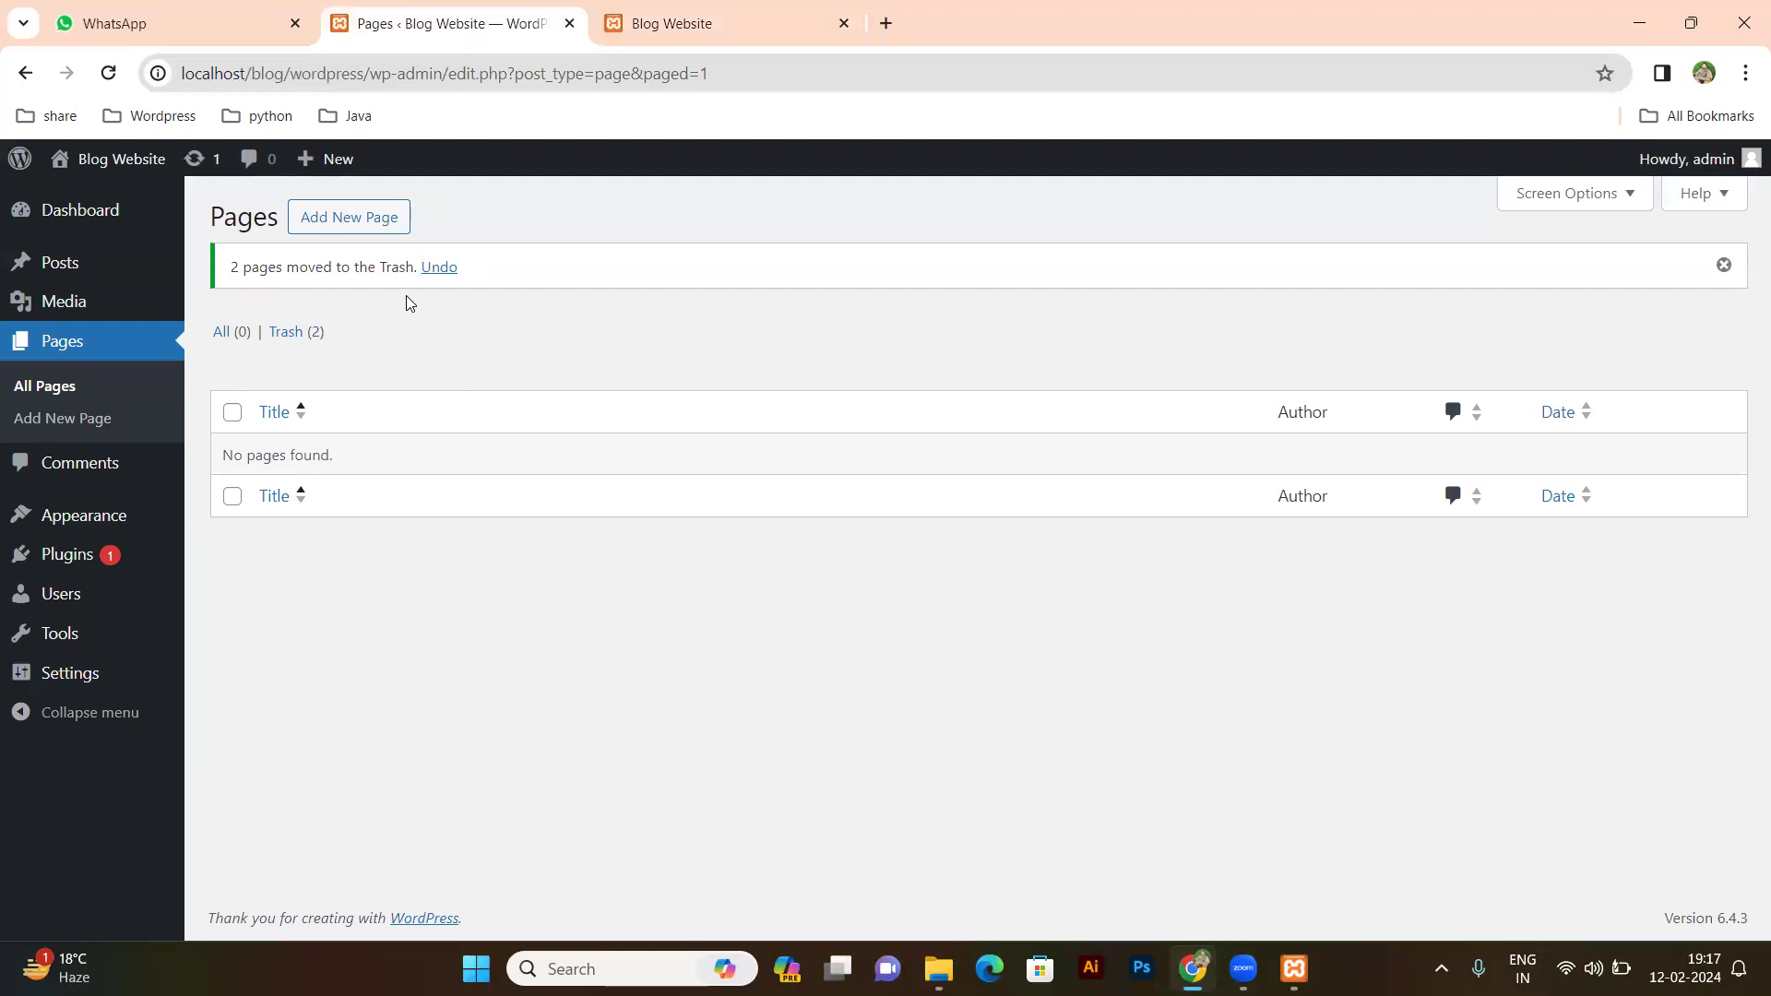
Create and publish a new page titled Home, and return to the pages list.
{"action": "left_click", "coordinate": [367, 223]}
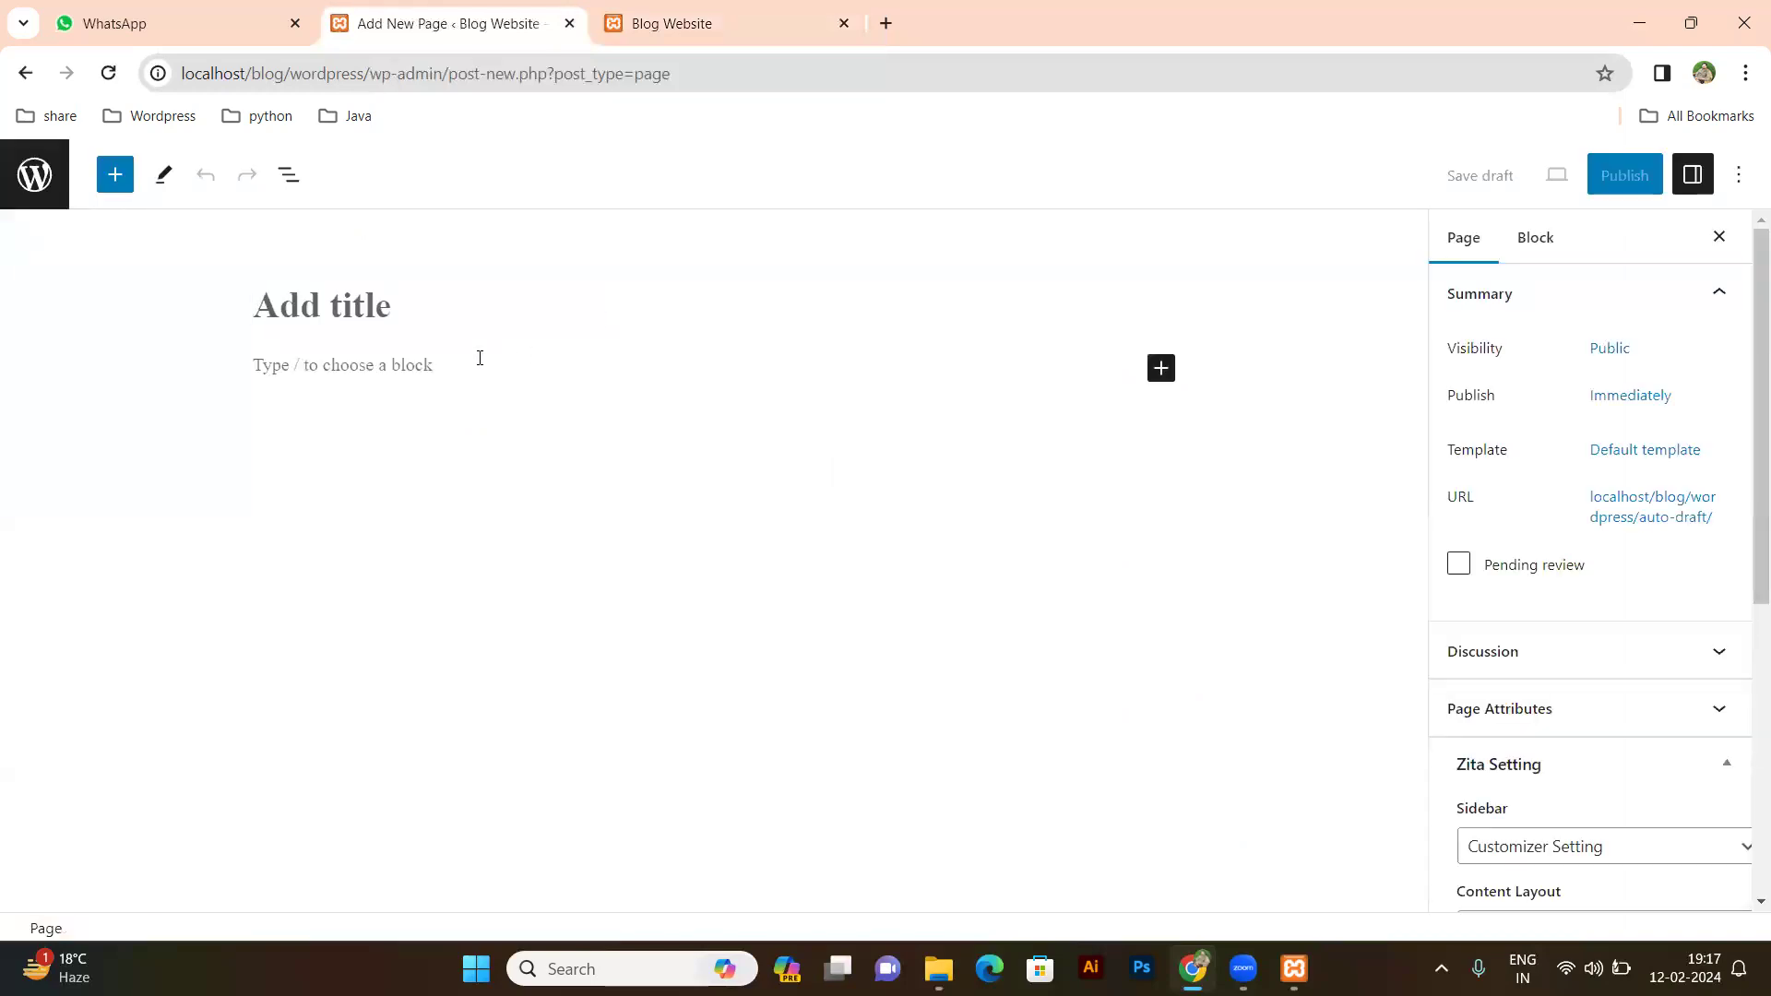
{"action": "type", "text": "Home"}
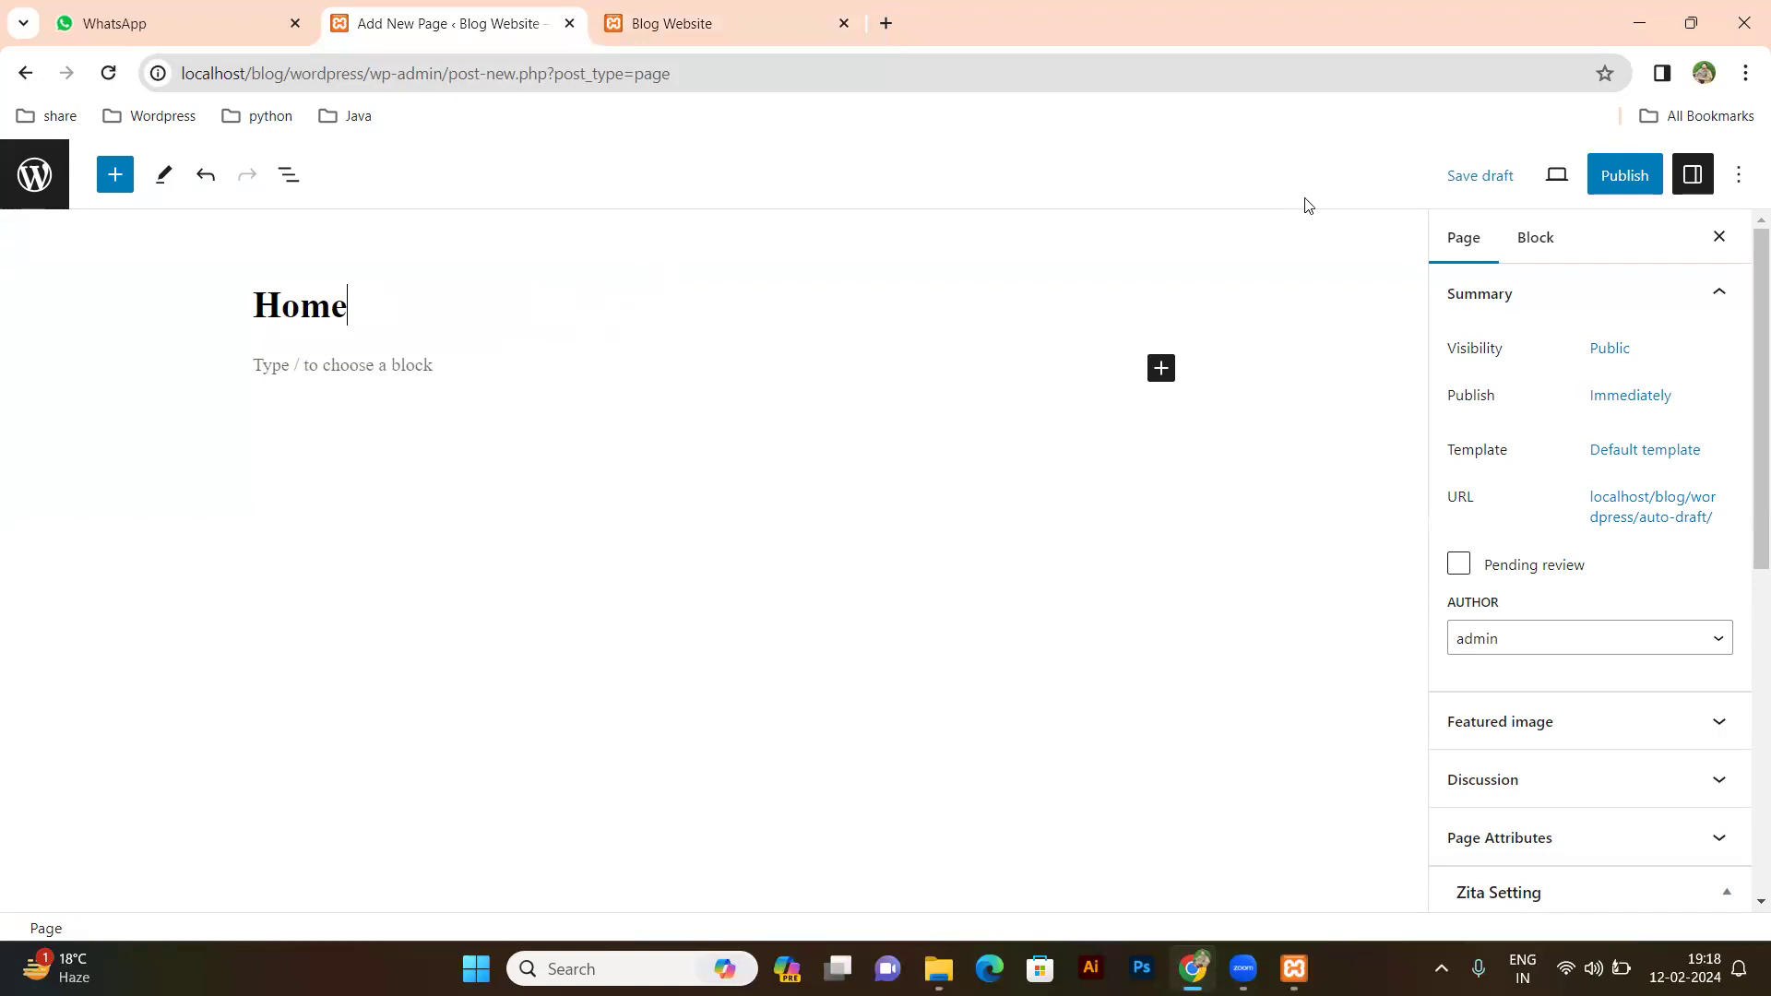
{"action": "left_click", "coordinate": [1626, 180]}
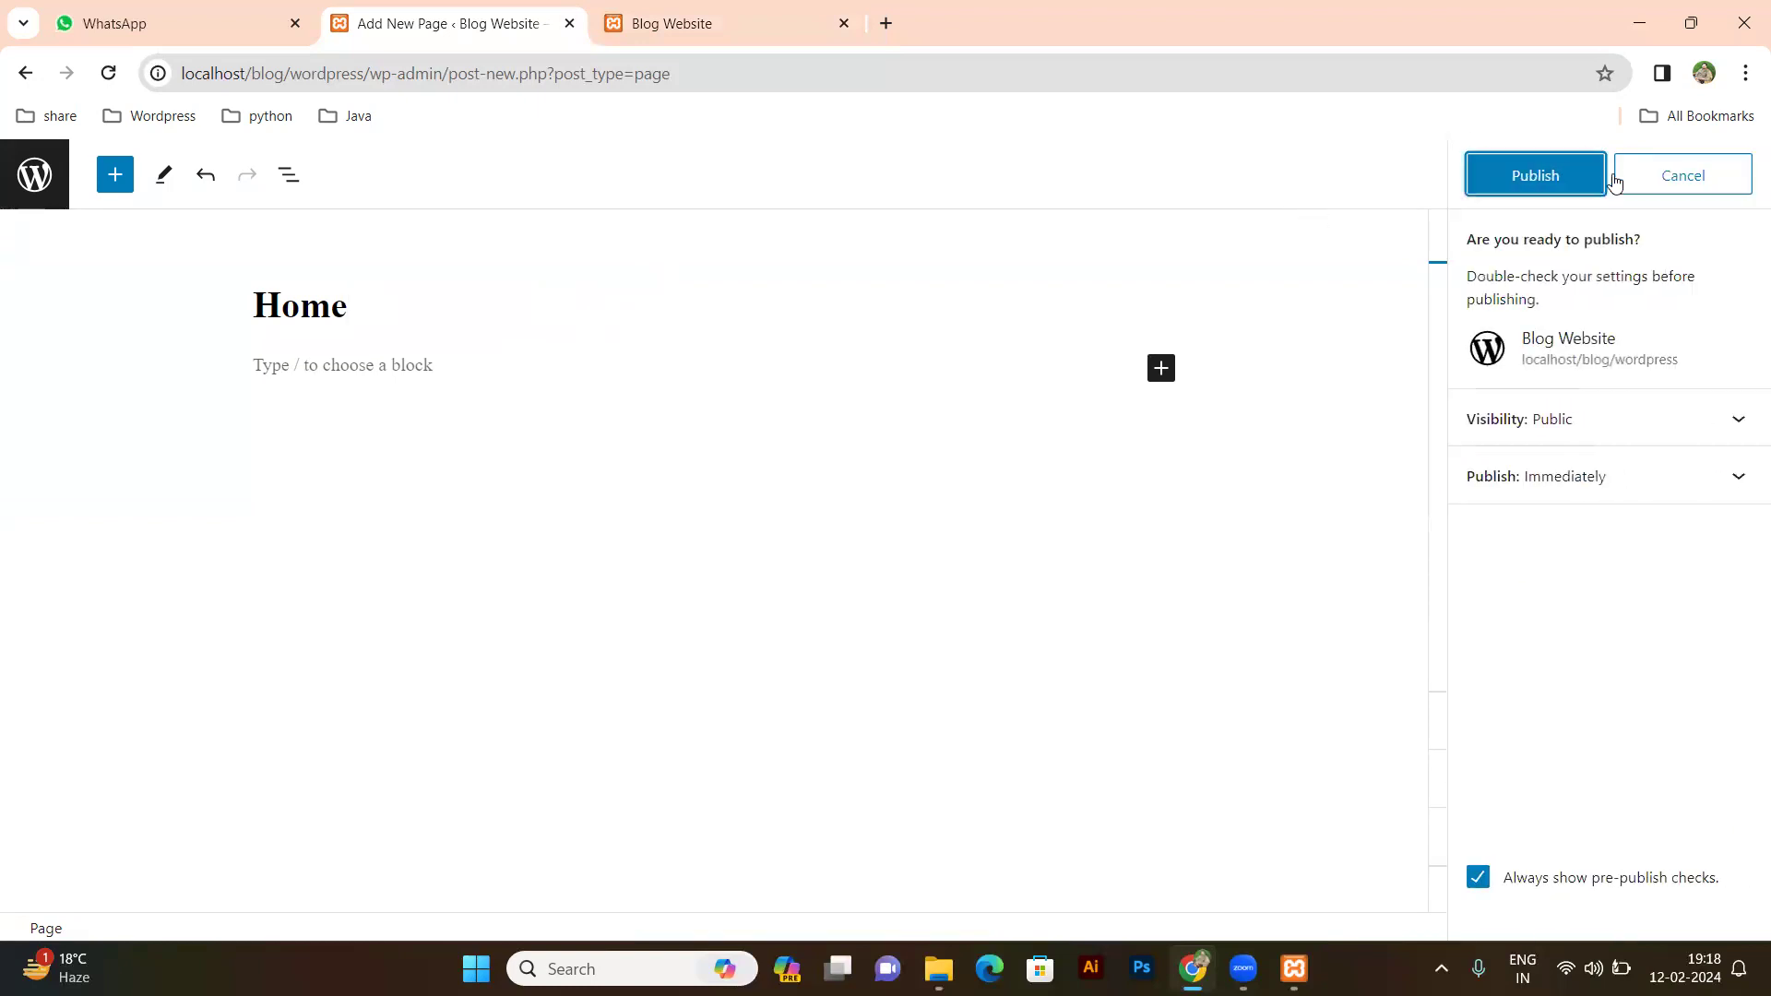
{"action": "left_click", "coordinate": [1562, 175]}
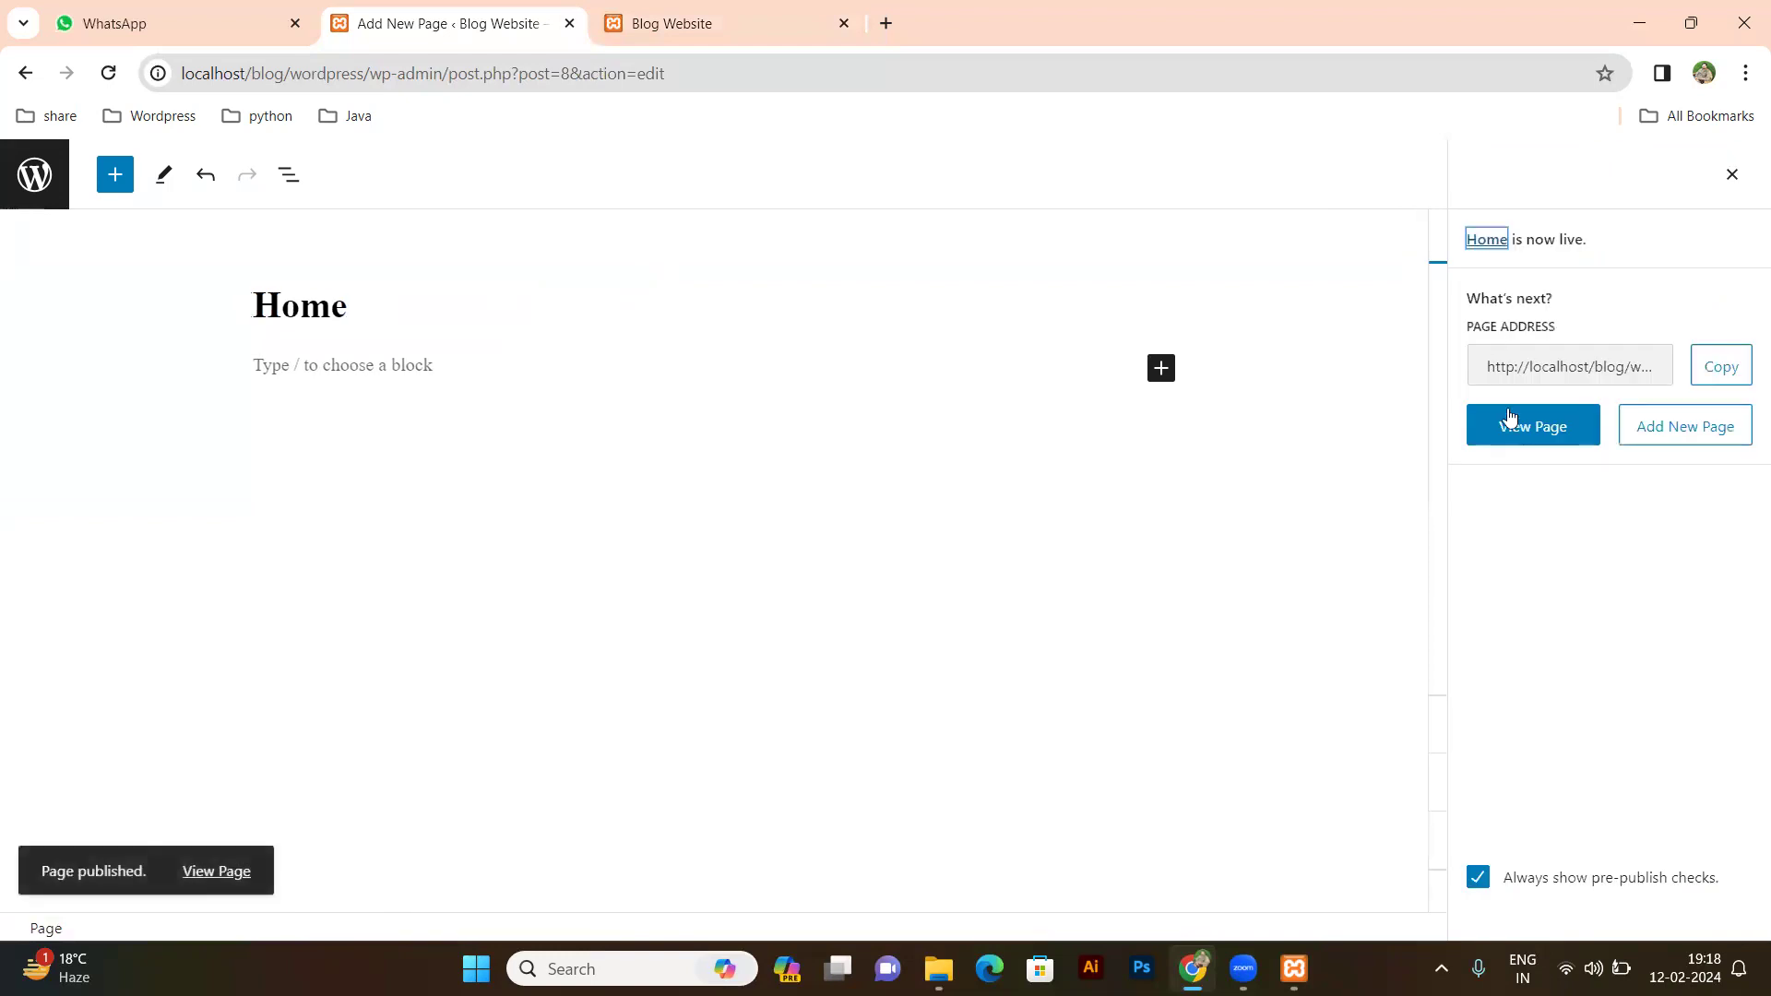
{"action": "left_click", "coordinate": [36, 183]}
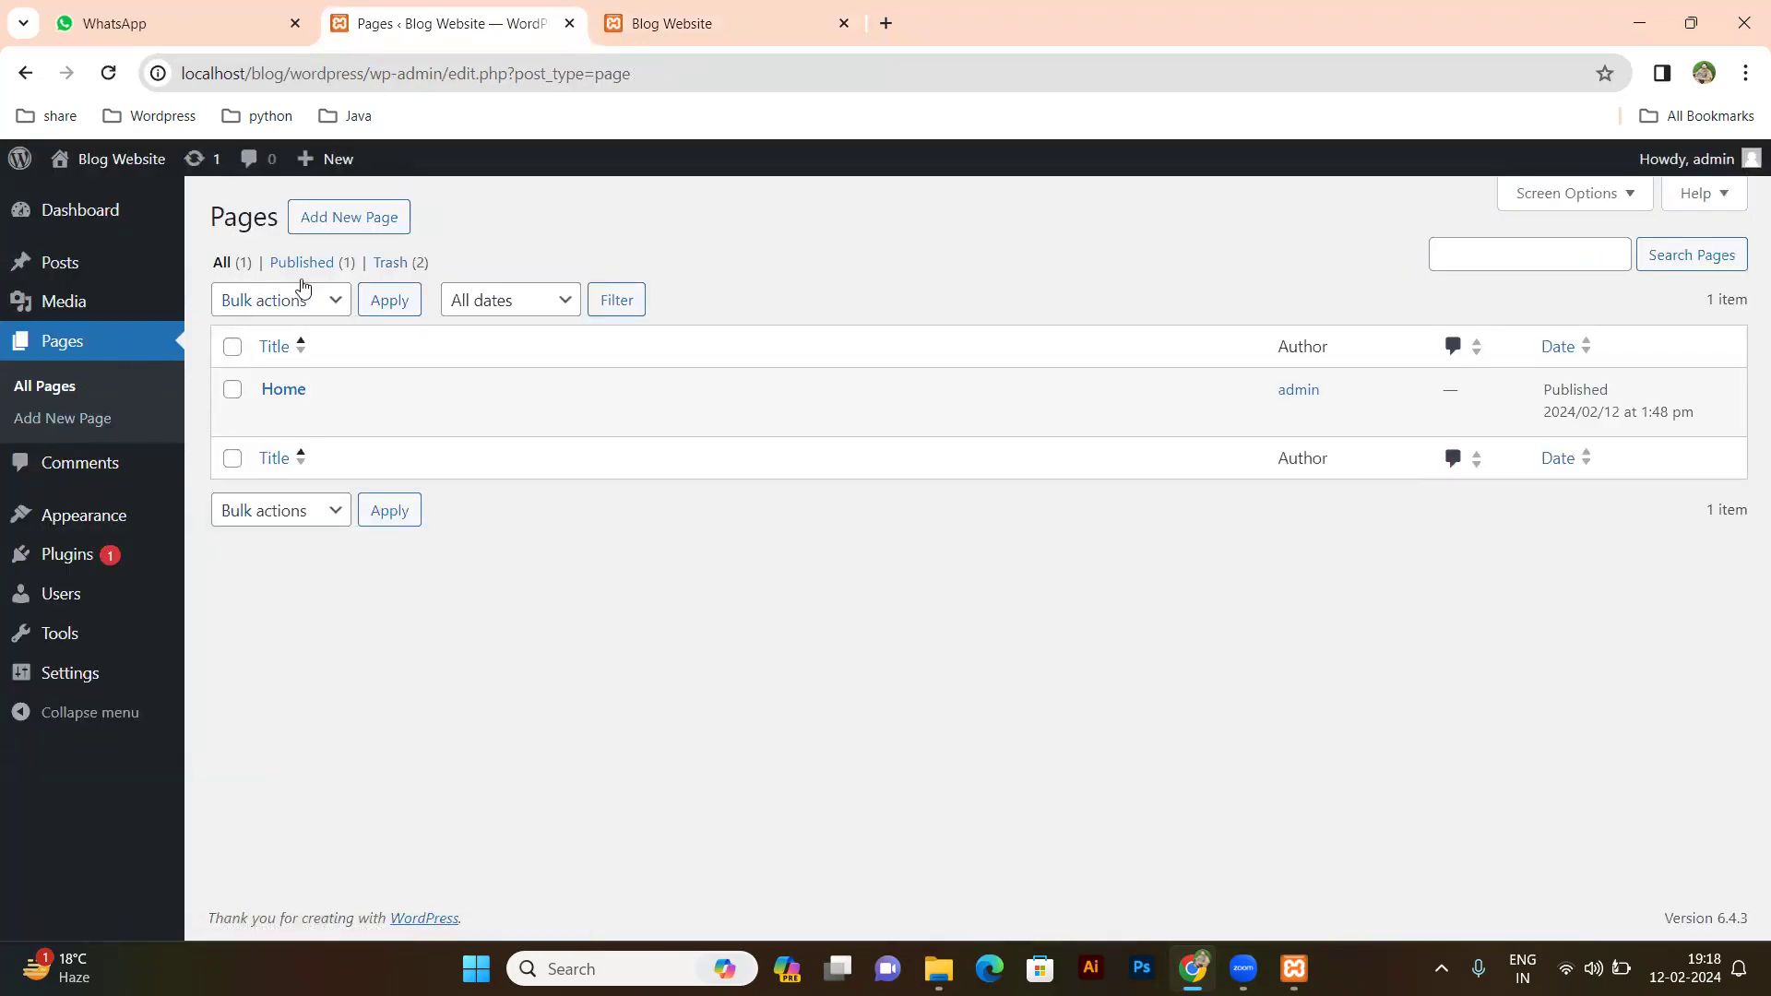
Create and publish a new page titled About Us, and return to the pages list.
{"action": "left_click", "coordinate": [338, 224]}
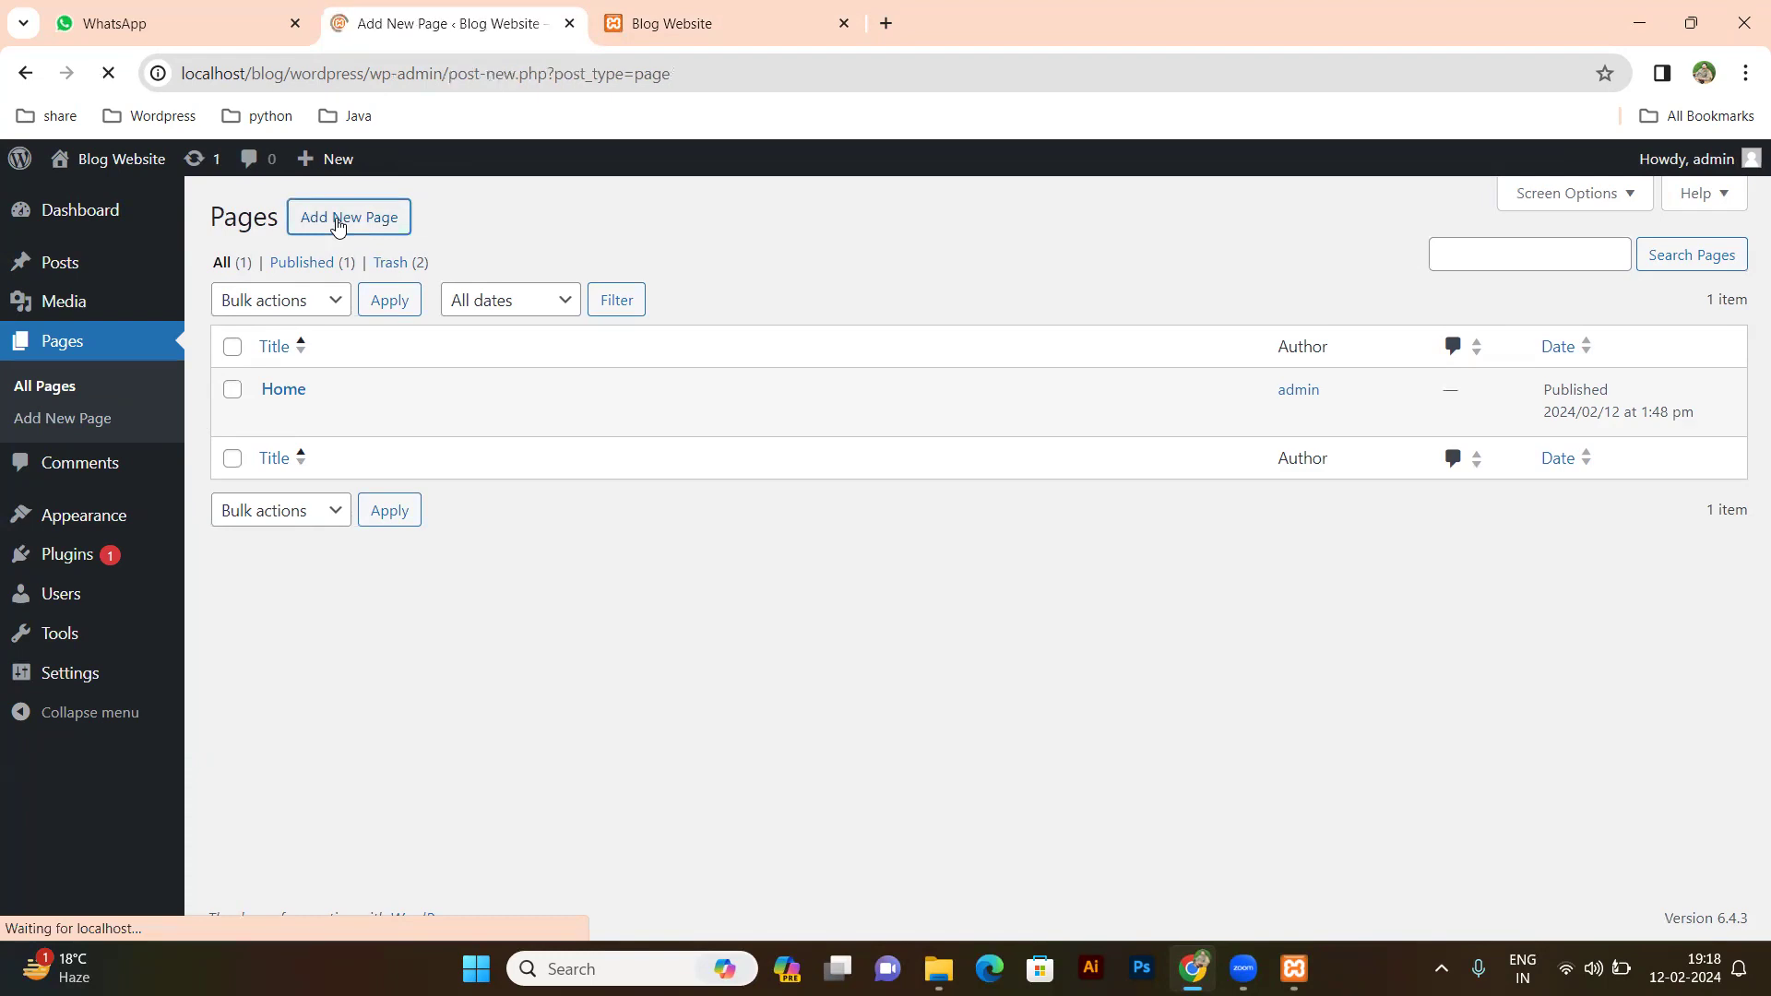
{"action": "type", "text": "About Us"}
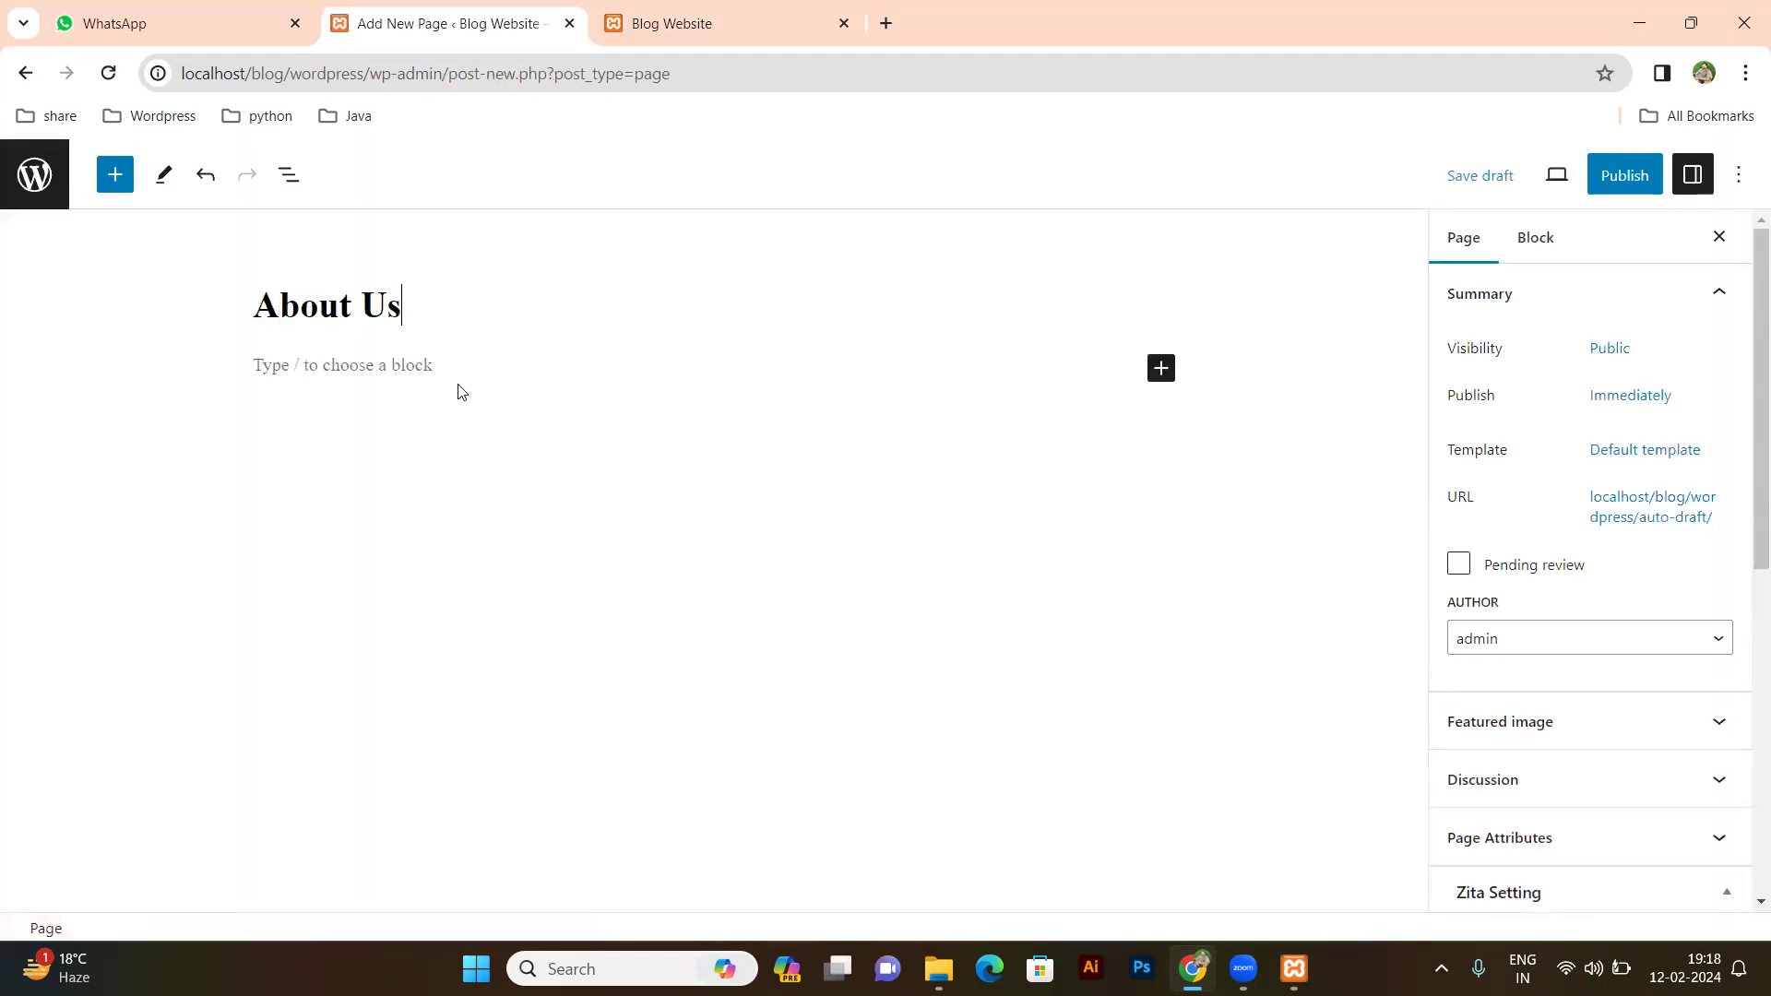
{"action": "left_click", "coordinate": [1620, 180]}
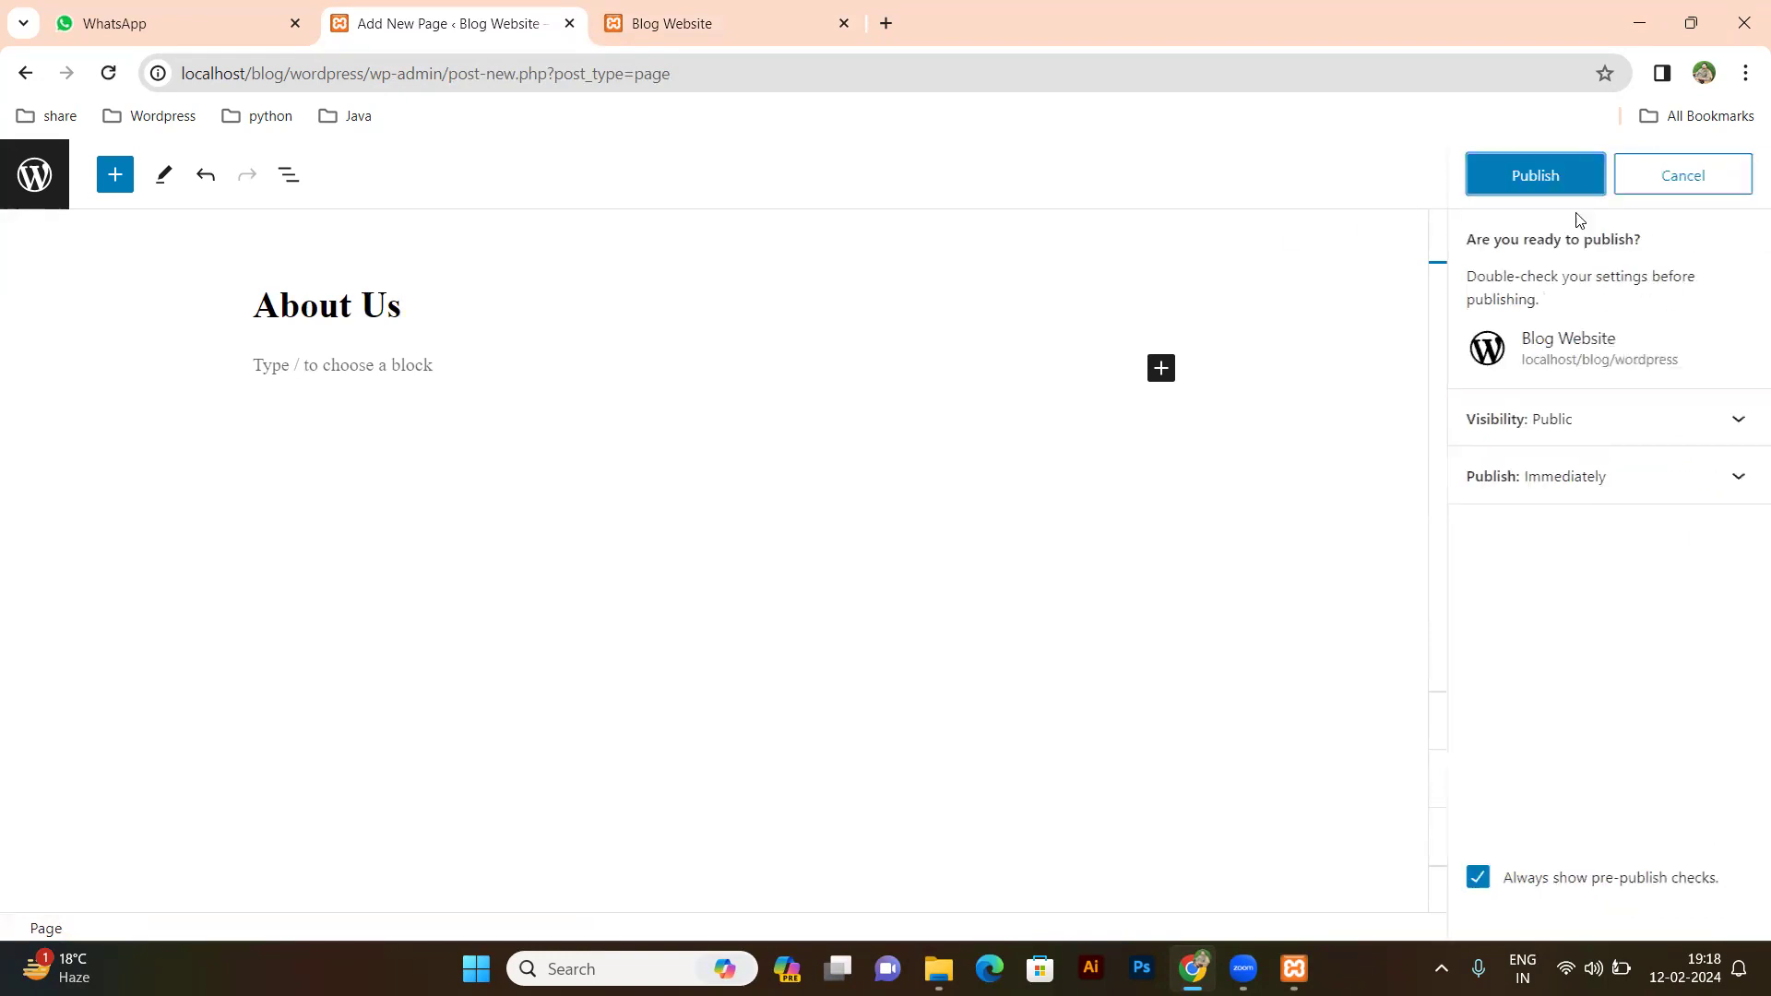
{"action": "left_click", "coordinate": [1491, 176]}
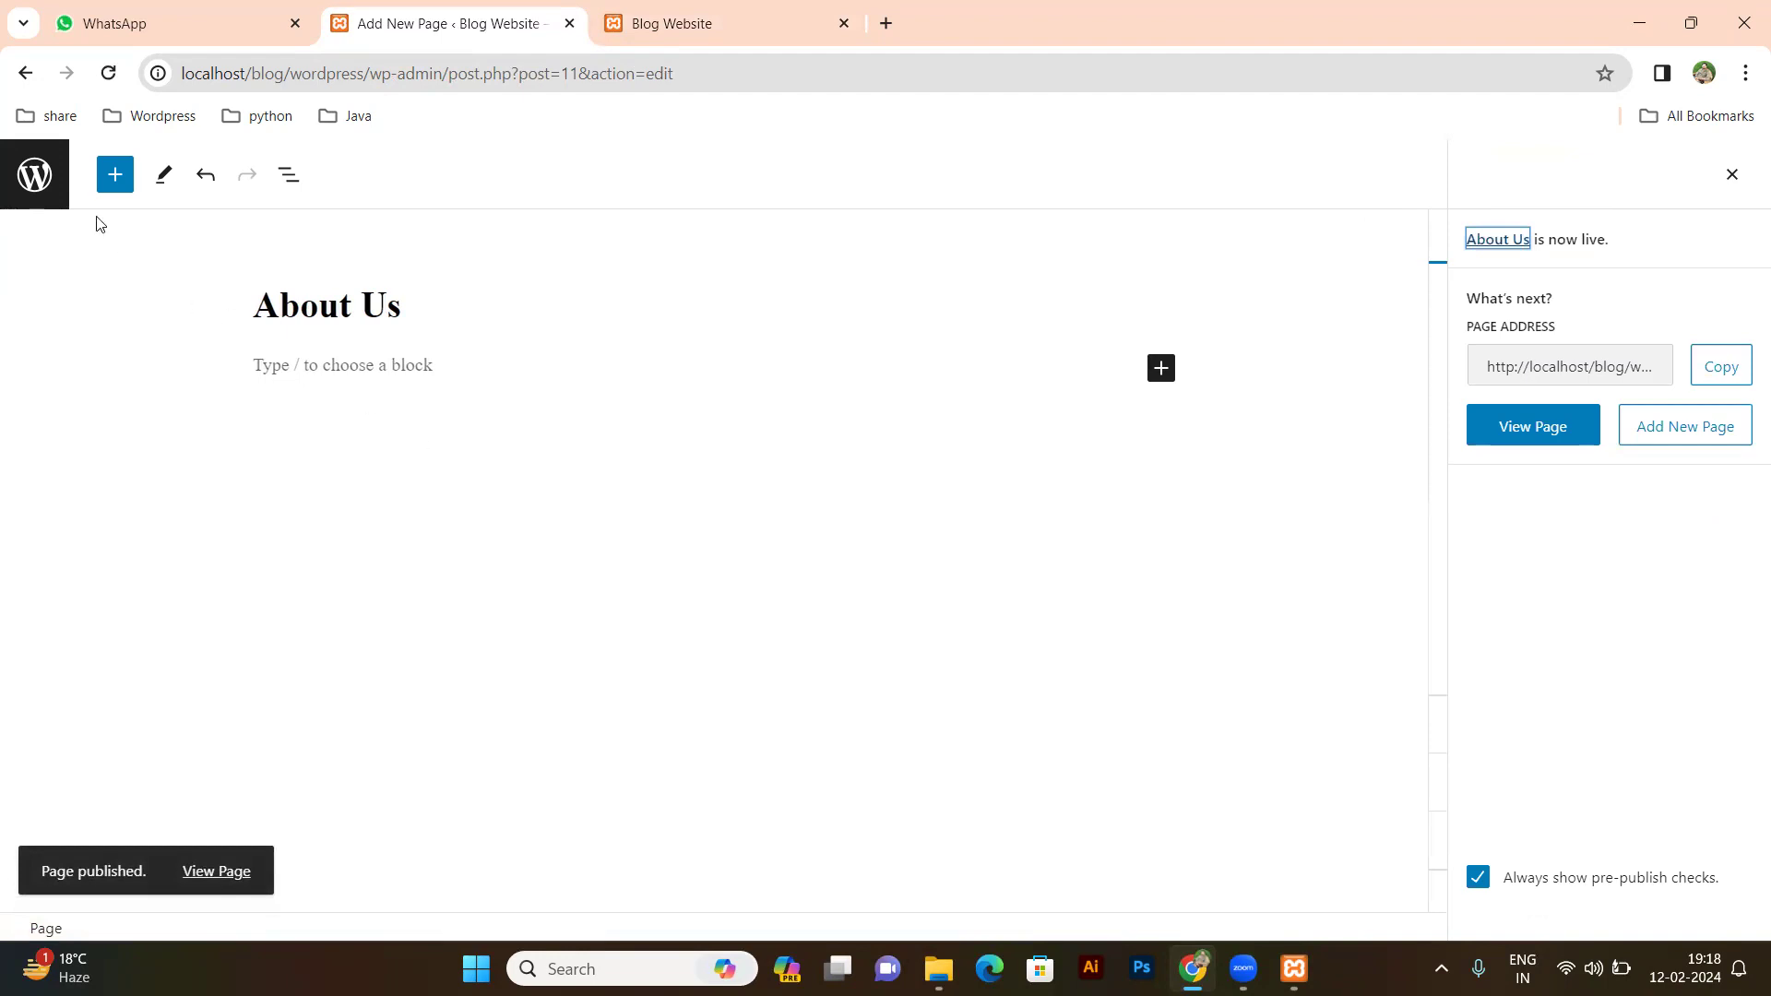
{"action": "left_click", "coordinate": [39, 180]}
Create and publish a new page titled Services, and return to the pages list.
{"action": "left_click", "coordinate": [392, 226]}
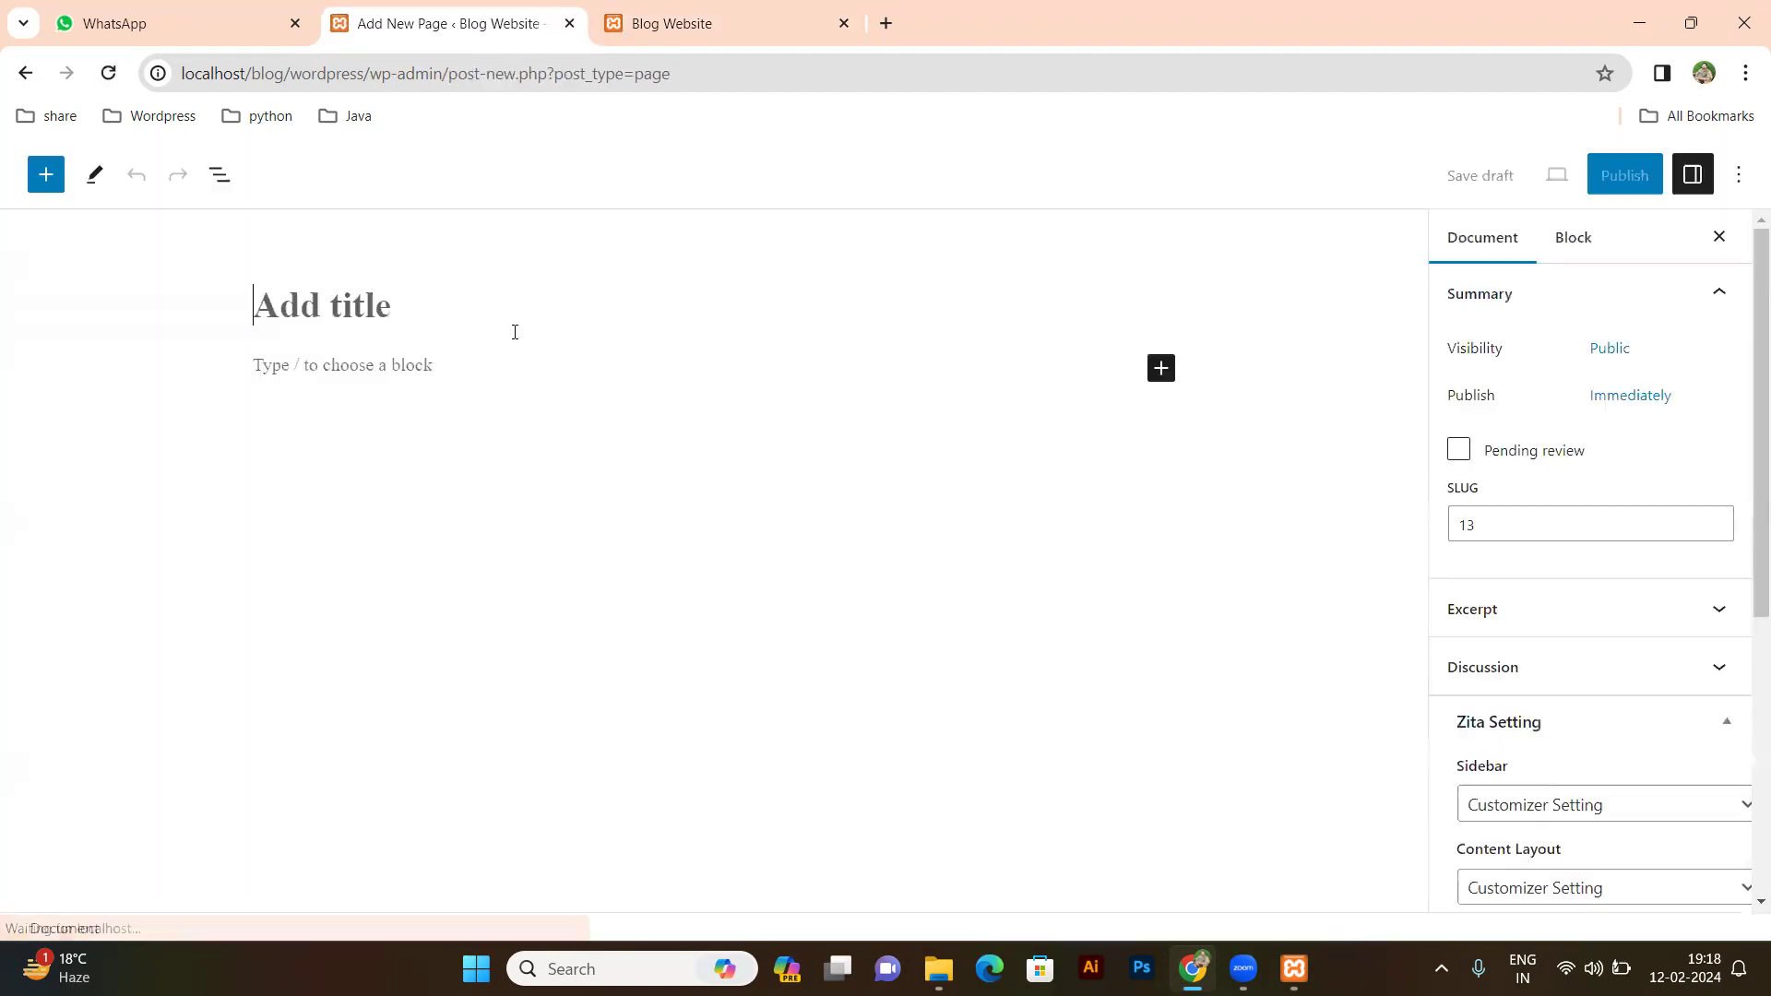
{"action": "type", "text": "Services"}
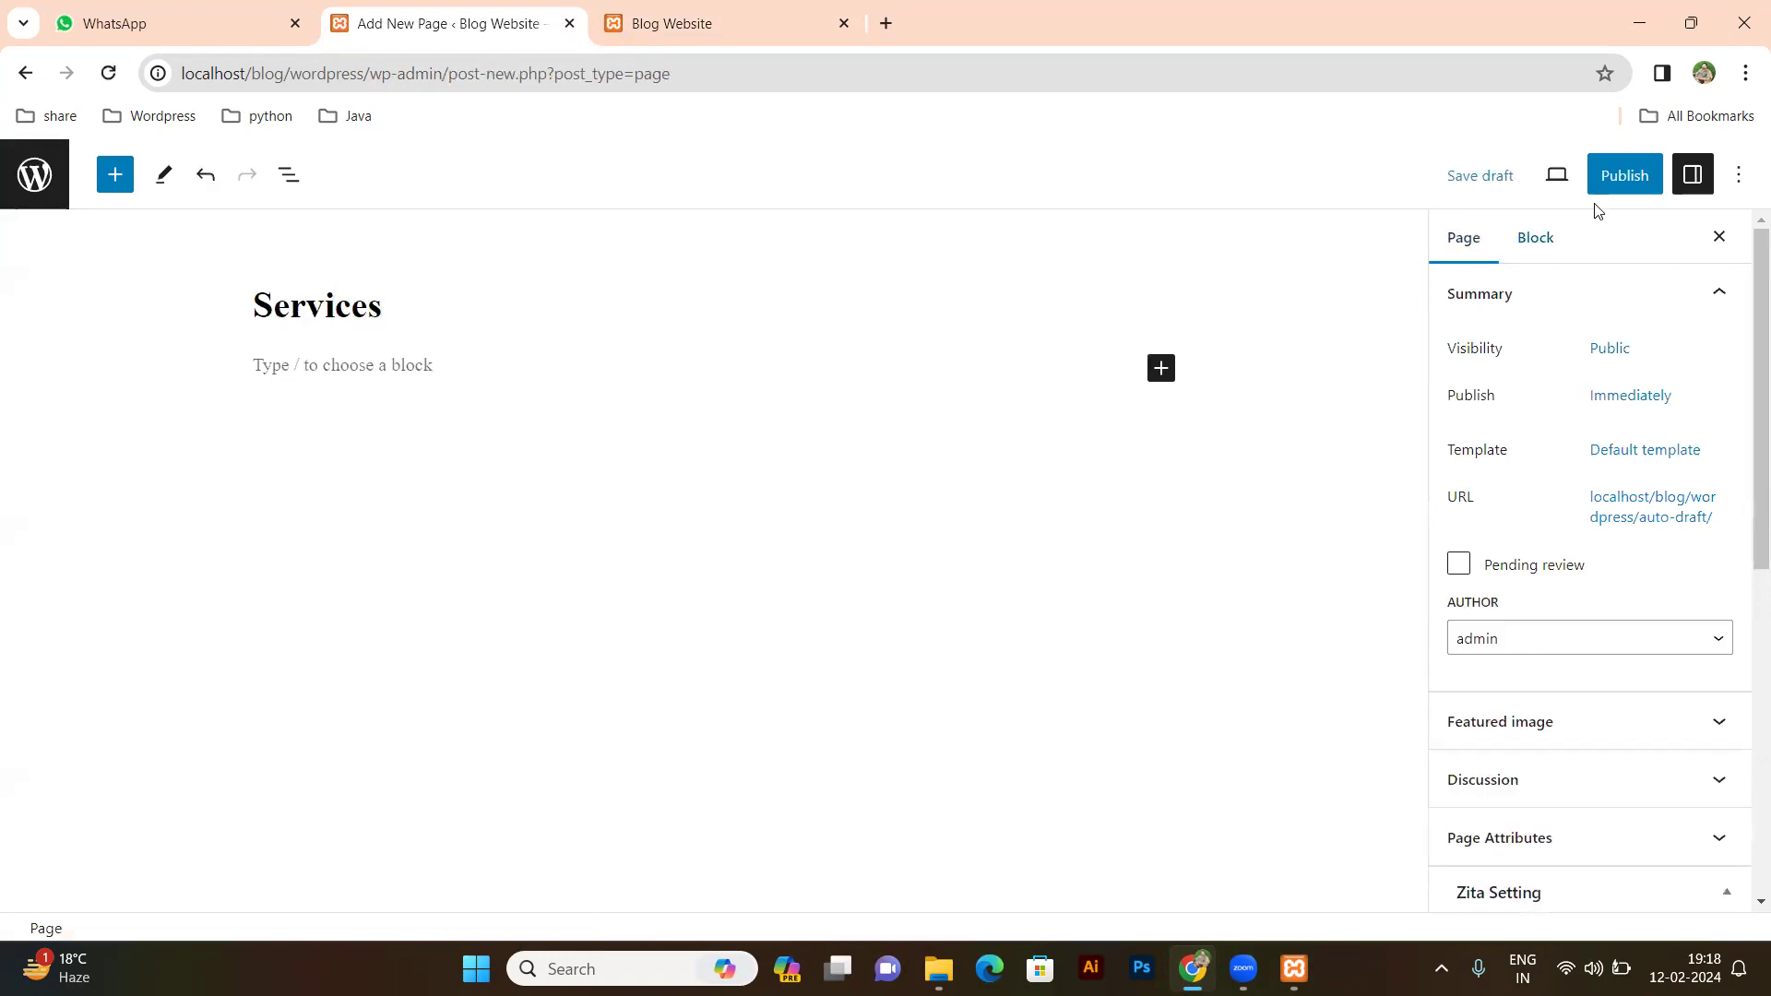
{"action": "left_click", "coordinate": [1601, 176]}
{"action": "left_click", "coordinate": [1517, 183]}
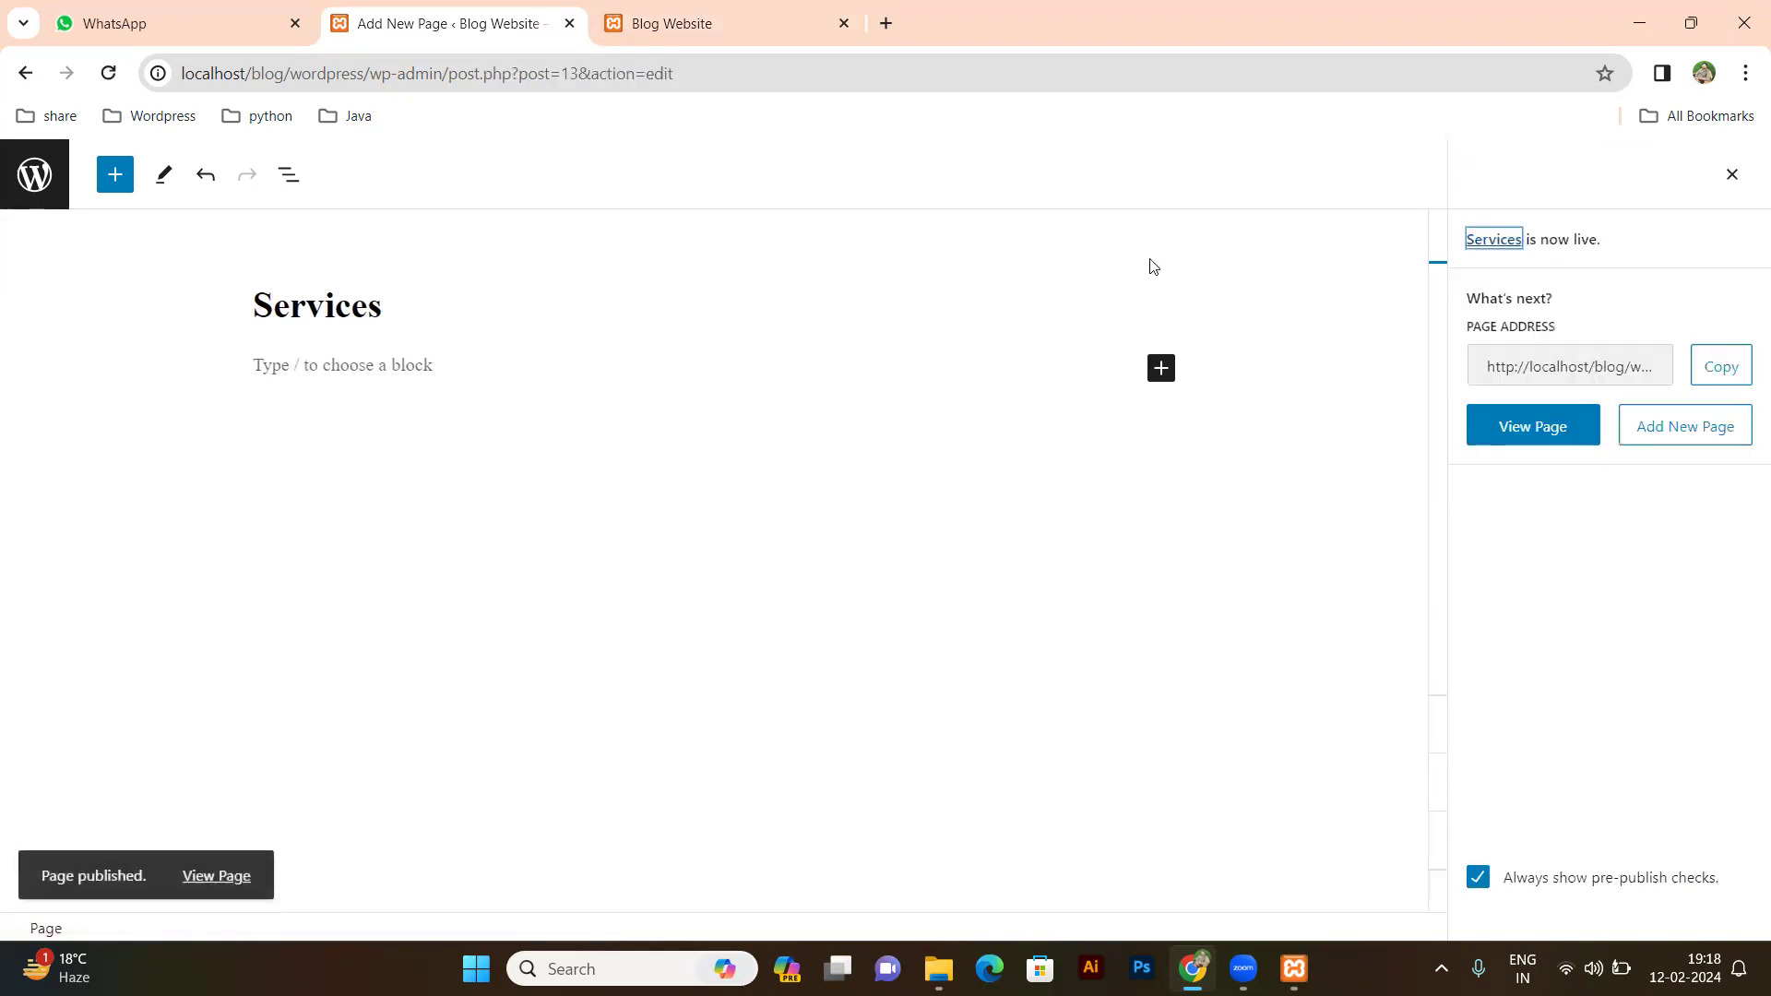
{"action": "left_click", "coordinate": [20, 190]}
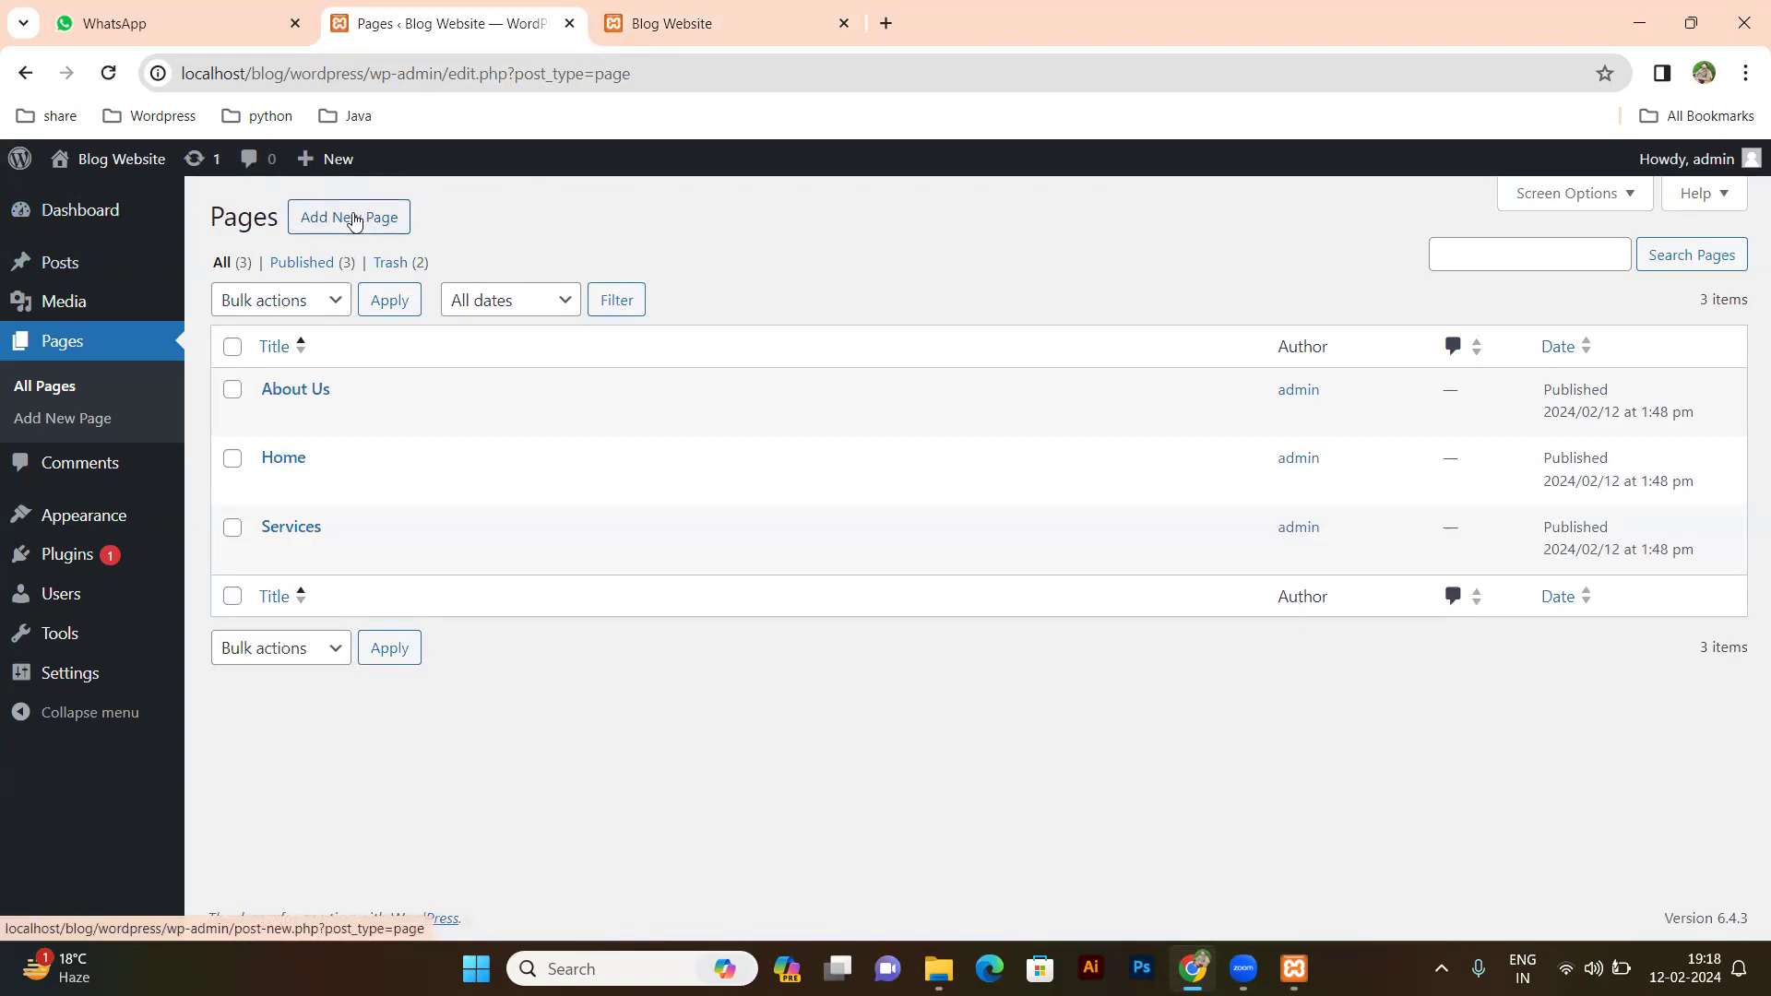
Create and publish a new page titled Contact us, and return to the pages list.
{"action": "left_click", "coordinate": [354, 221]}
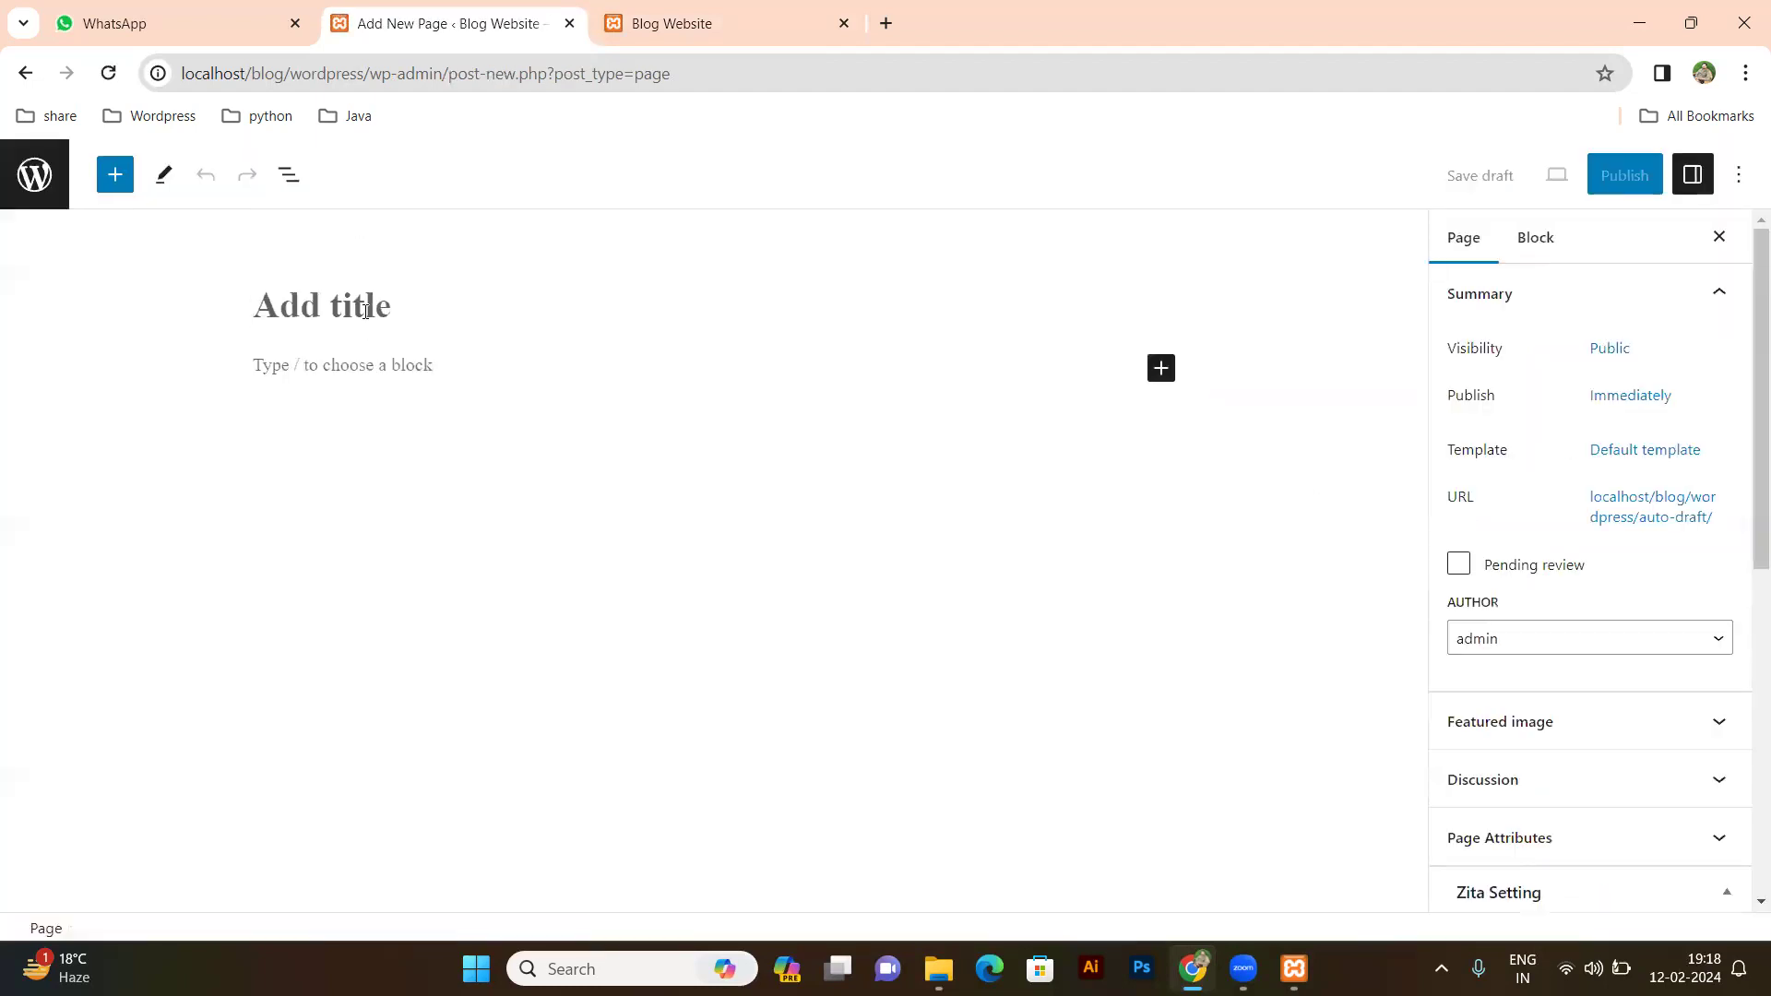
{"action": "type", "text": "Conta"}
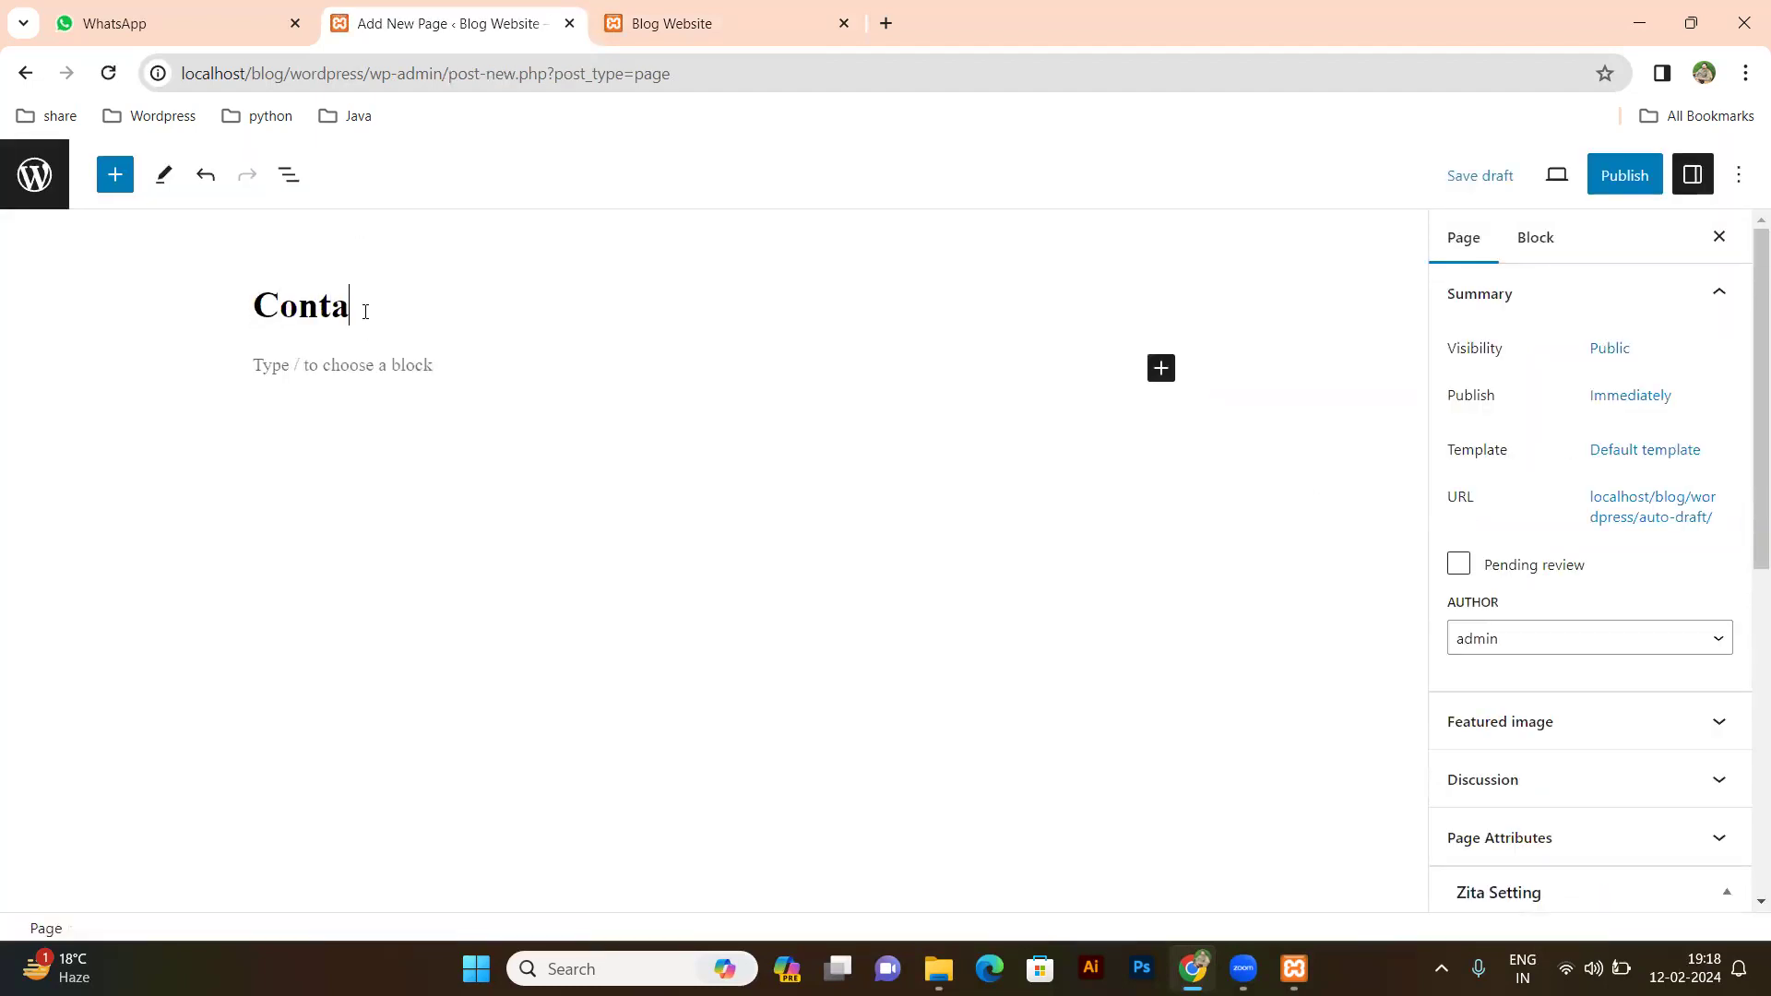
{"action": "type", "text": "ct us"}
{"action": "left_click", "coordinate": [1617, 174]}
{"action": "left_click", "coordinate": [1551, 175]}
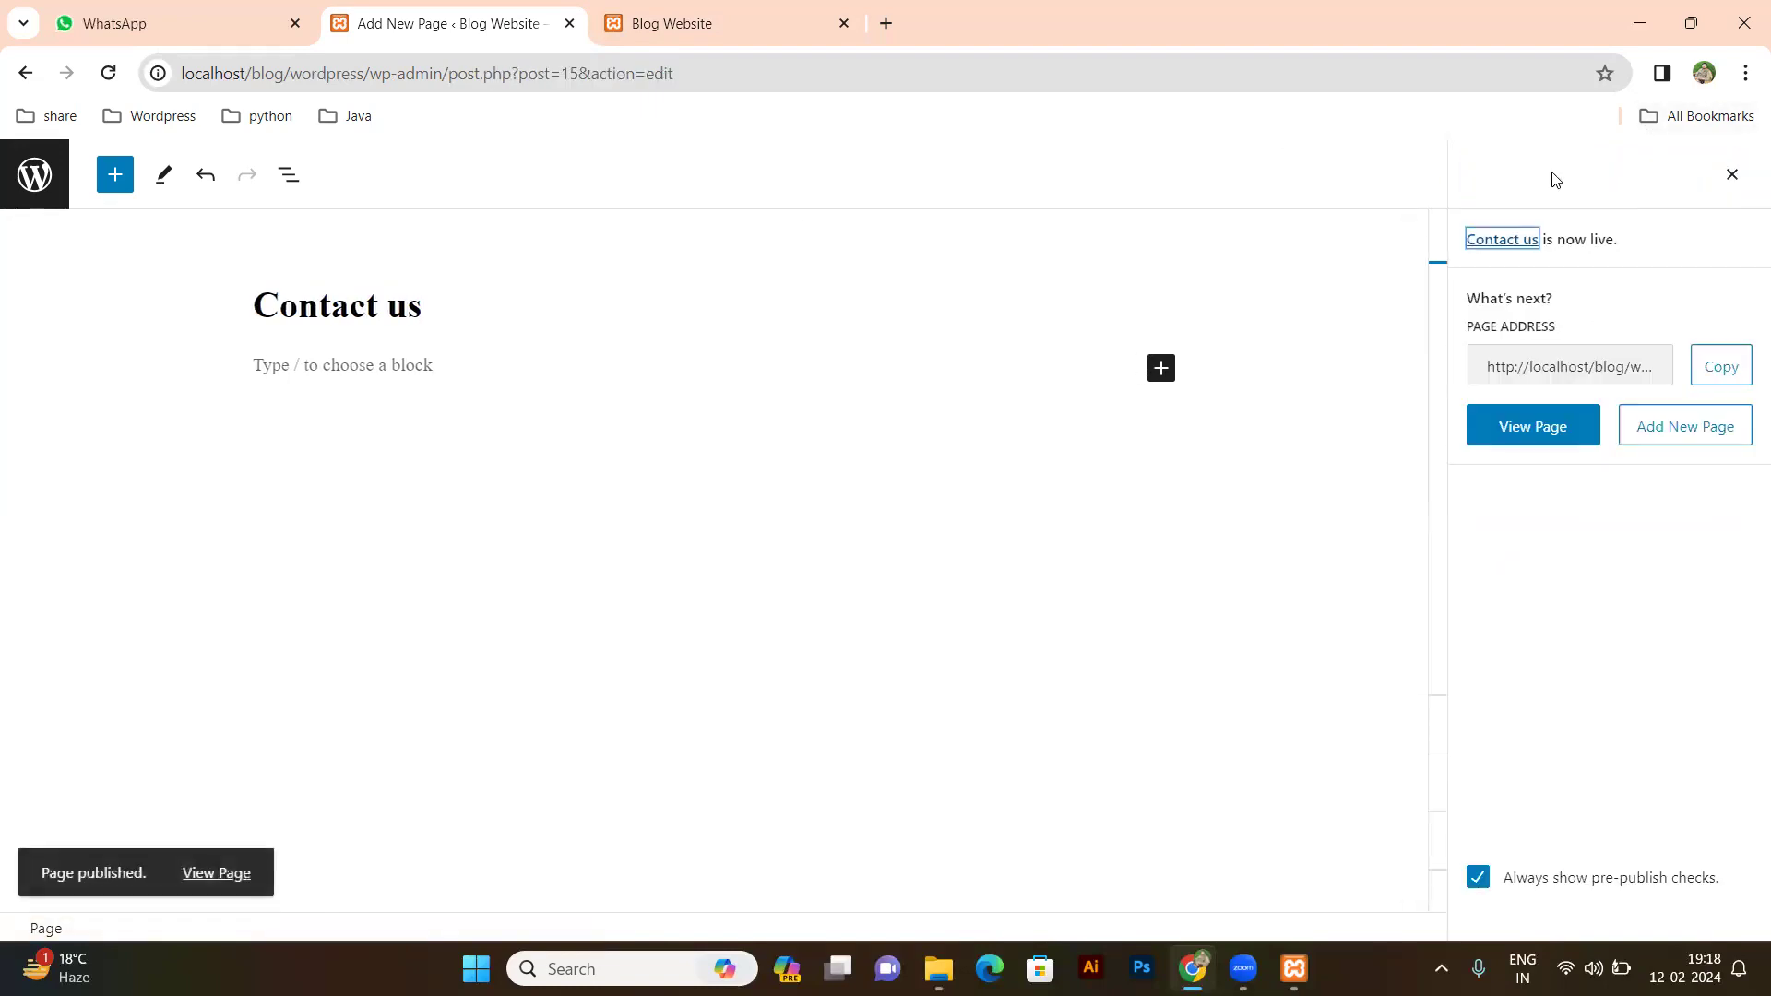
{"action": "left_click", "coordinate": [37, 189]}
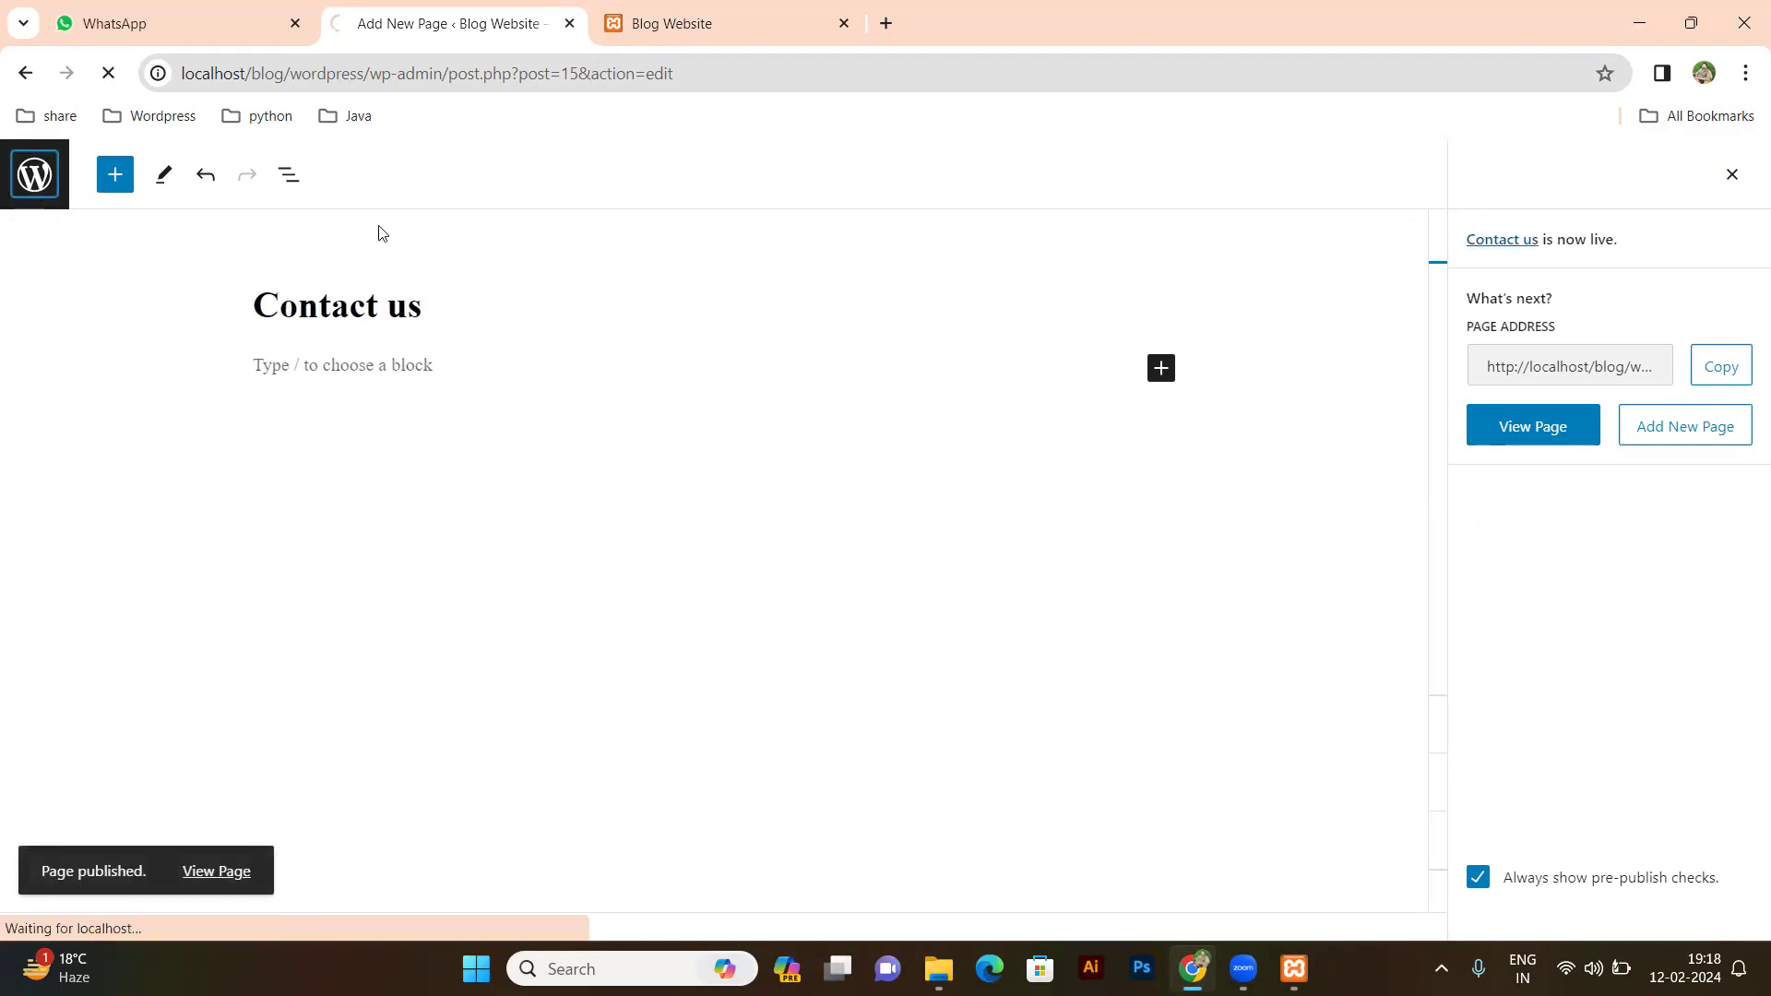
Create and publish a new page titled Blog, and return to the pages list.
{"action": "left_click", "coordinate": [337, 228]}
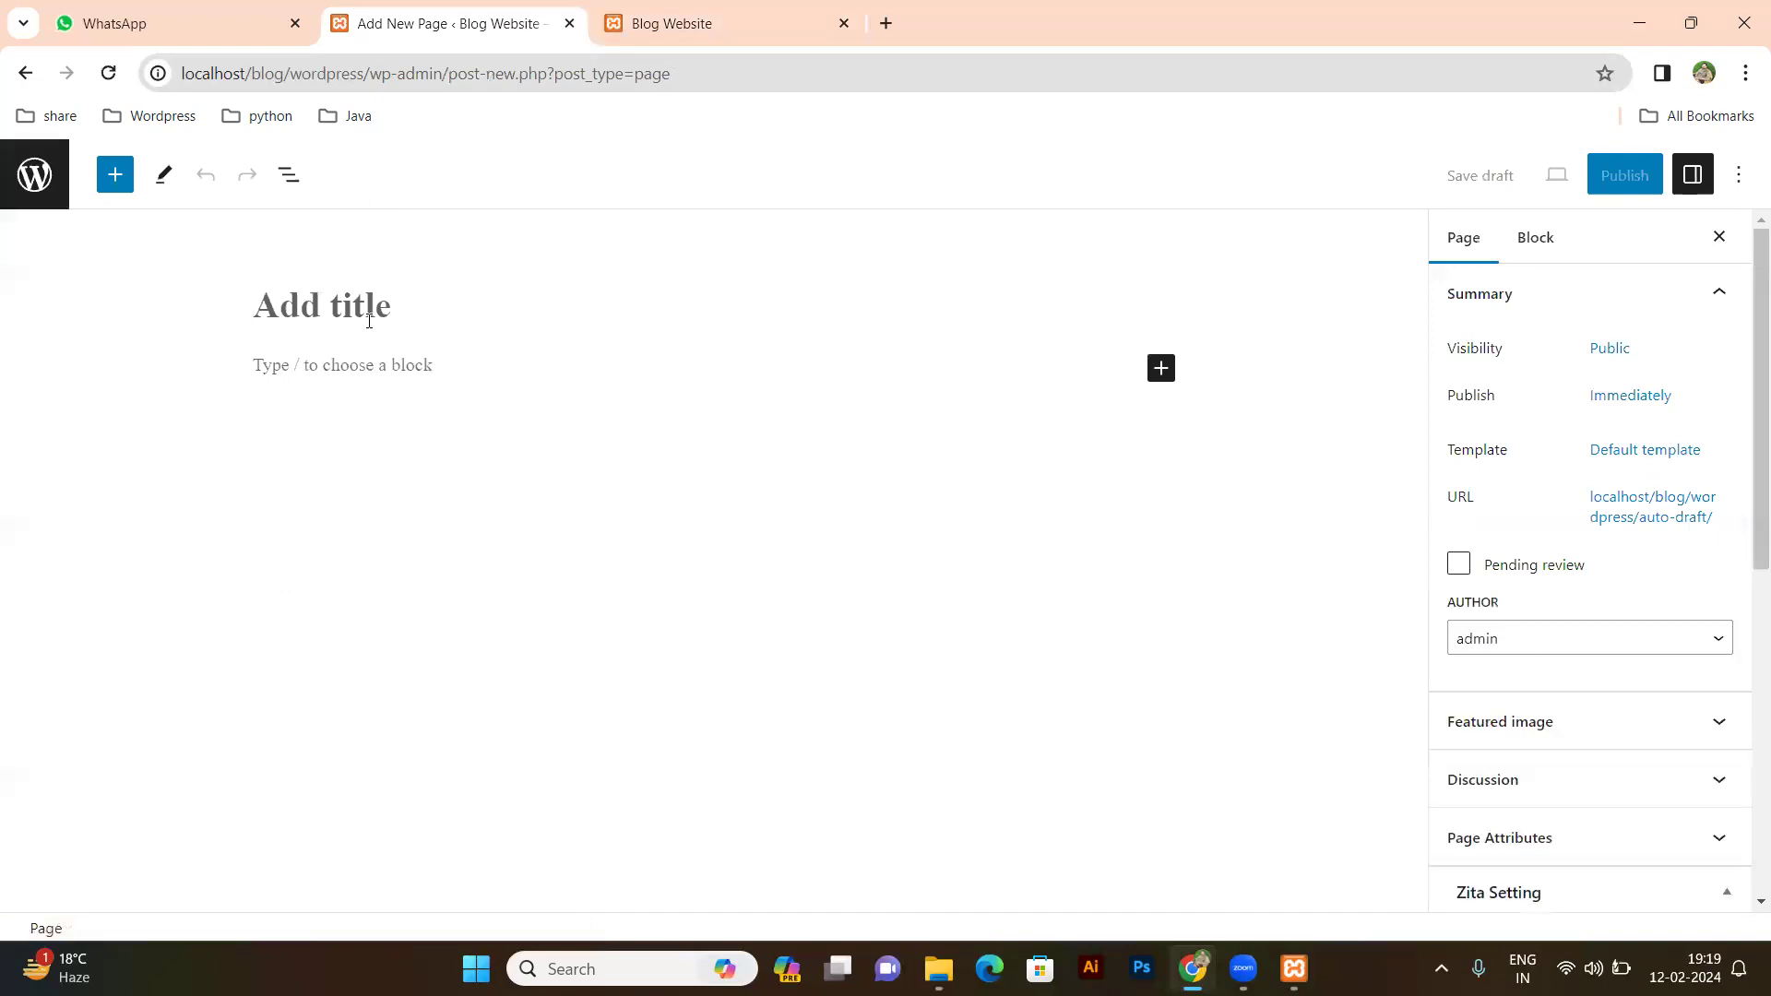
{"action": "type", "text": "Blog"}
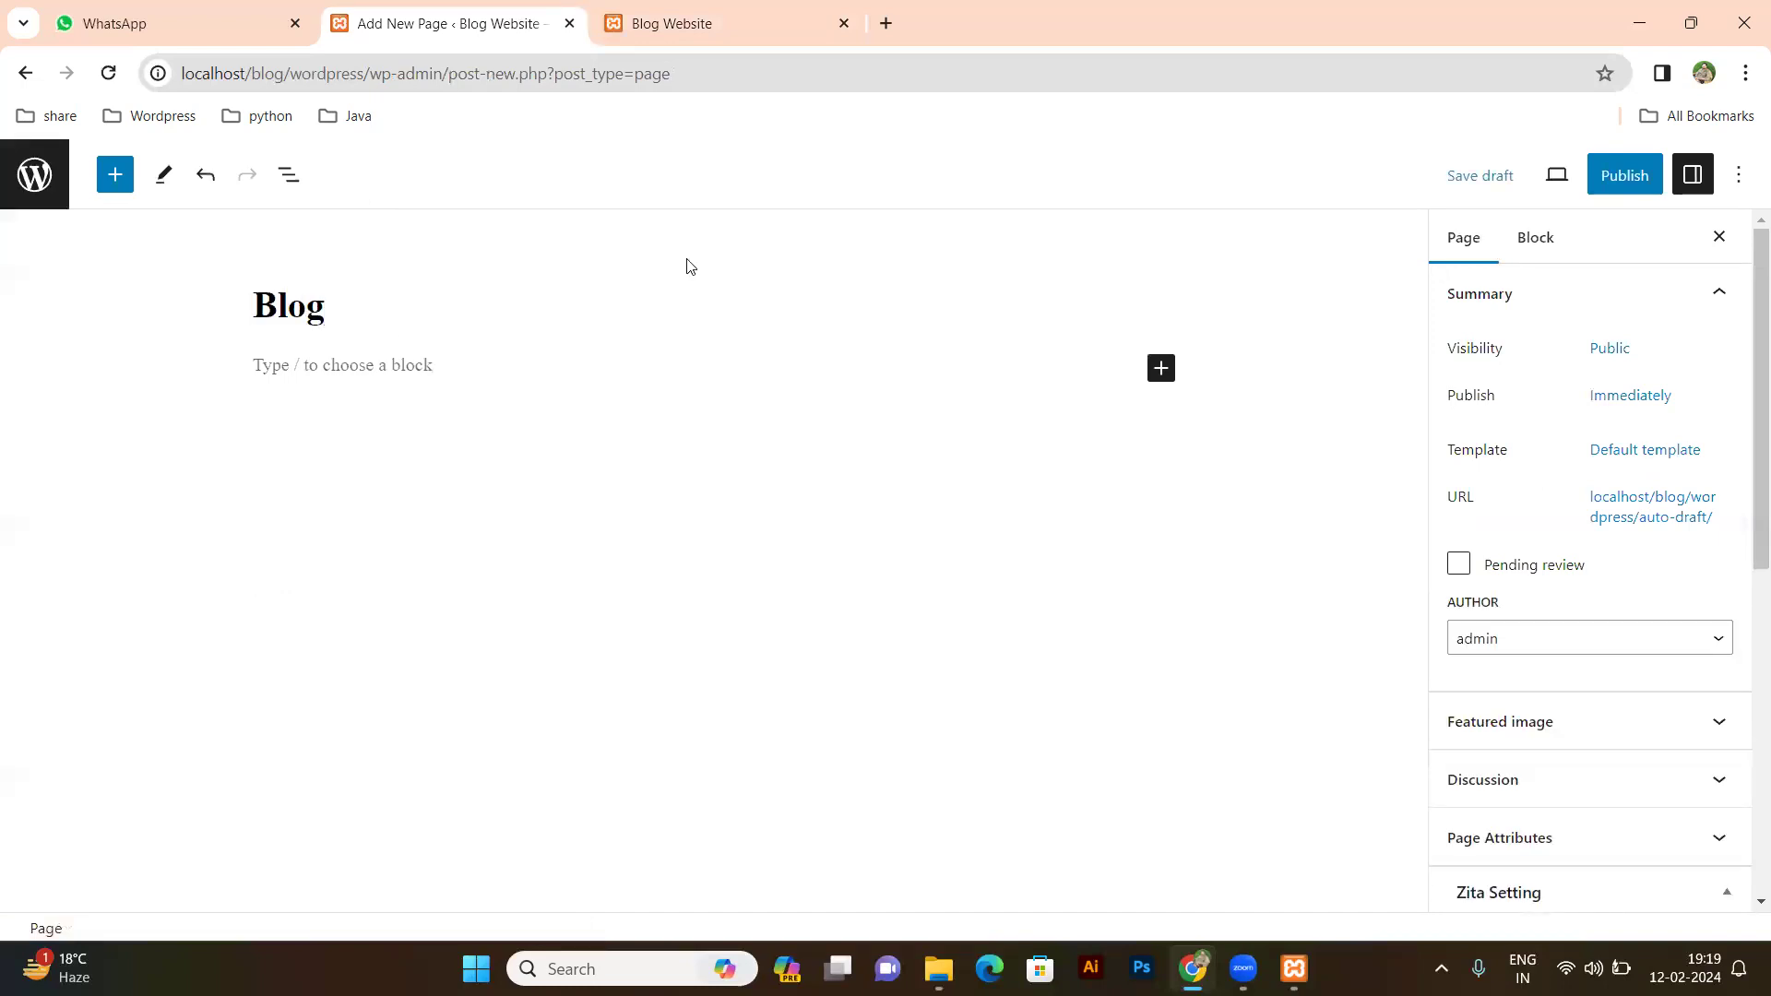
{"action": "left_click", "coordinate": [1605, 182]}
{"action": "left_click", "coordinate": [1479, 182]}
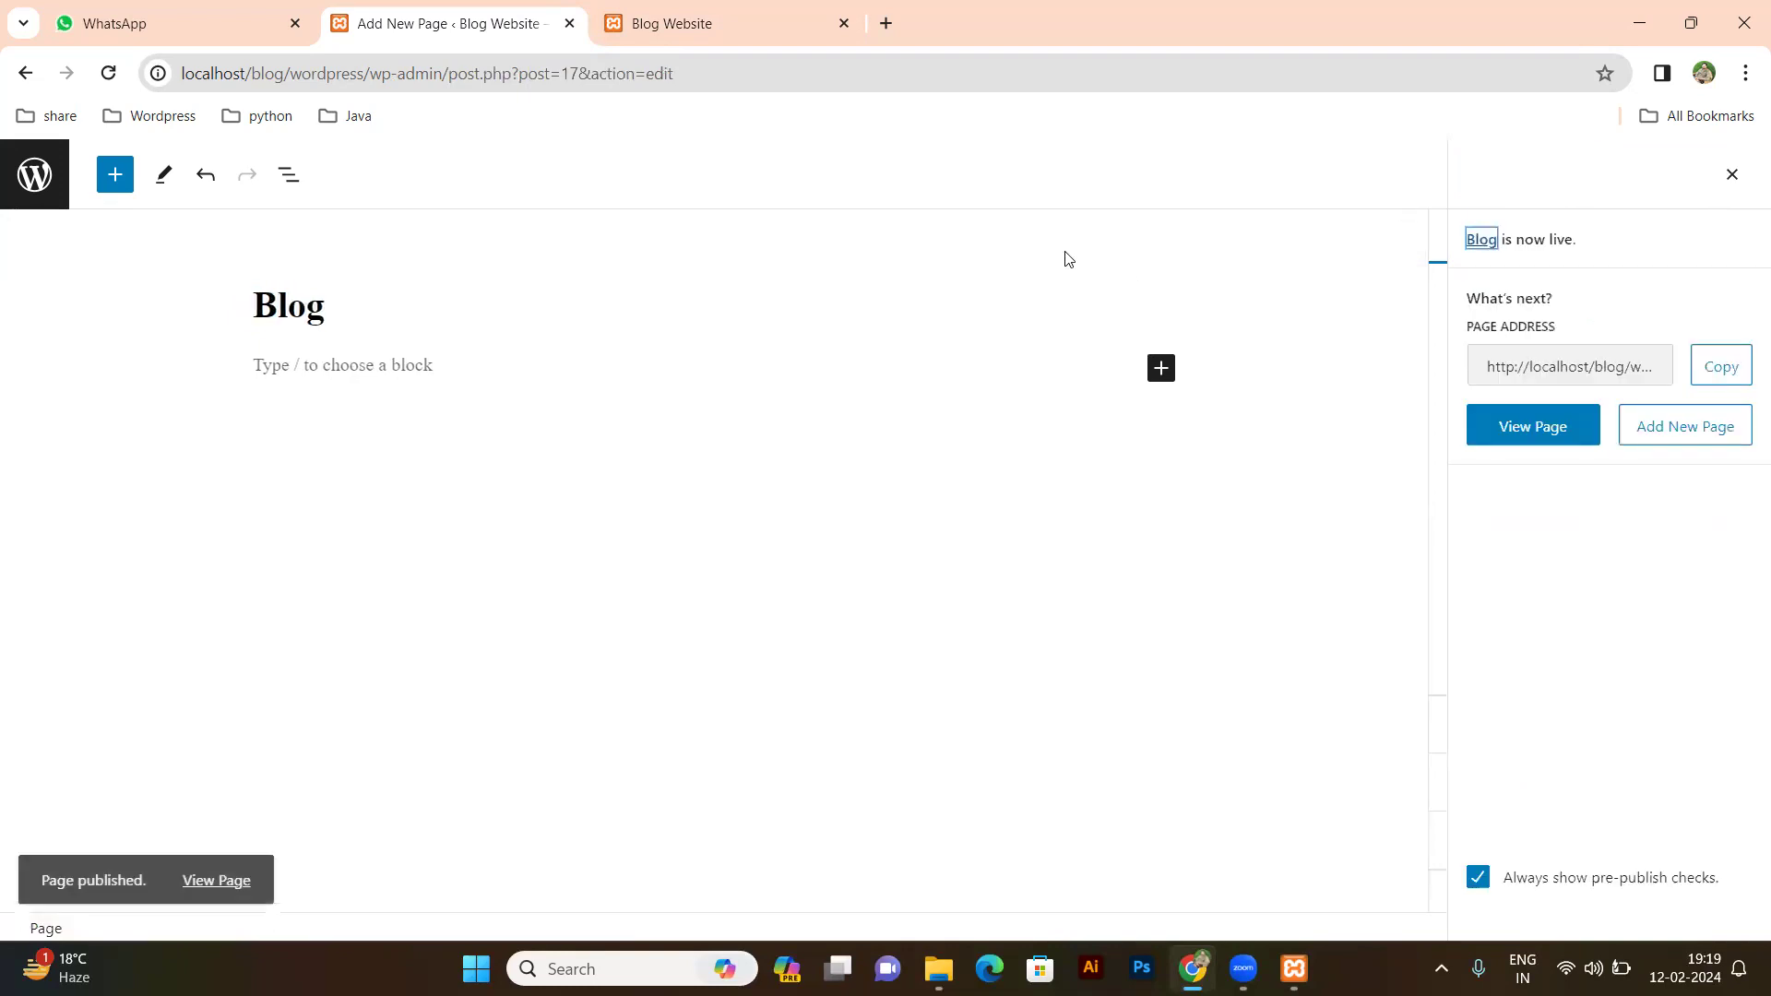
{"action": "left_click", "coordinate": [27, 188]}
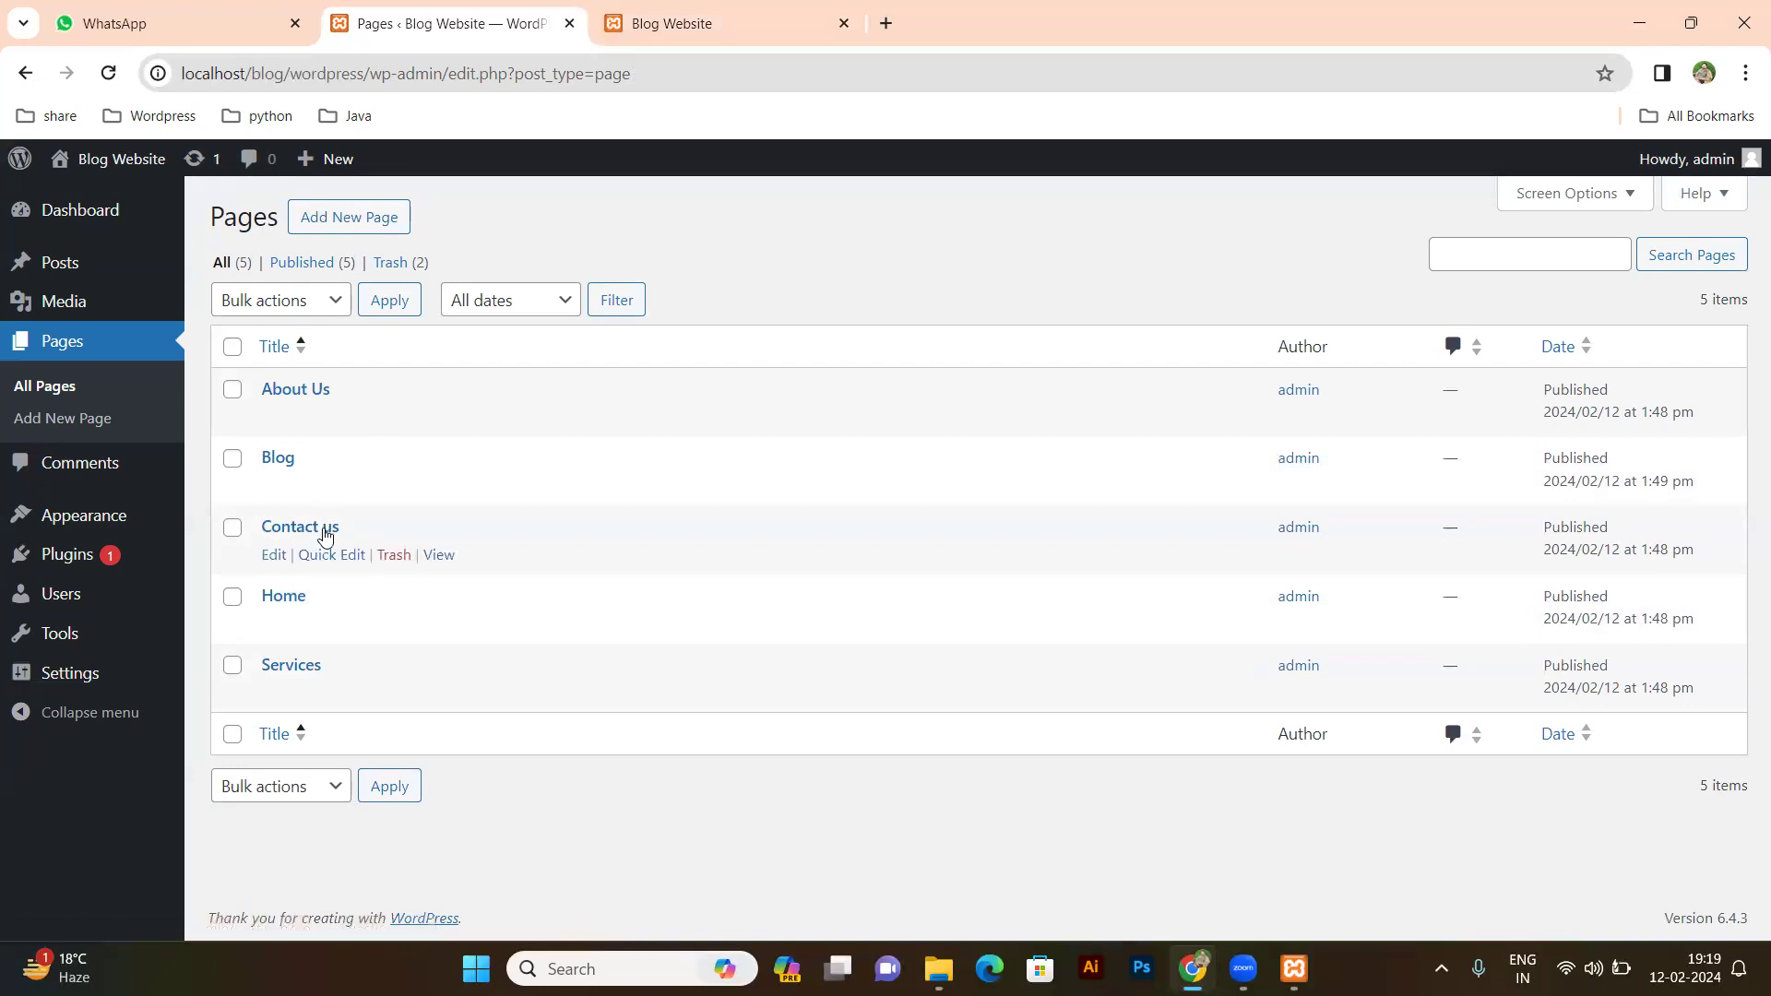
Close the outdated site tab, reopen the site in a new tab to check its header navigation, and return to the pages list.
{"action": "left_click", "coordinate": [706, 42]}
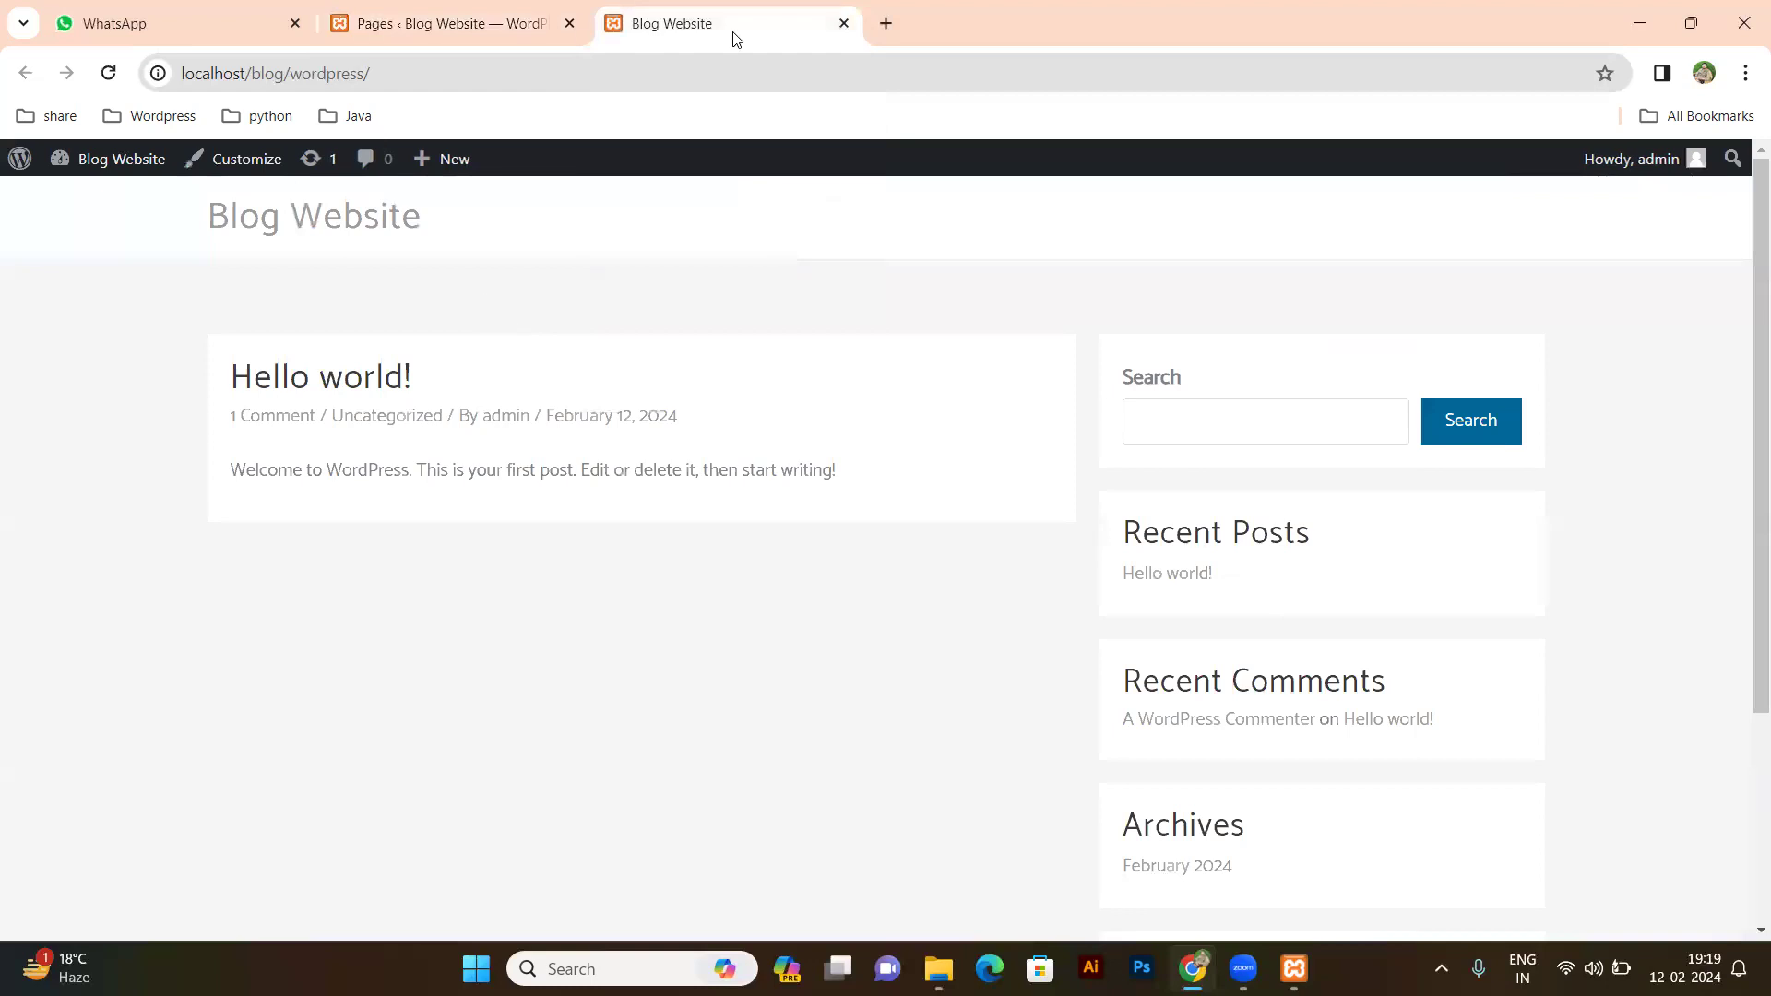
{"action": "key", "text": "ctrl+w"}
{"action": "mouse_move", "coordinate": [83, 168]}
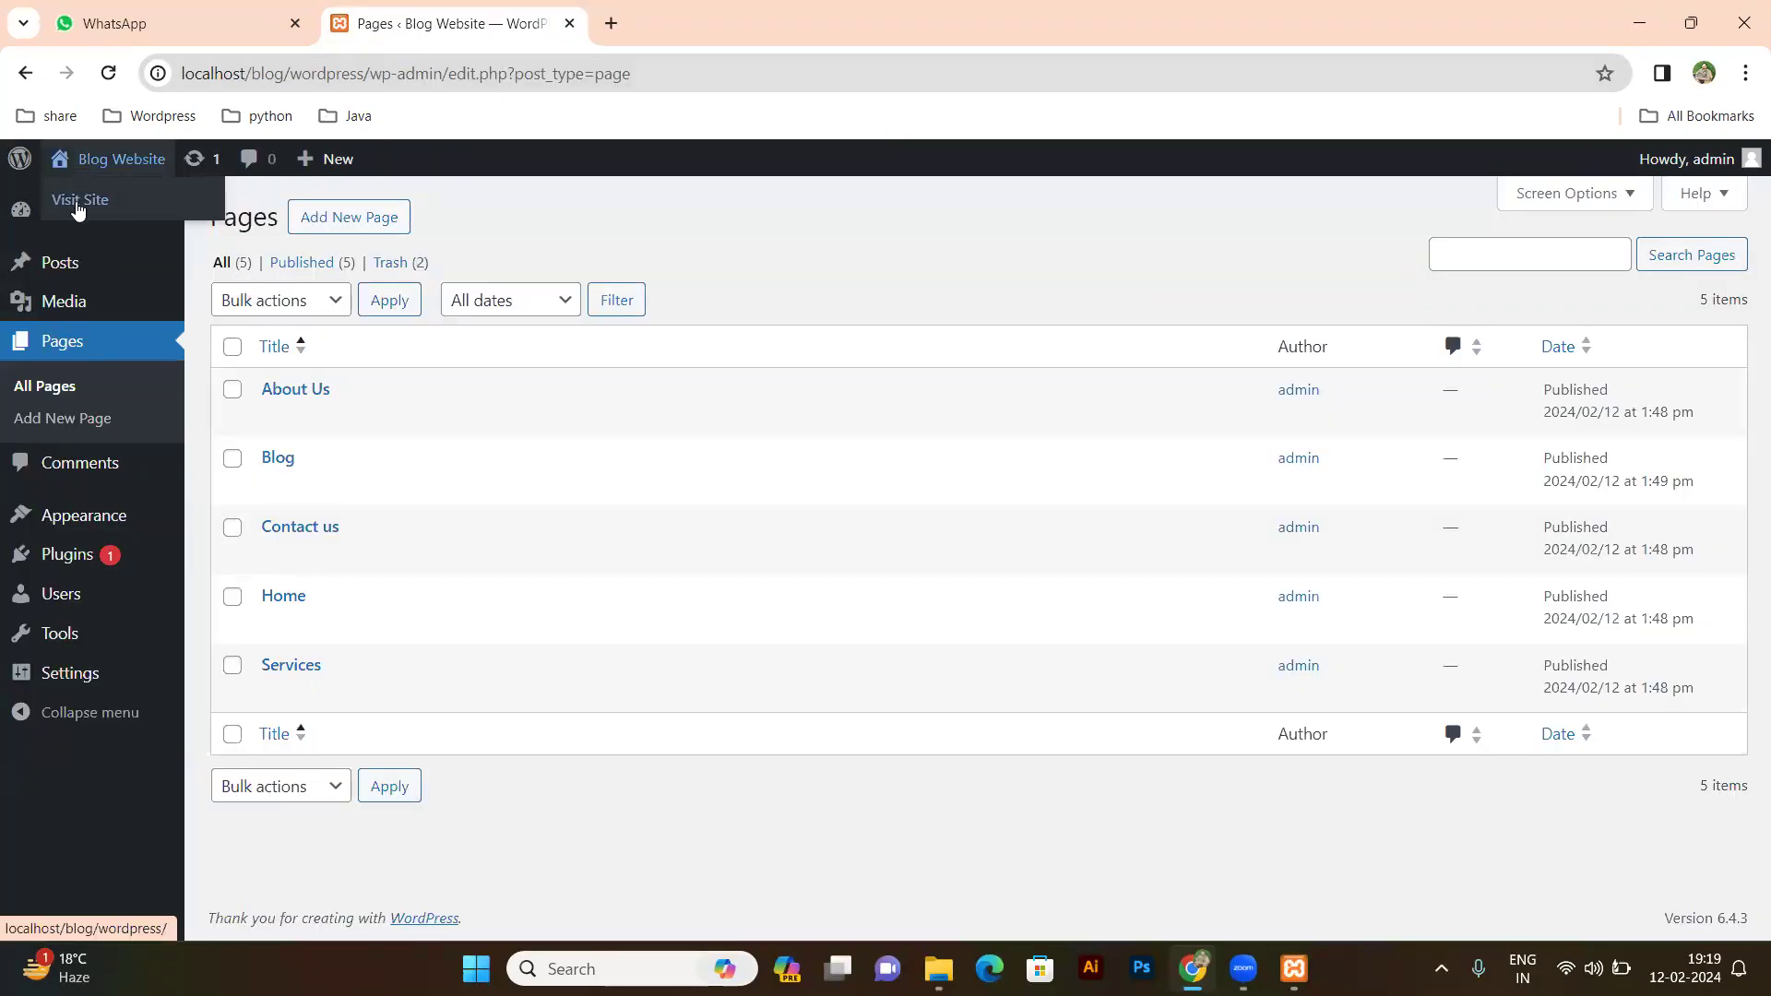
{"action": "right_click", "coordinate": [75, 208]}
{"action": "left_click", "coordinate": [158, 229]}
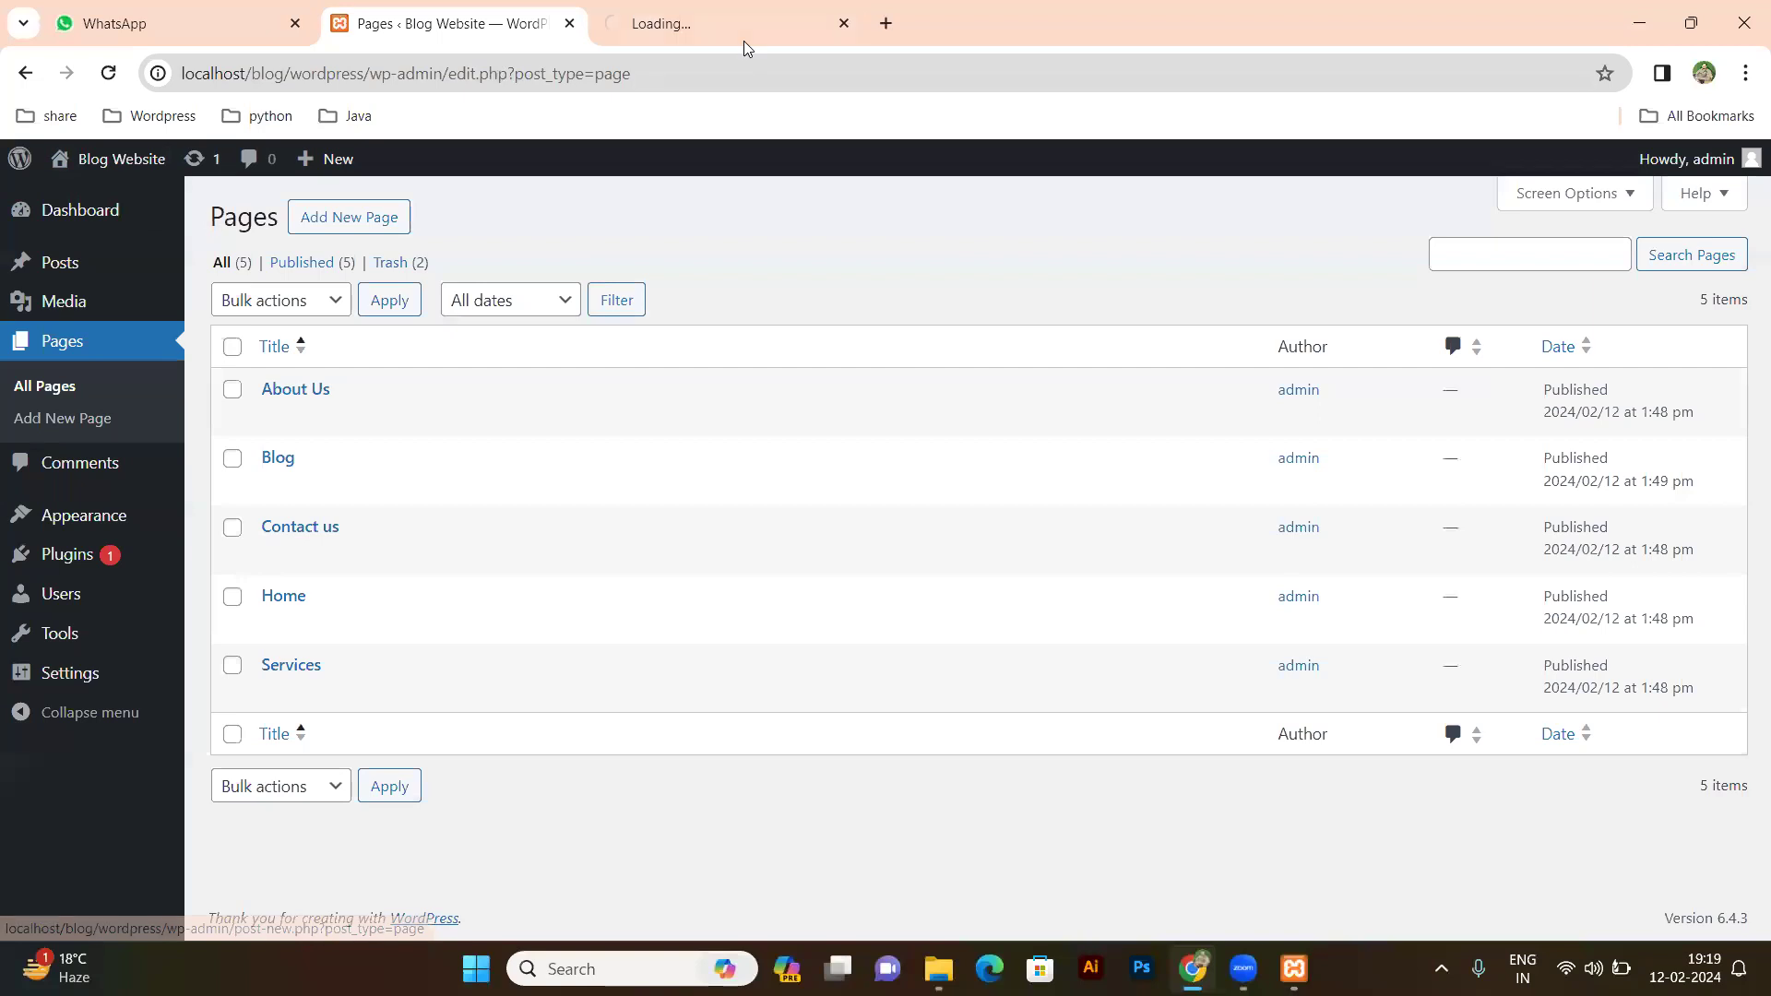
{"action": "left_click", "coordinate": [743, 41]}
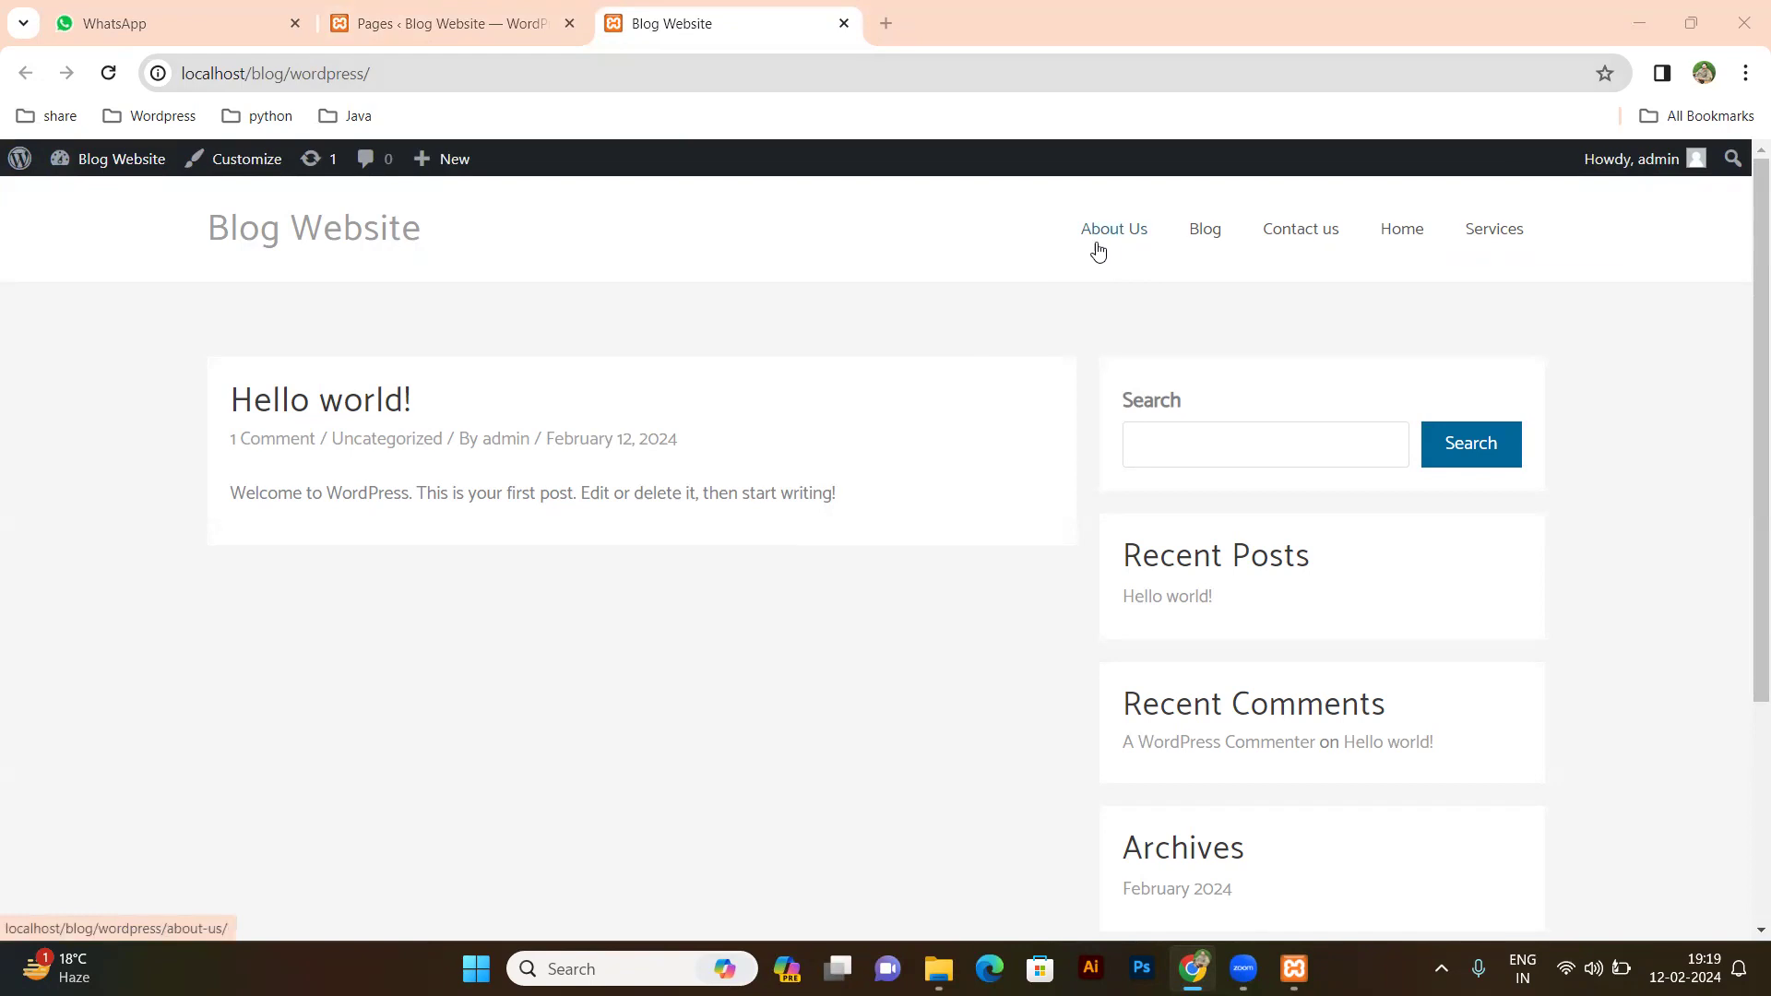
{"action": "left_click_drag", "start_coordinate": [1061, 240], "coordinate": [1526, 234]}
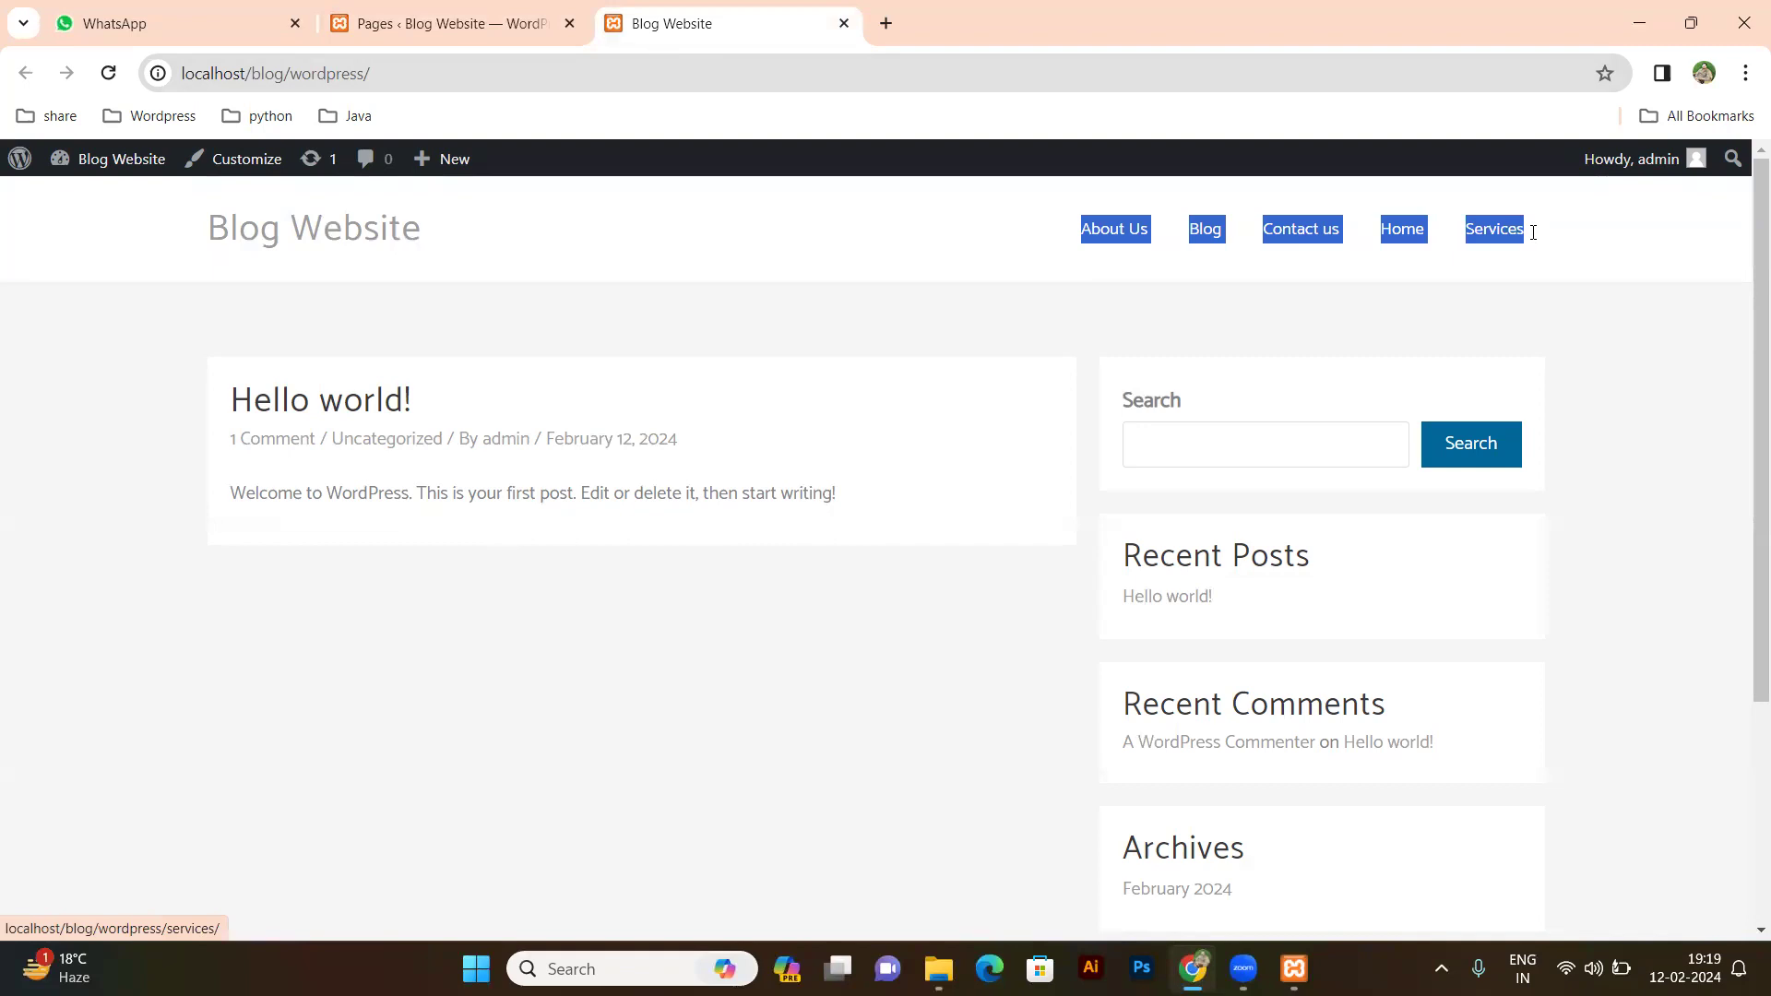
{"action": "left_click", "coordinate": [1273, 277]}
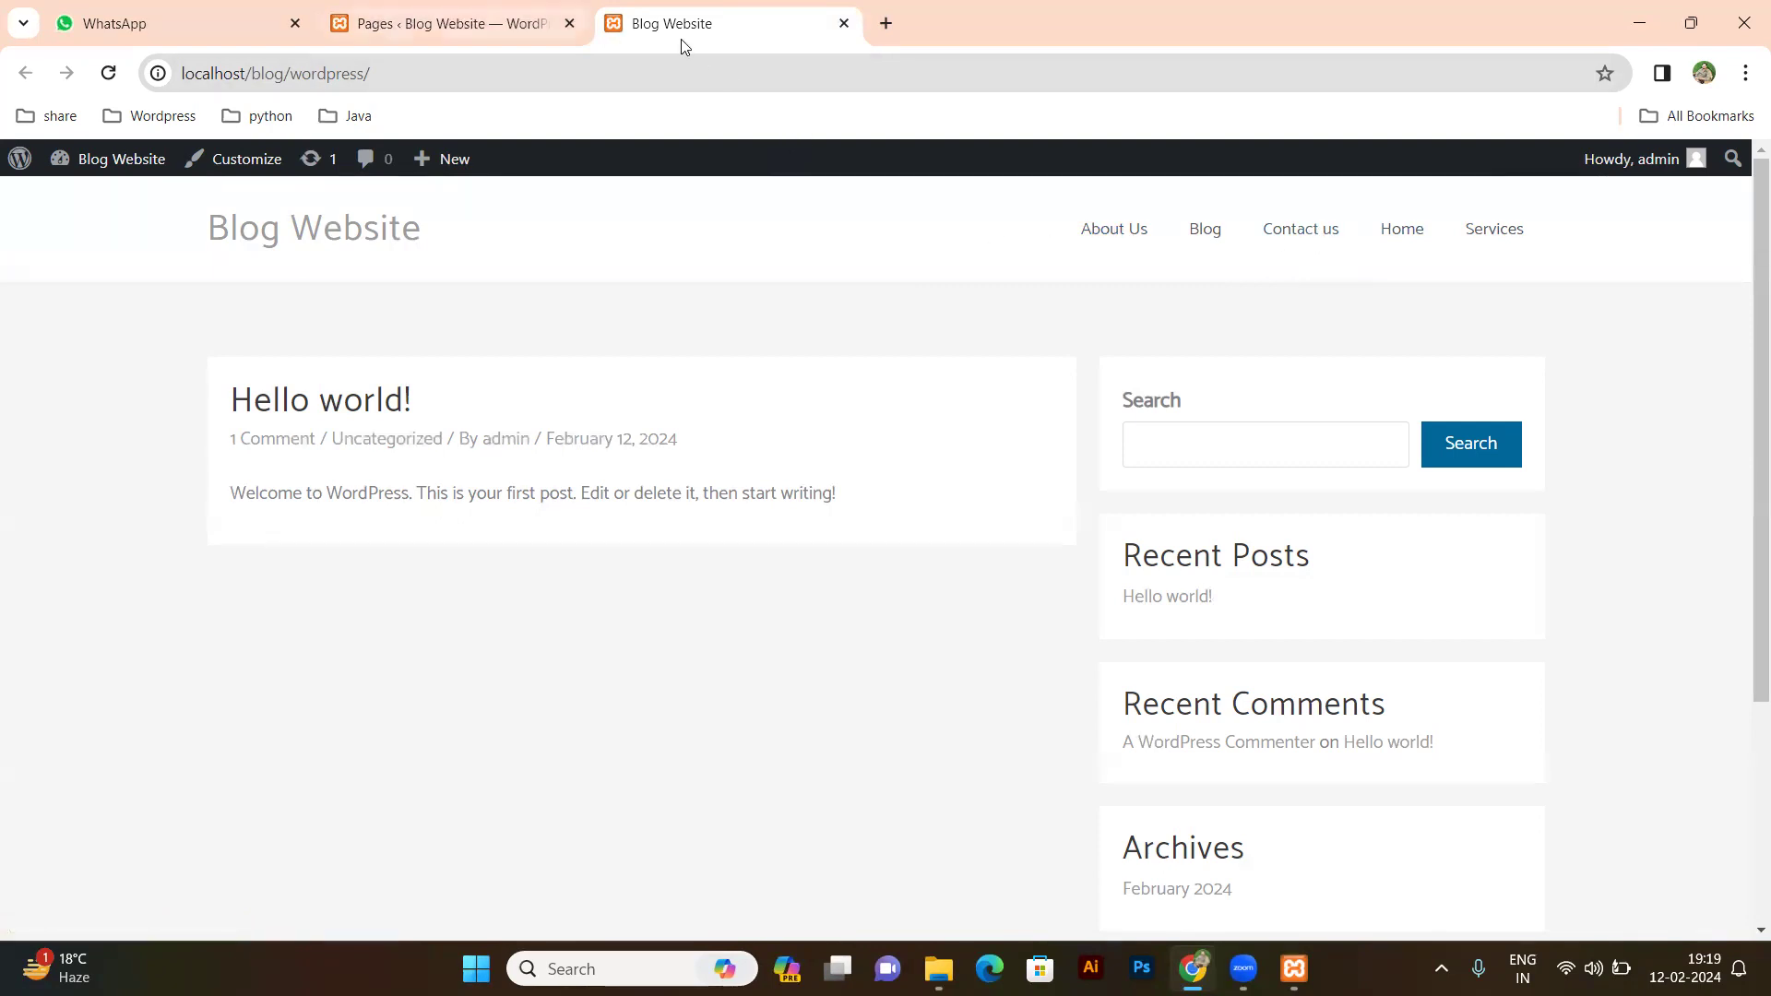
{"action": "key", "text": "ctrl+shift+Tab"}
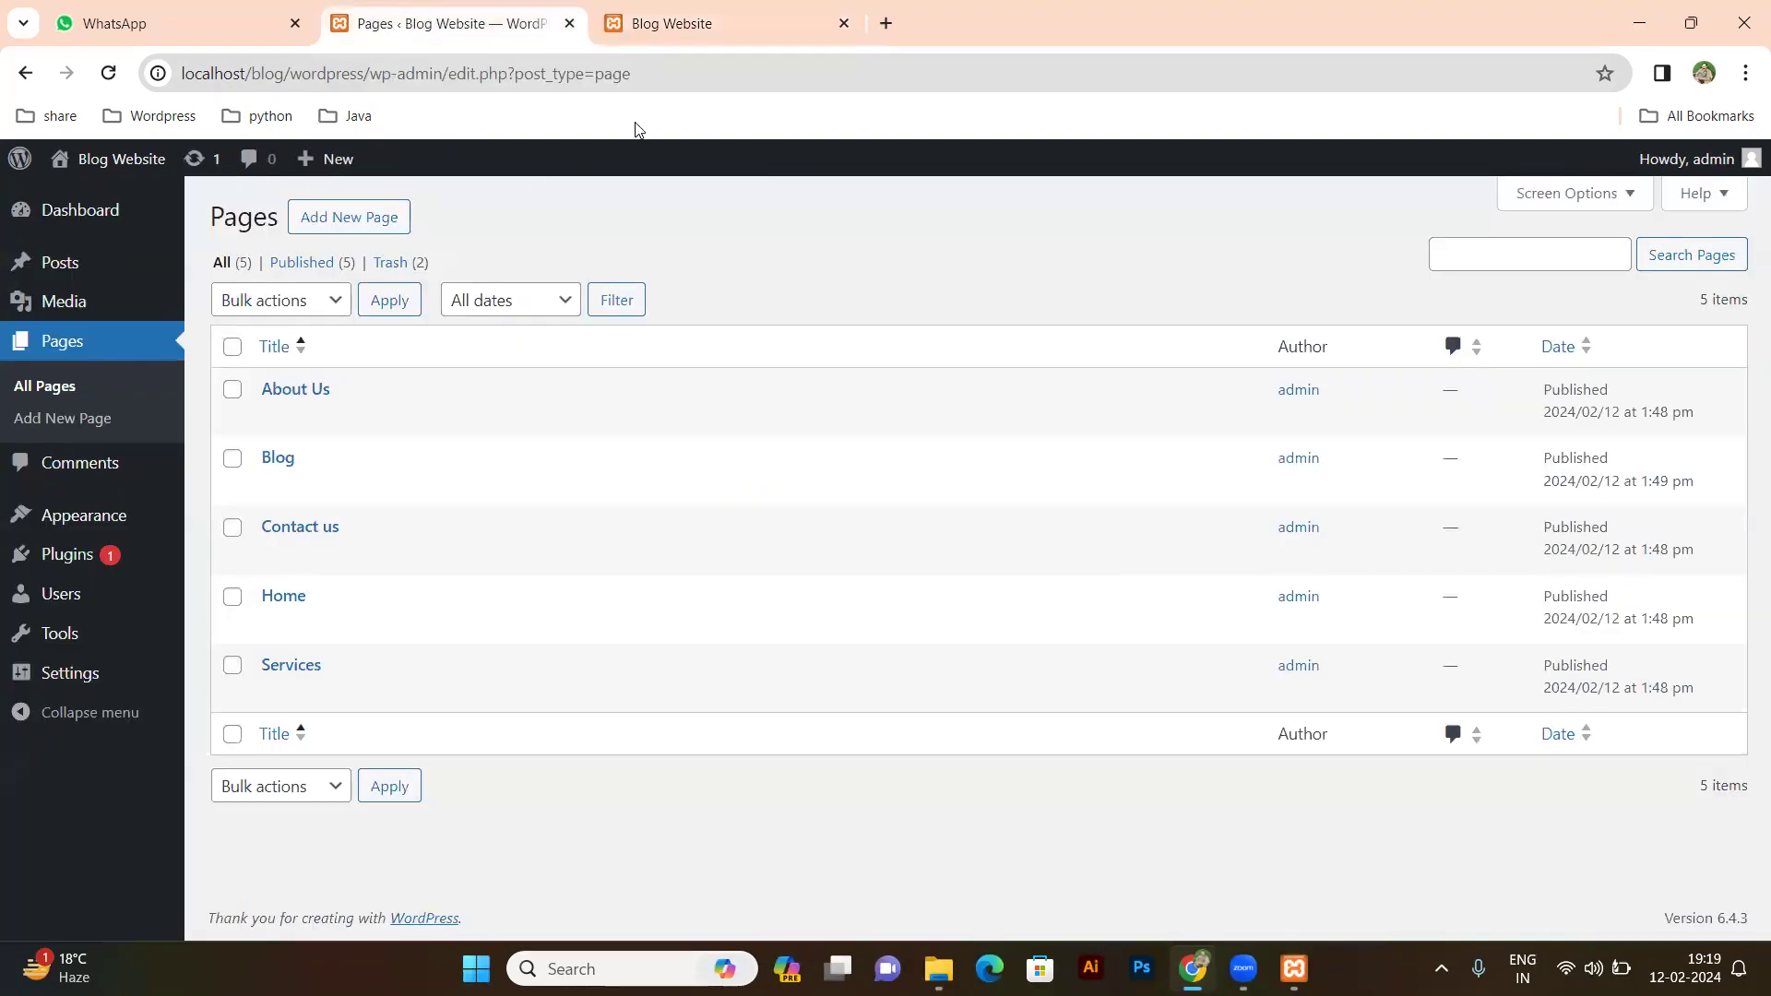
{"action": "left_click", "coordinate": [78, 343]}
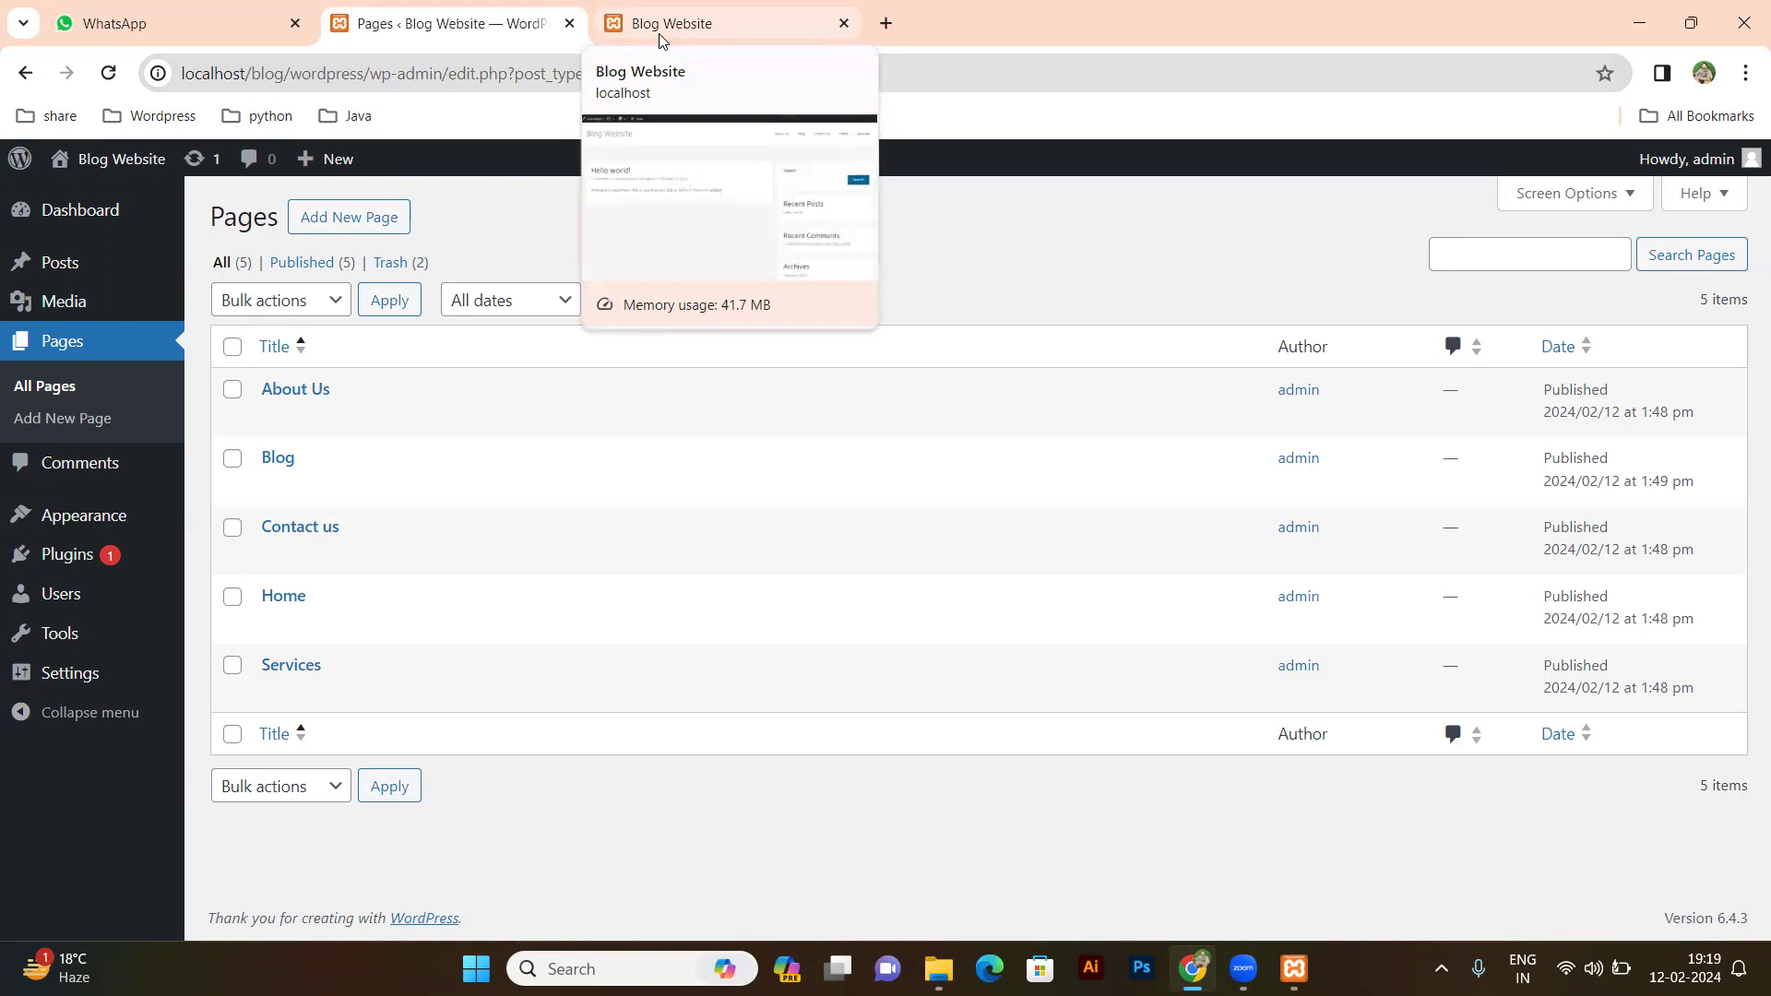
Open the menu management screen under the theme's appearance settings and compare its menu options with the site's header navigation.
{"action": "mouse_move", "coordinate": [98, 518]}
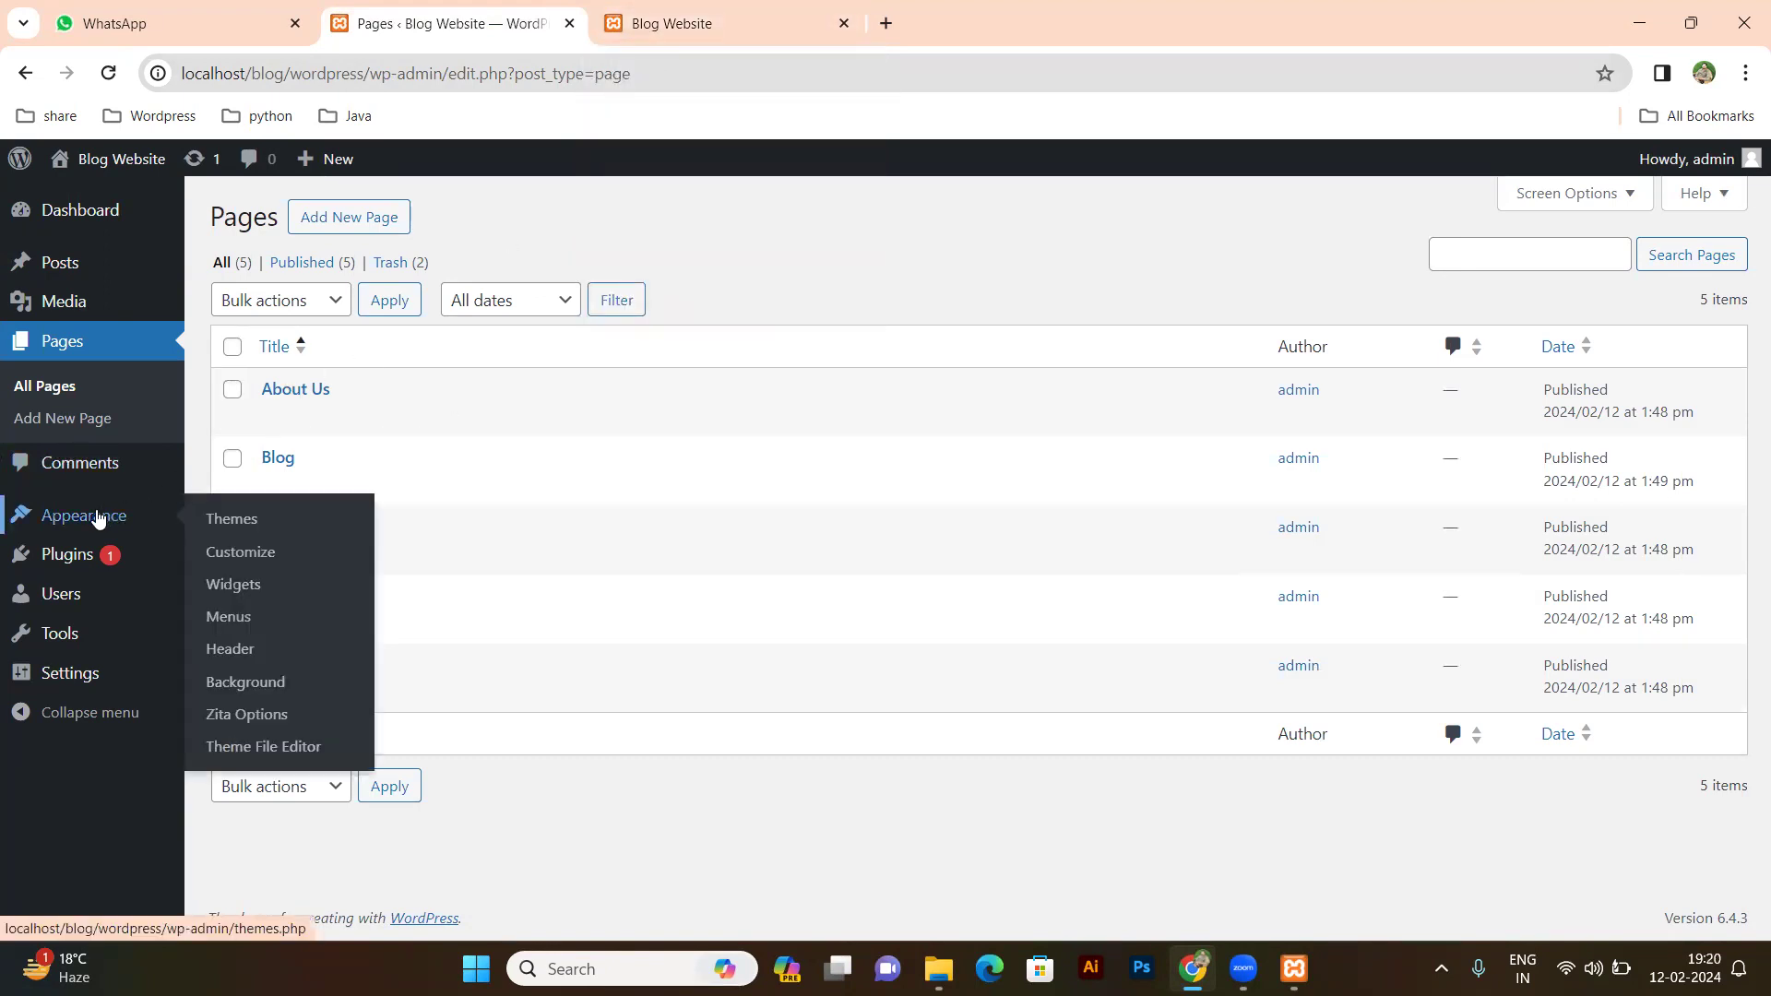
{"action": "left_click", "coordinate": [80, 519]}
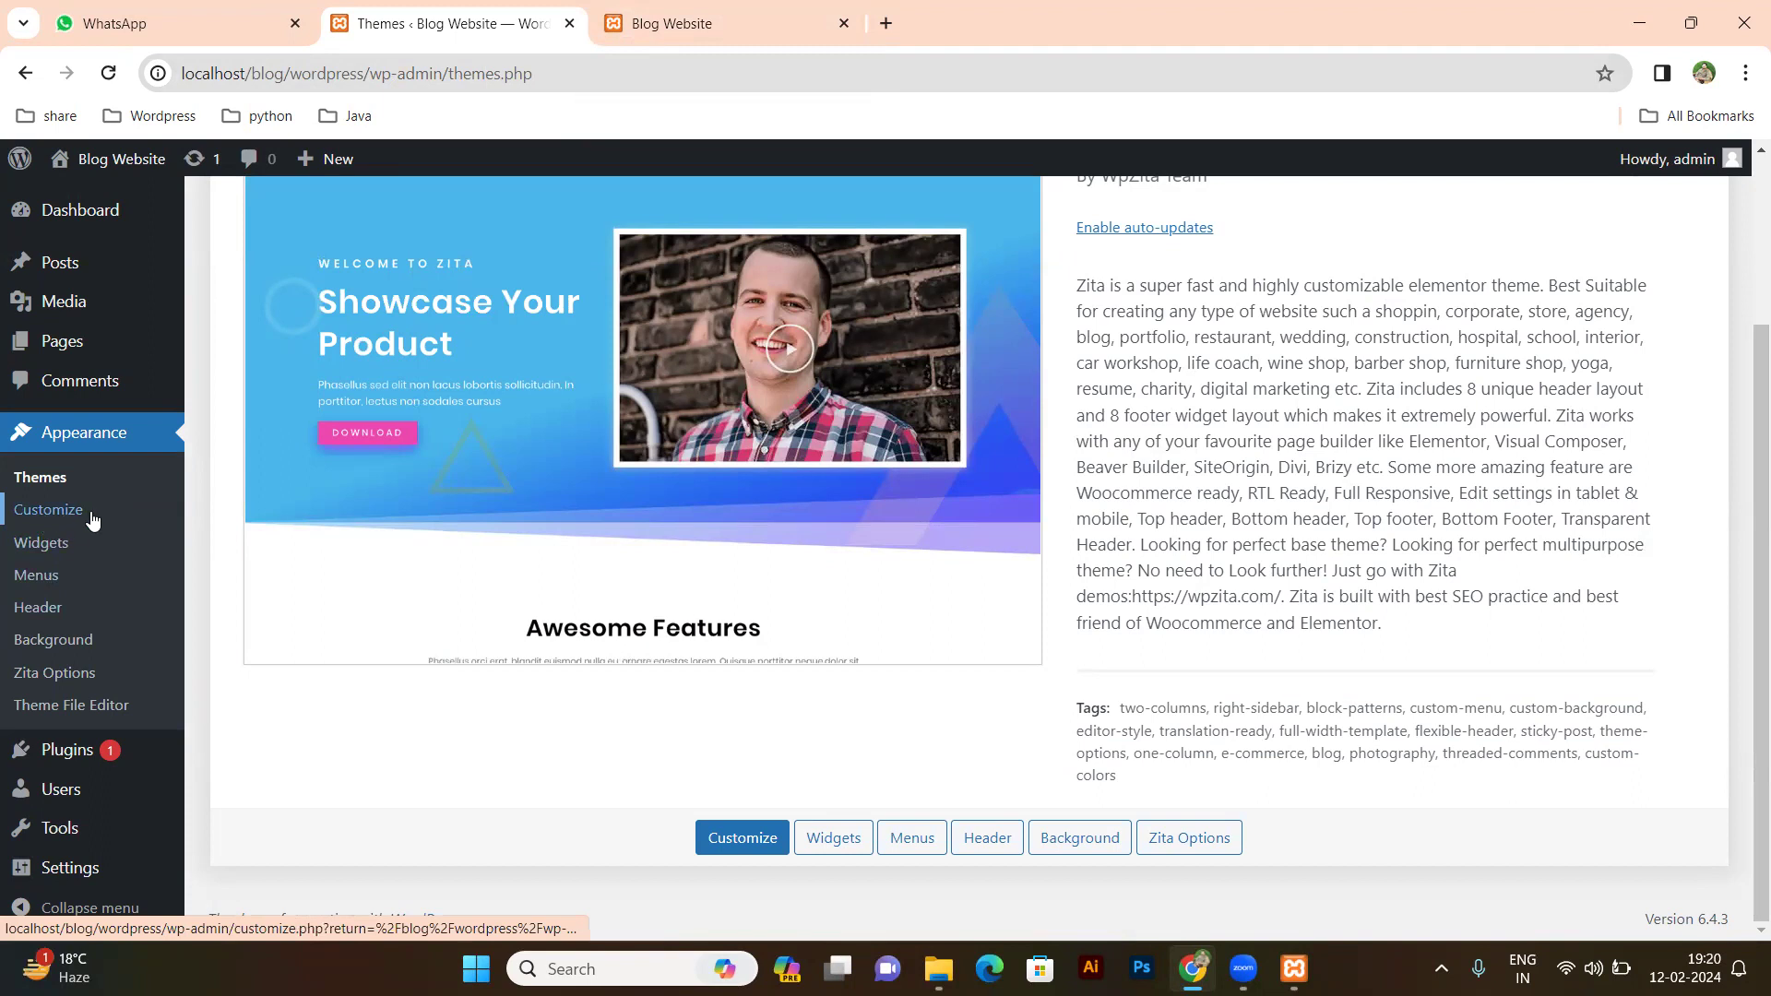
{"action": "left_click", "coordinate": [37, 575]}
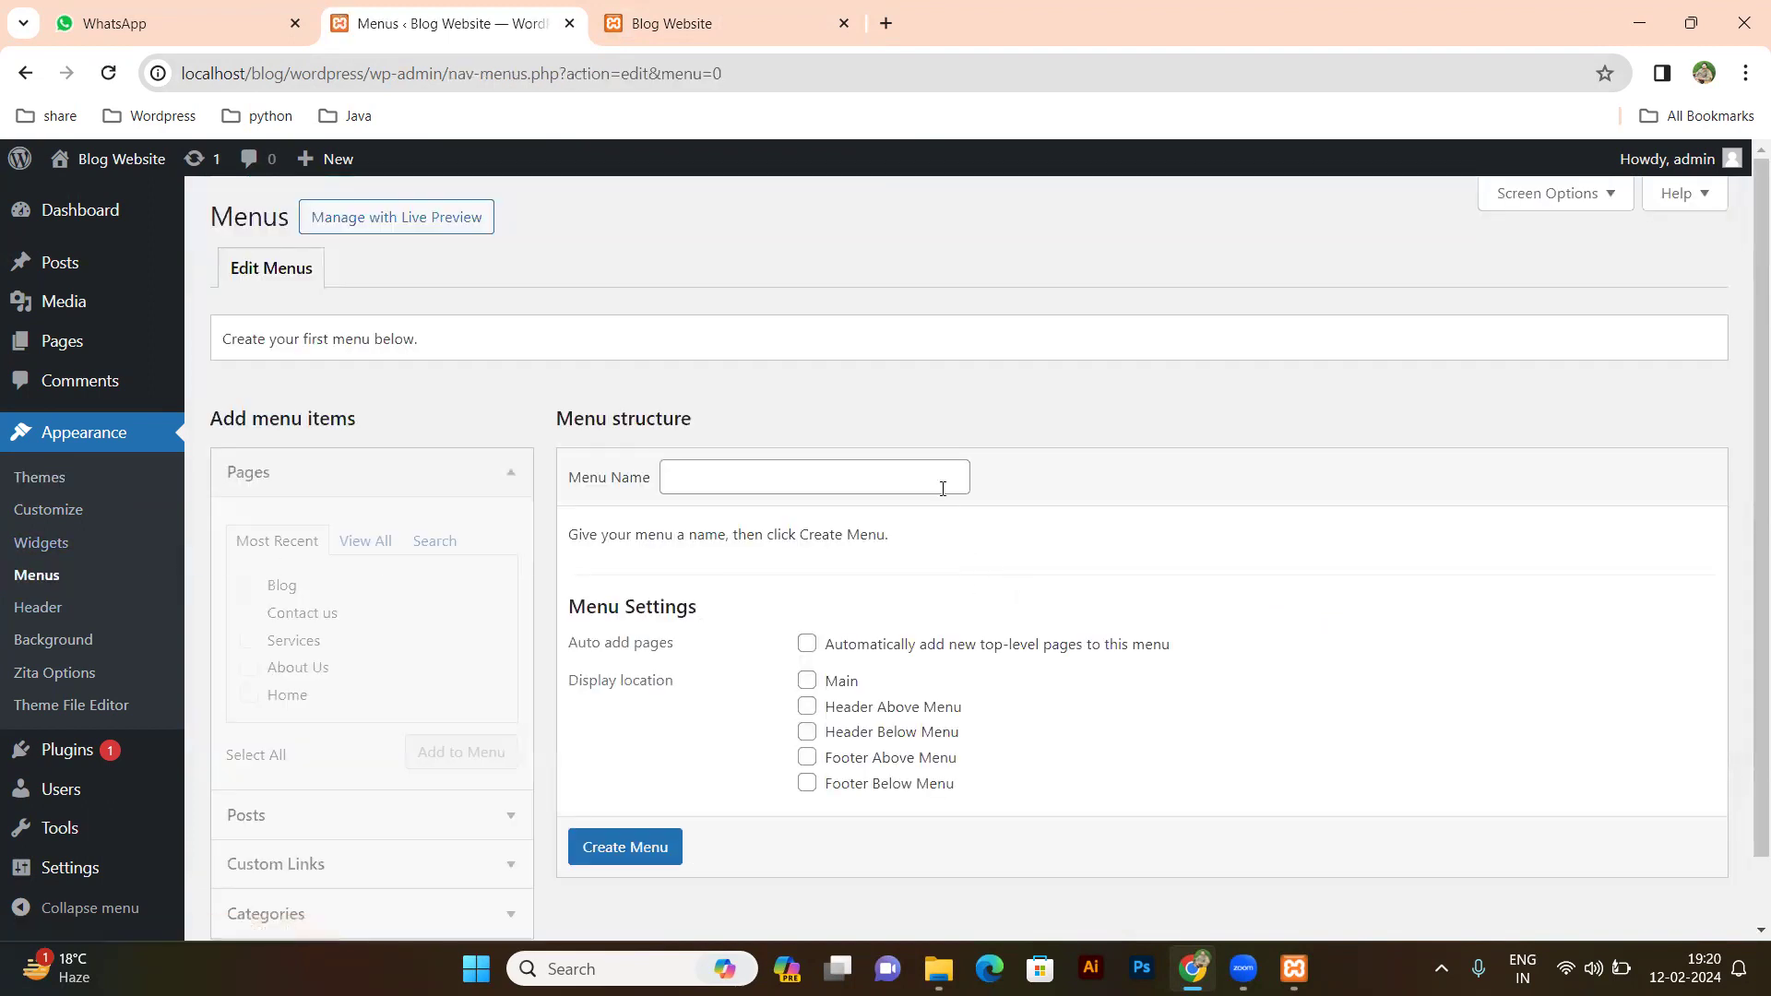
{"action": "scroll", "coordinate": [934, 507], "scroll_direction": "down", "scroll_amount": 1}
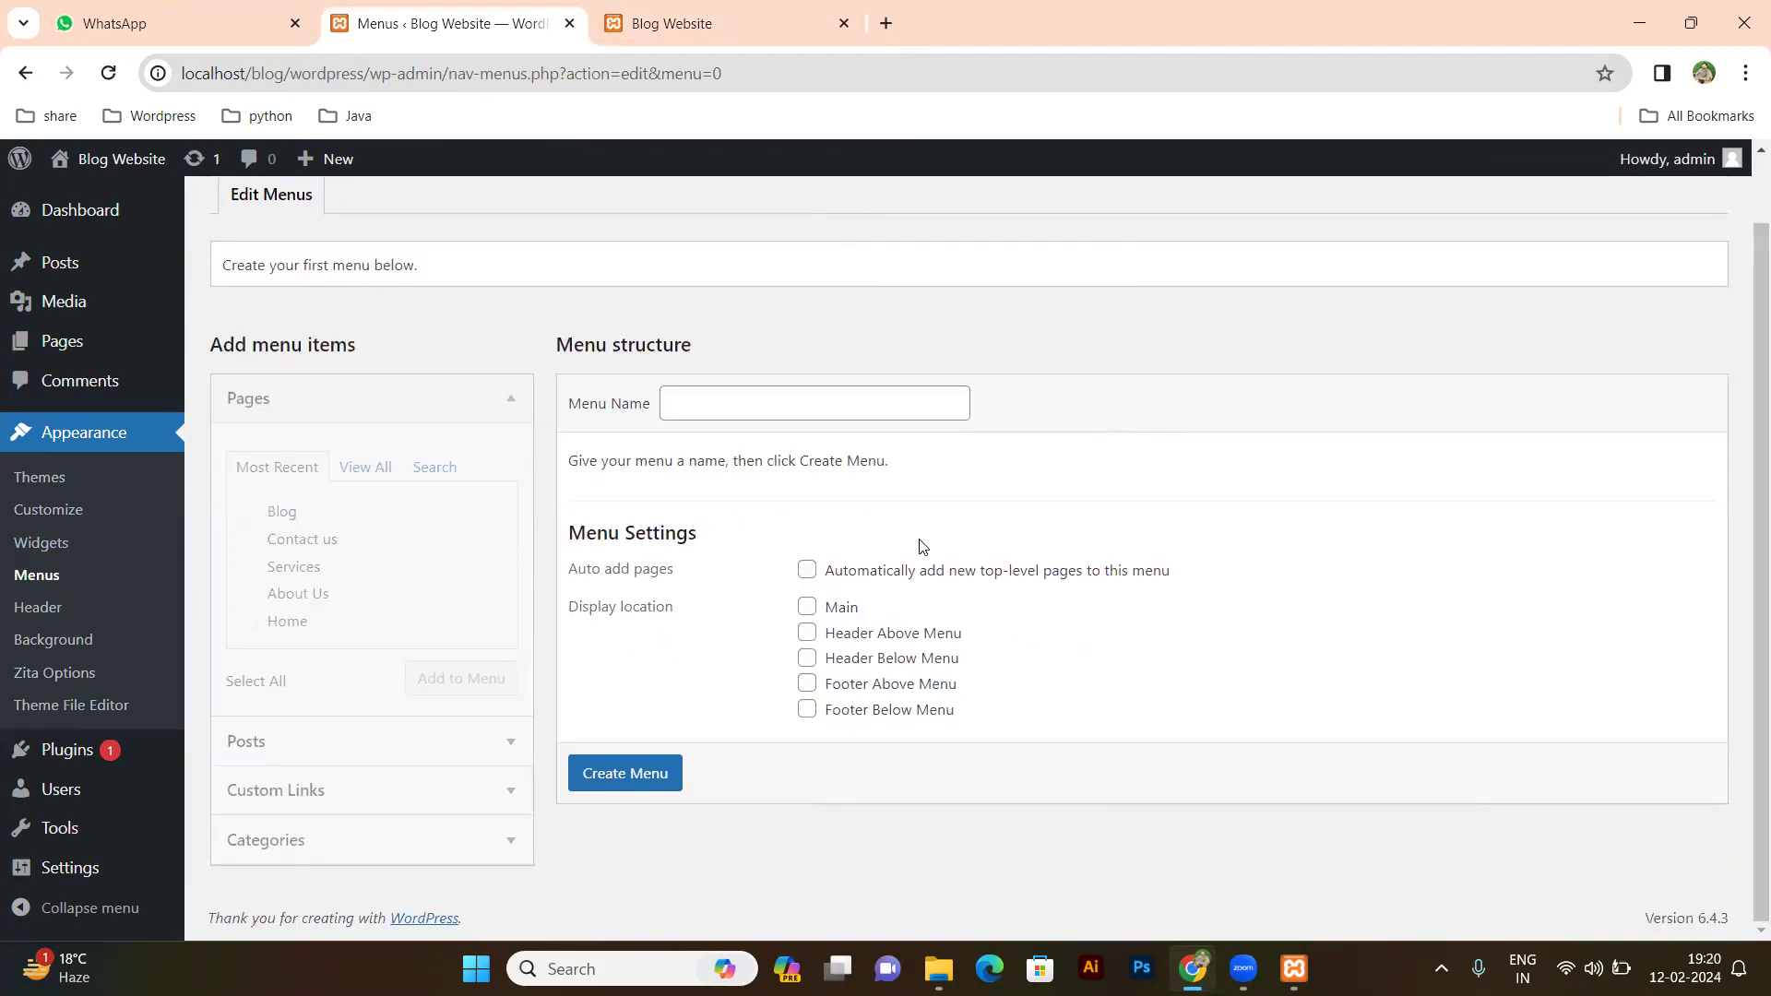
{"action": "left_click", "coordinate": [688, 37]}
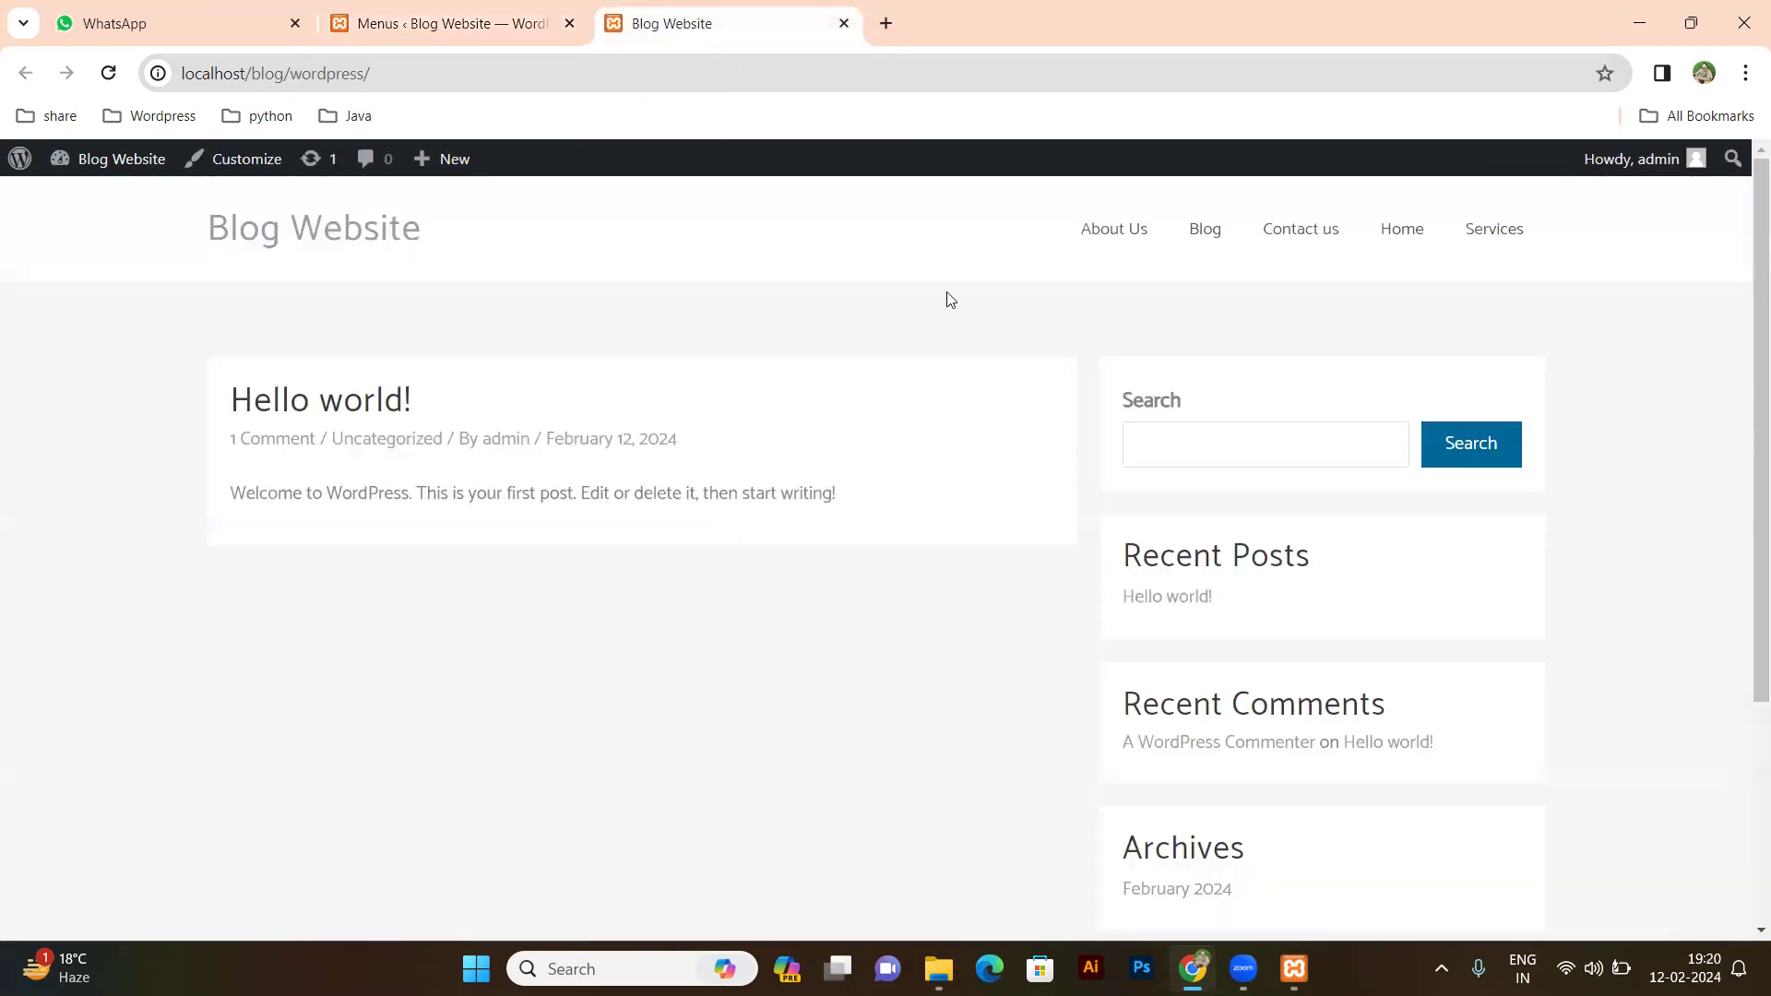
{"action": "left_click", "coordinate": [495, 43]}
{"action": "scroll", "coordinate": [626, 394], "scroll_direction": "up", "scroll_amount": 1}
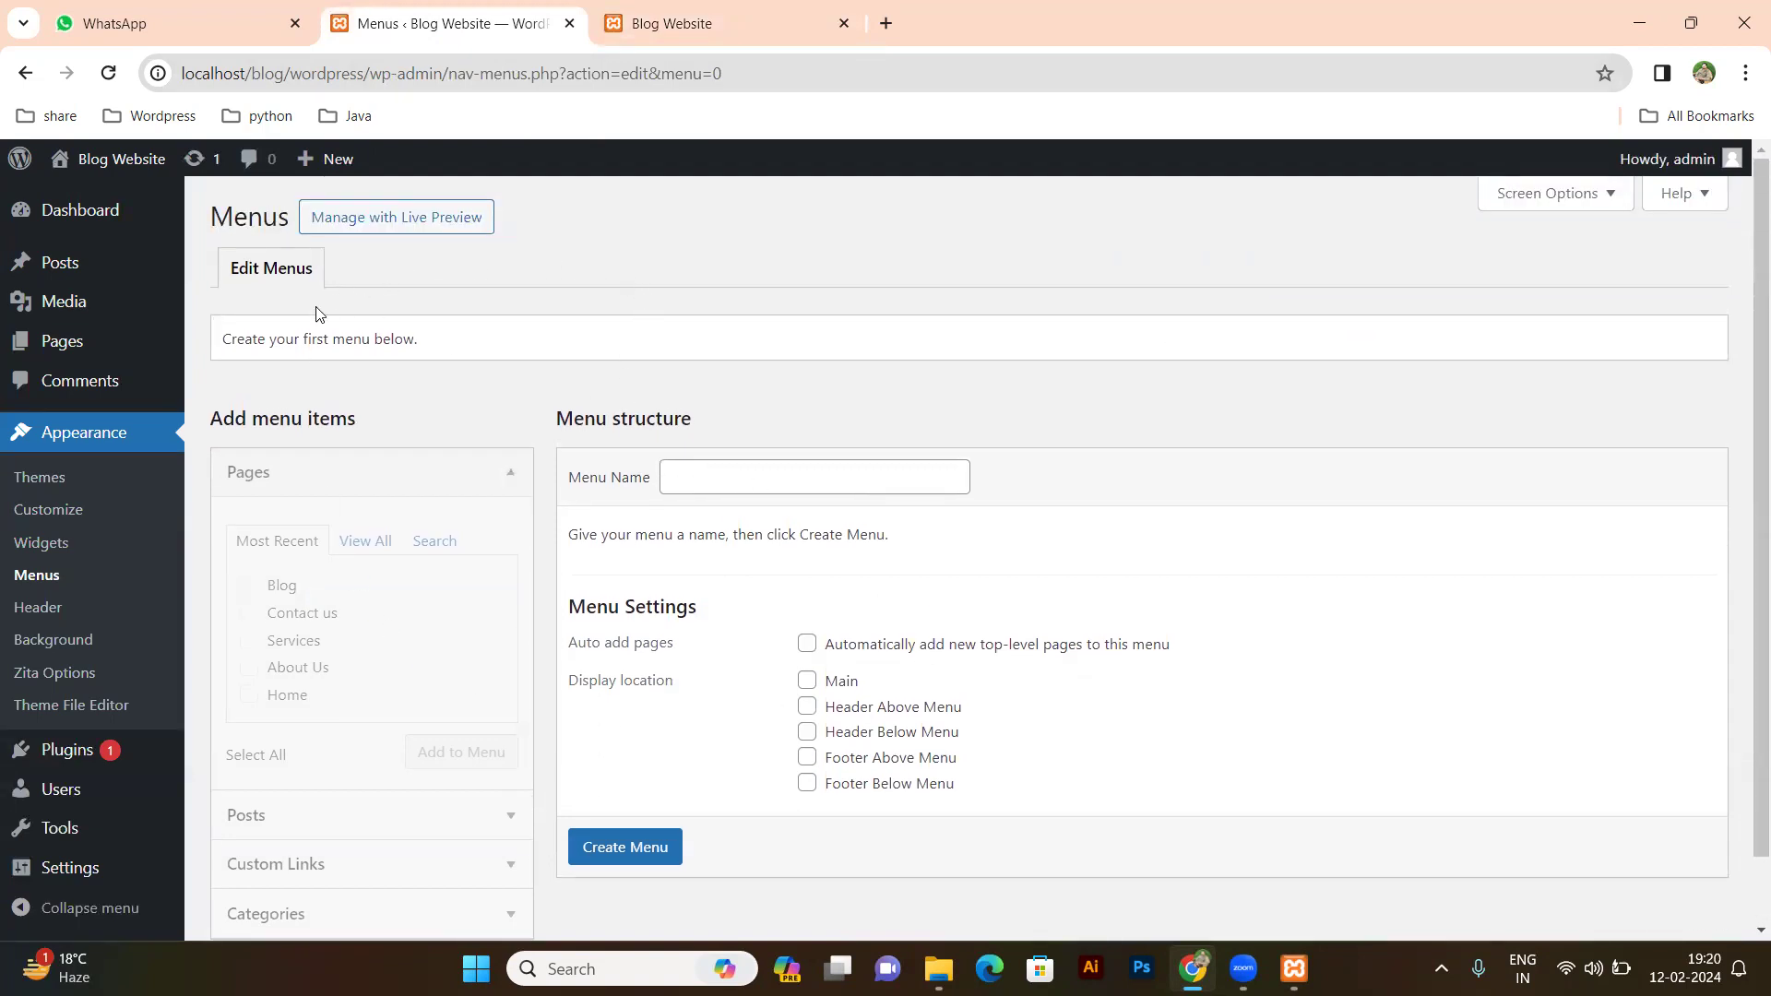
Name the new menu "Primary Mainu".
{"action": "triple_click", "coordinate": [301, 339]}
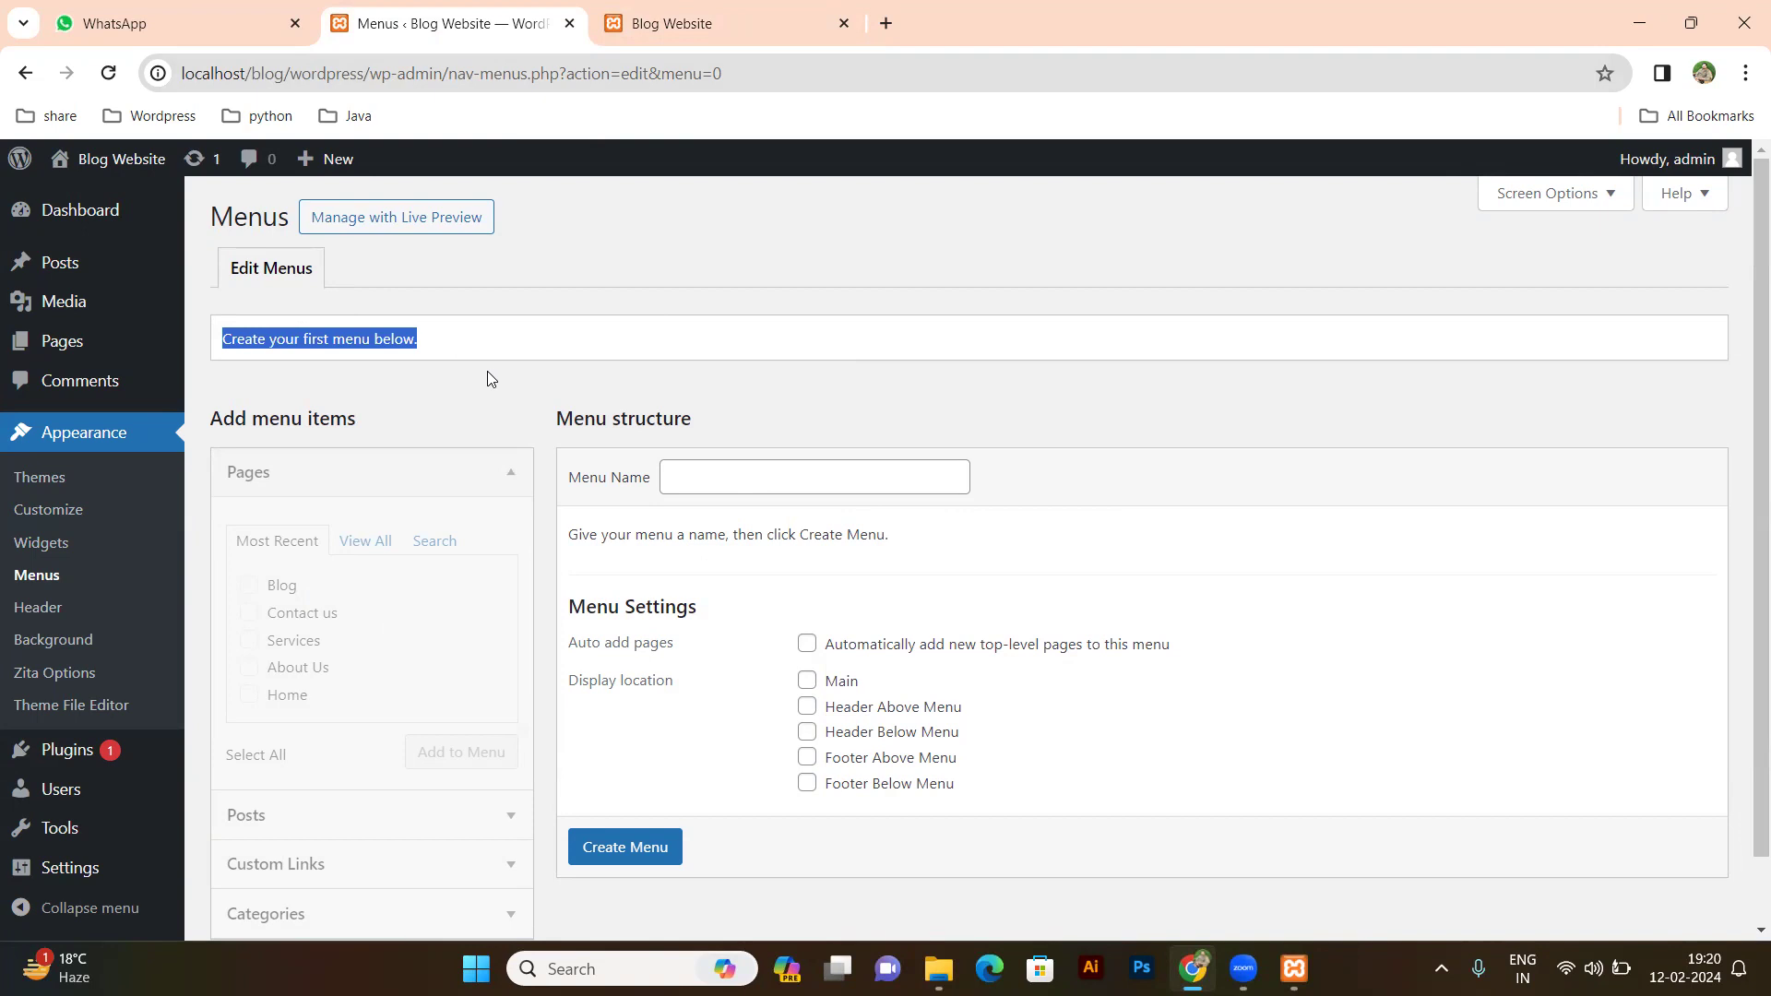
{"action": "left_click", "coordinate": [391, 327]}
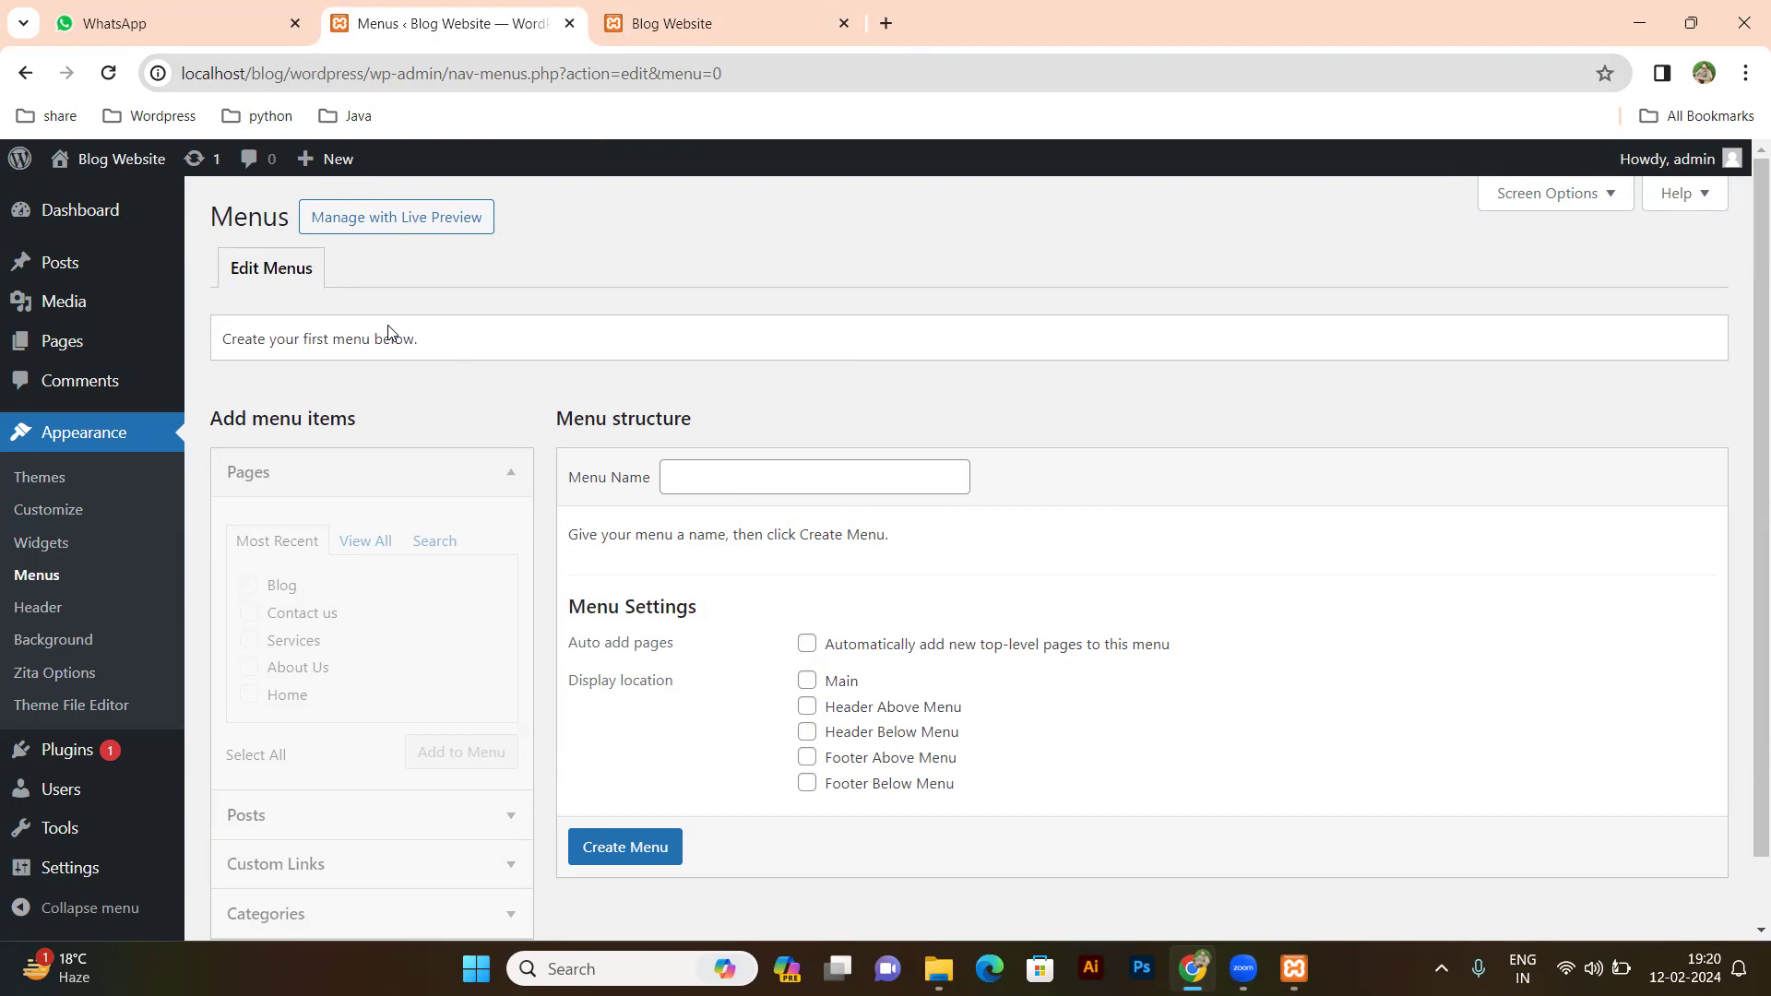
{"action": "left_click", "coordinate": [823, 476]}
{"action": "type", "text": "p"}
{"action": "key", "text": "BackSpace"}
{"action": "type", "text": "Primar"}
{"action": "key", "text": "BackSpace"}
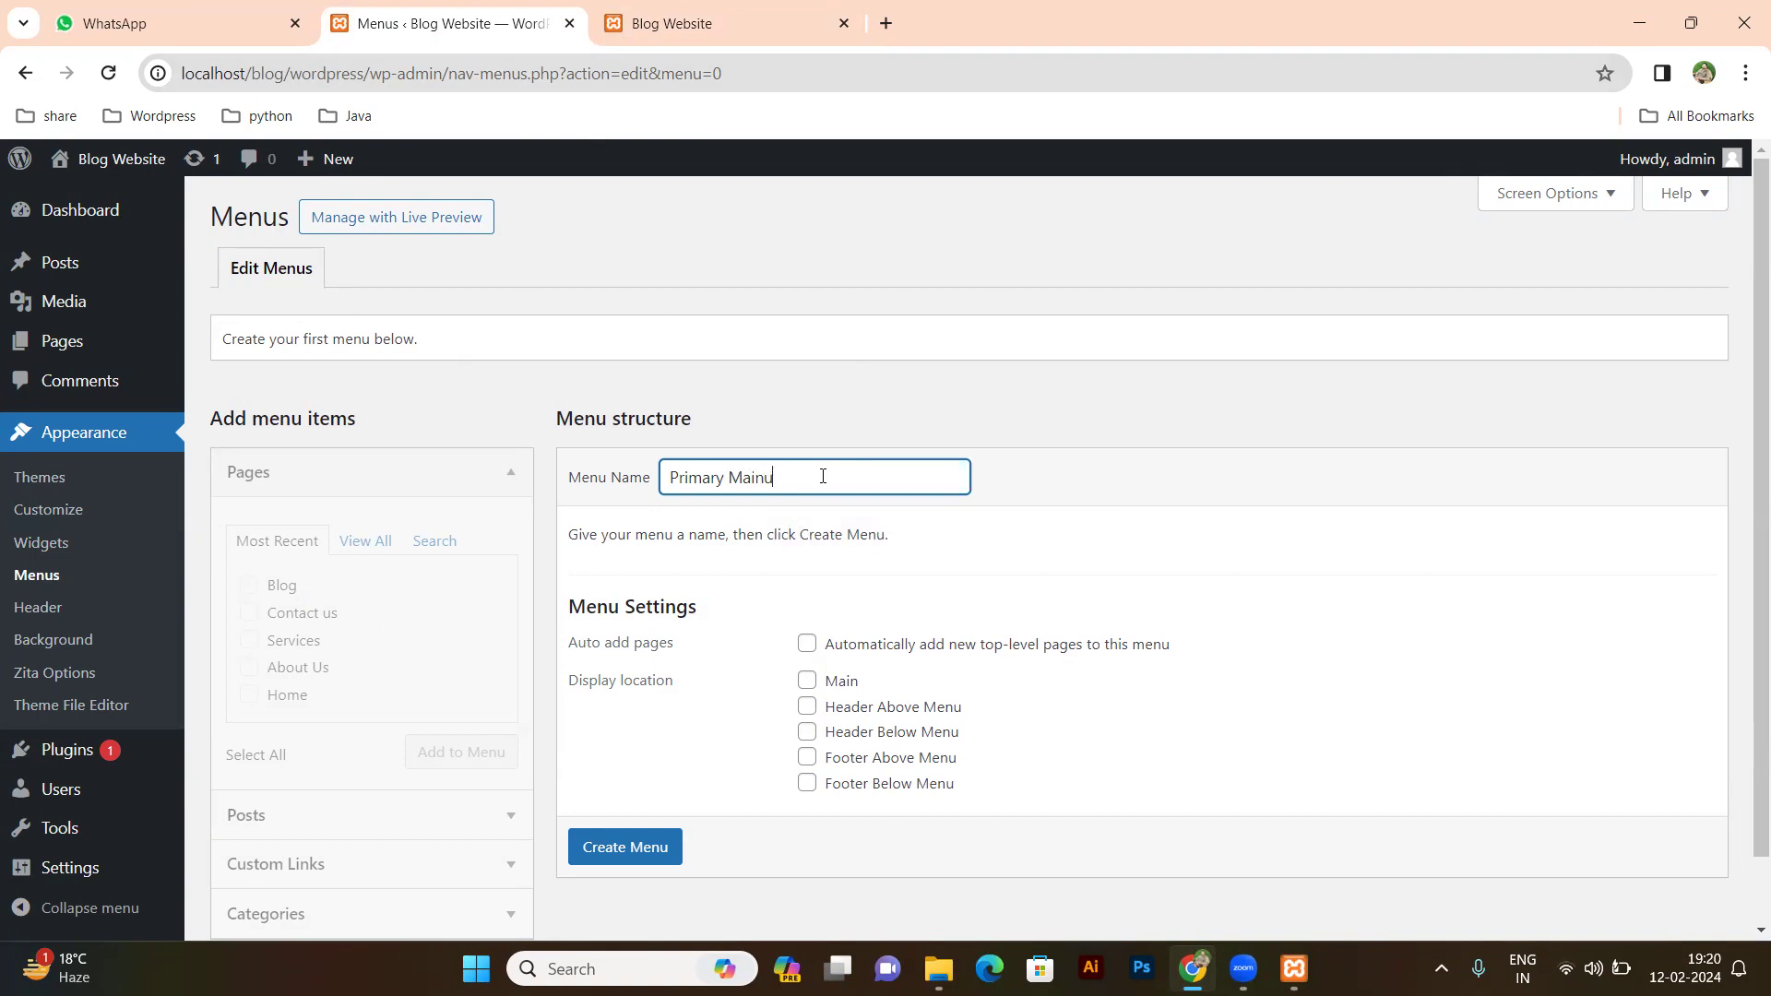
{"action": "left_click", "coordinate": [603, 662]}
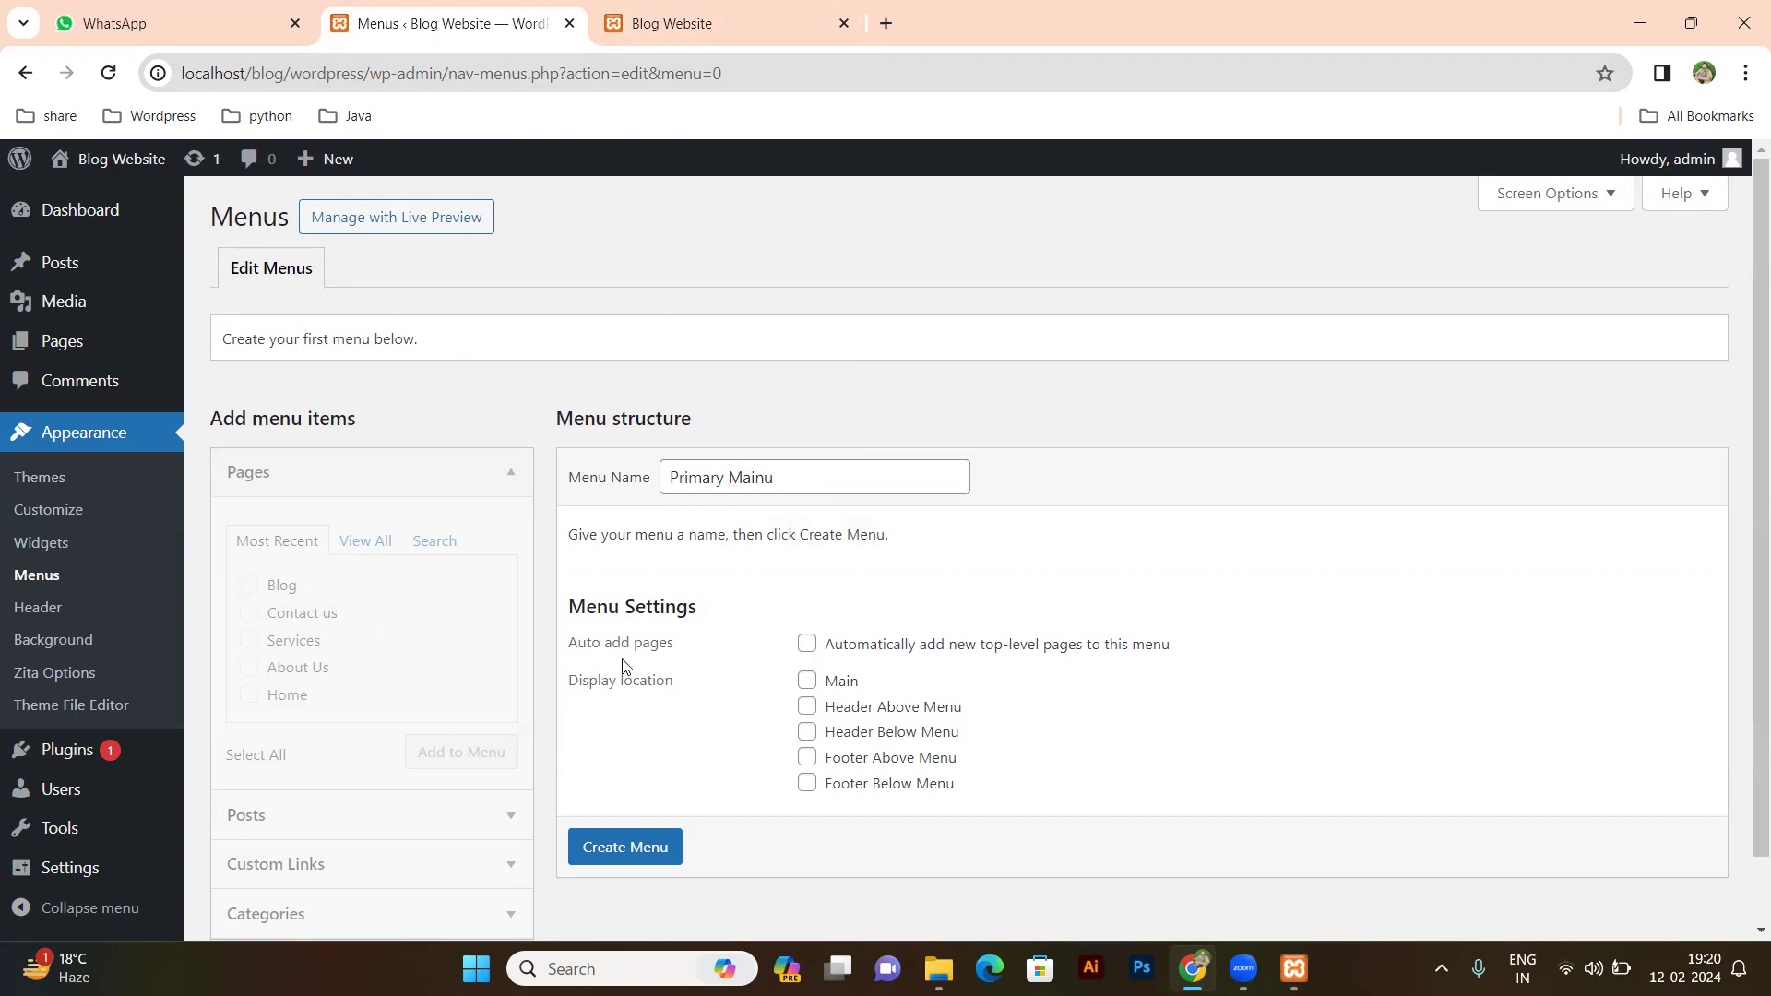
Enable automatic adding of new top-level pages to the menu and set its display location to Main.
{"action": "left_click_drag", "start_coordinate": [573, 643], "coordinate": [741, 648]}
{"action": "left_click", "coordinate": [747, 630]}
{"action": "left_click", "coordinate": [808, 645]}
{"action": "scroll", "coordinate": [1010, 674], "scroll_direction": "down", "scroll_amount": 1}
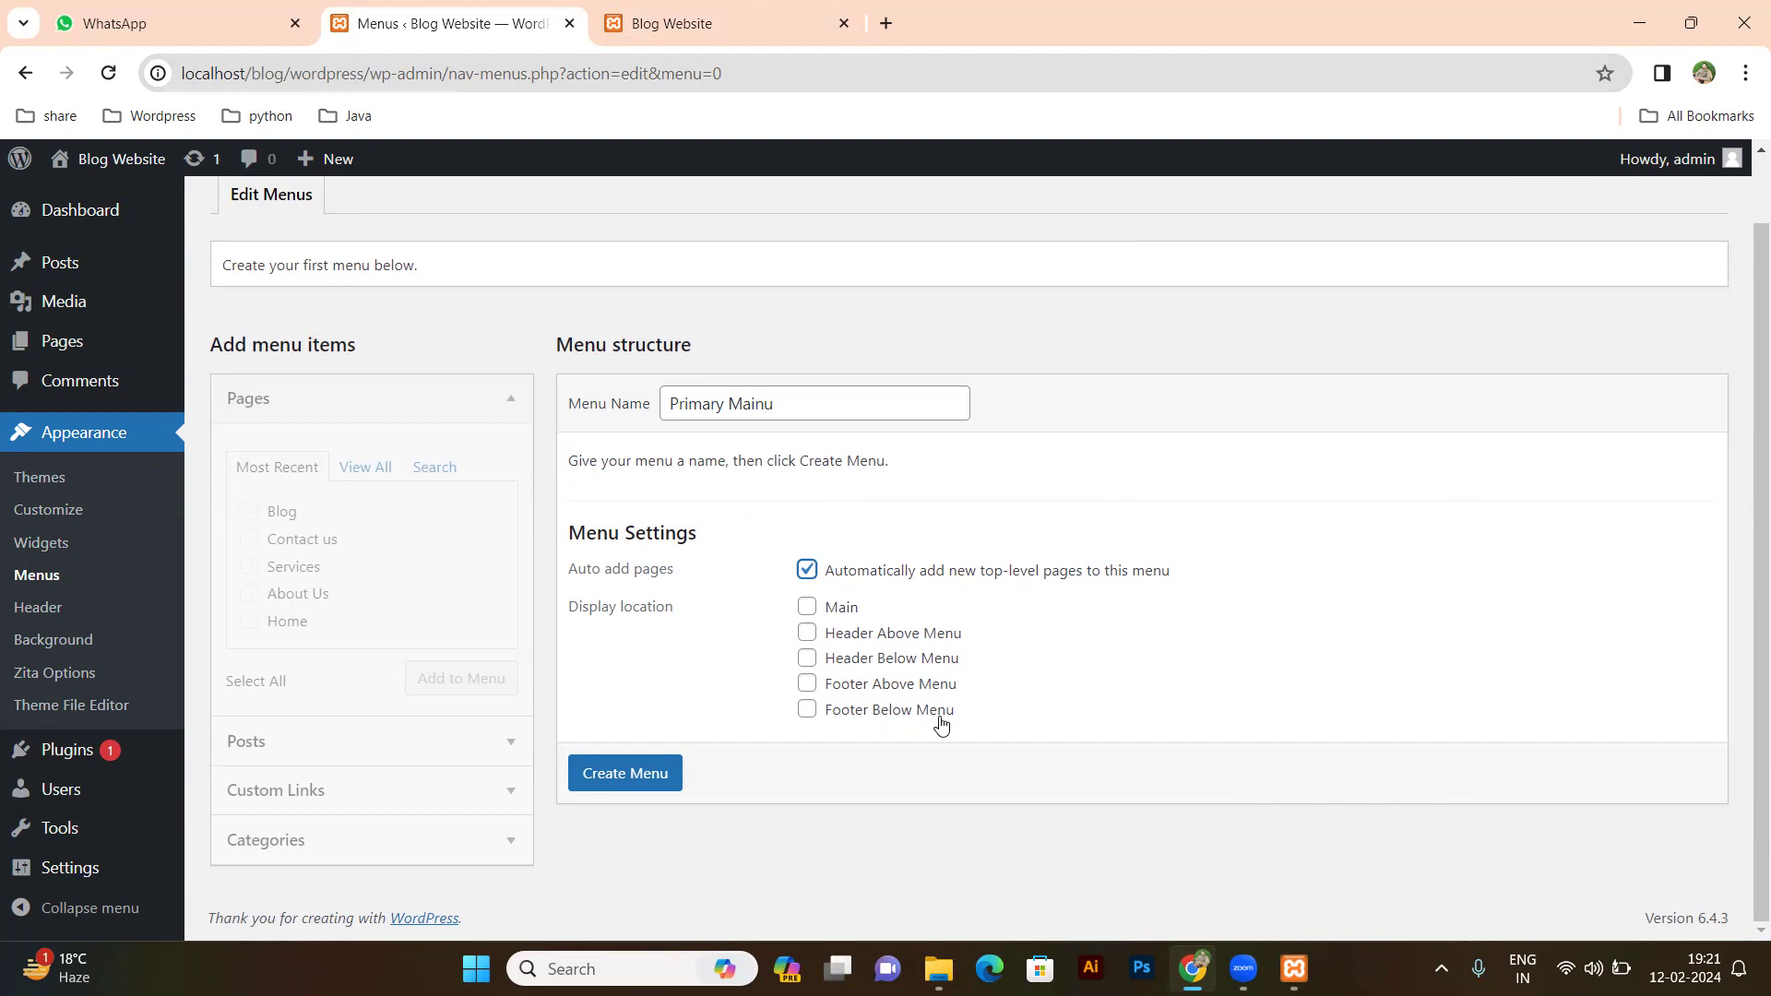
{"action": "left_click", "coordinate": [807, 607]}
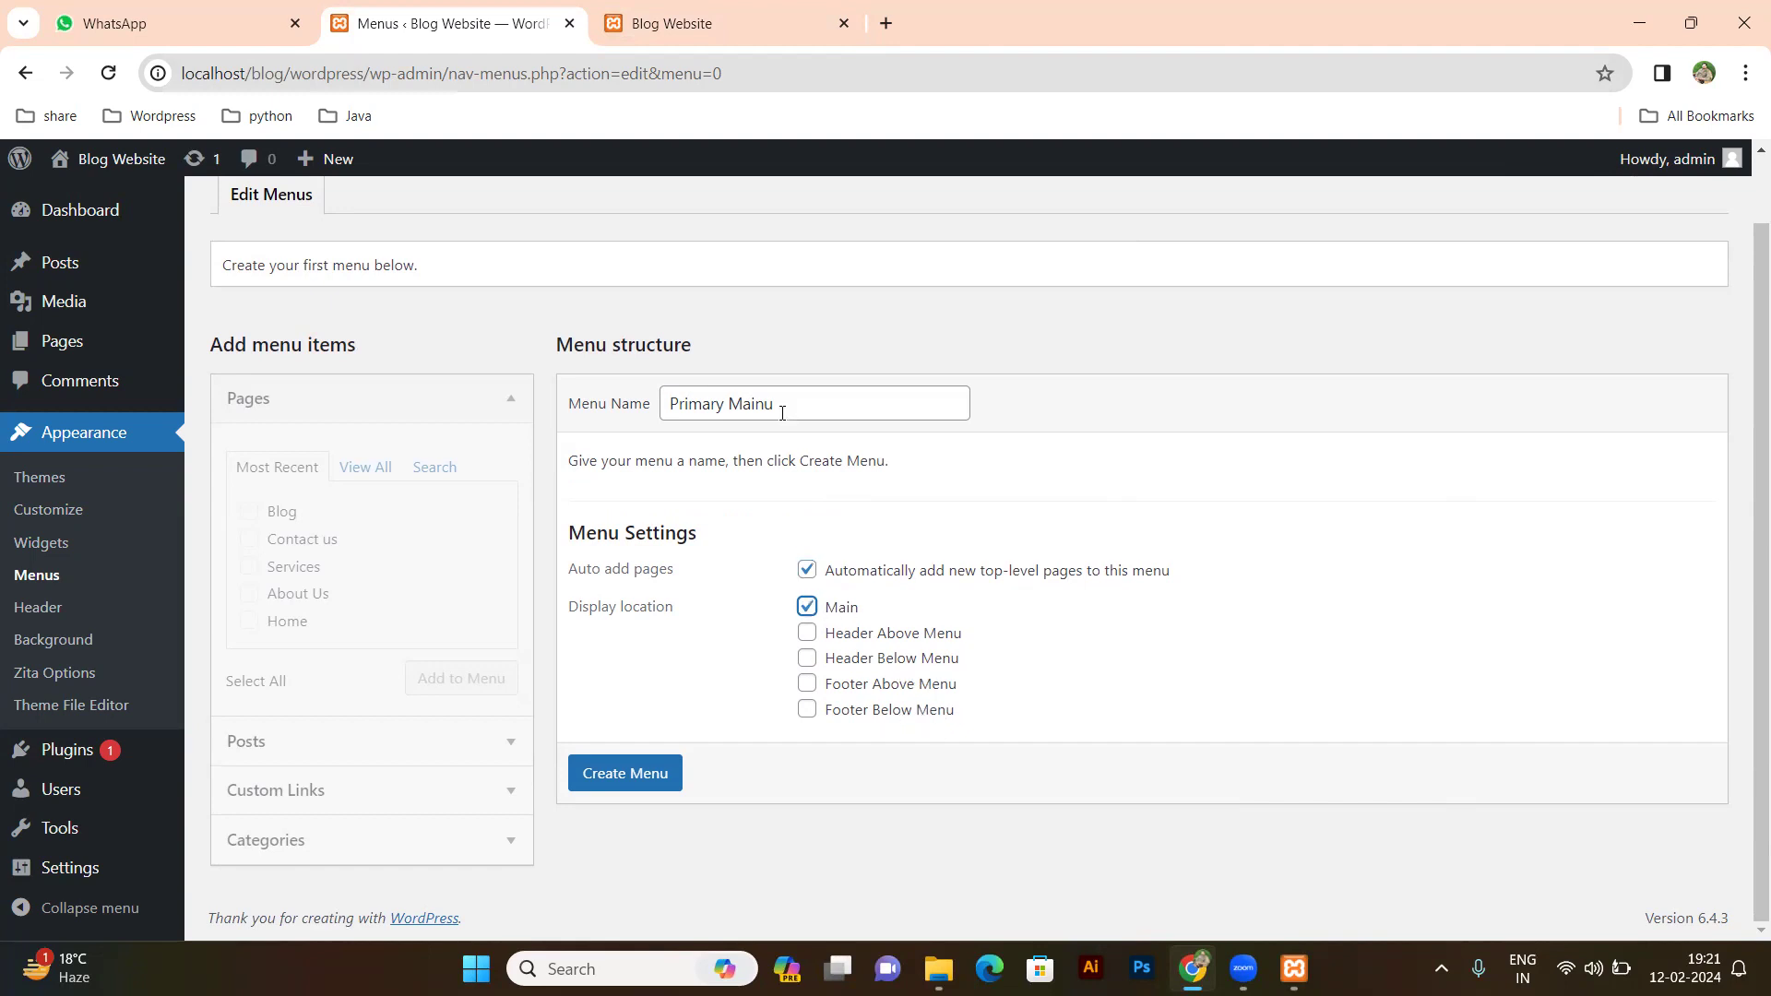
Compare the available menu display locations with the header and footer of the live site, and return to the menu settings.
{"action": "left_click", "coordinate": [670, 35]}
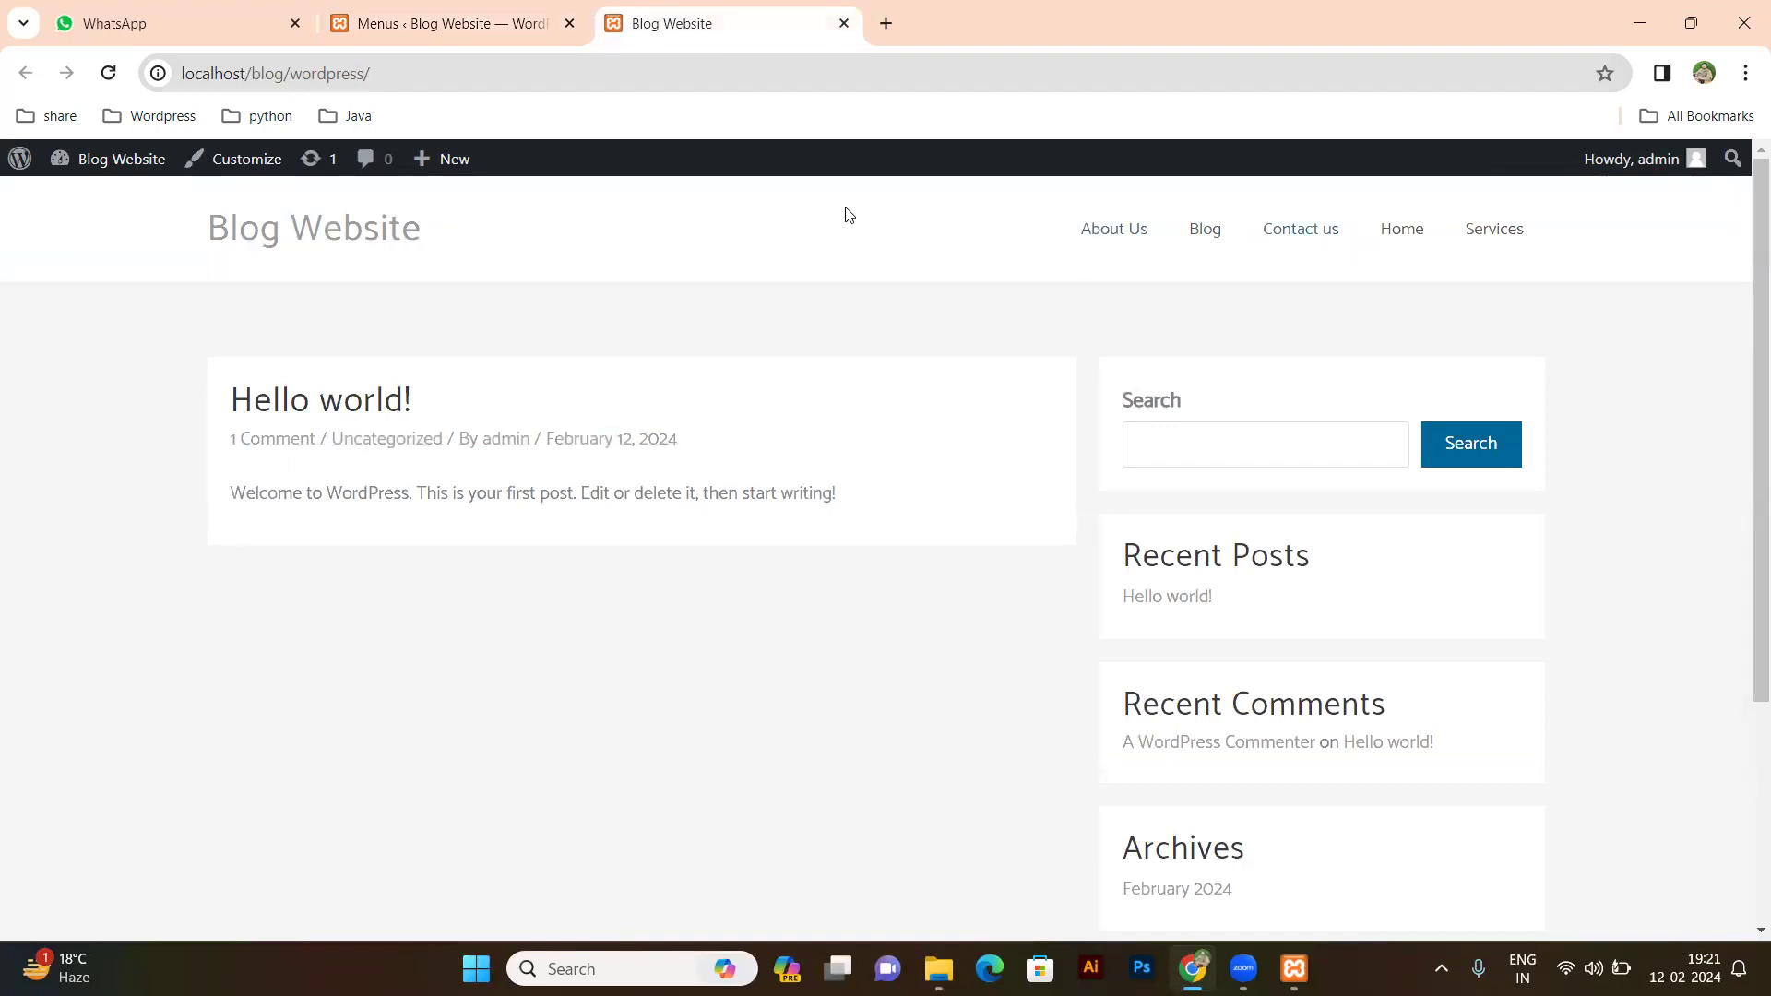
{"action": "left_click", "coordinate": [567, 42]}
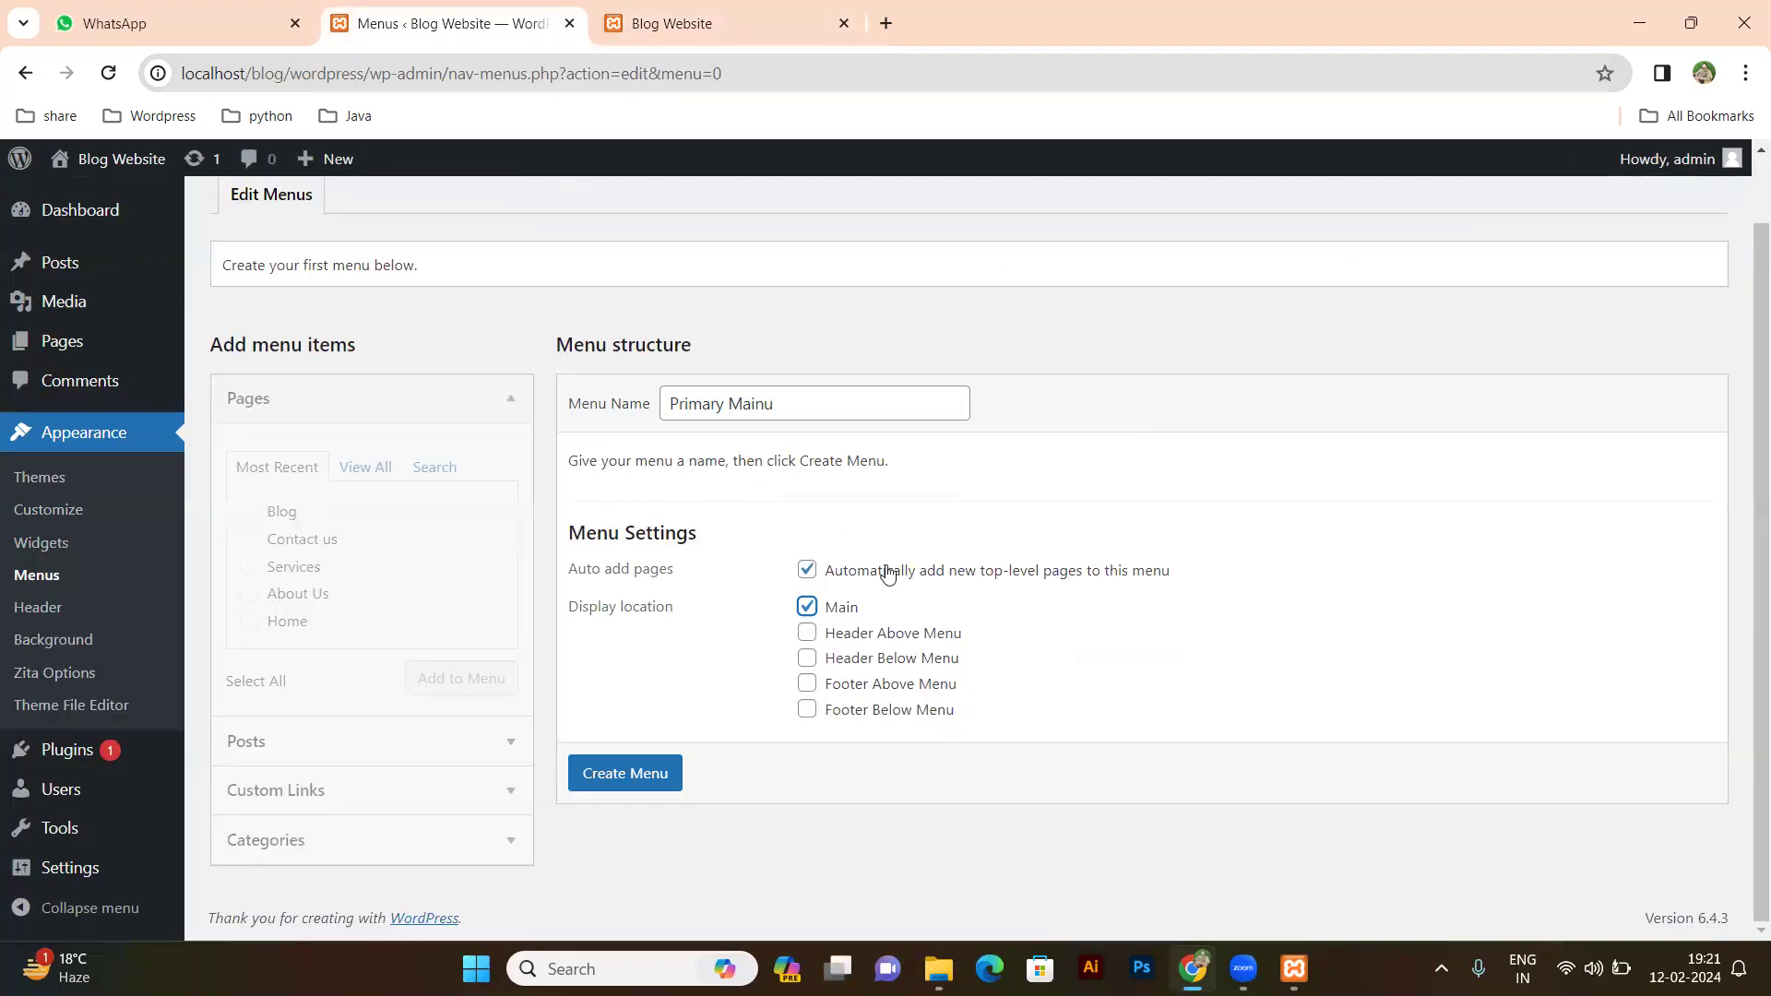
{"action": "left_click", "coordinate": [699, 37]}
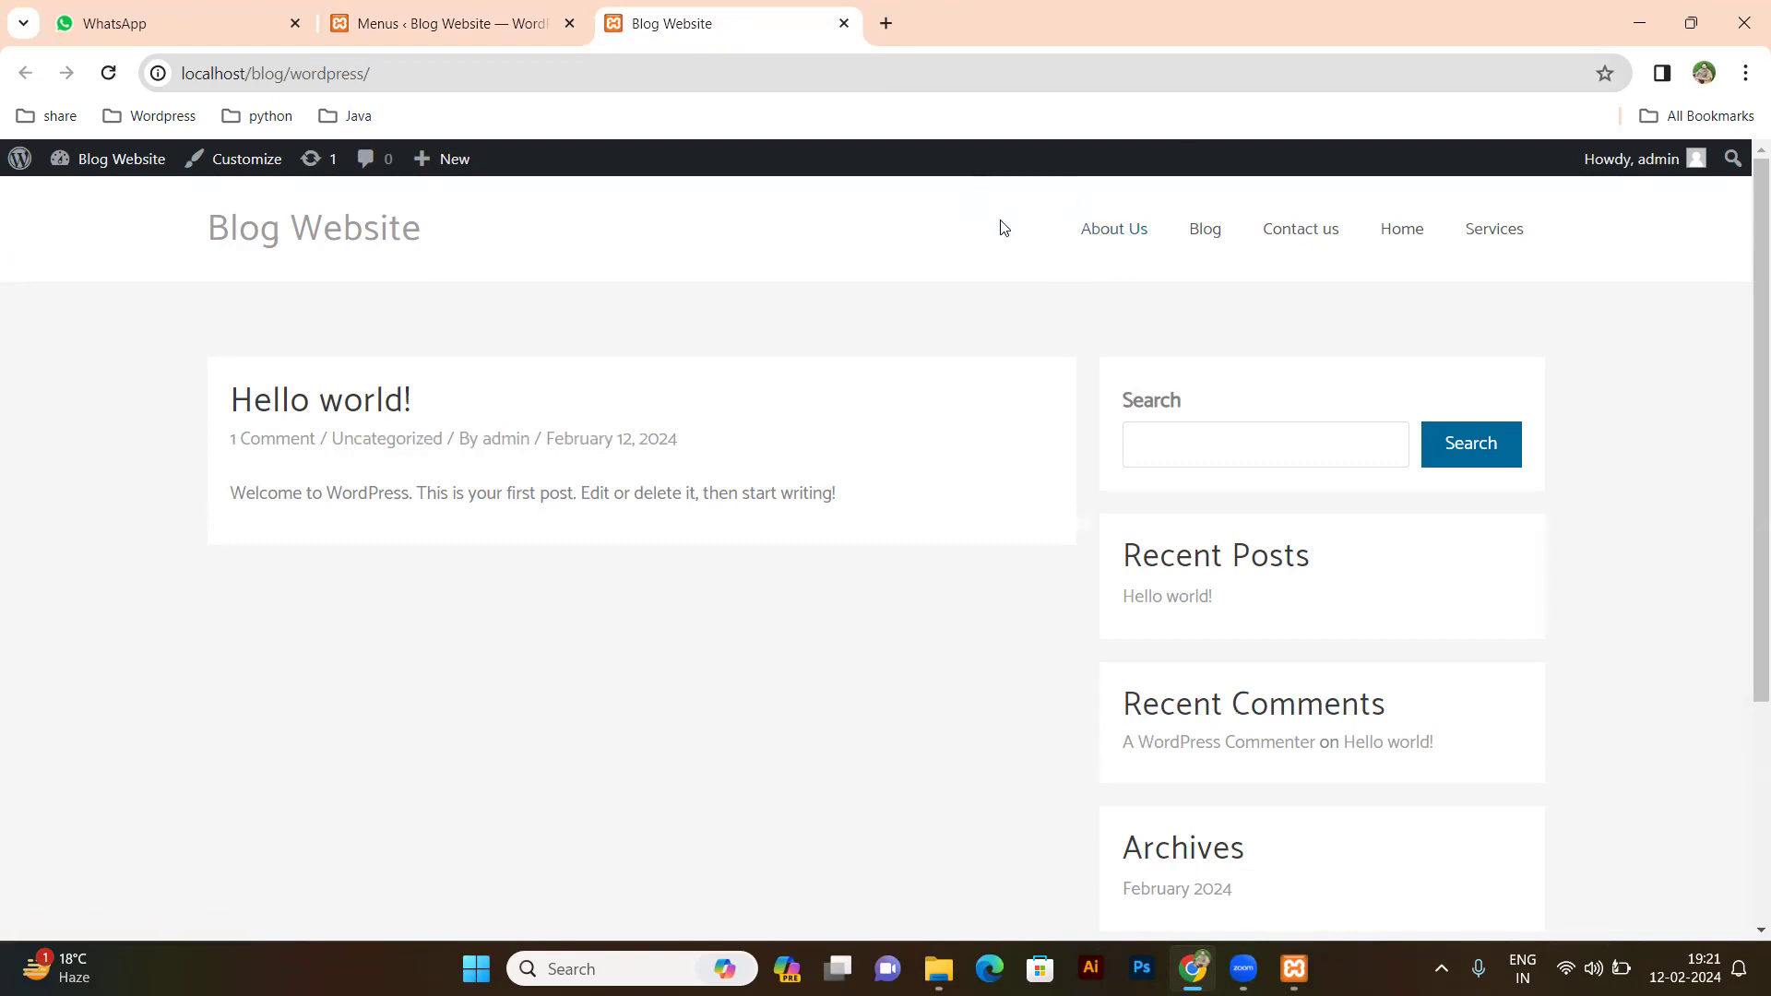
{"action": "left_click", "coordinate": [498, 42]}
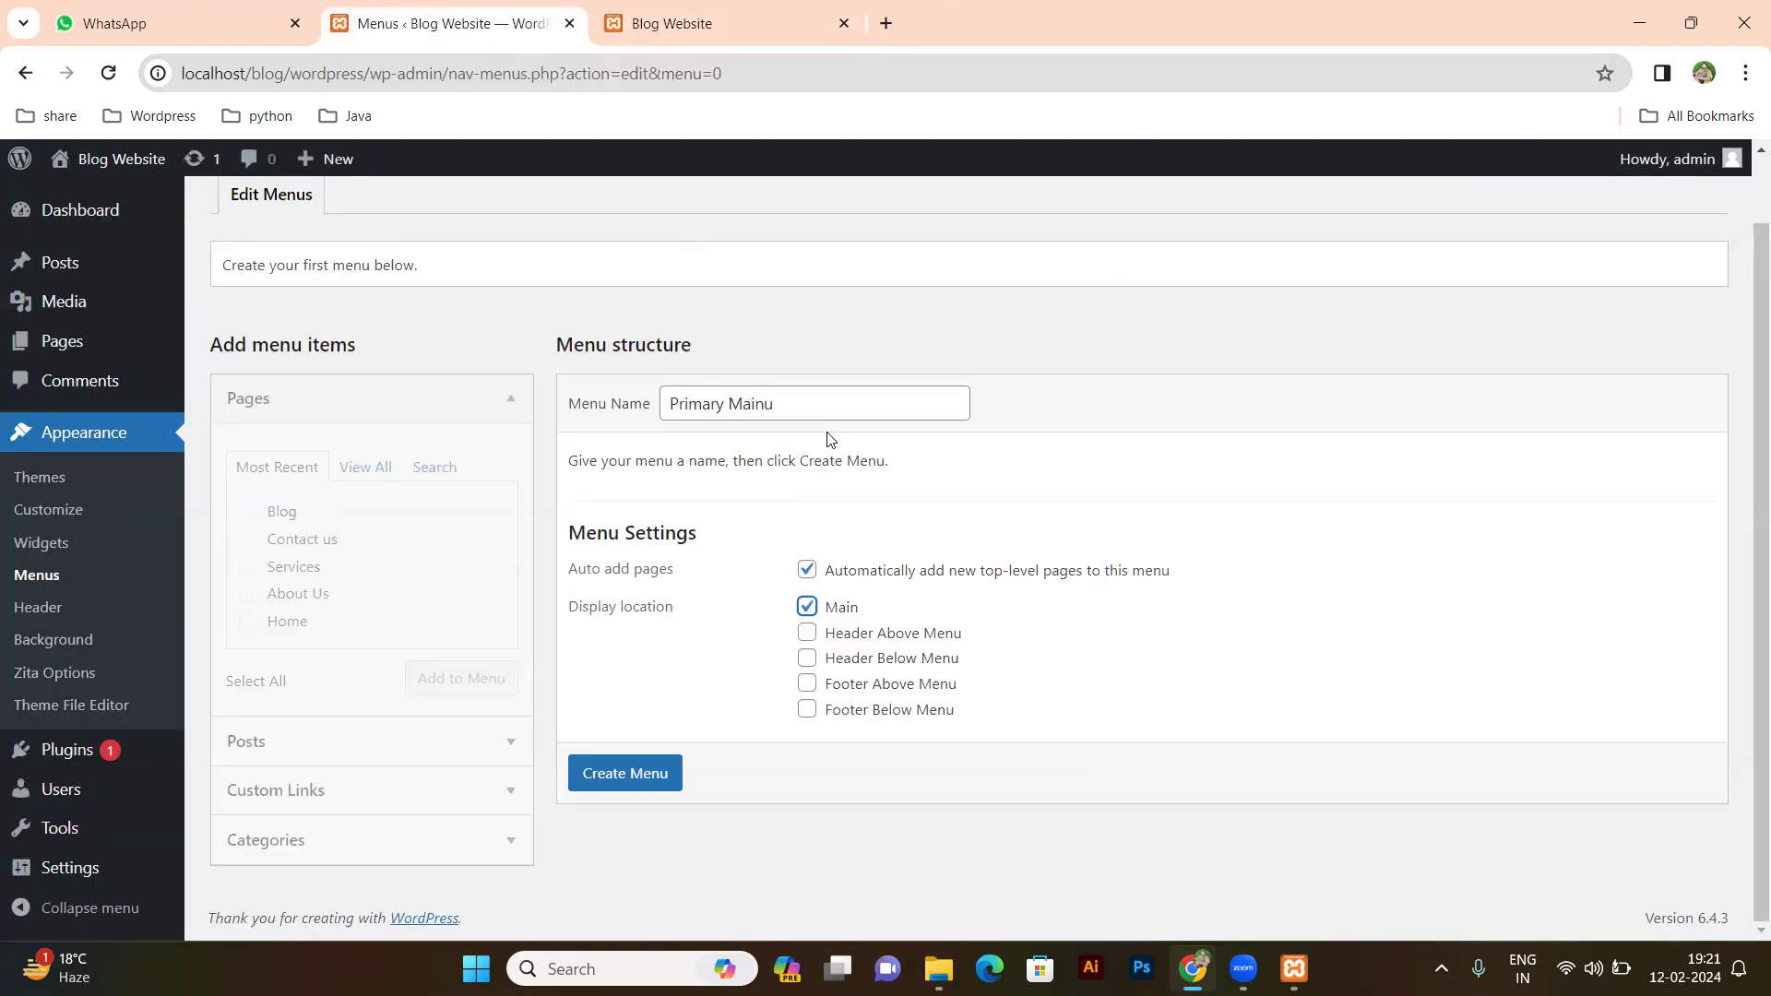
{"action": "left_click", "coordinate": [713, 28]}
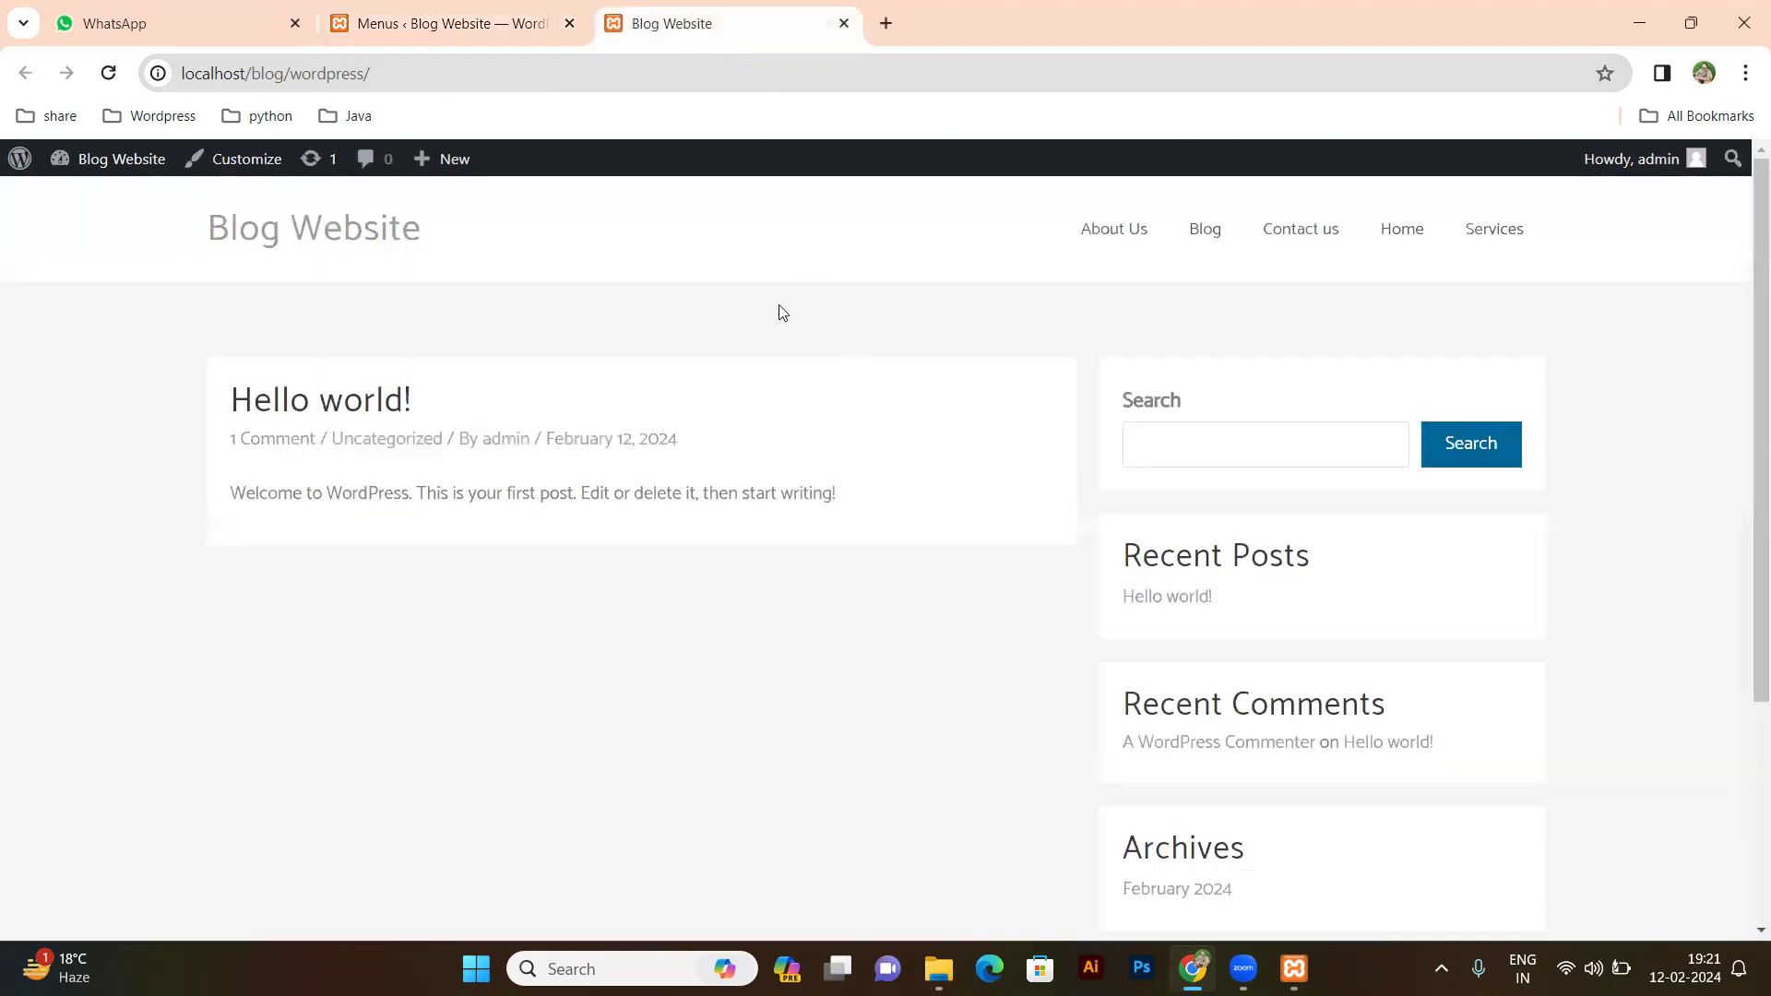
{"action": "left_click", "coordinate": [487, 32]}
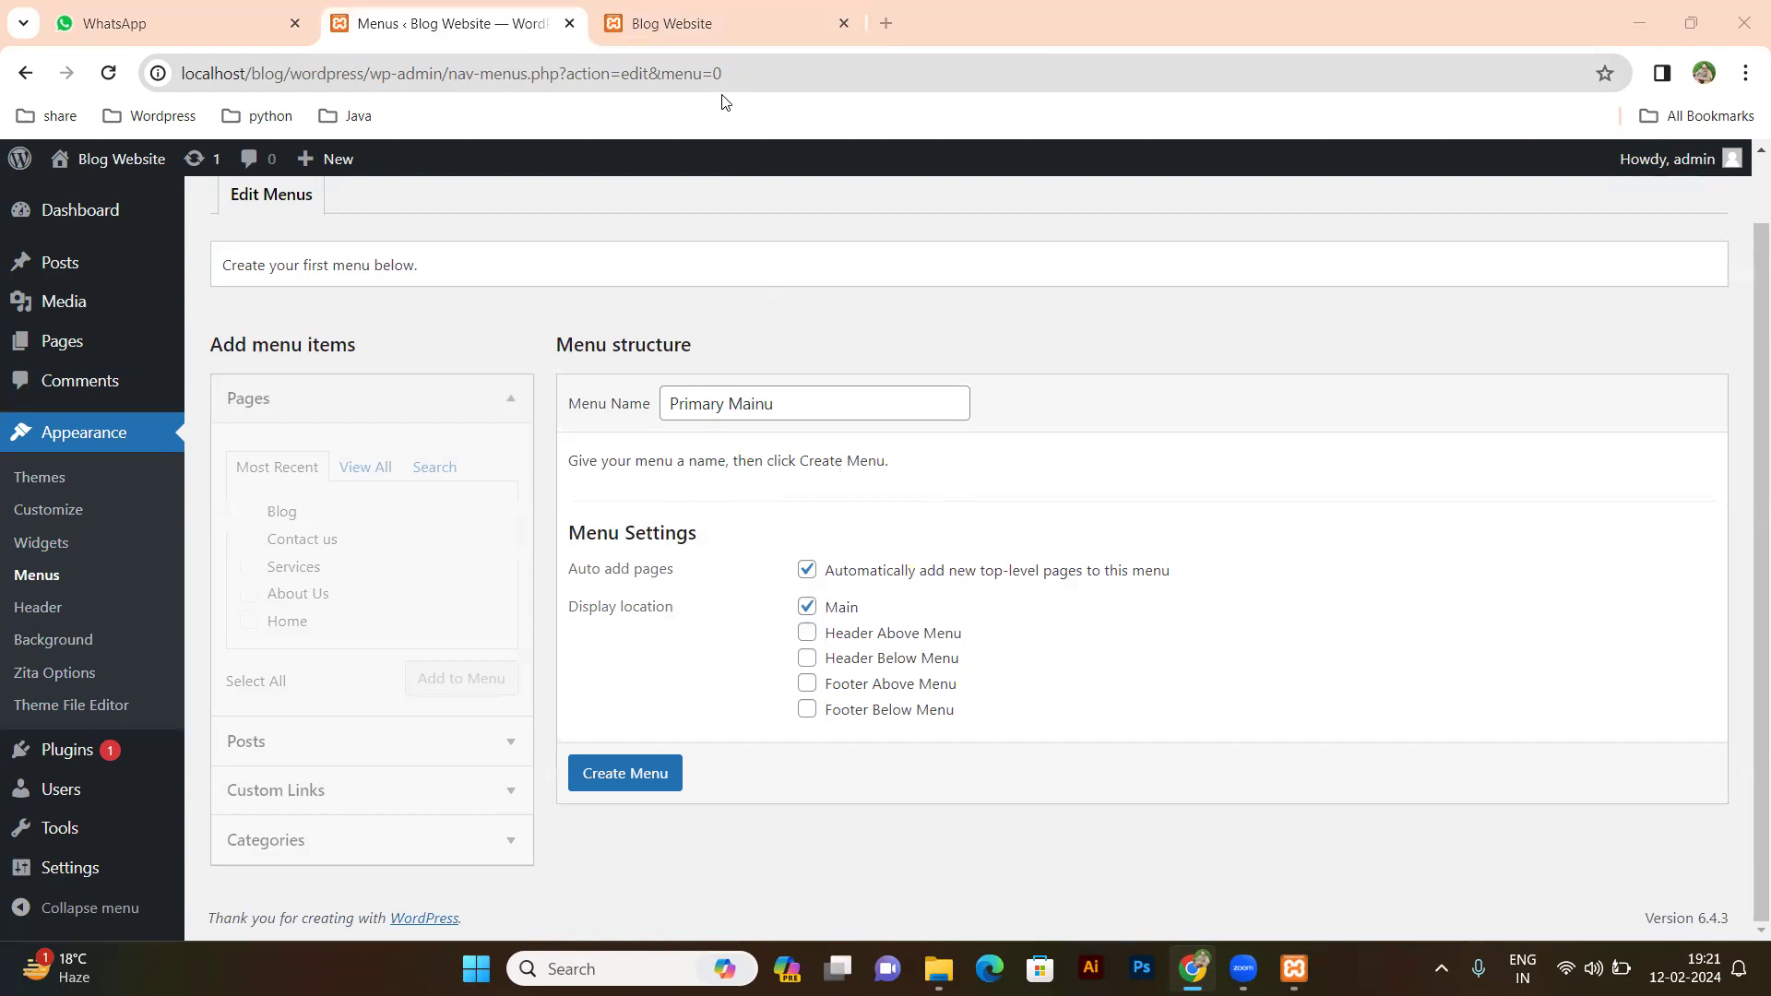
{"action": "left_click", "coordinate": [724, 26]}
{"action": "scroll", "coordinate": [757, 412], "scroll_direction": "down", "scroll_amount": 4}
{"action": "left_click_drag", "start_coordinate": [605, 874], "coordinate": [1181, 885]}
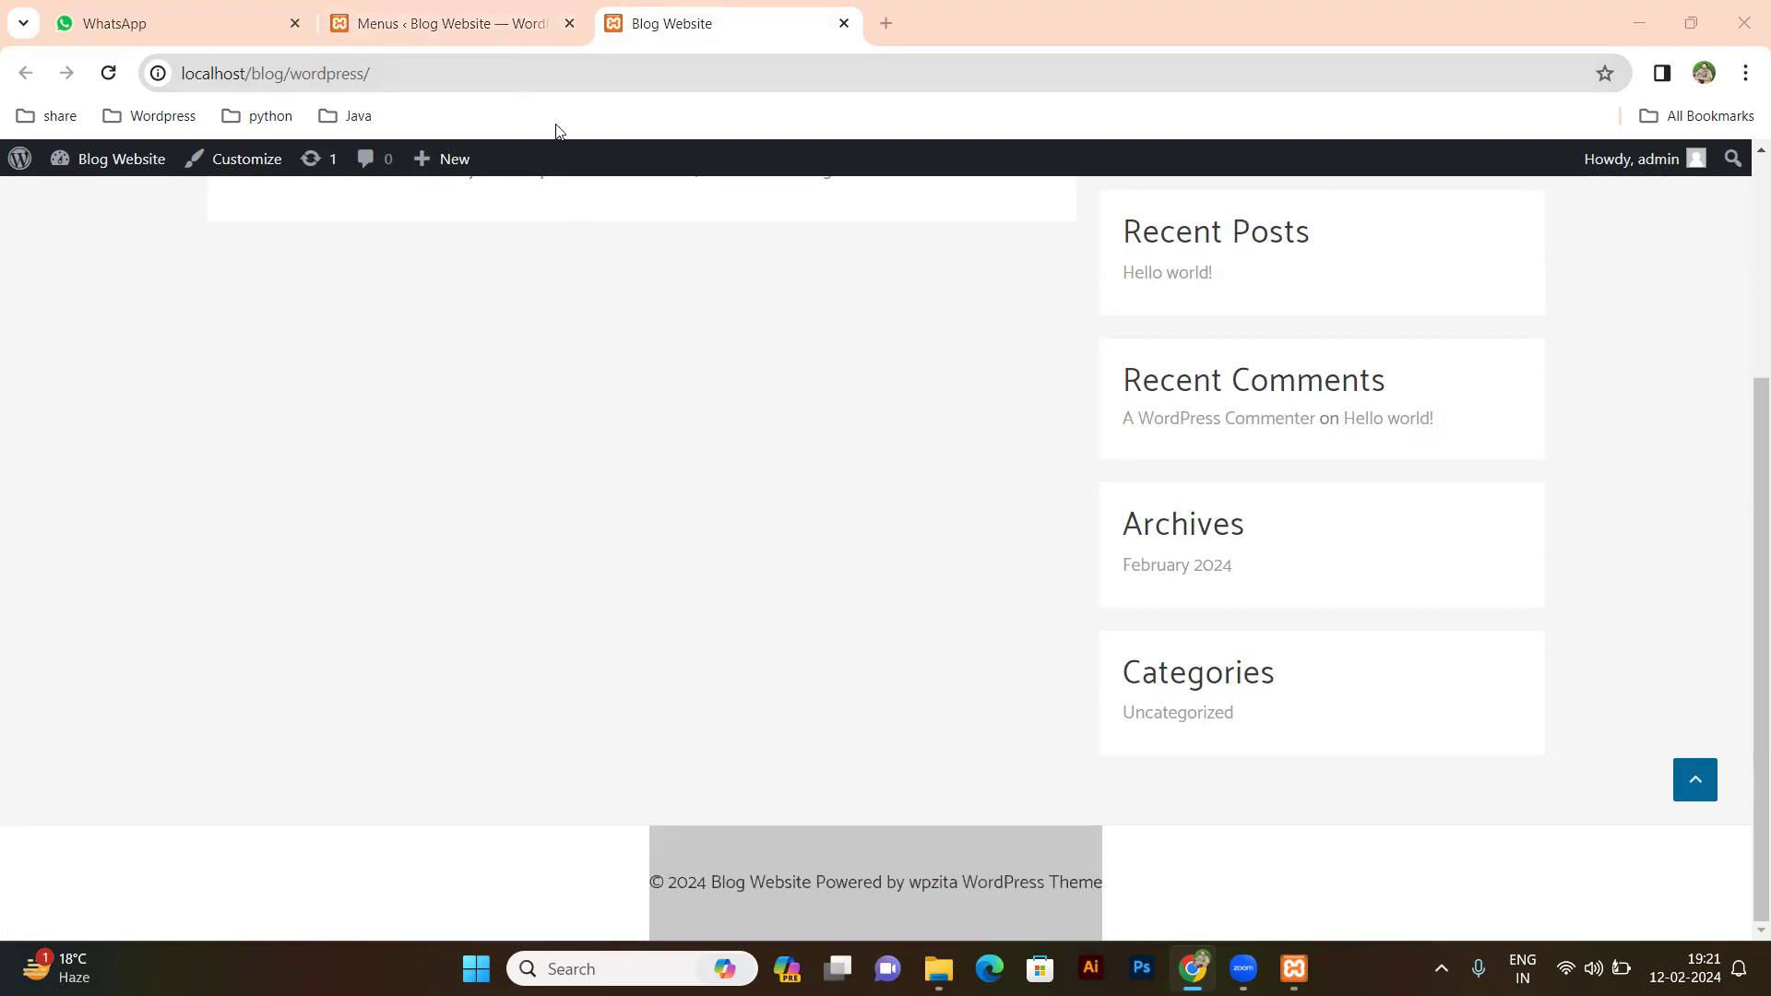
{"action": "left_click", "coordinate": [477, 27]}
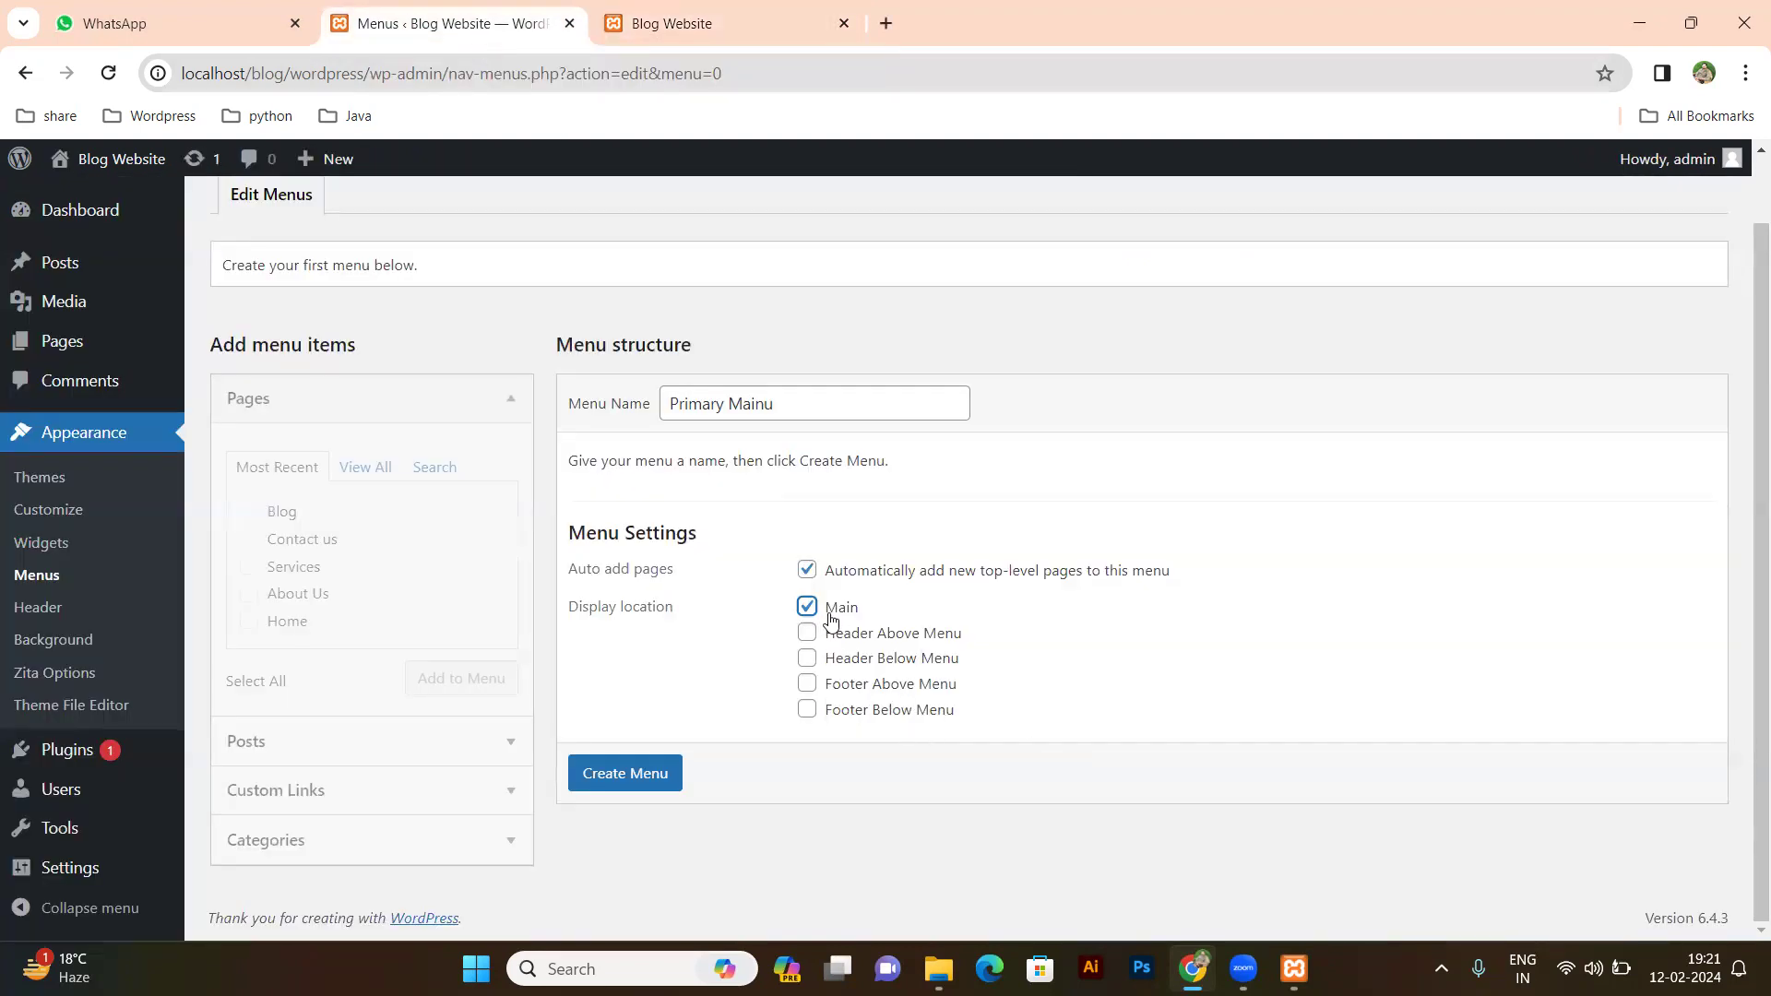
Create the menu and add all available pages to it, including both Home entries, About Us, Blog, Contact us and Services.
{"action": "left_click", "coordinate": [636, 780]}
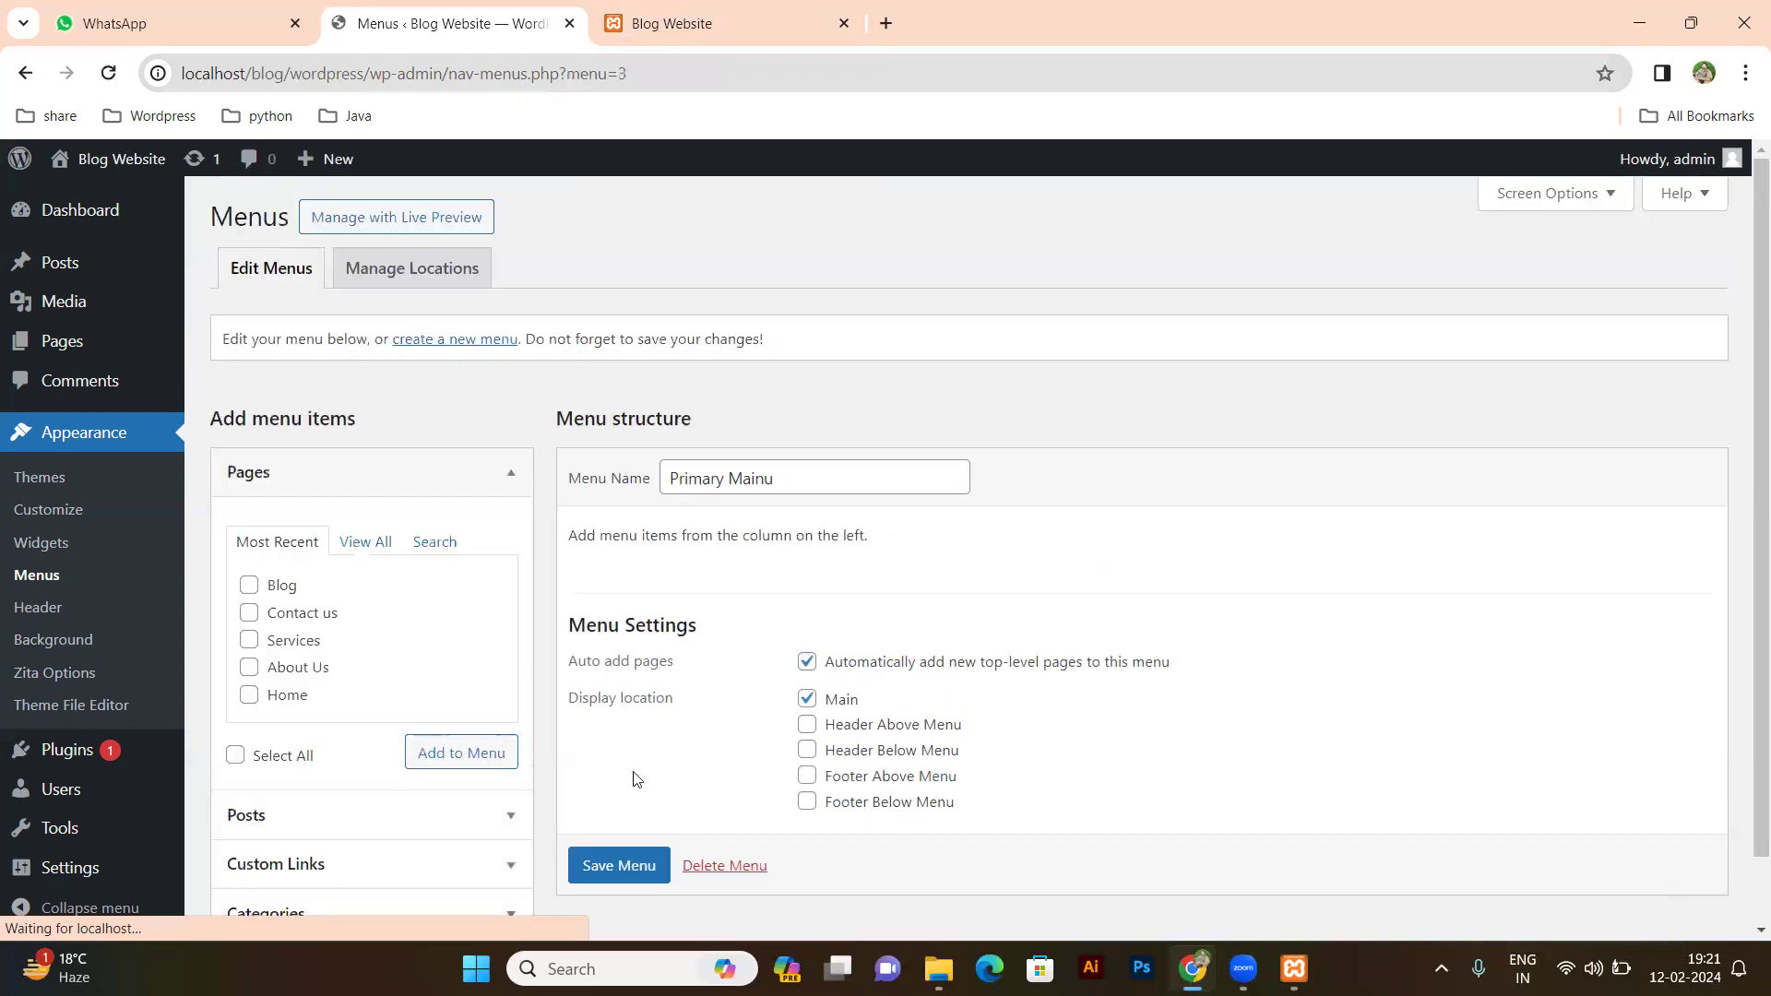
{"action": "scroll", "coordinate": [930, 517], "scroll_direction": "down", "scroll_amount": 1}
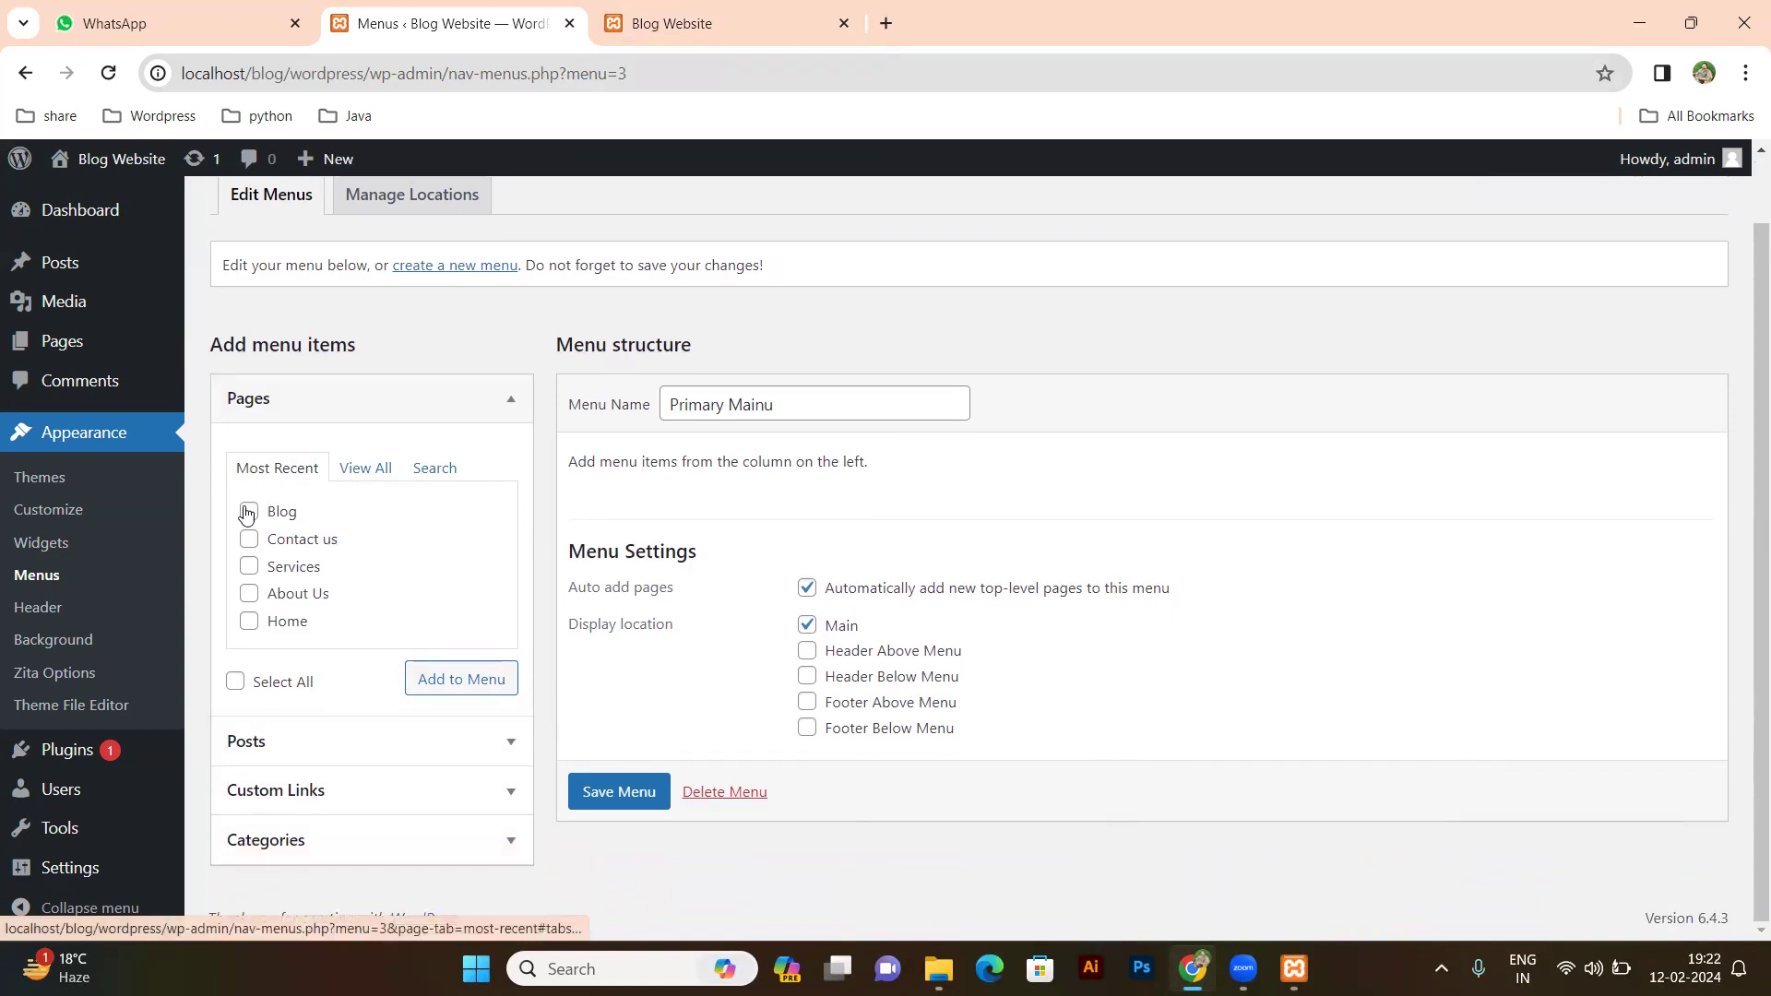
{"action": "left_click", "coordinate": [368, 471]}
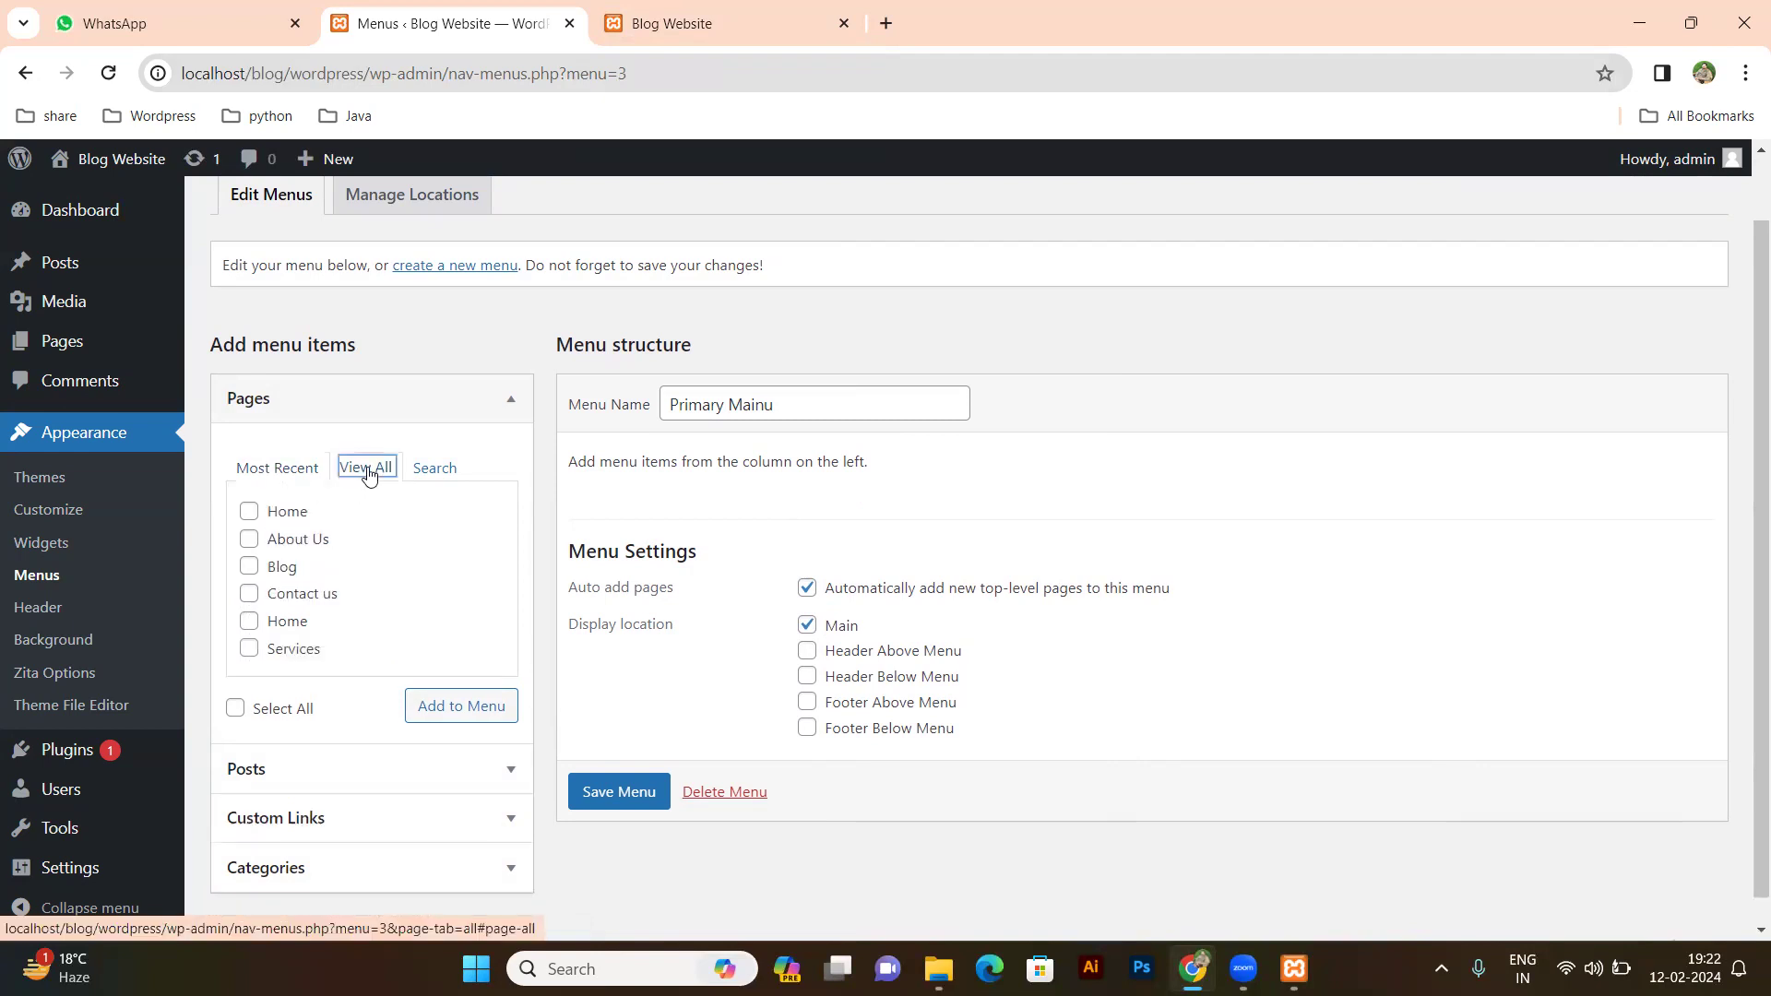
{"action": "left_click", "coordinate": [249, 512]}
{"action": "left_click", "coordinate": [250, 541]}
{"action": "left_click", "coordinate": [249, 567]}
{"action": "left_click", "coordinate": [249, 593]}
{"action": "left_click", "coordinate": [249, 621]}
{"action": "left_click", "coordinate": [249, 648]}
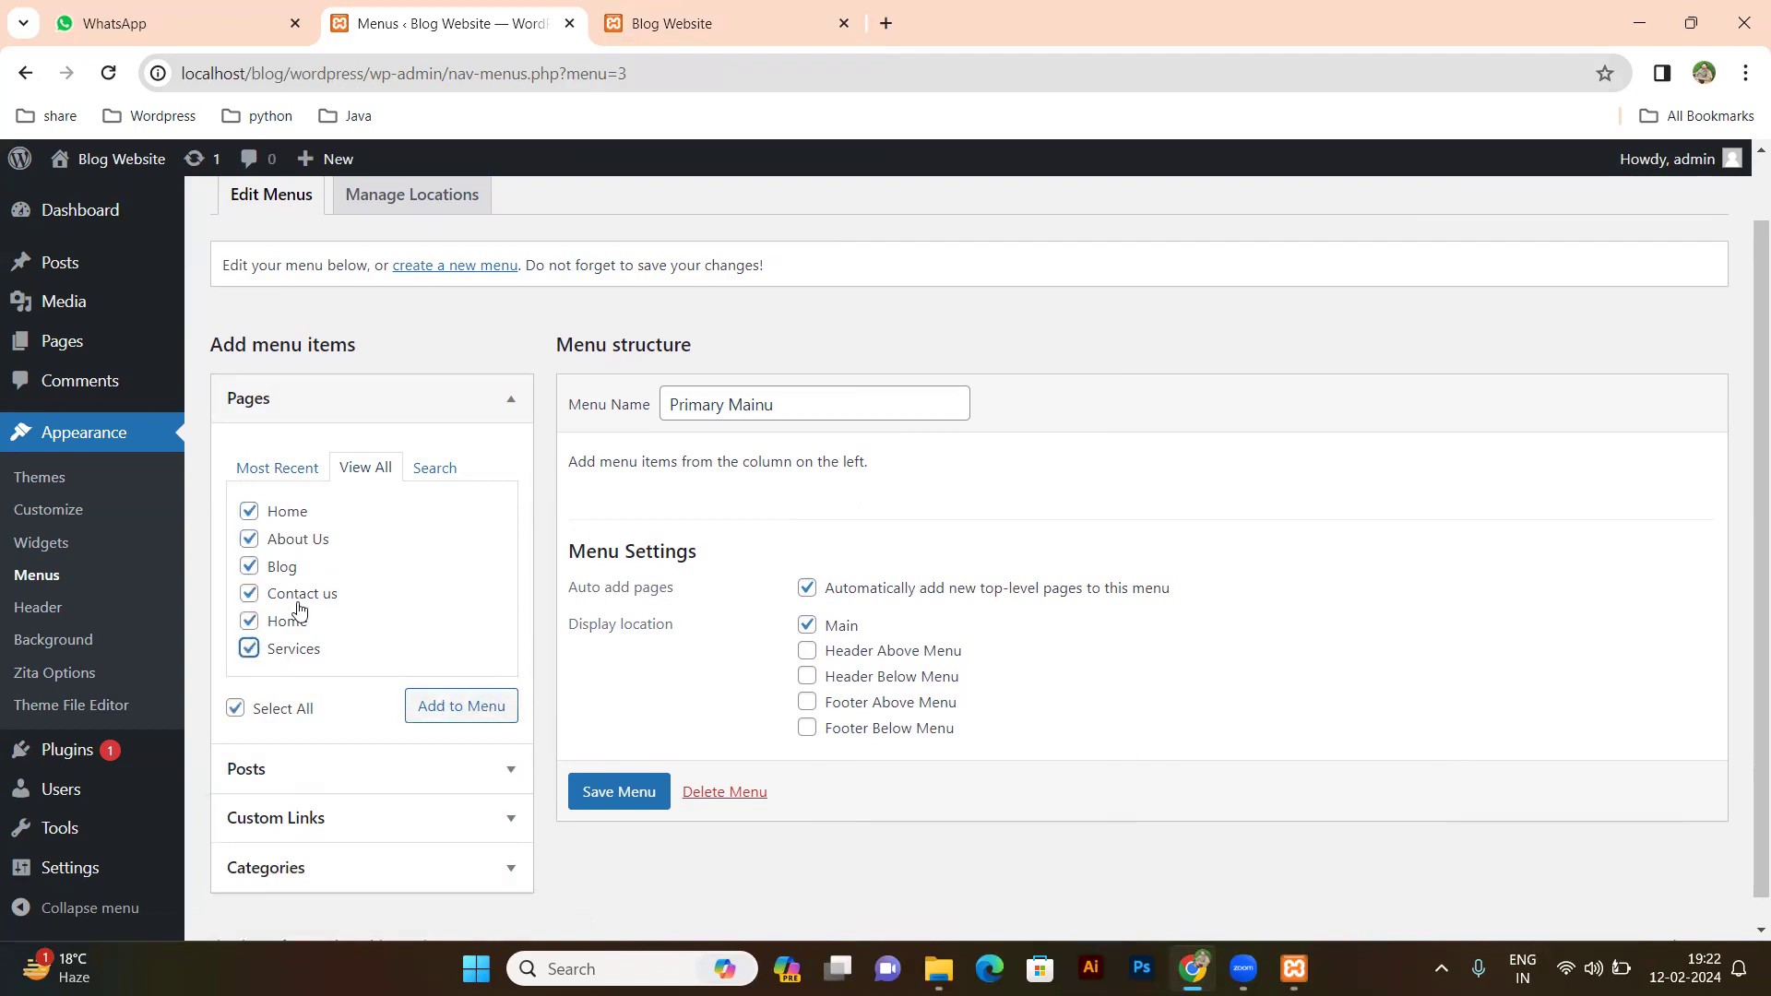
{"action": "left_click", "coordinate": [481, 713]}
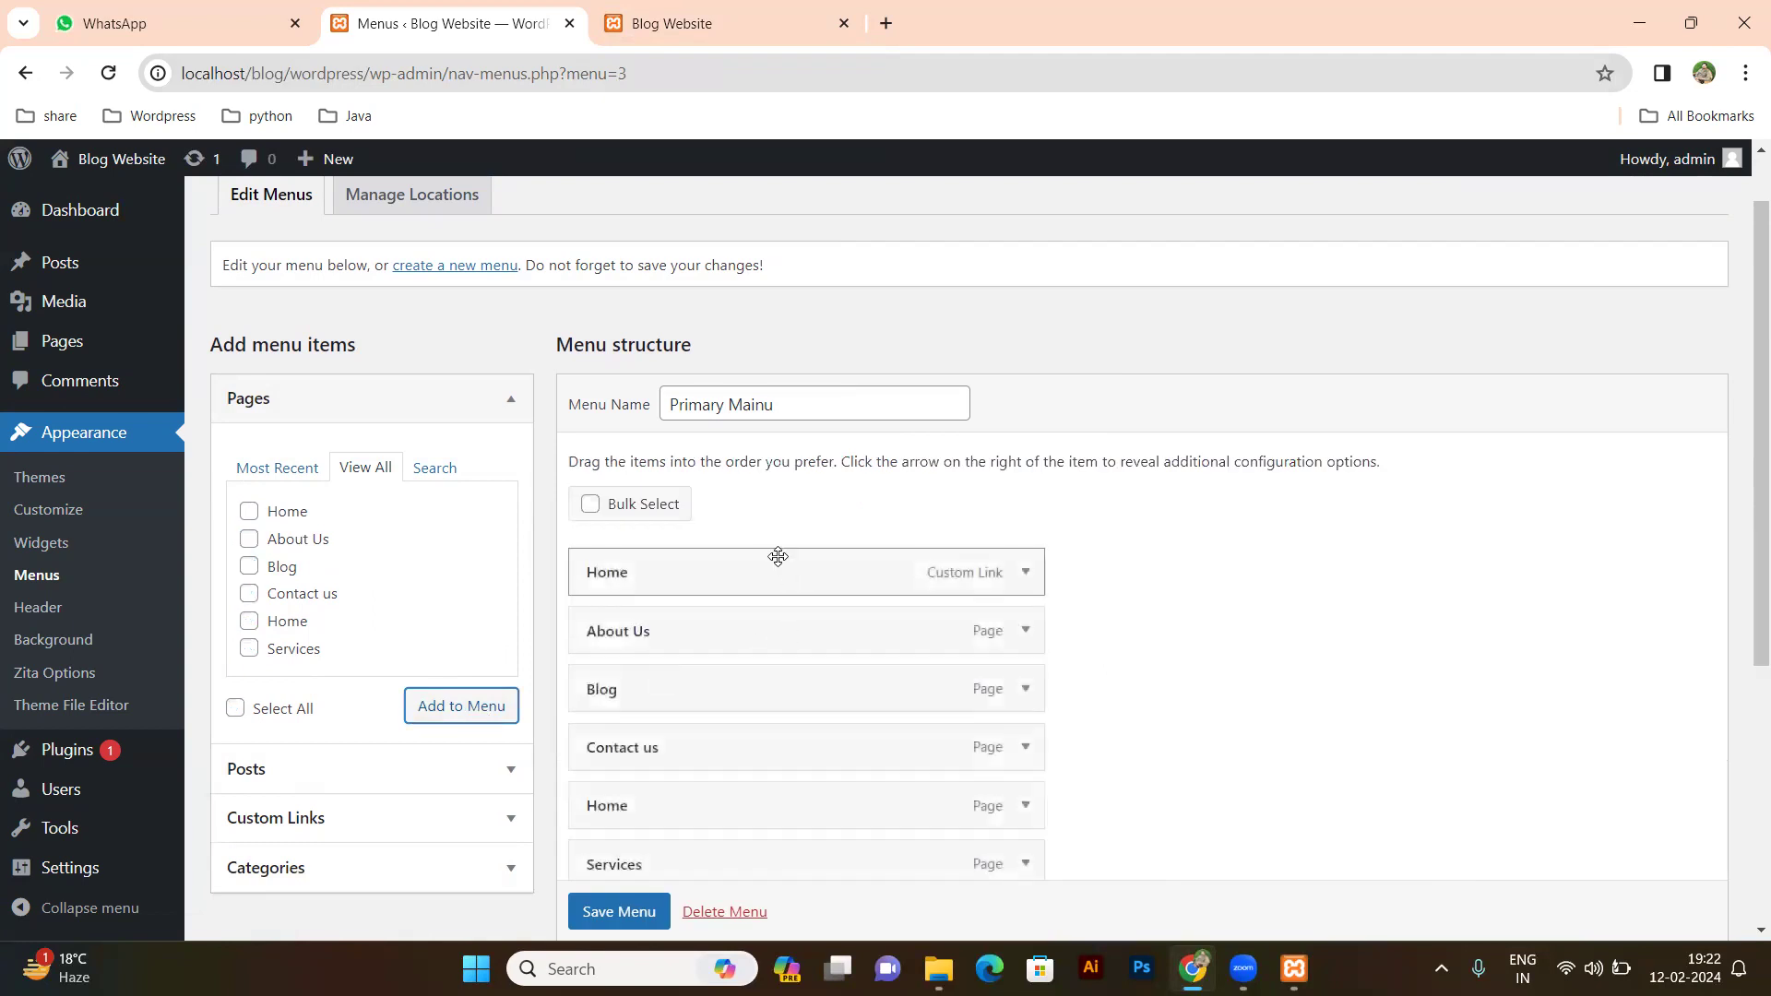
Inspect the two Home menu items and remove the duplicate that is a Page, keeping the Custom Link one.
{"action": "scroll", "coordinate": [758, 597], "scroll_direction": "down", "scroll_amount": 1}
{"action": "scroll", "coordinate": [755, 601], "scroll_direction": "down", "scroll_amount": 1}
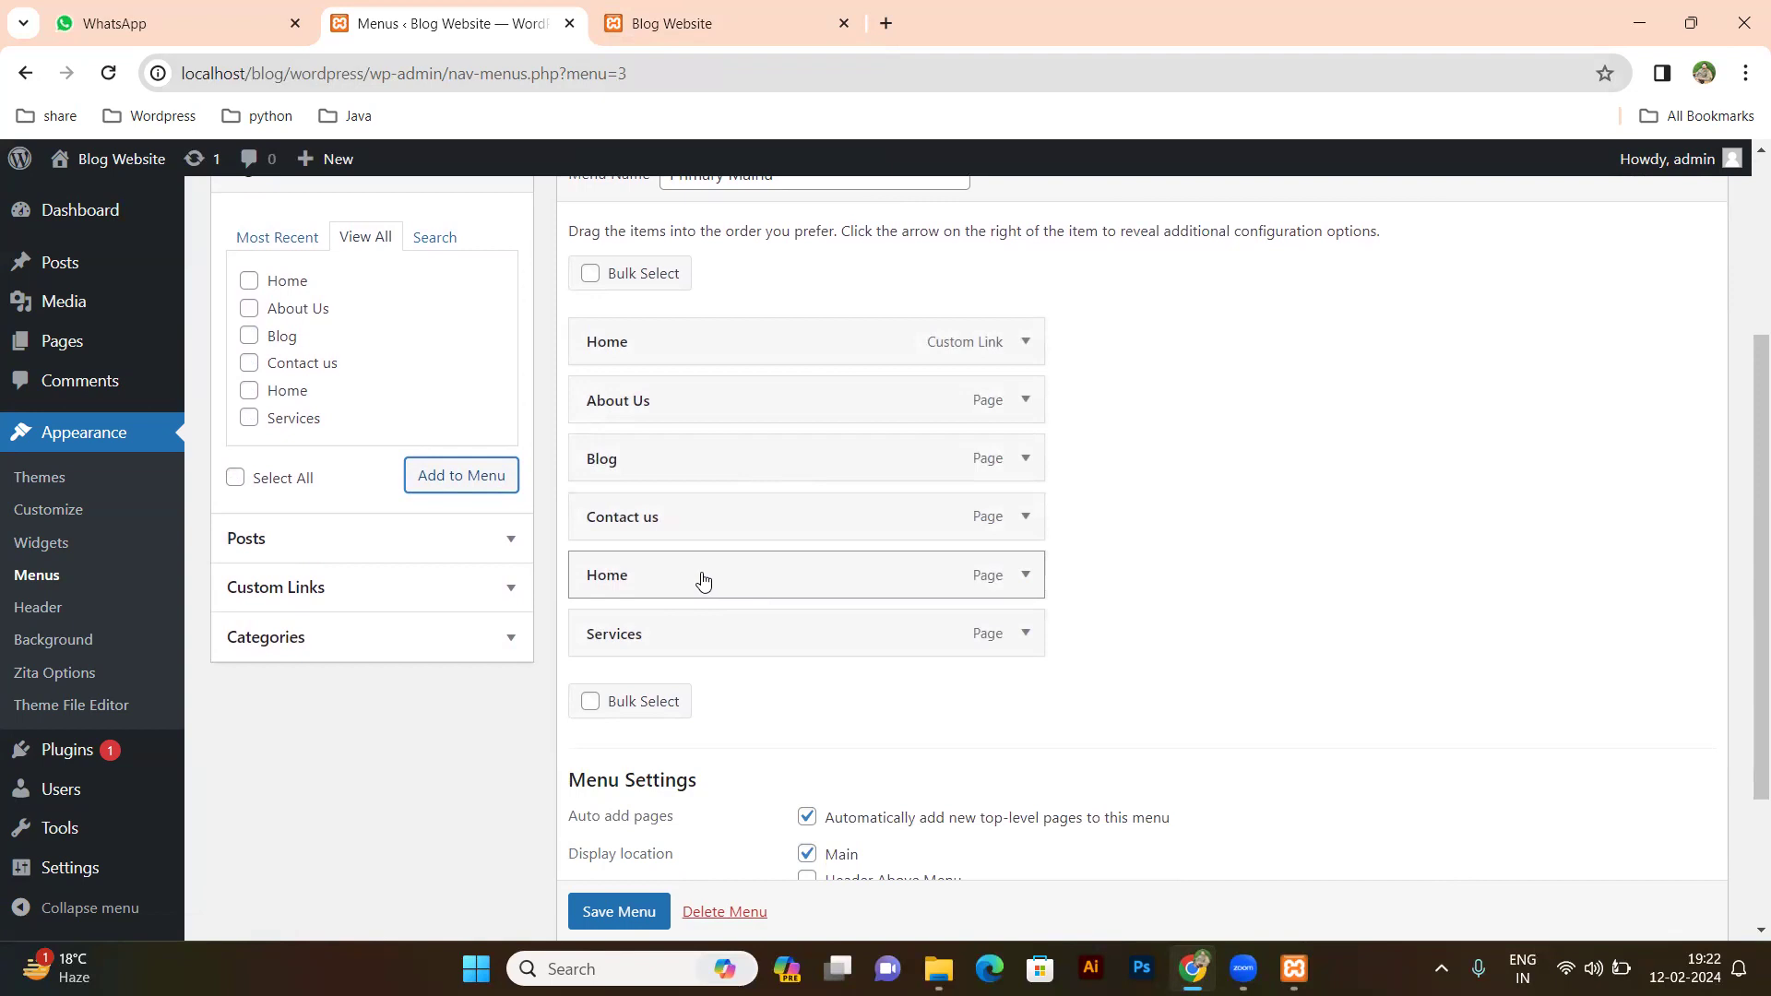
{"action": "left_click", "coordinate": [1026, 344]}
{"action": "left_click", "coordinate": [1030, 344]}
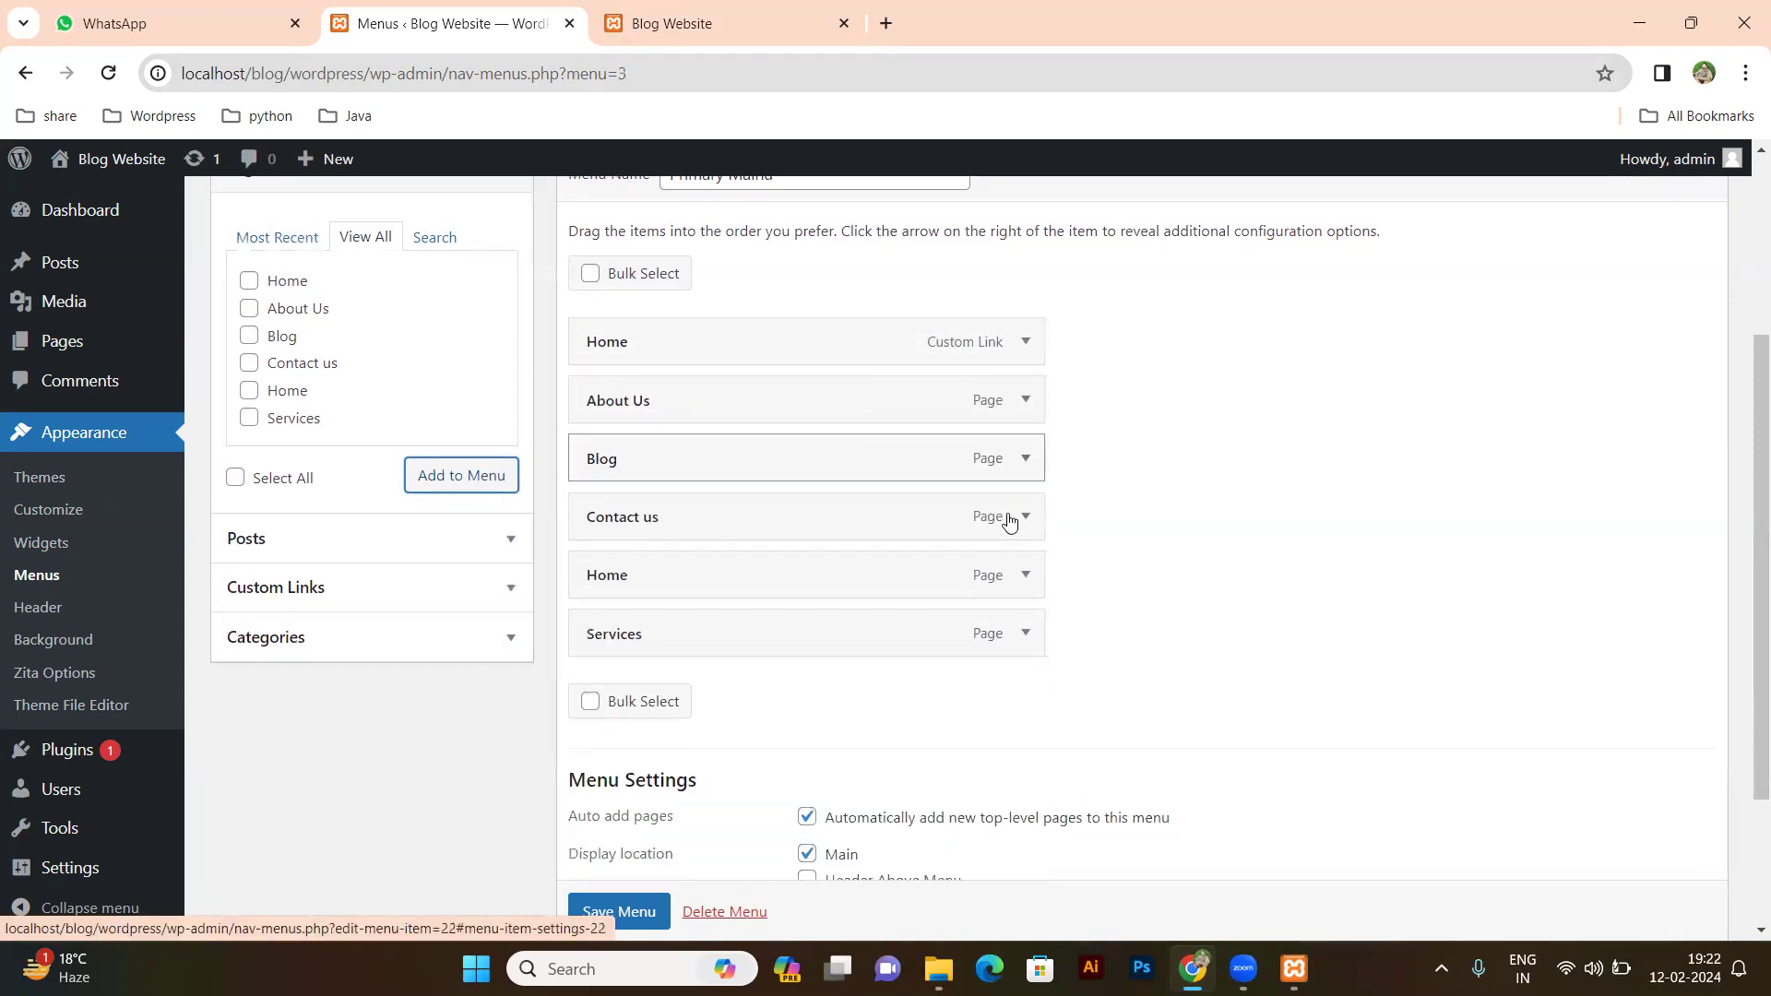
{"action": "left_click", "coordinate": [1025, 578]}
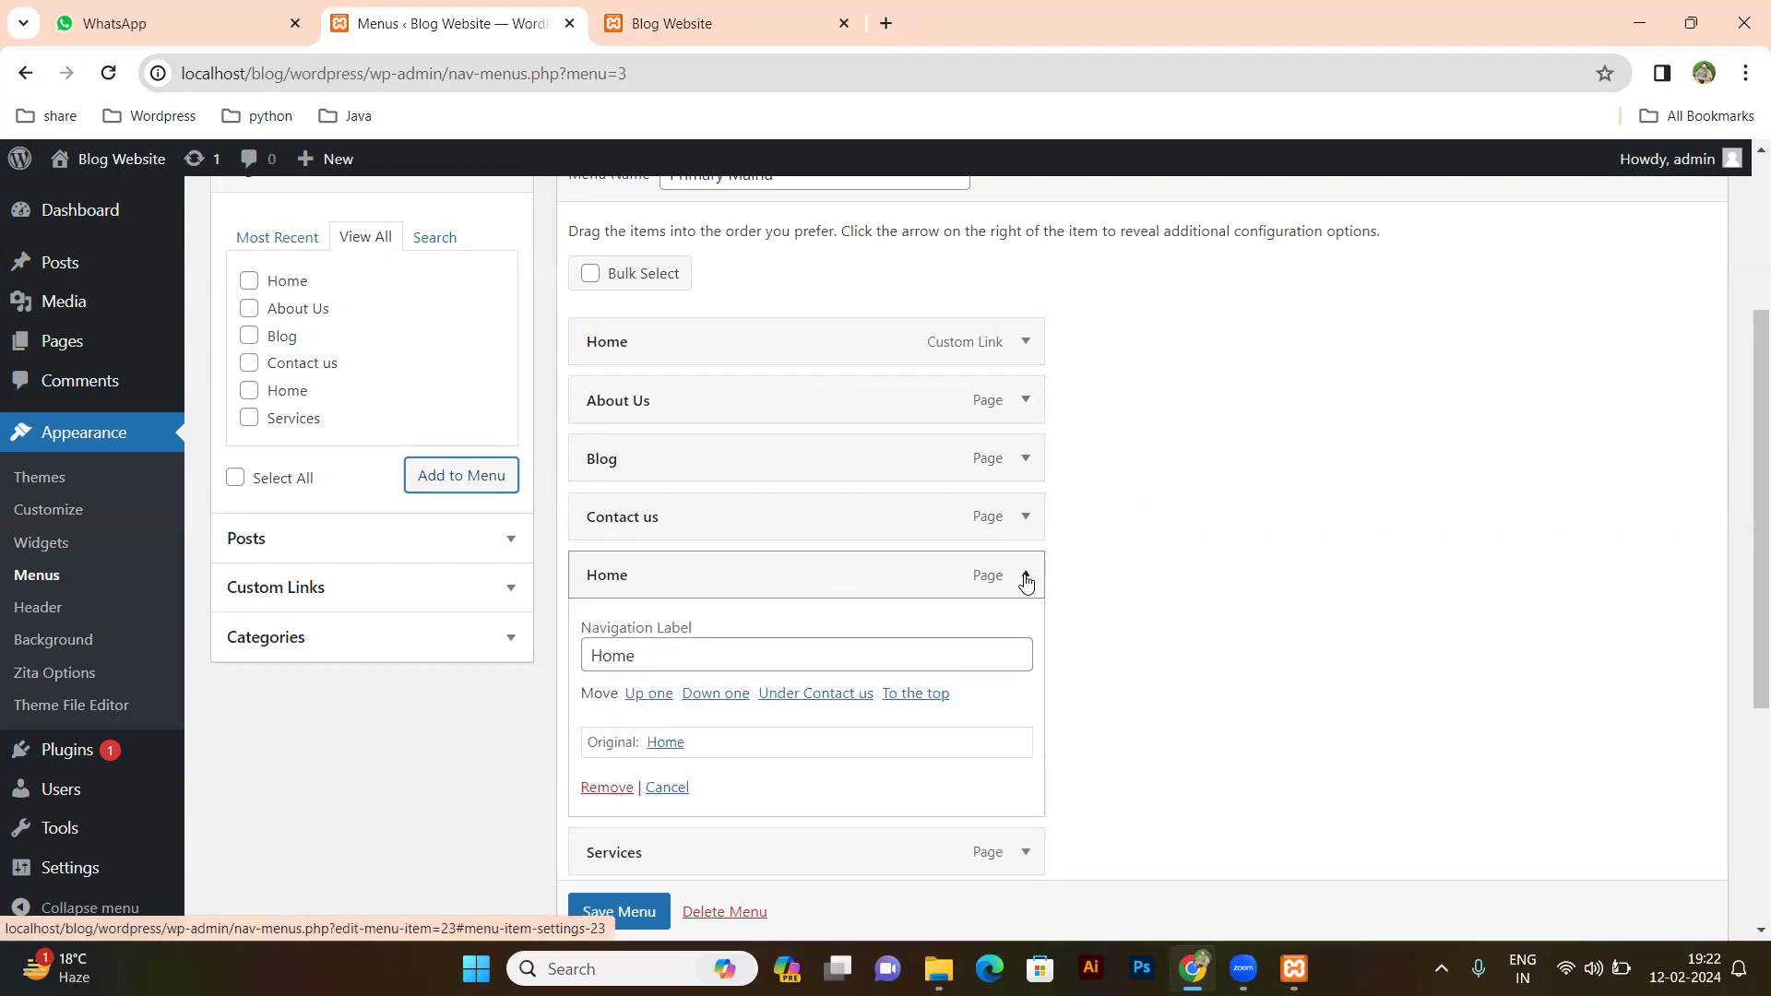
{"action": "left_click", "coordinate": [1025, 578]}
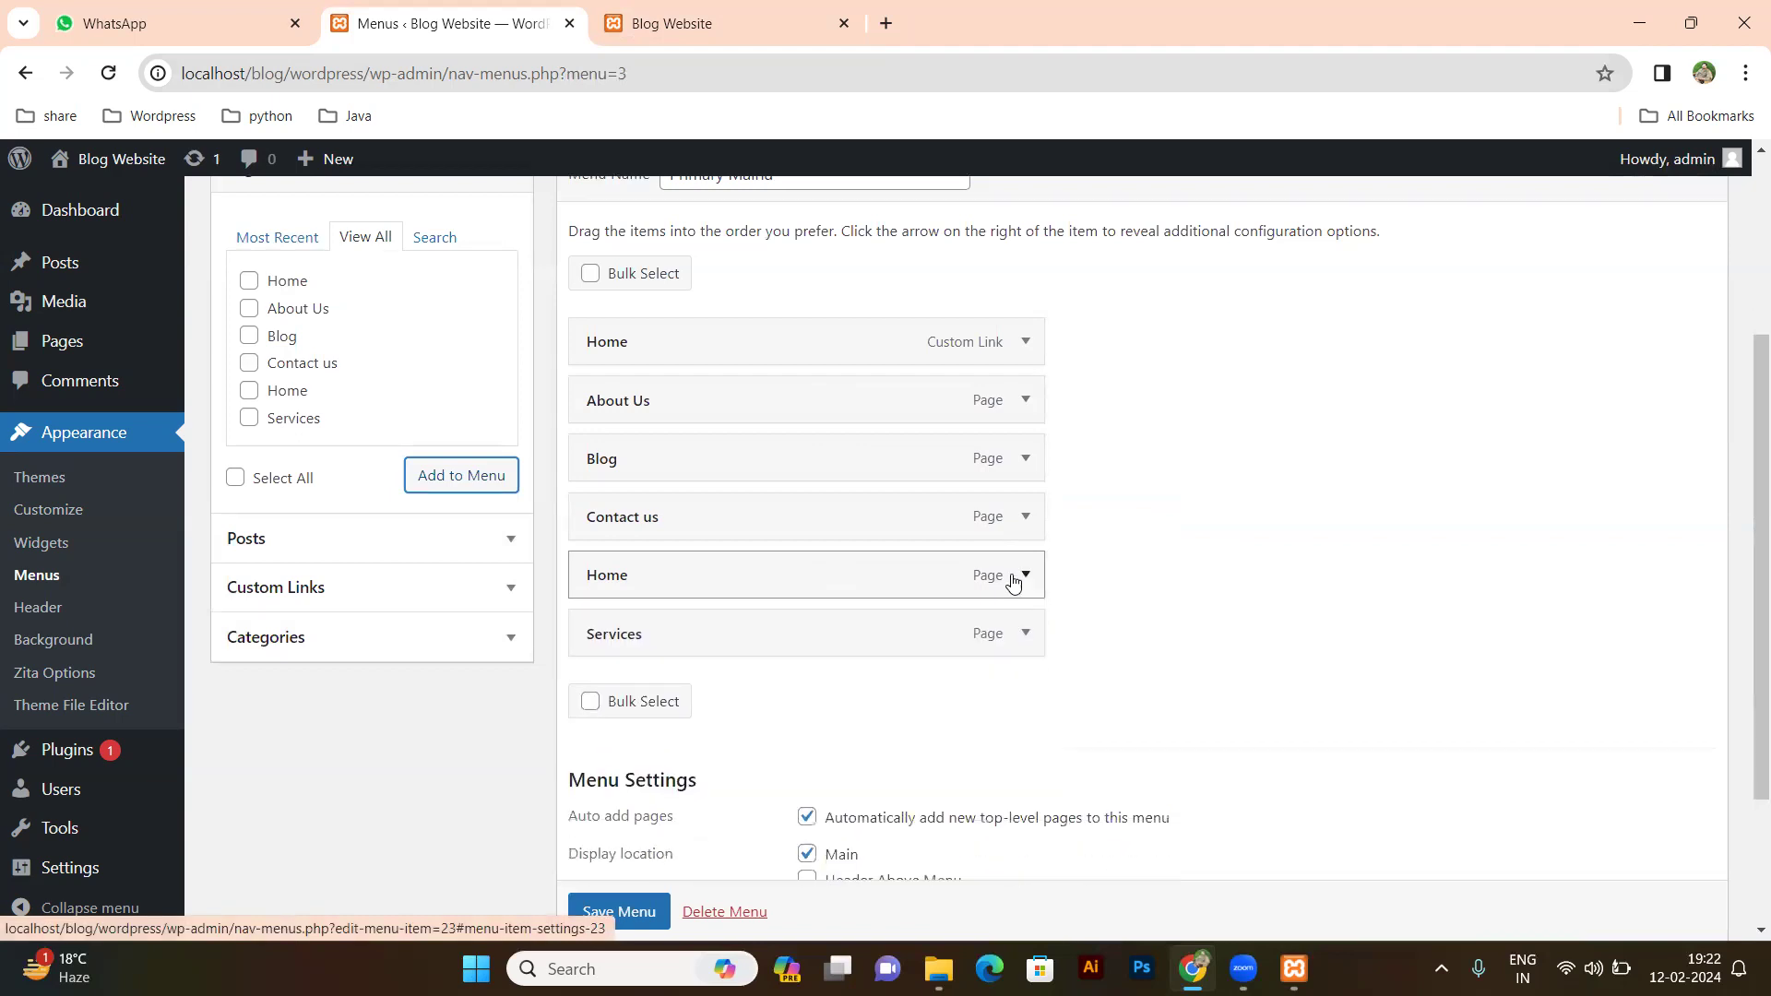
{"action": "left_click", "coordinate": [1026, 344]}
{"action": "left_click", "coordinate": [1027, 344]}
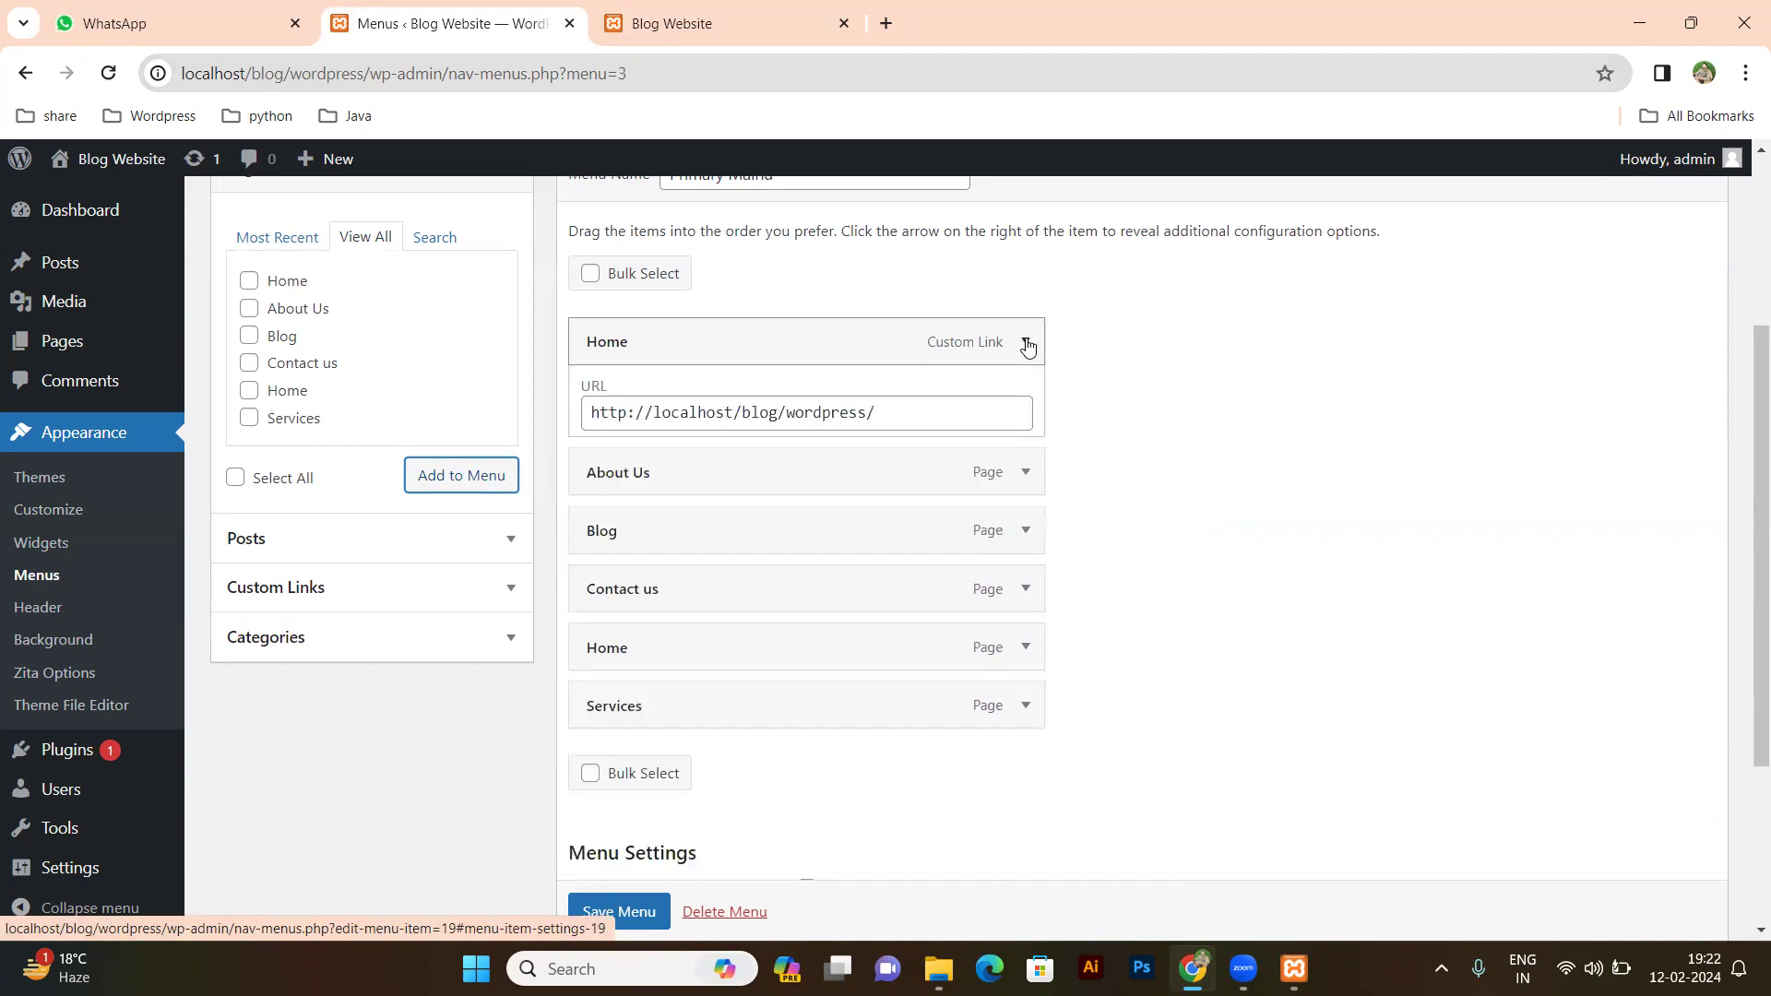
{"action": "left_click", "coordinate": [1035, 578]}
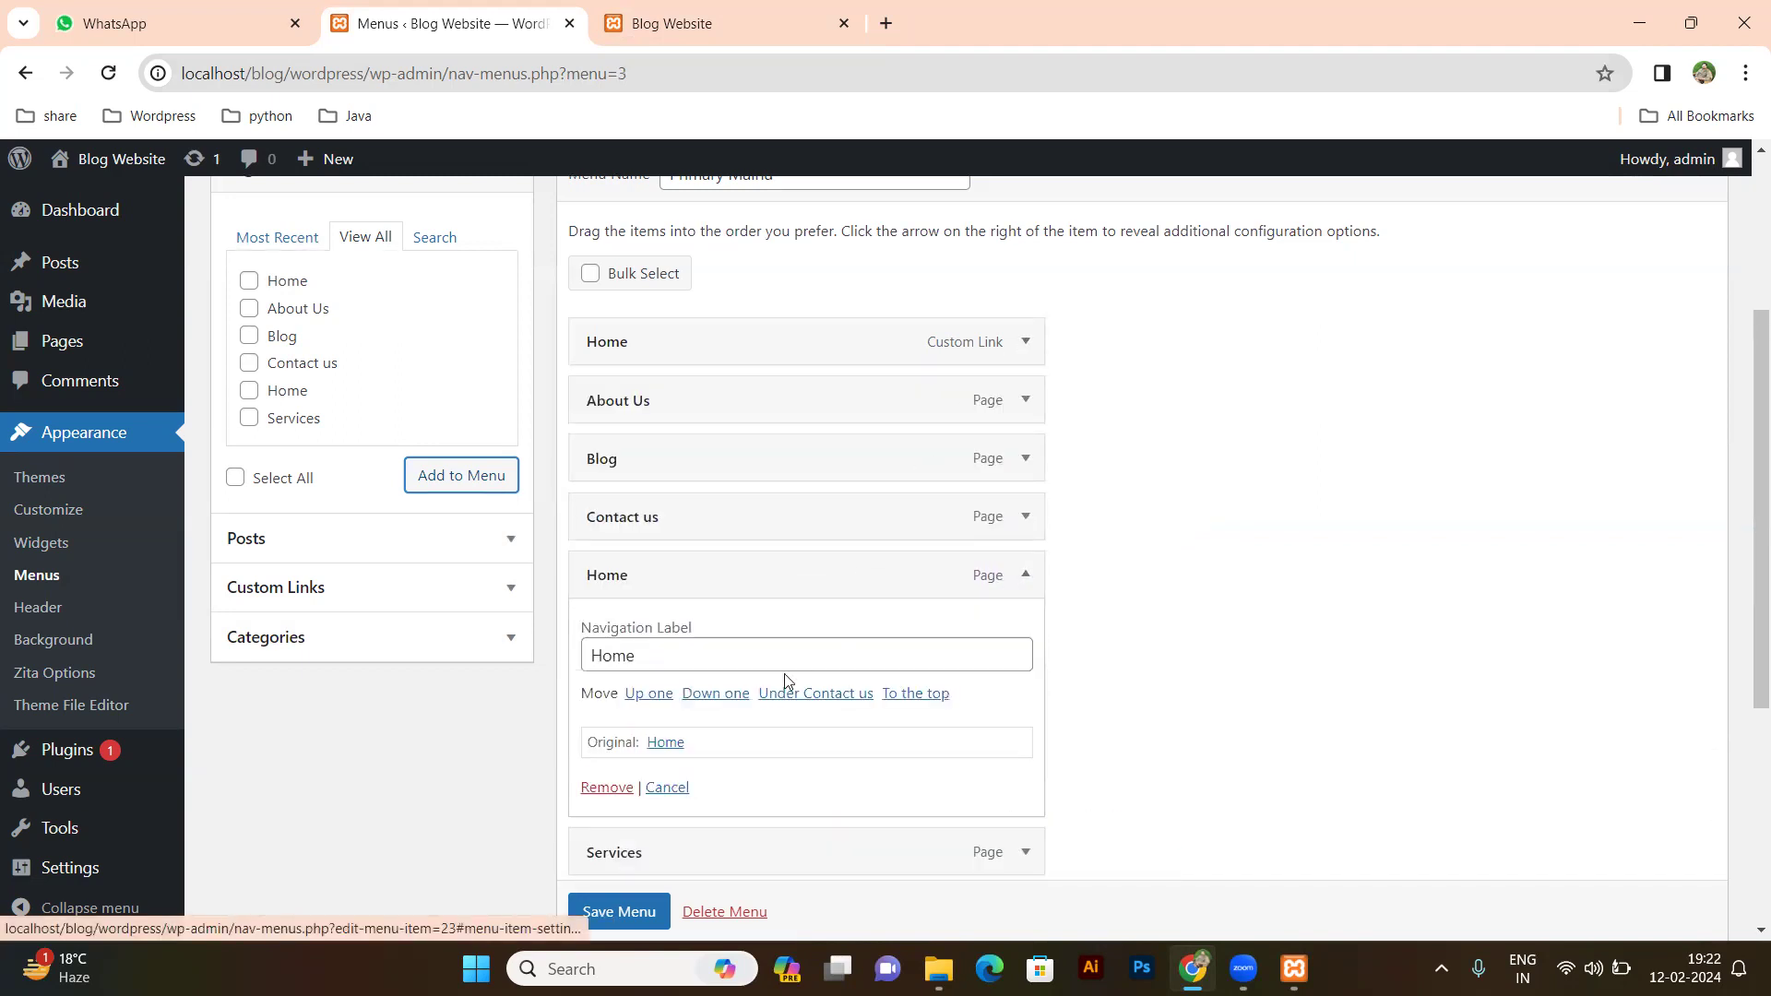
{"action": "left_click", "coordinate": [602, 786]}
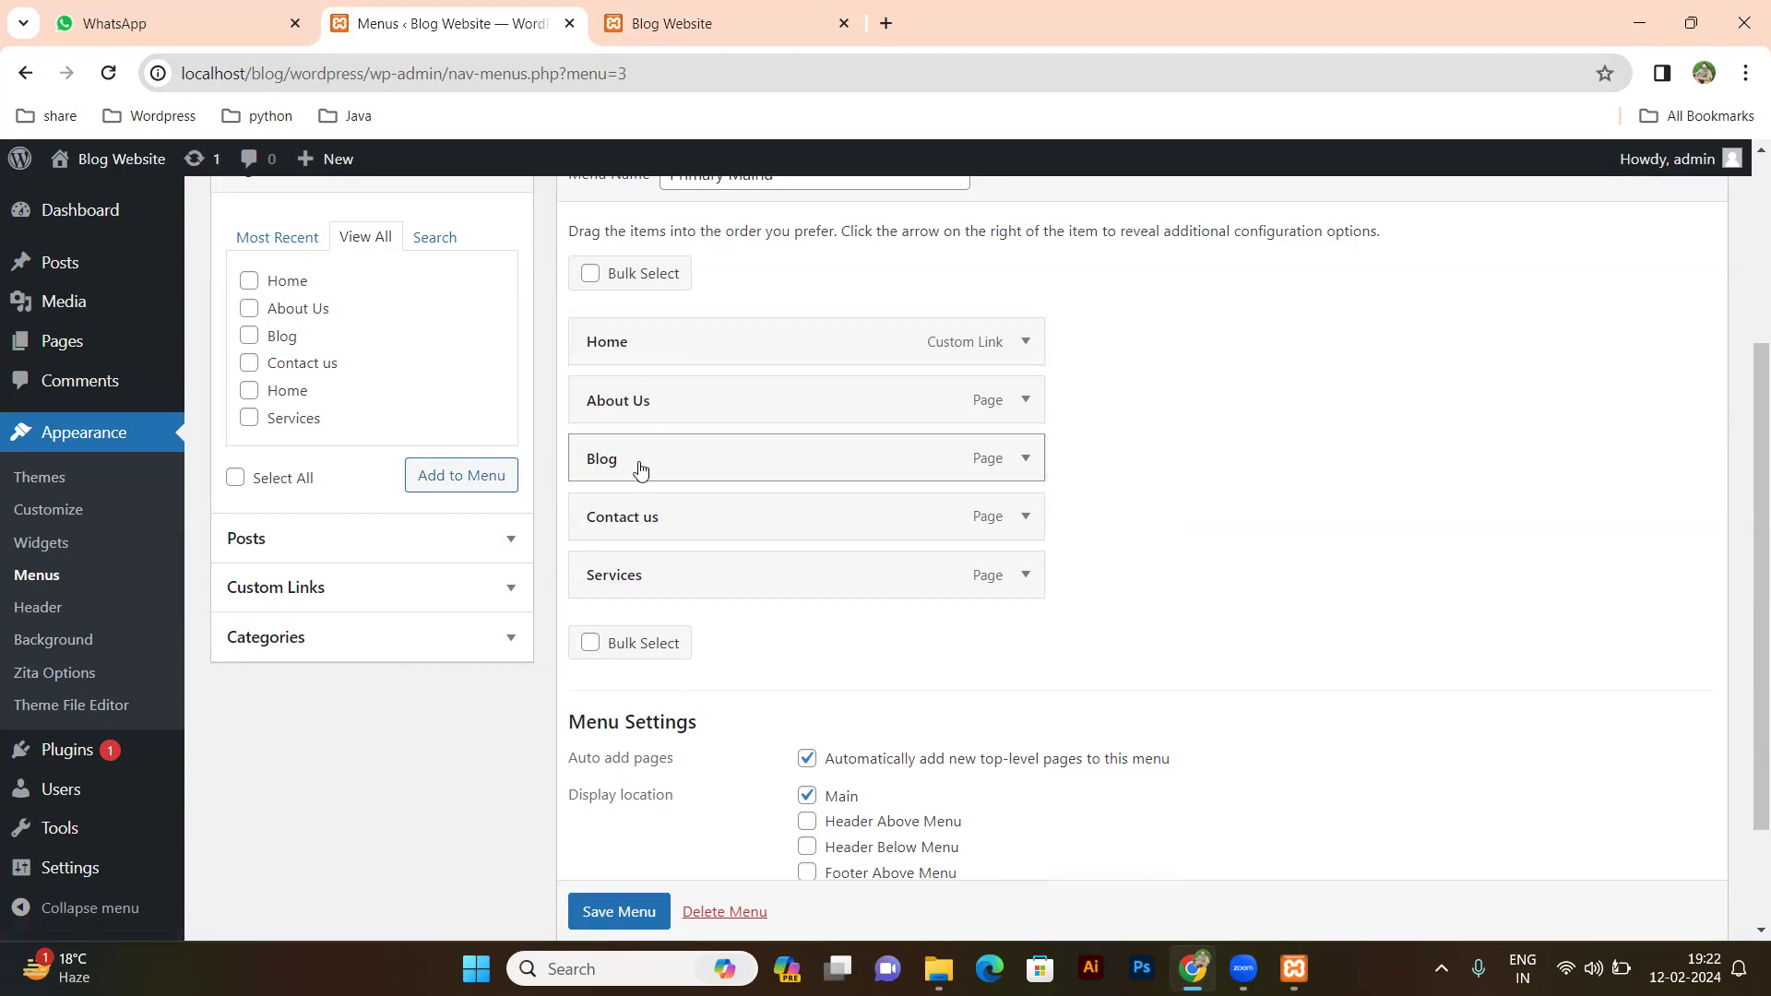
Move Services directly below About Us in the menu structure and save the menu.
{"action": "left_click_drag", "start_coordinate": [645, 591], "coordinate": [723, 455]}
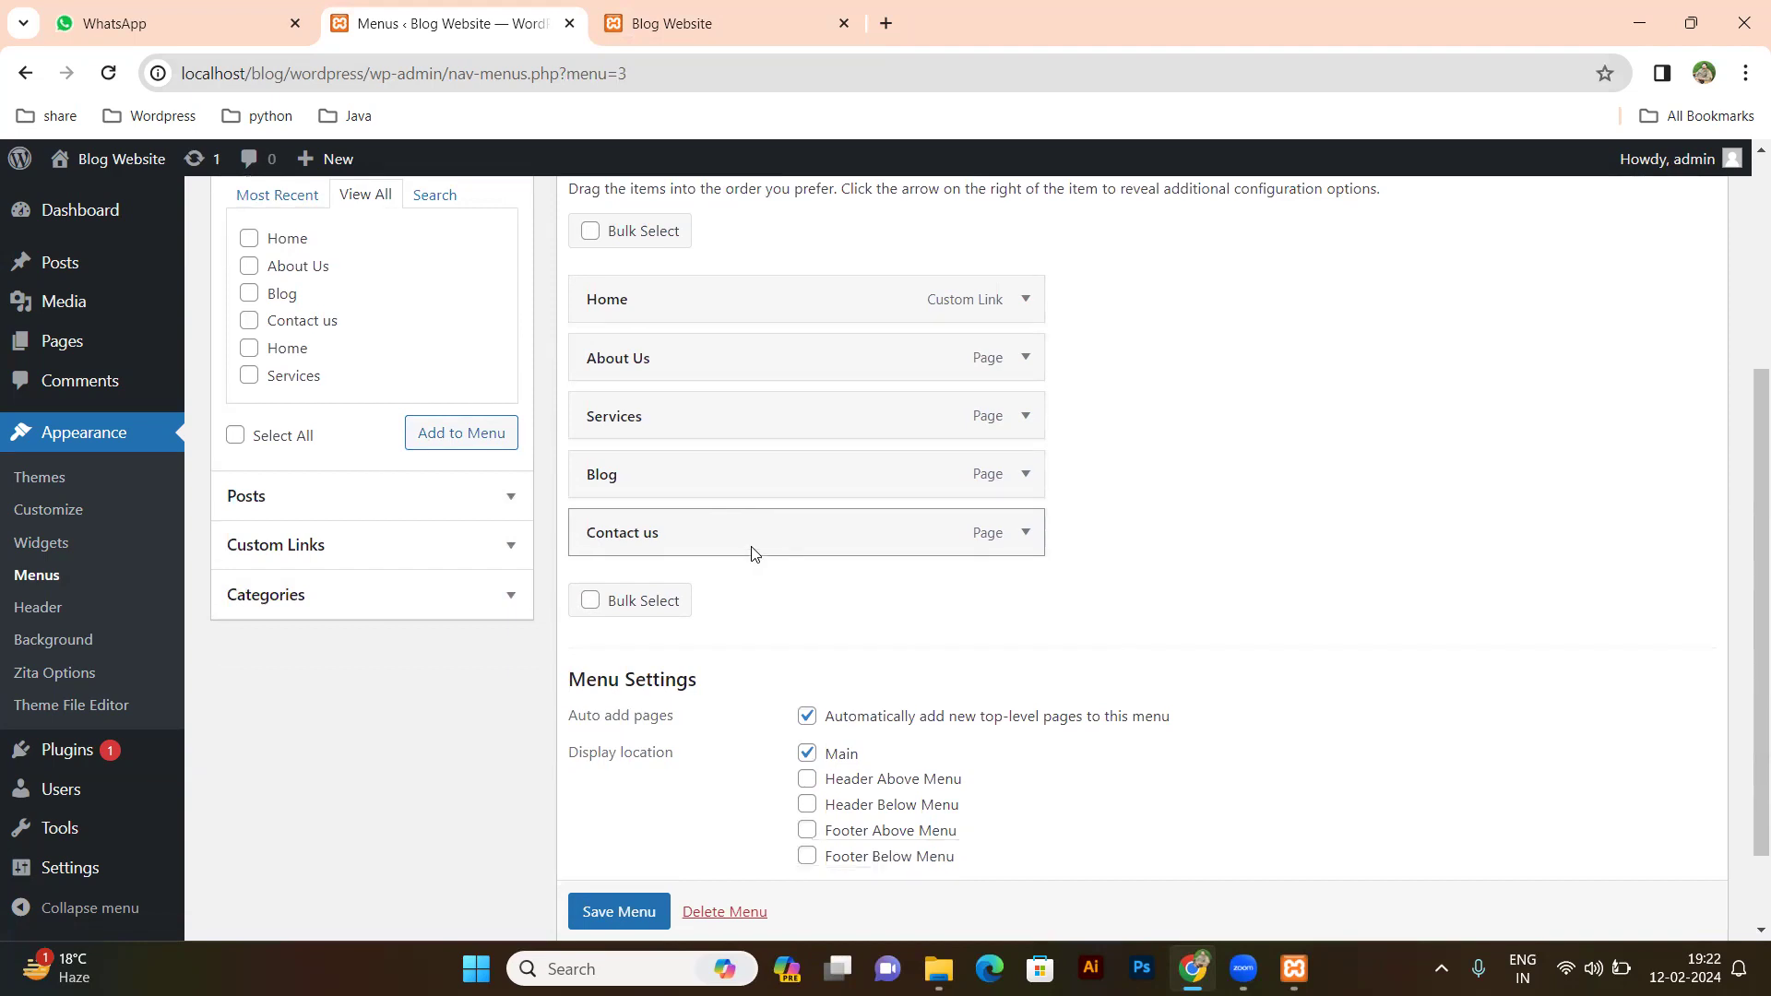
{"action": "scroll", "coordinate": [750, 553], "scroll_direction": "down", "scroll_amount": 2}
{"action": "left_click", "coordinate": [652, 811]}
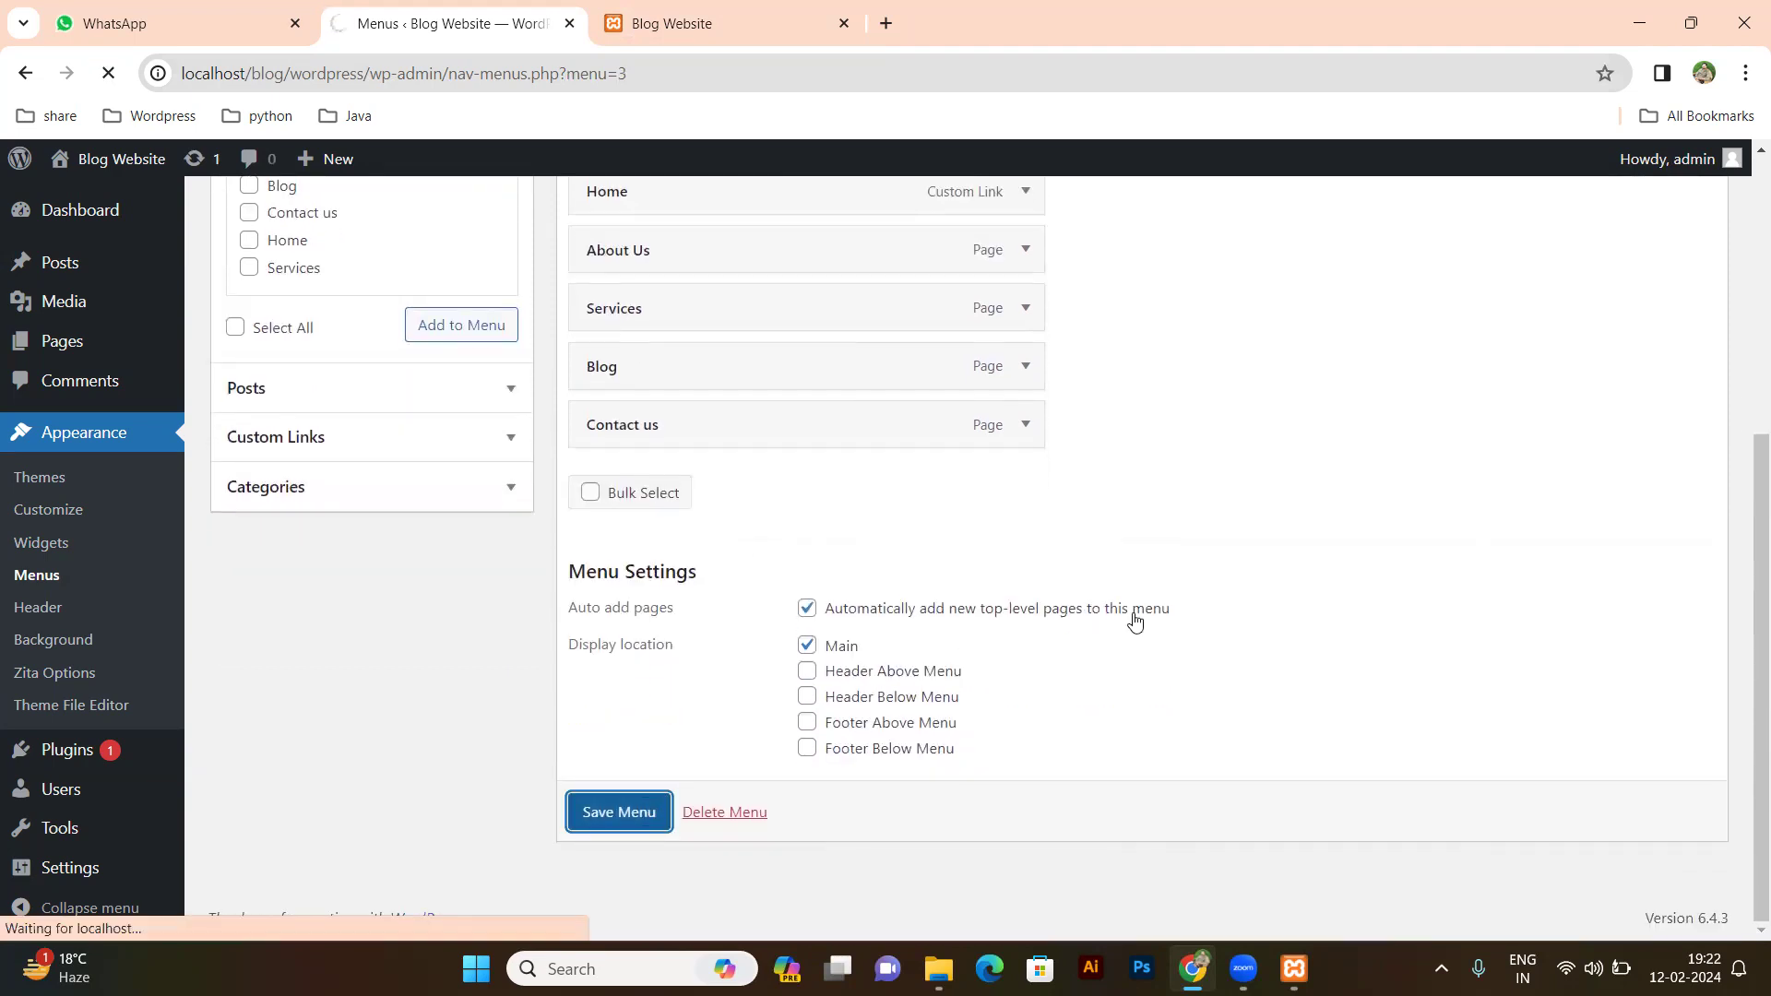
Reload the live site, check the order of the header navigation links, and return to the menu management screen.
{"action": "left_click", "coordinate": [679, 41]}
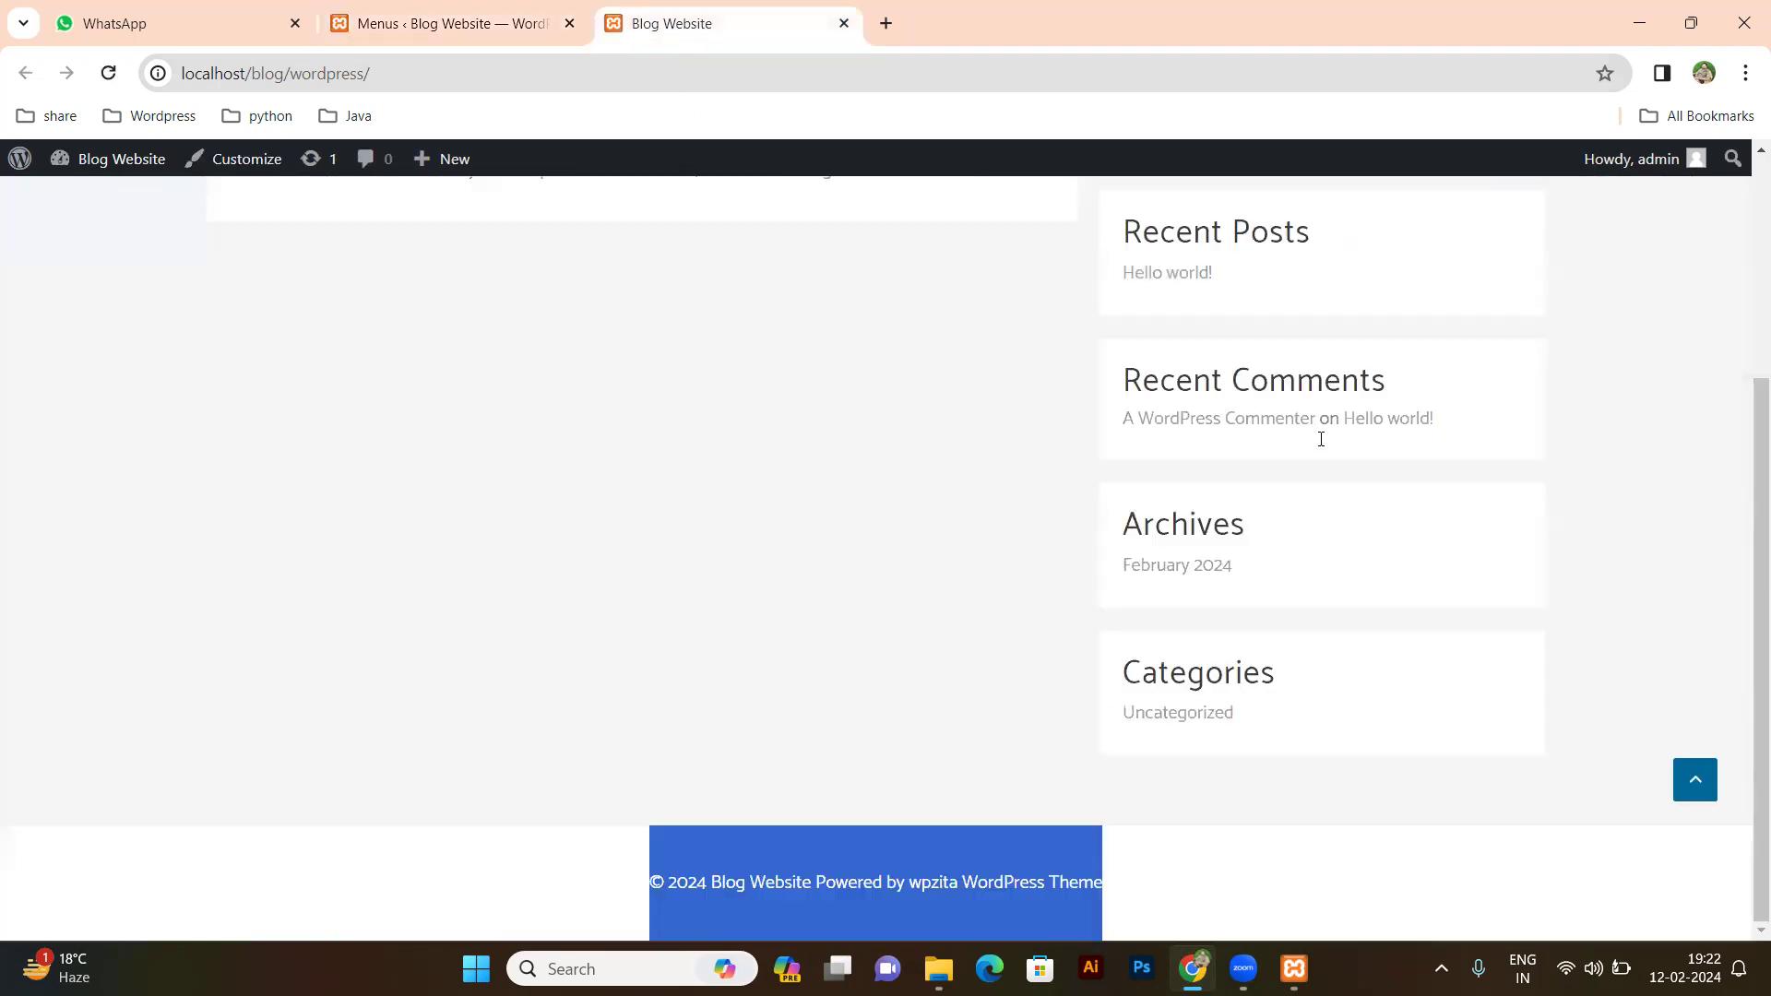
{"action": "scroll", "coordinate": [806, 584], "scroll_direction": "up", "scroll_amount": 3}
{"action": "key", "text": "F5"}
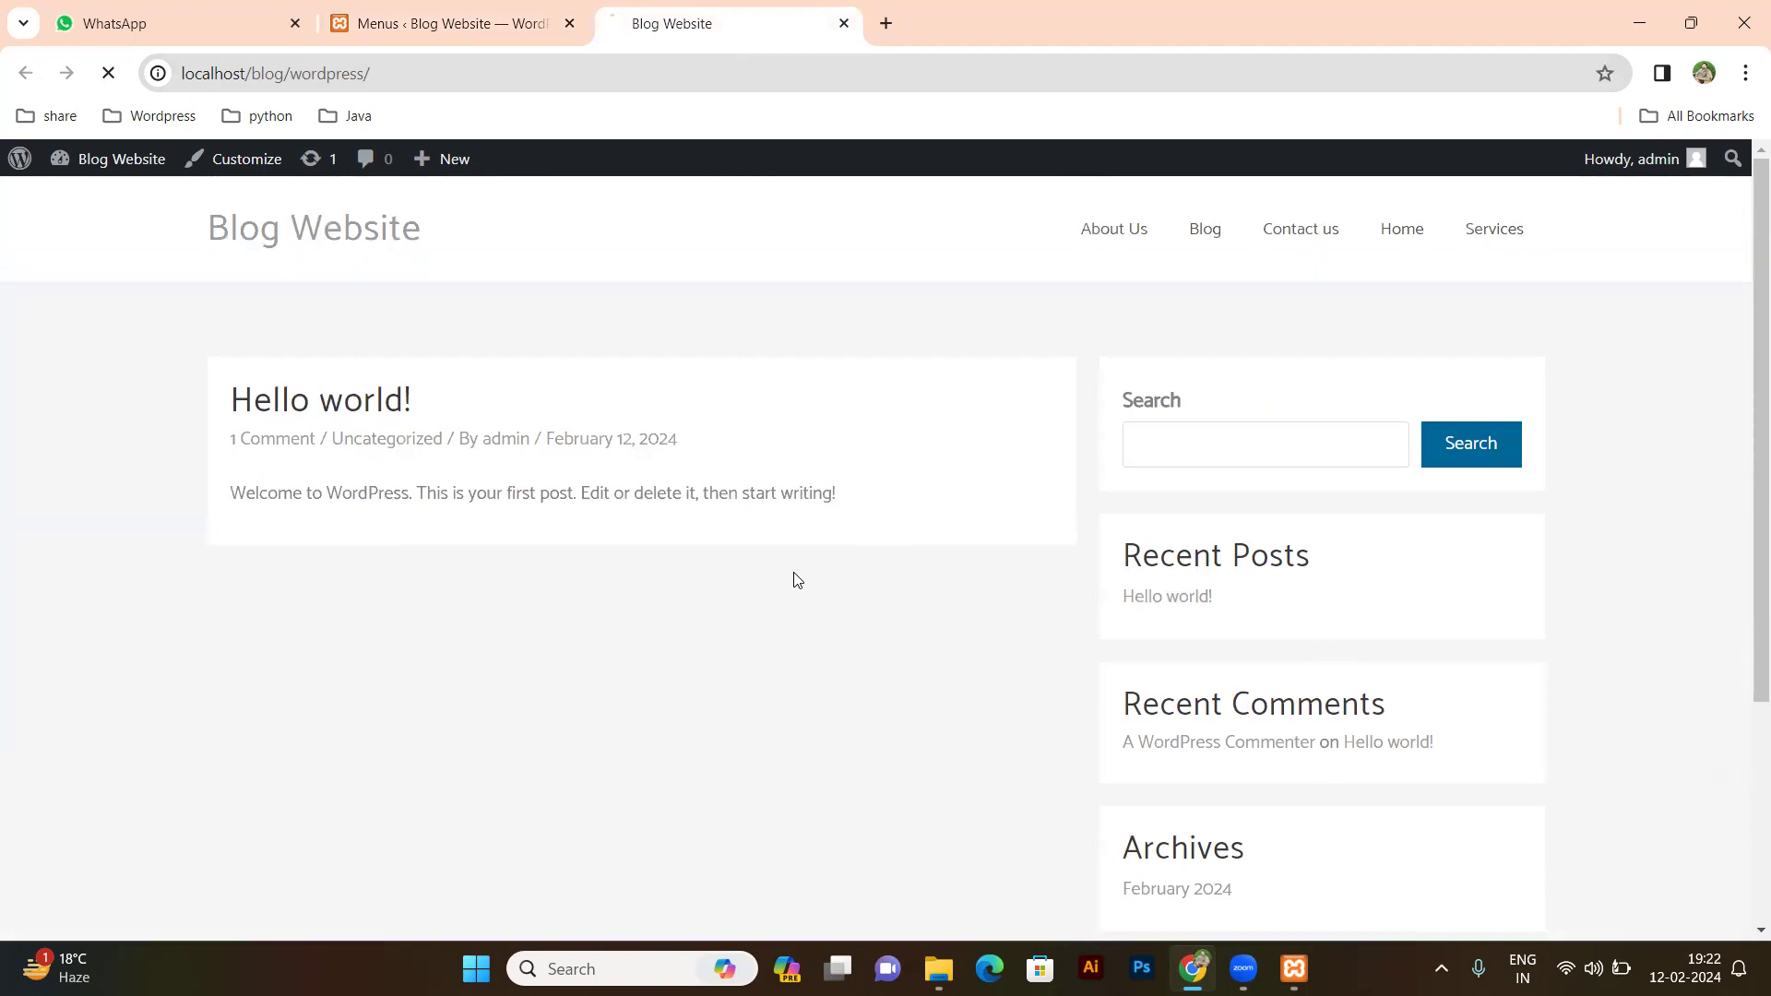
{"action": "left_click_drag", "start_coordinate": [1210, 236], "coordinate": [1530, 233]}
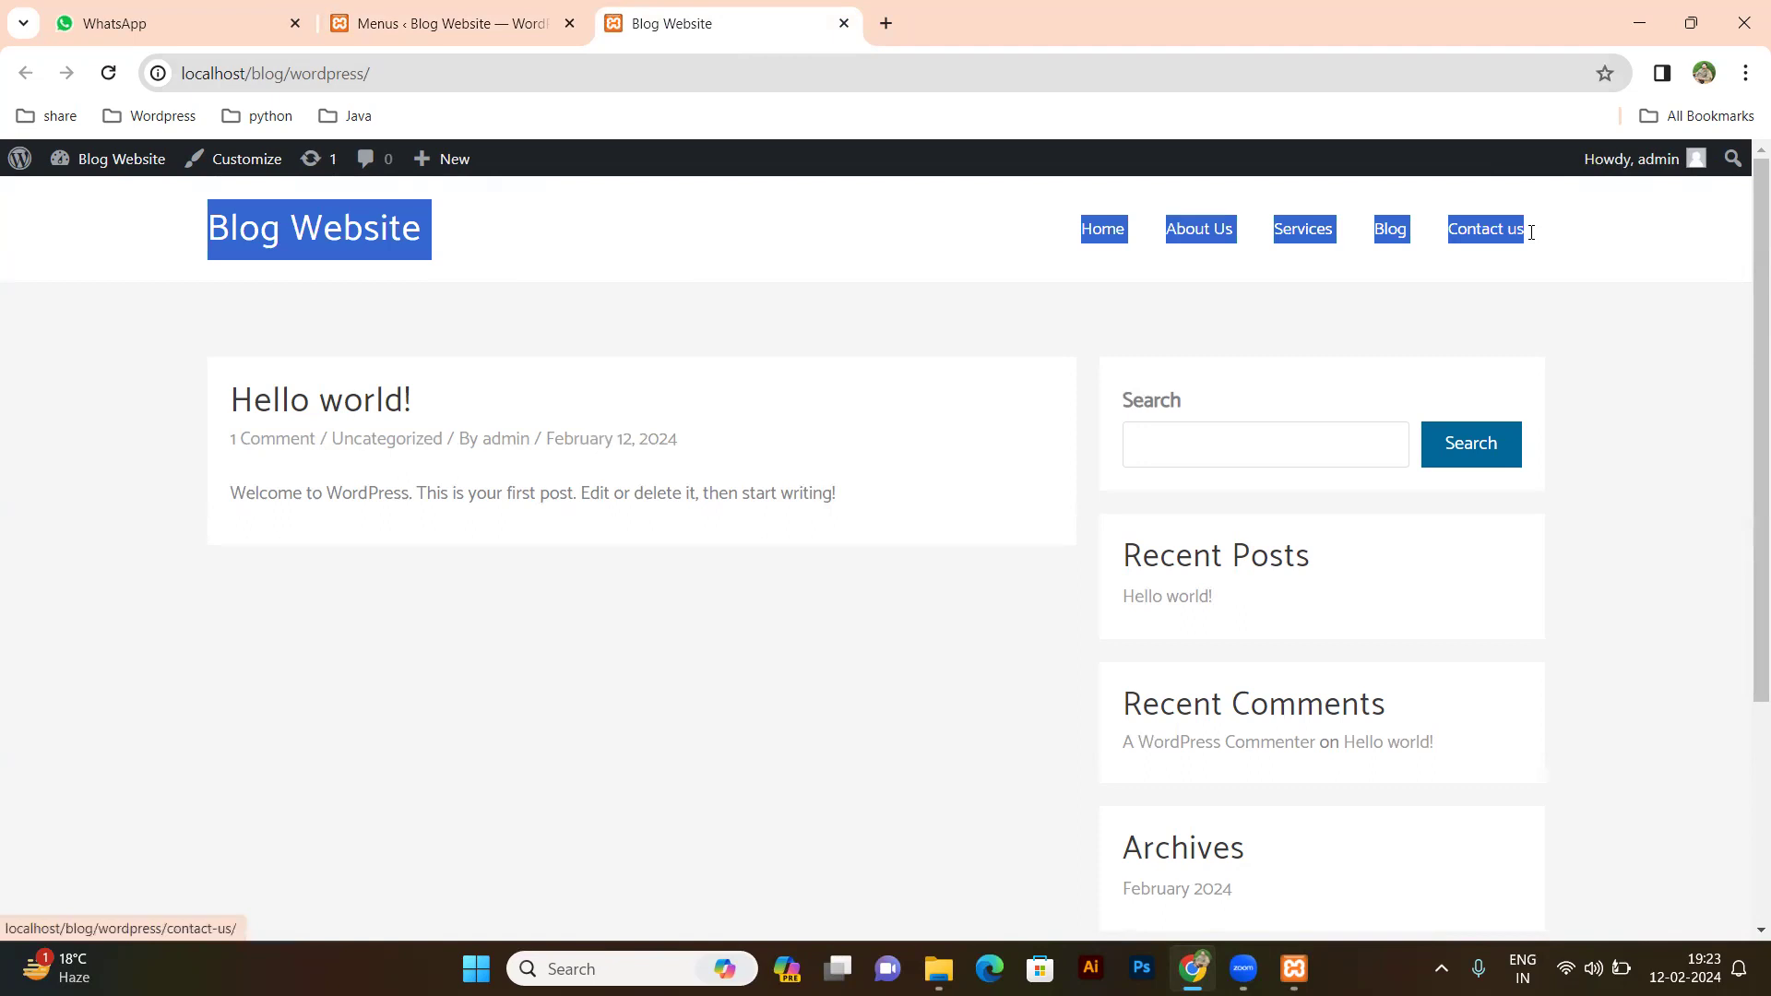
{"action": "left_click", "coordinate": [1549, 238]}
{"action": "left_click_drag", "start_coordinate": [1077, 231], "coordinate": [1193, 225]}
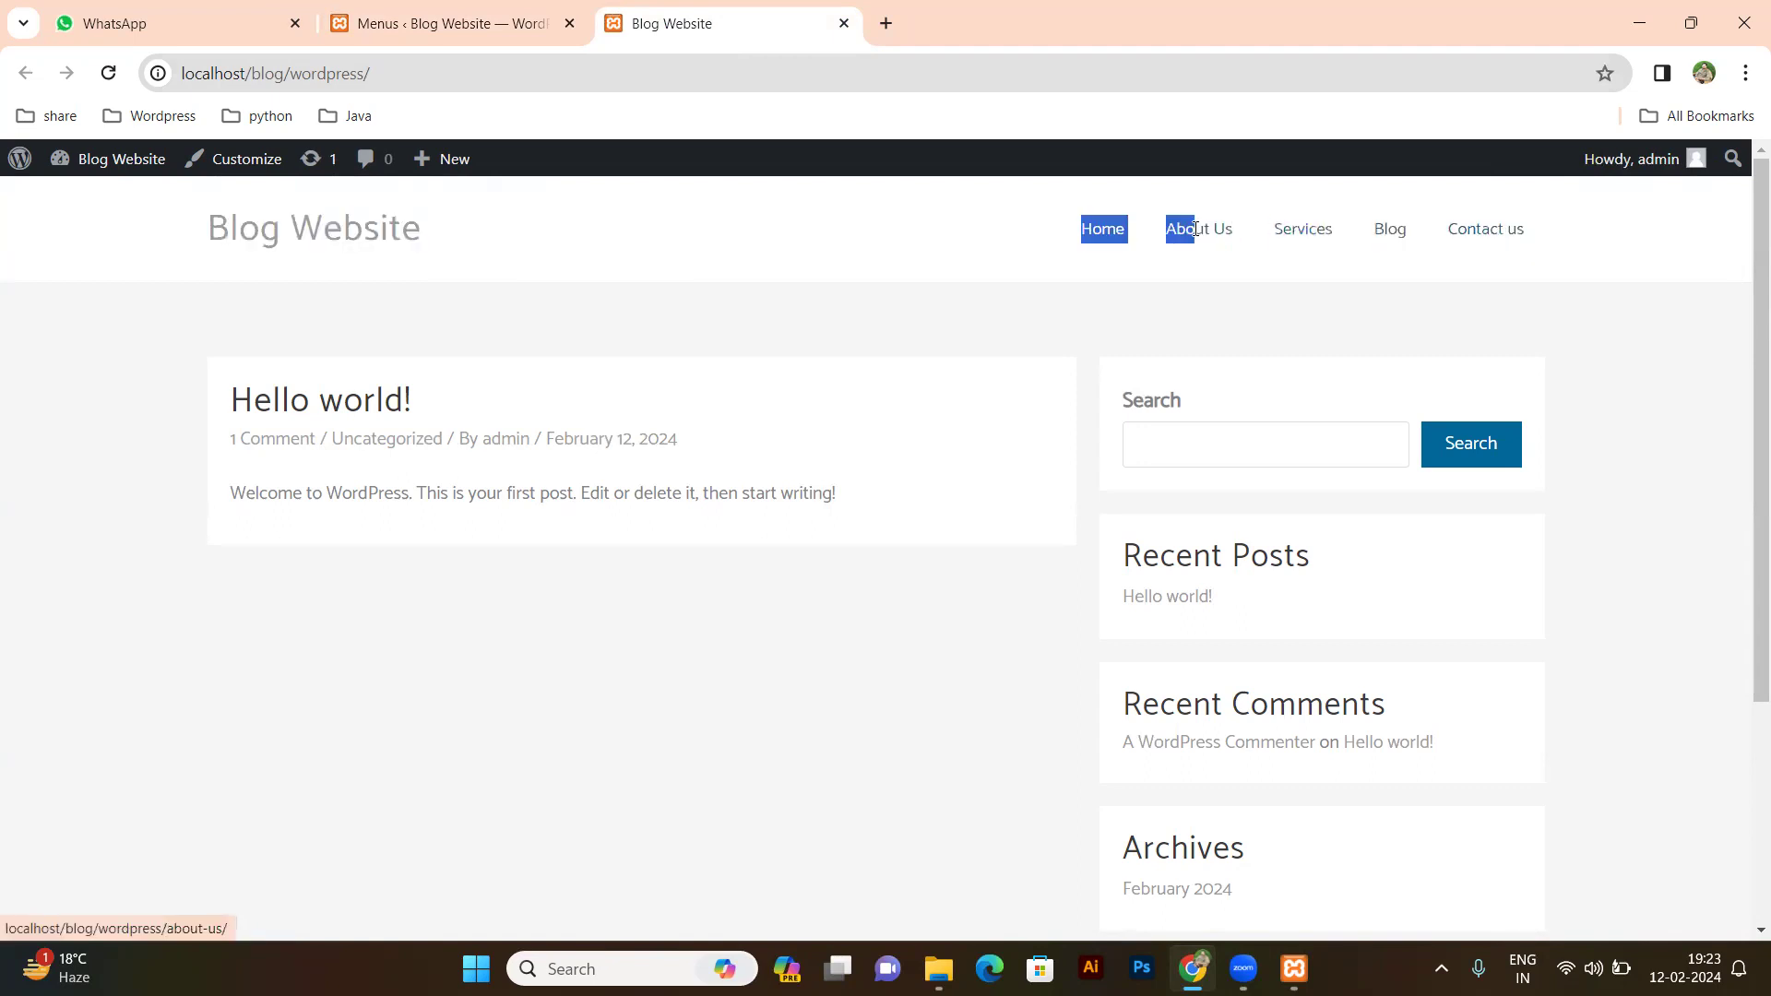
{"action": "left_click", "coordinate": [1554, 234]}
{"action": "left_click_drag", "start_coordinate": [1077, 230], "coordinate": [1538, 228]}
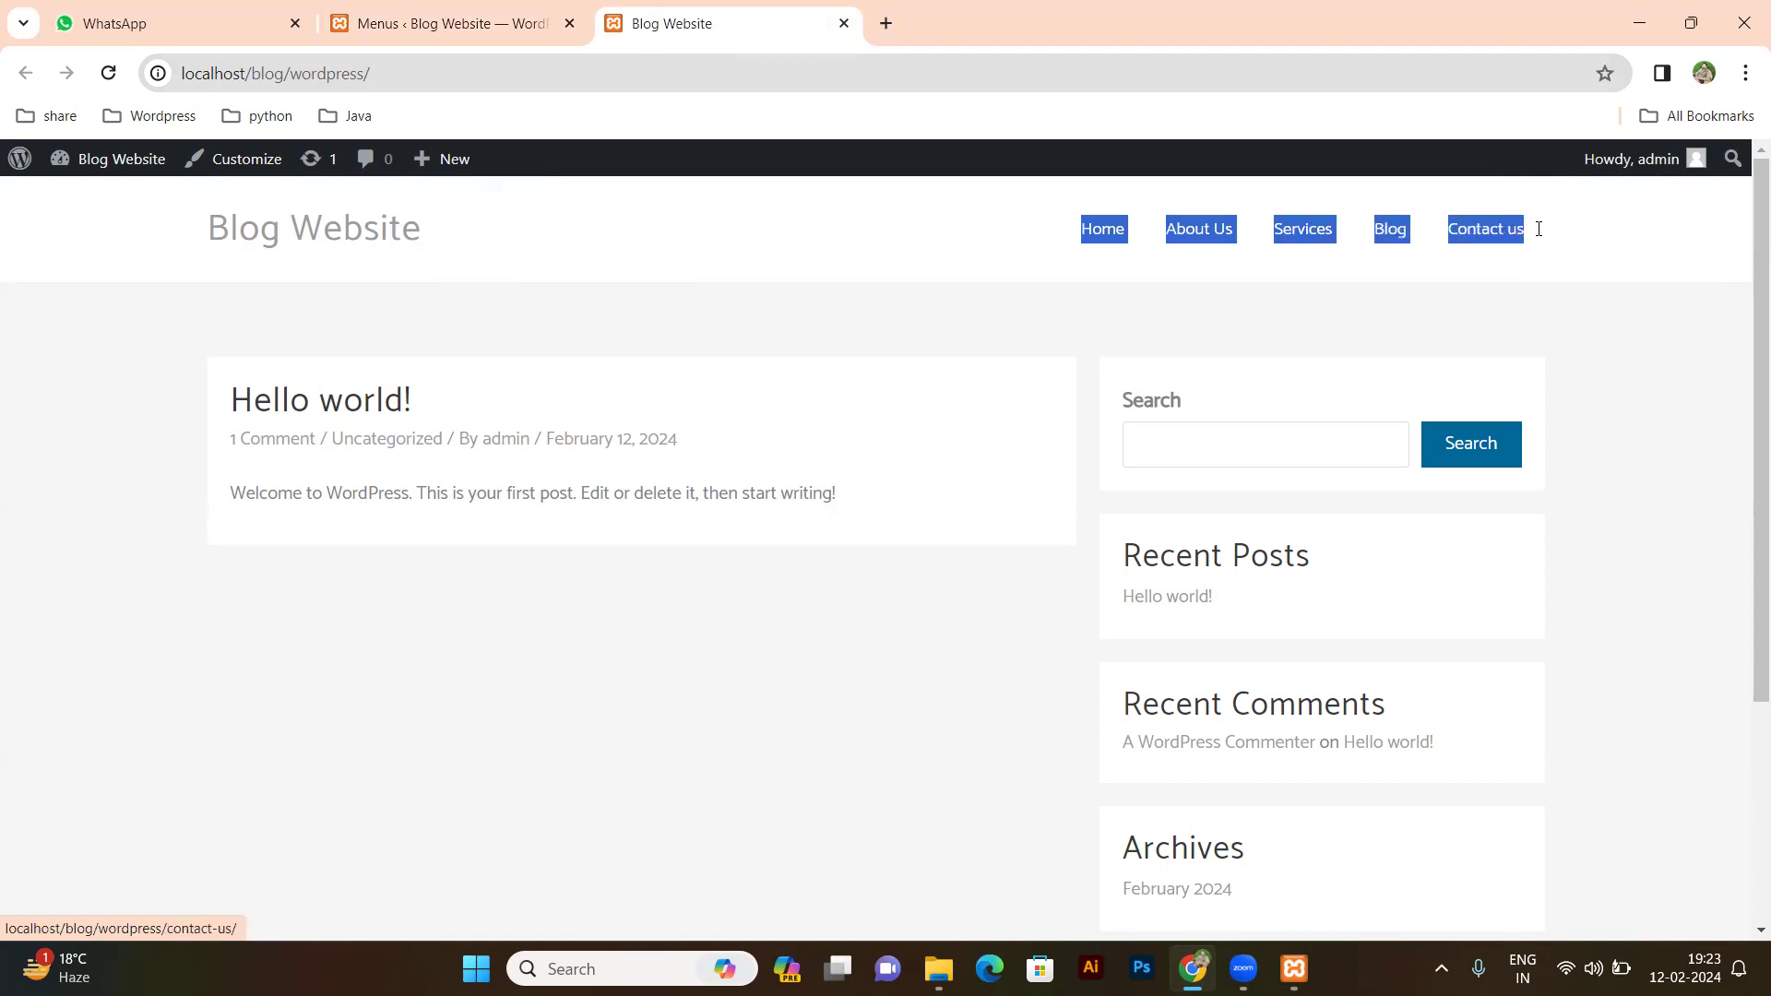
{"action": "left_click", "coordinate": [1035, 257]}
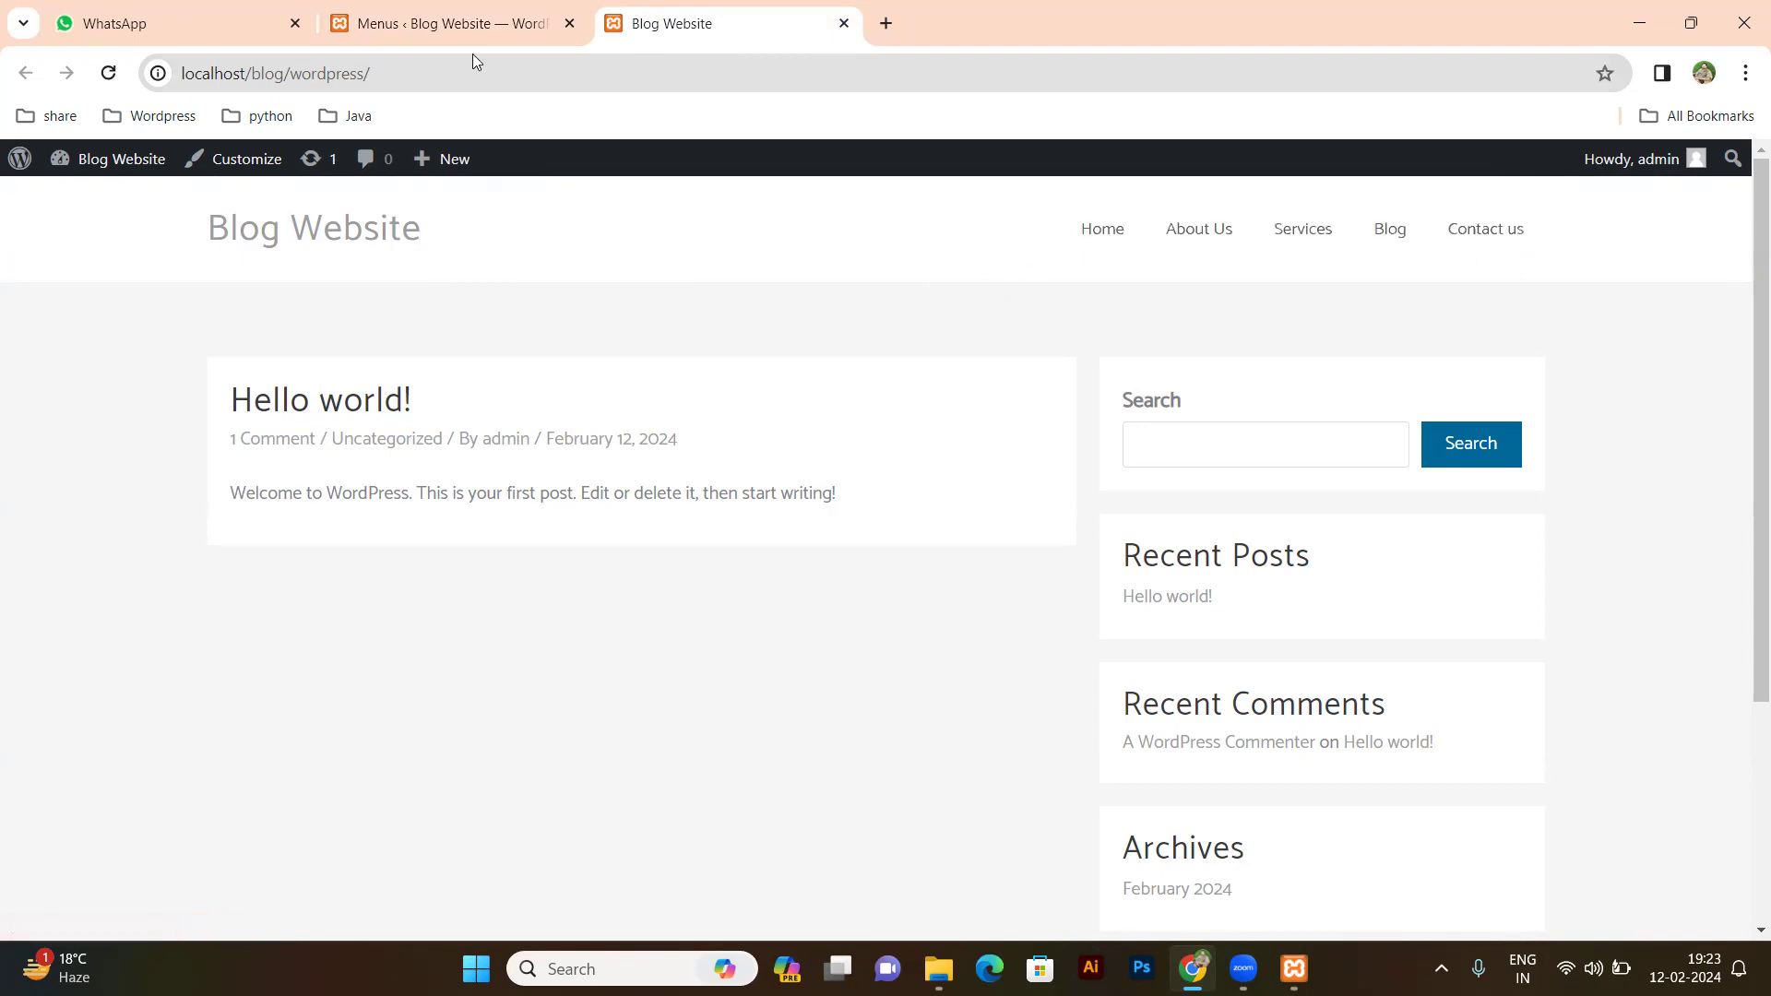
{"action": "left_click", "coordinate": [472, 27]}
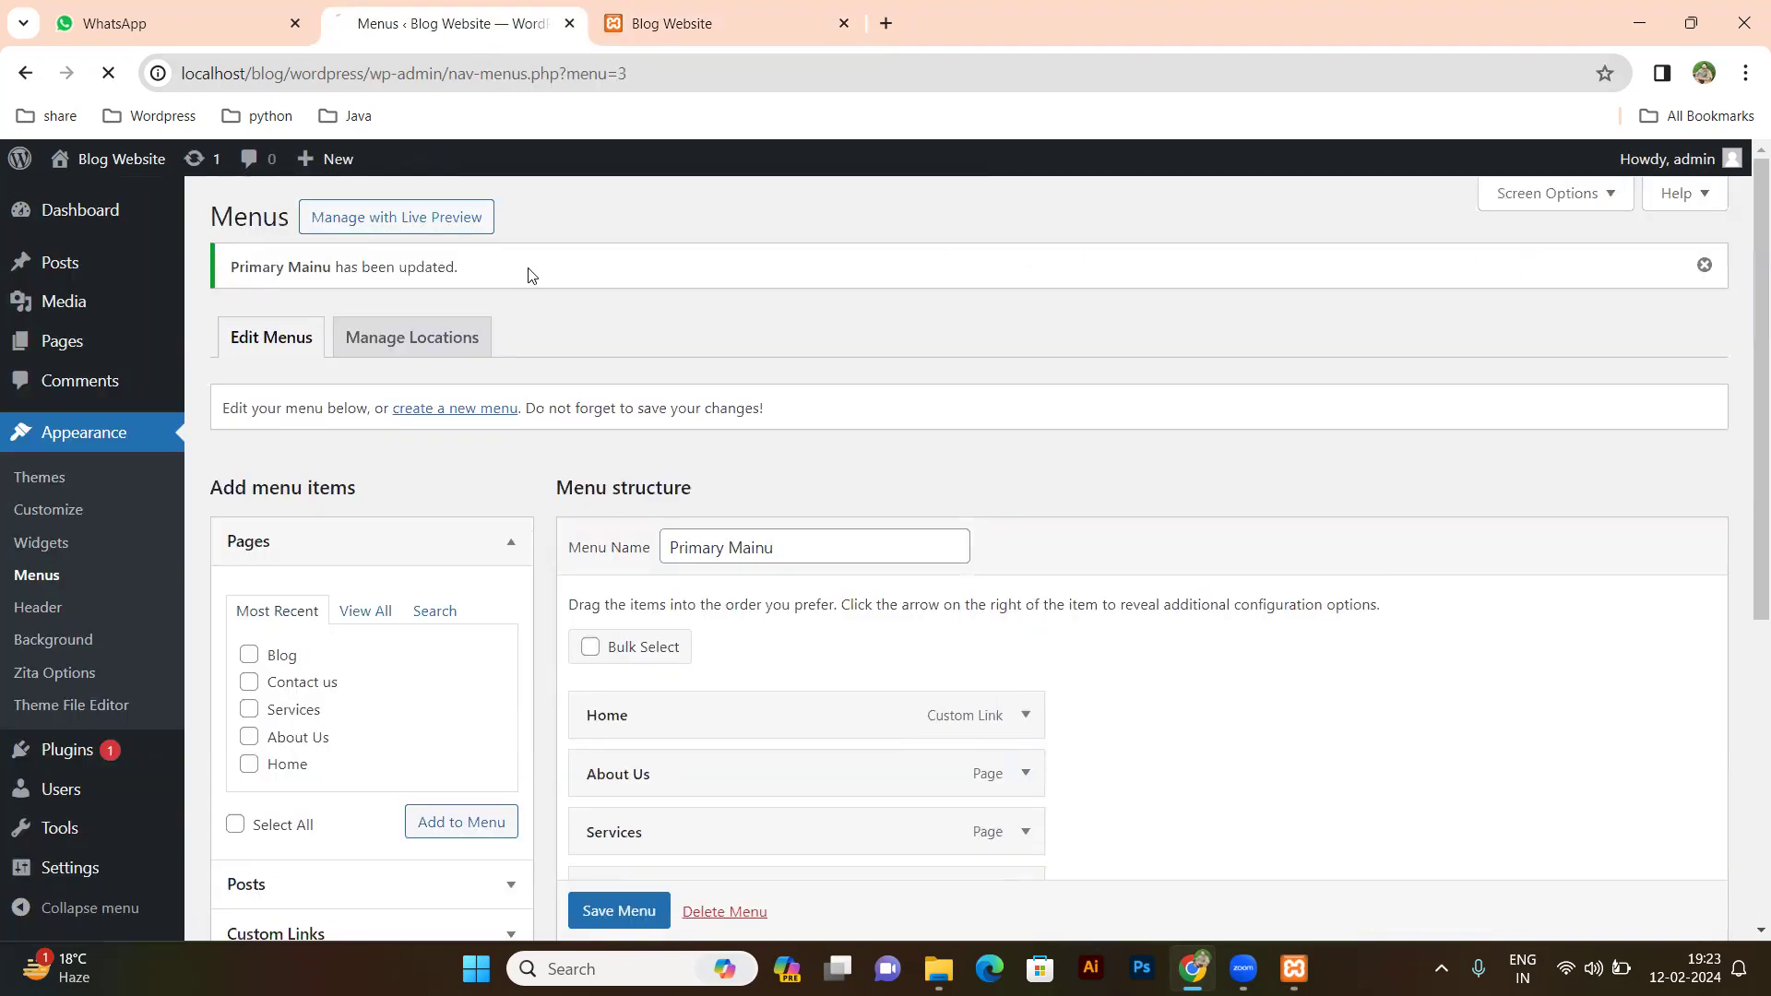
Reload the menu management screen and review the menu's auto-add pages and display location settings.
{"action": "key", "text": "F5"}
{"action": "scroll", "coordinate": [1099, 530], "scroll_direction": "down", "scroll_amount": 1}
{"action": "scroll", "coordinate": [1098, 531], "scroll_direction": "down", "scroll_amount": 5}
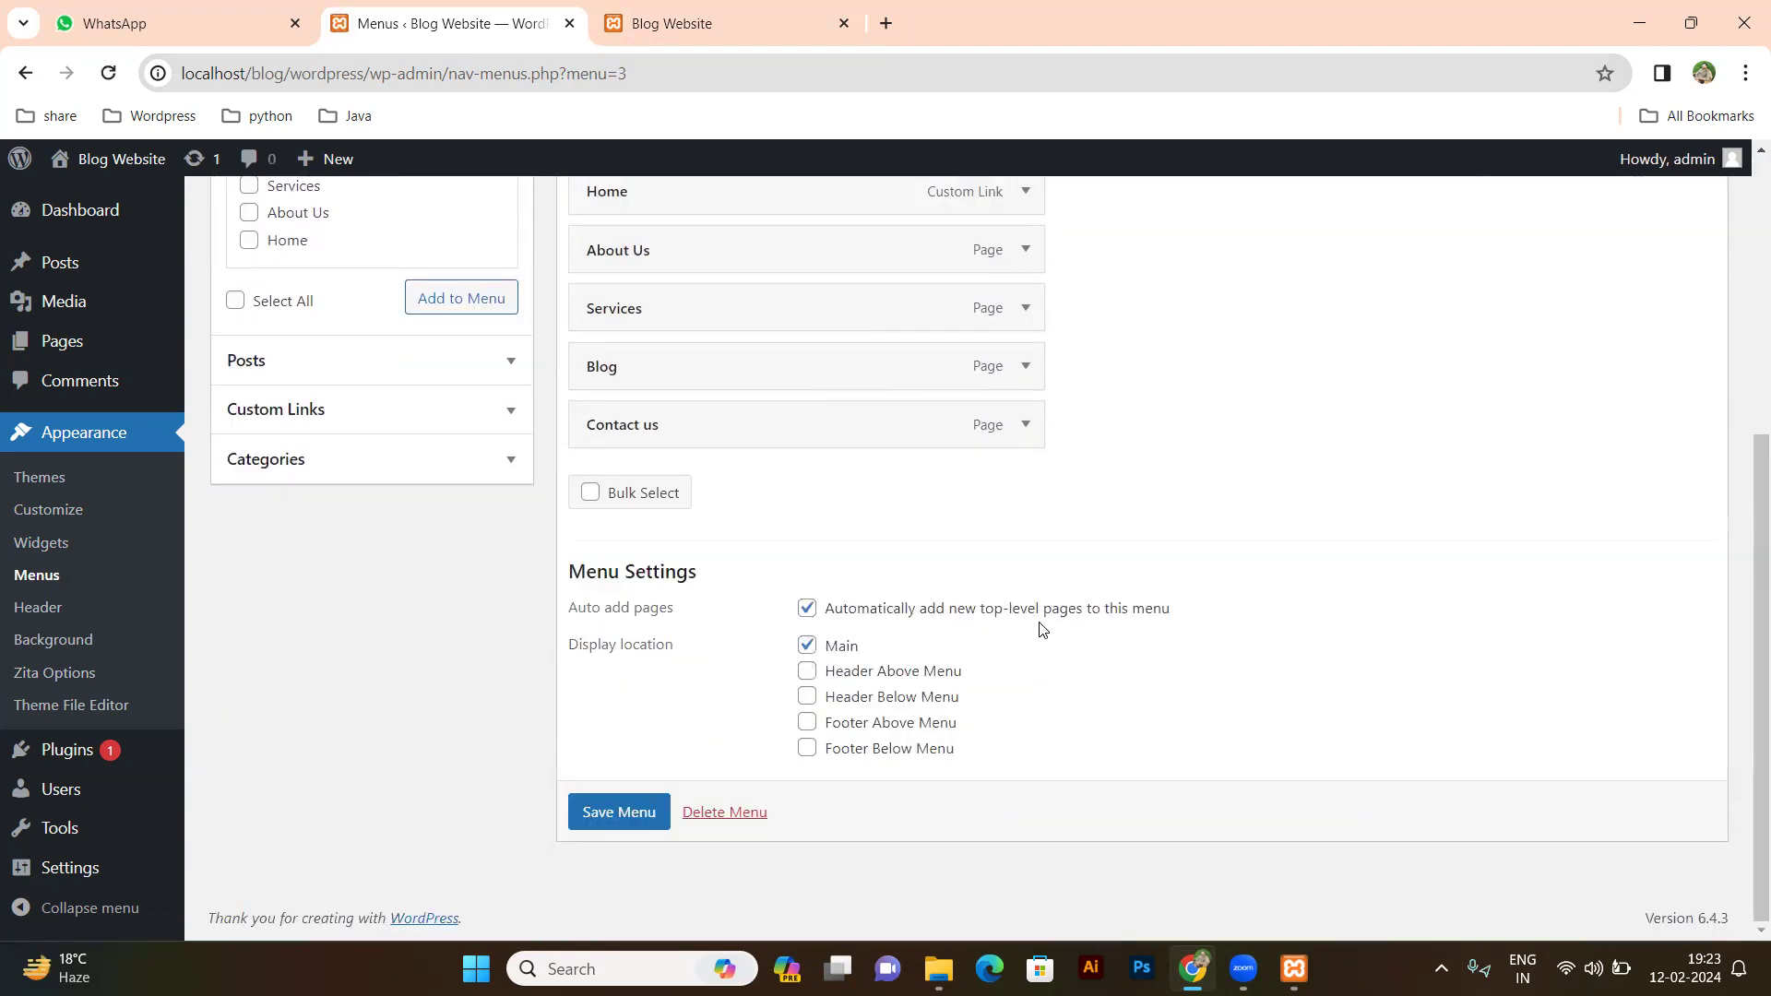
{"action": "scroll", "coordinate": [1137, 627], "scroll_direction": "up", "scroll_amount": 5}
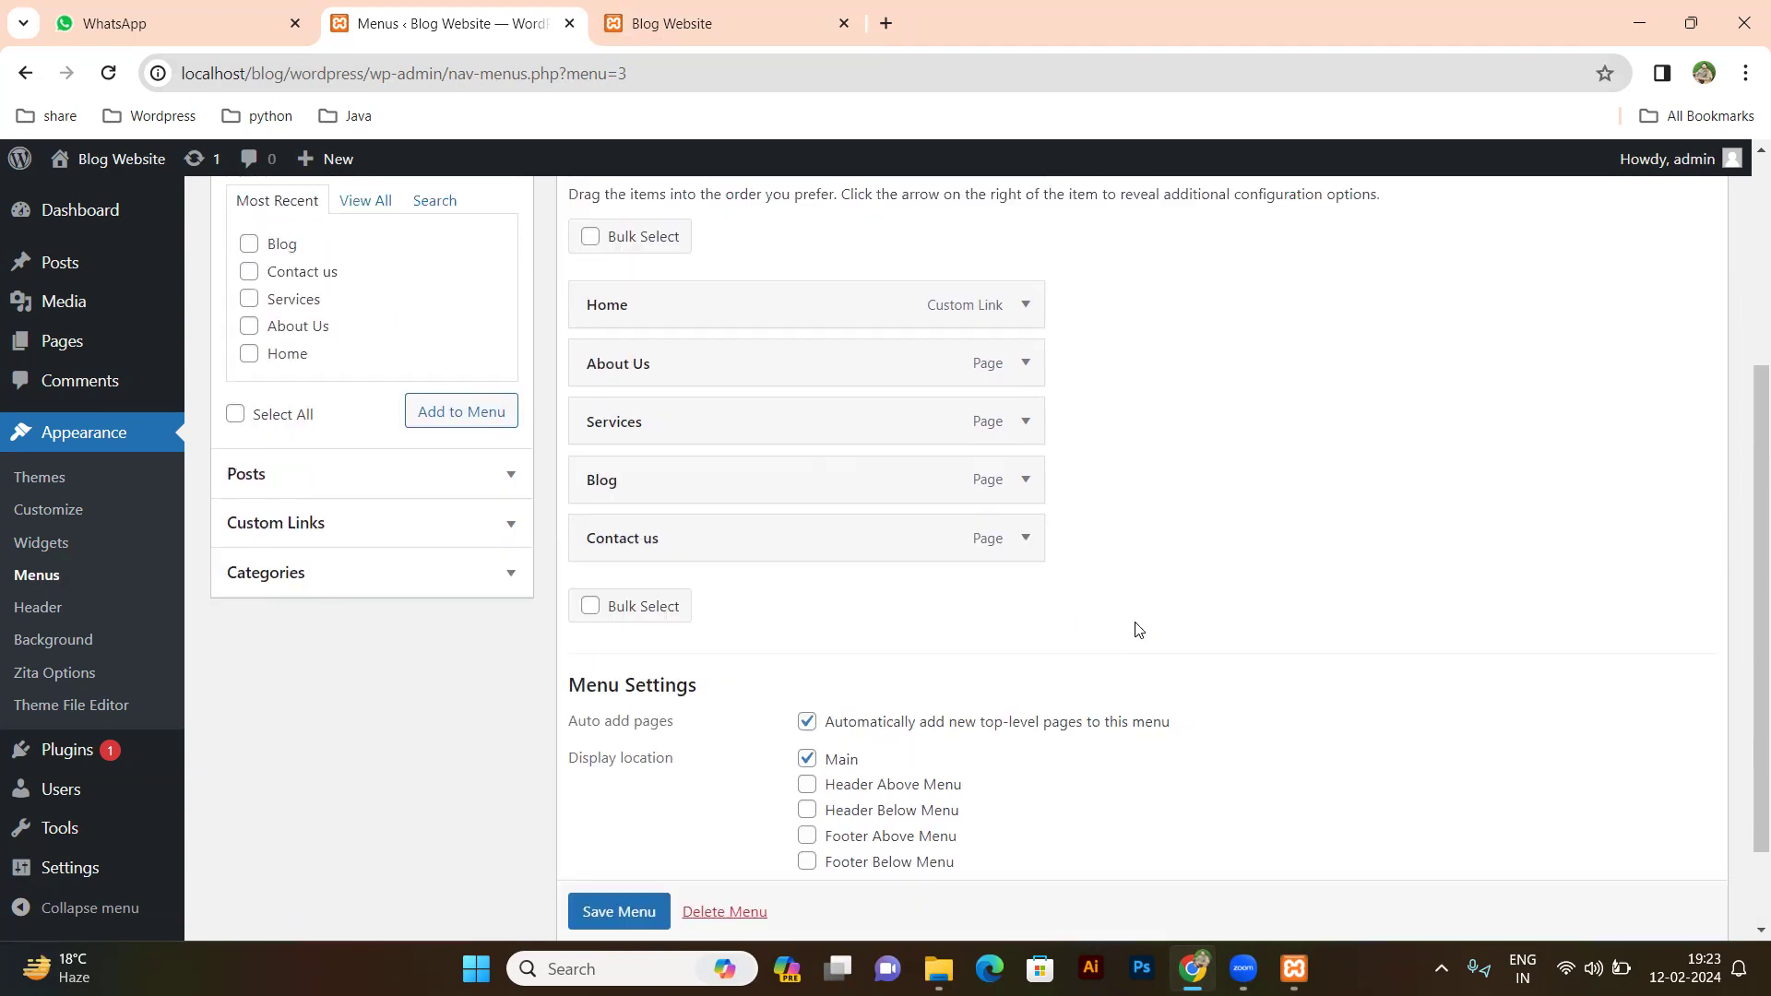
Create a new page titled "Digital Marketing Course" and publish it.
{"action": "left_click", "coordinate": [248, 349]}
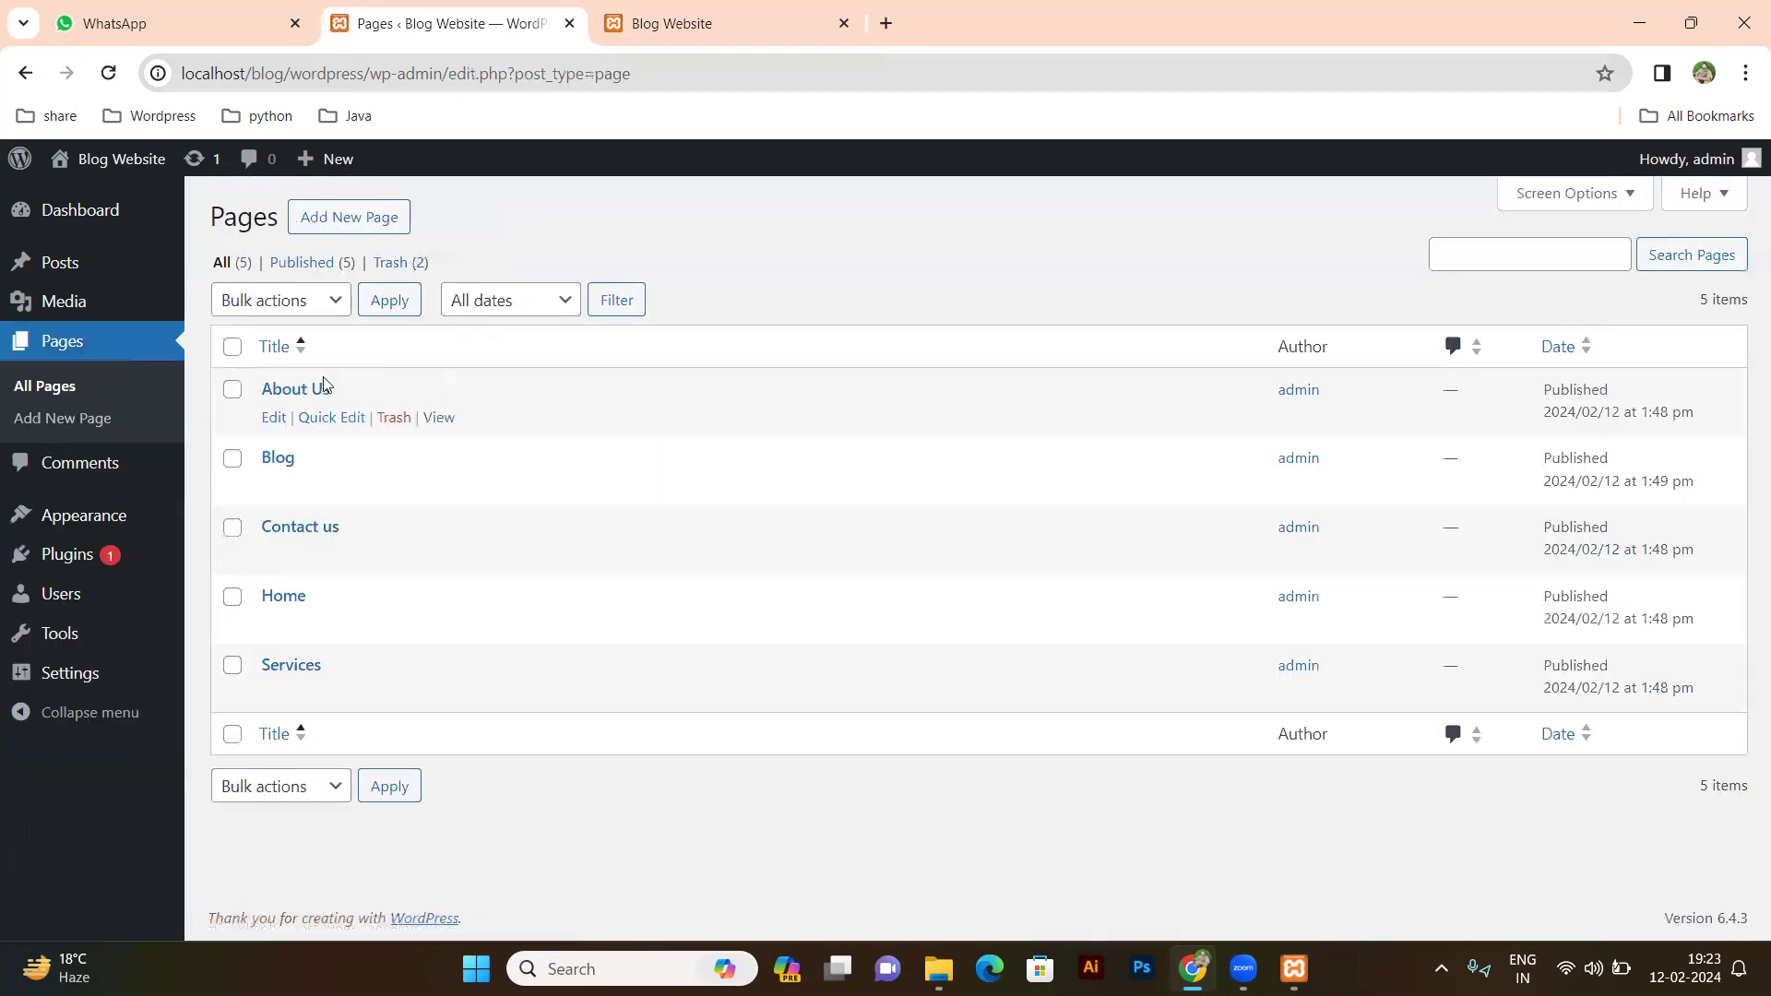
{"action": "left_click", "coordinate": [360, 230]}
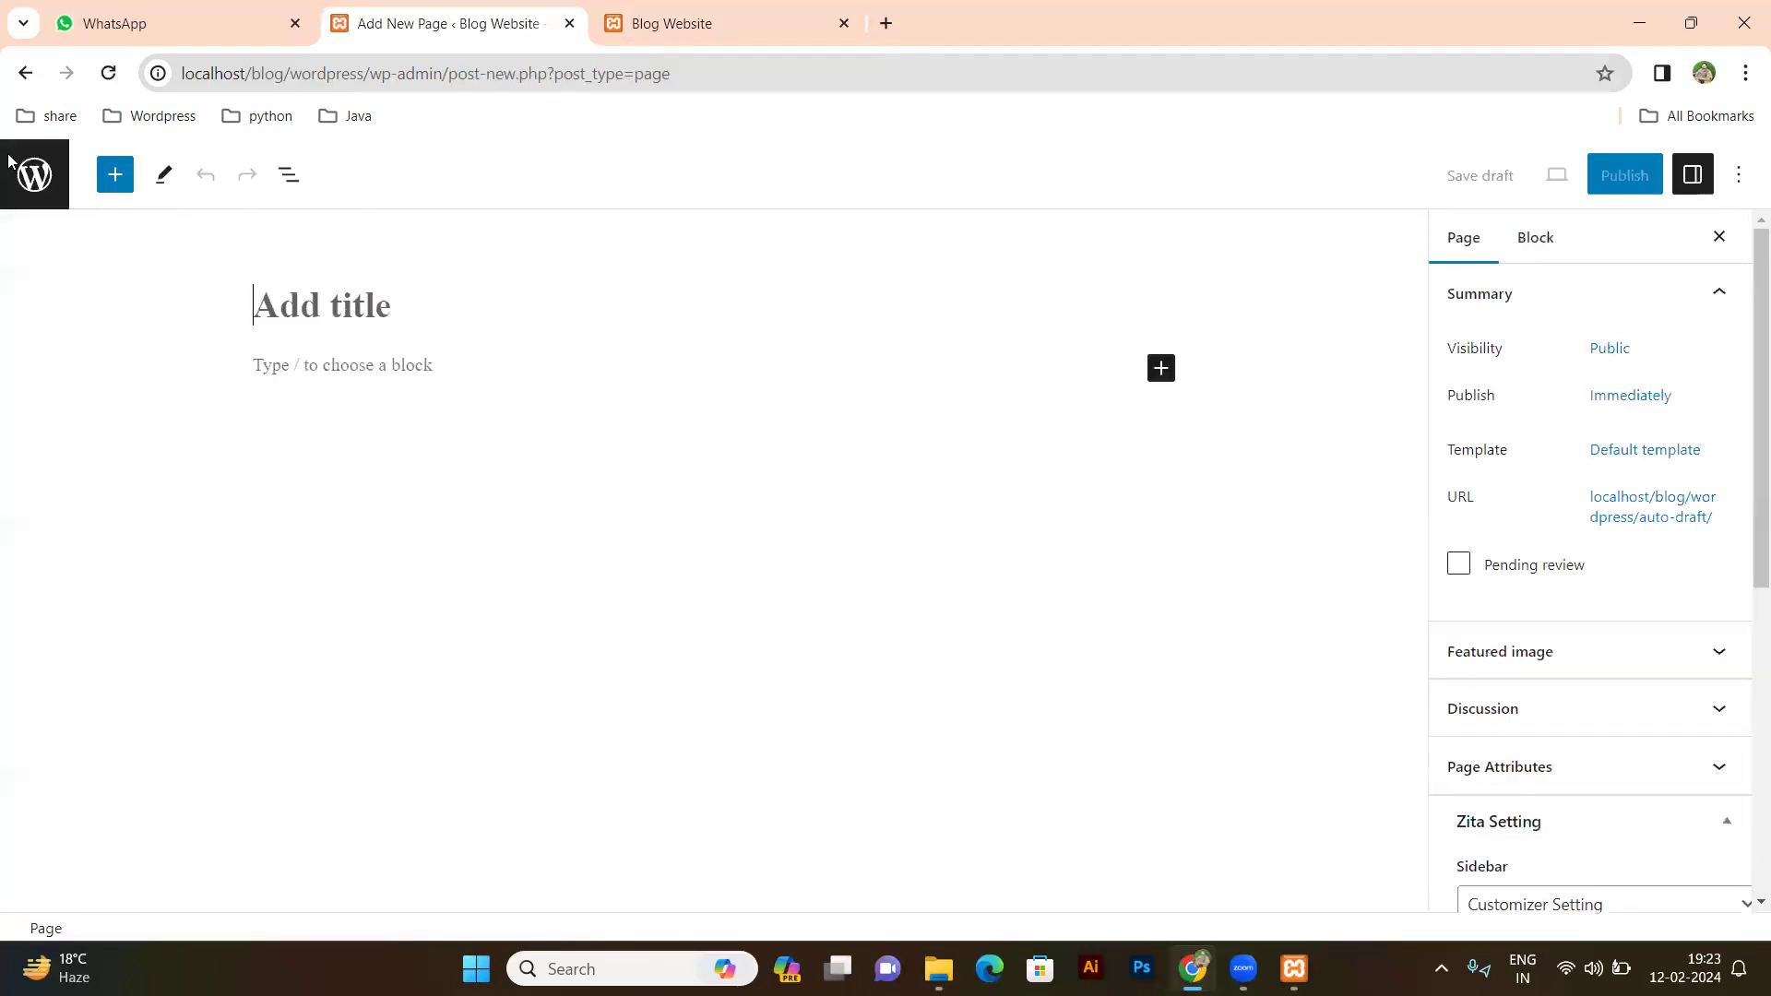
{"action": "left_click", "coordinate": [25, 73]}
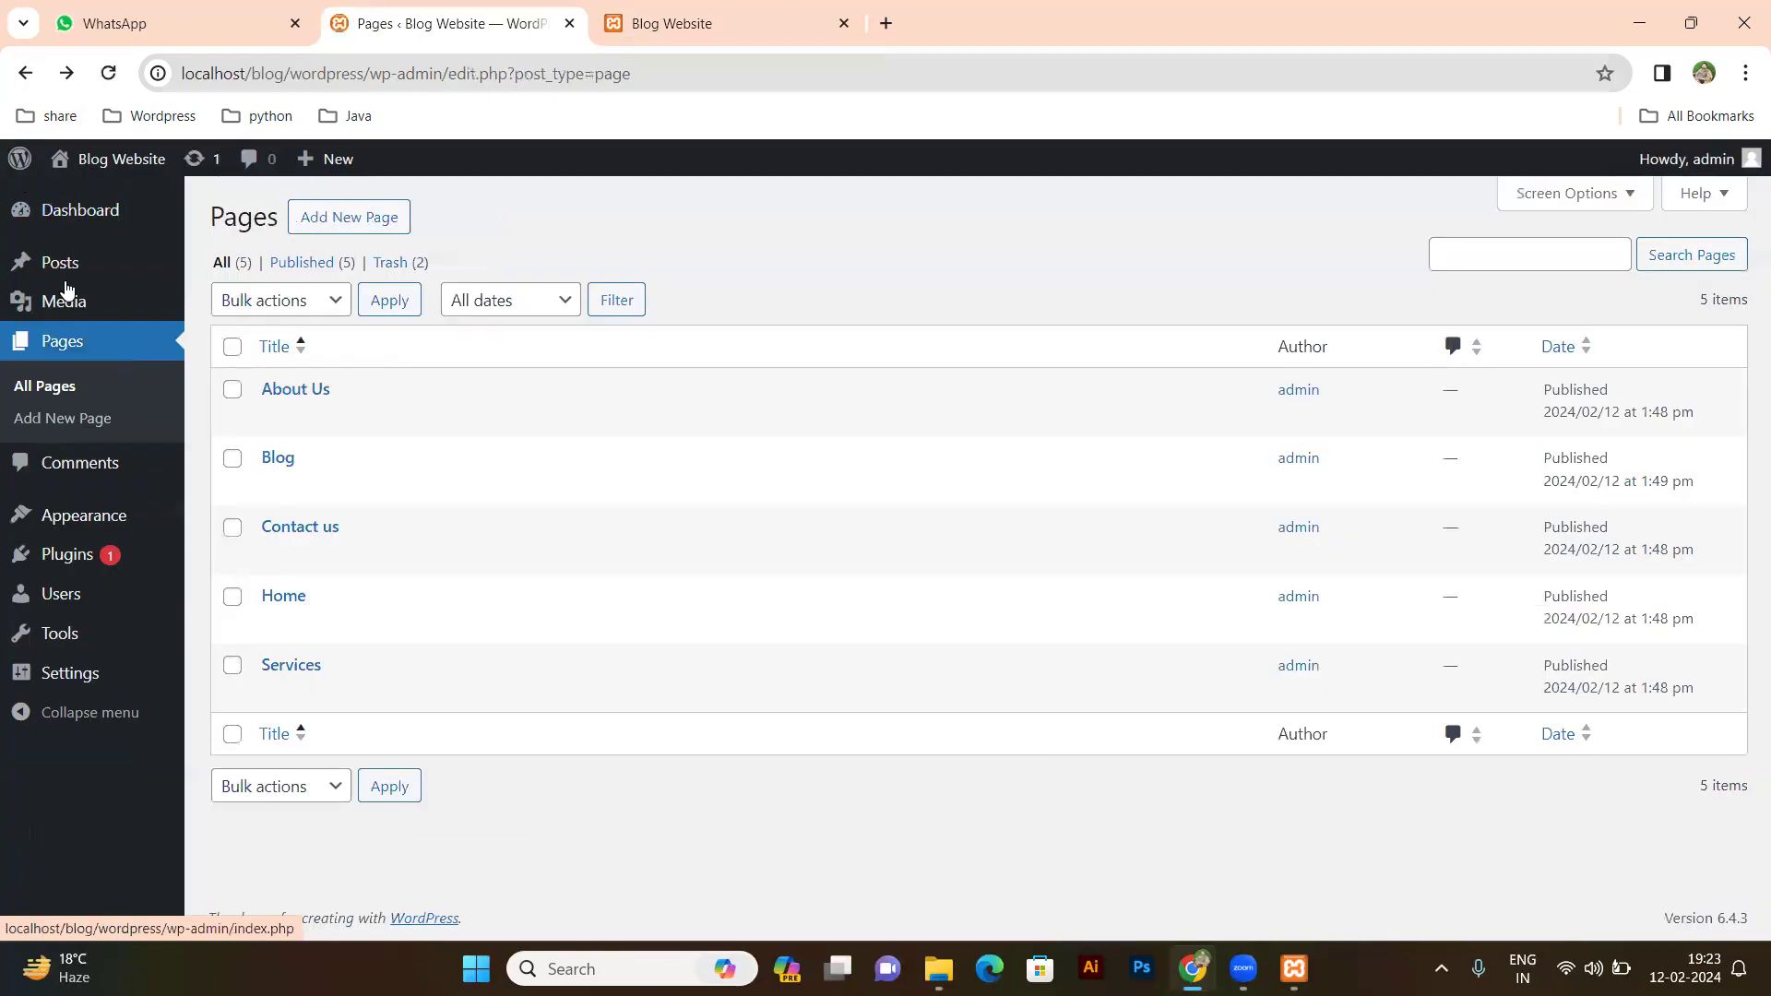
{"action": "left_click", "coordinate": [335, 215]}
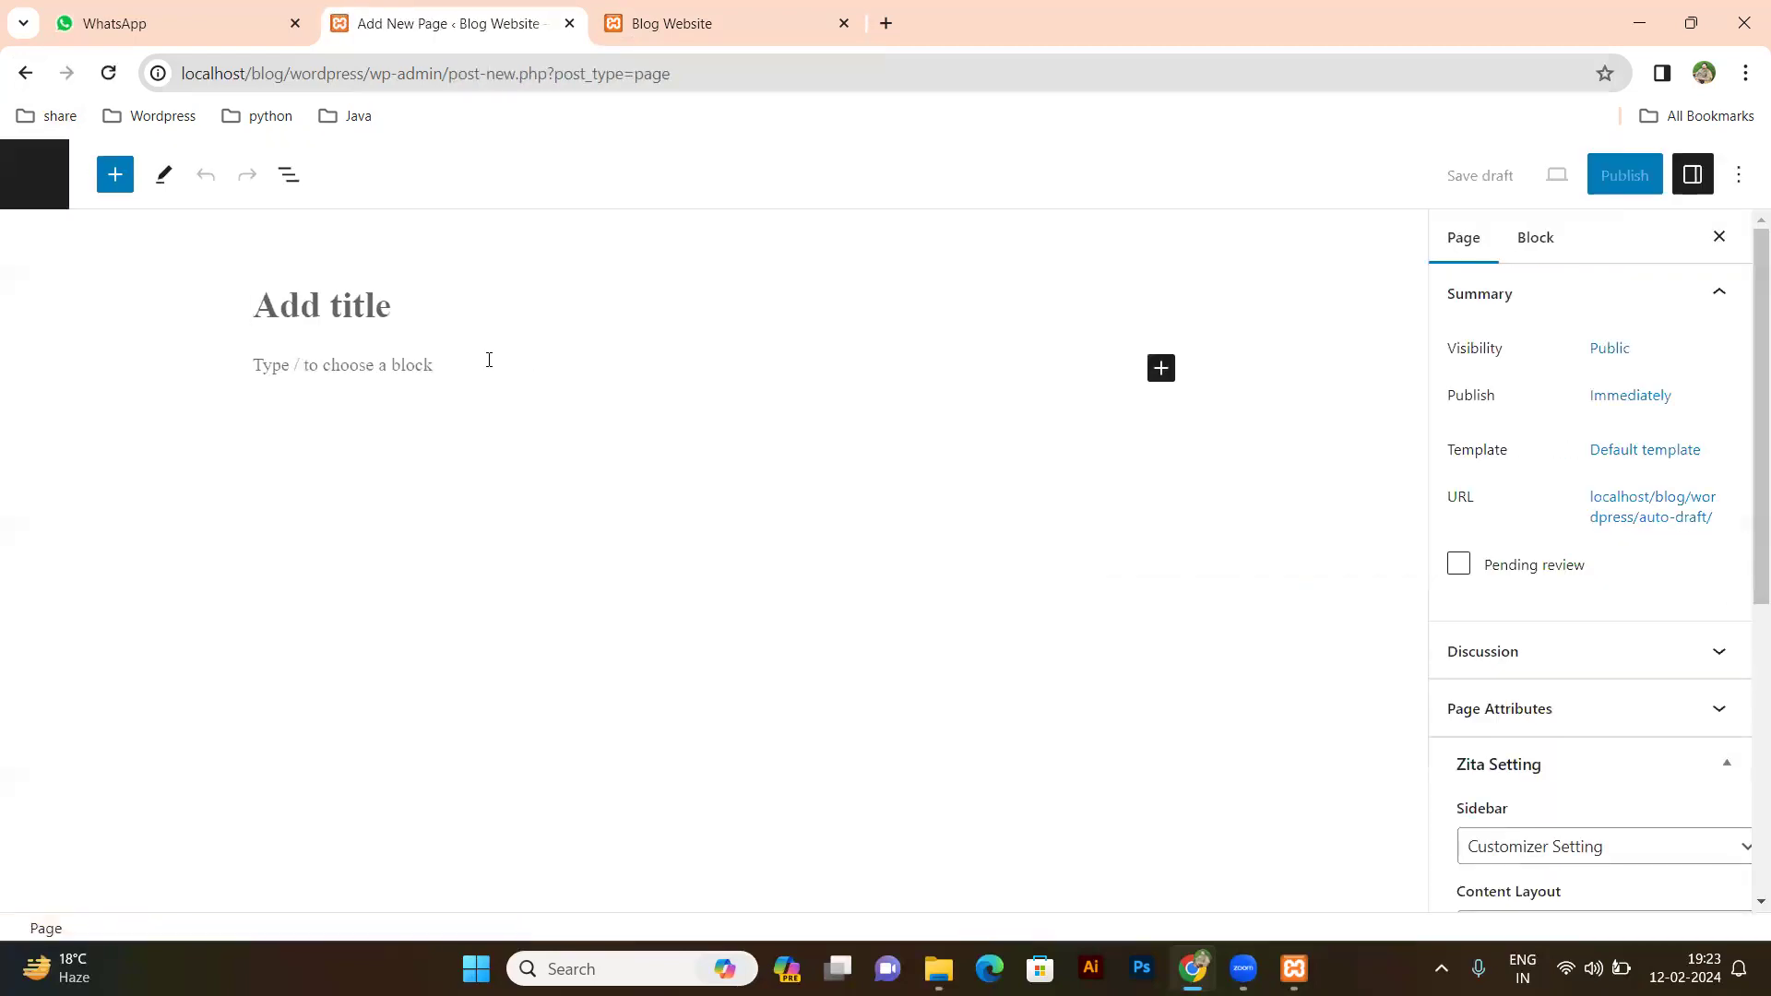
{"action": "type", "text": "Digital Marketing Course"}
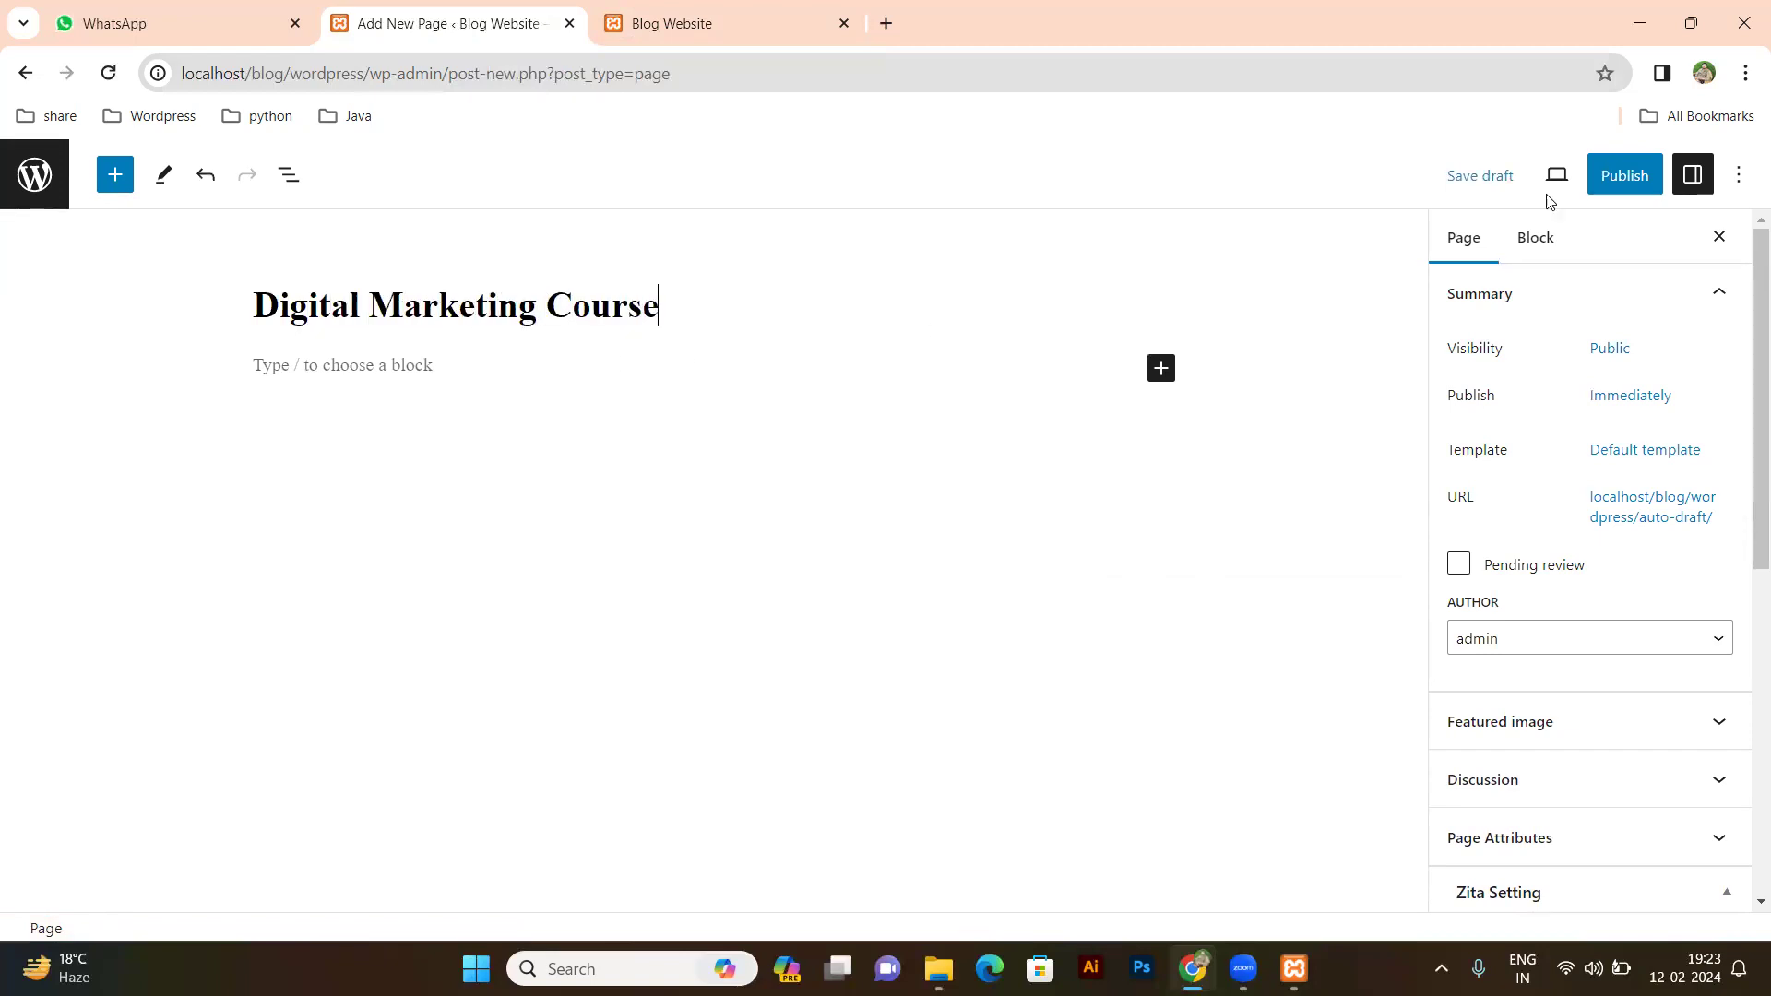
{"action": "left_click", "coordinate": [1622, 174]}
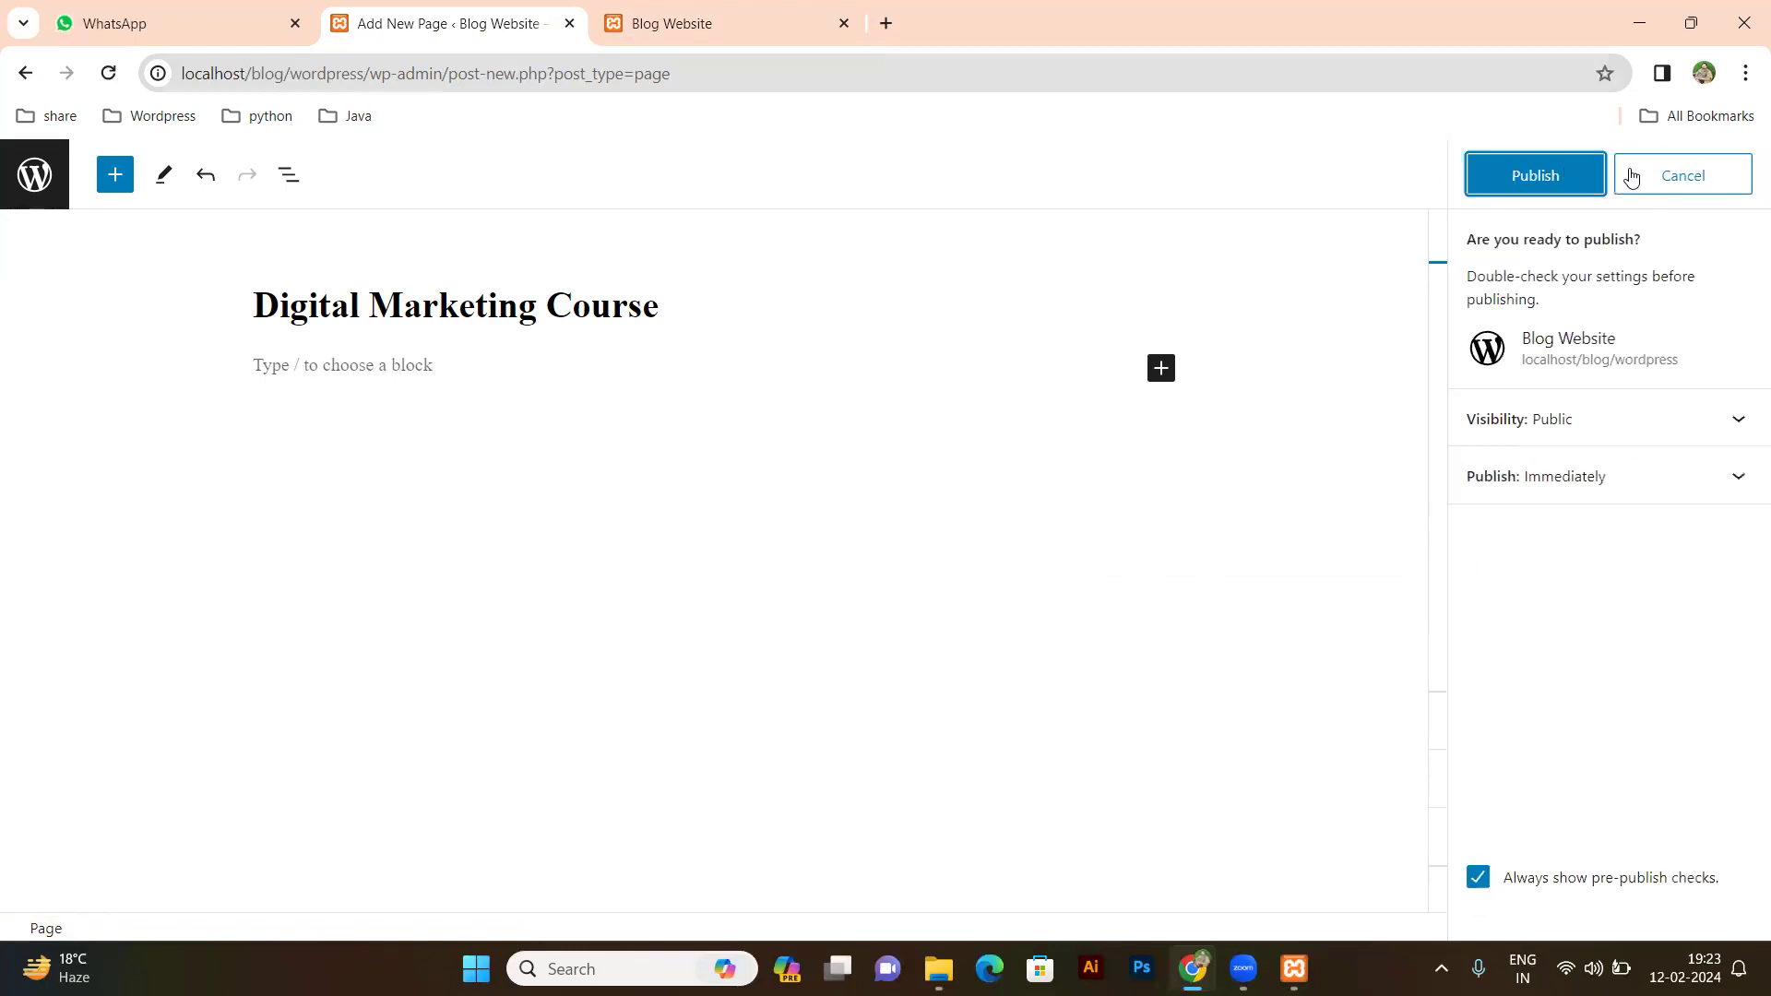
{"action": "left_click", "coordinate": [1545, 176]}
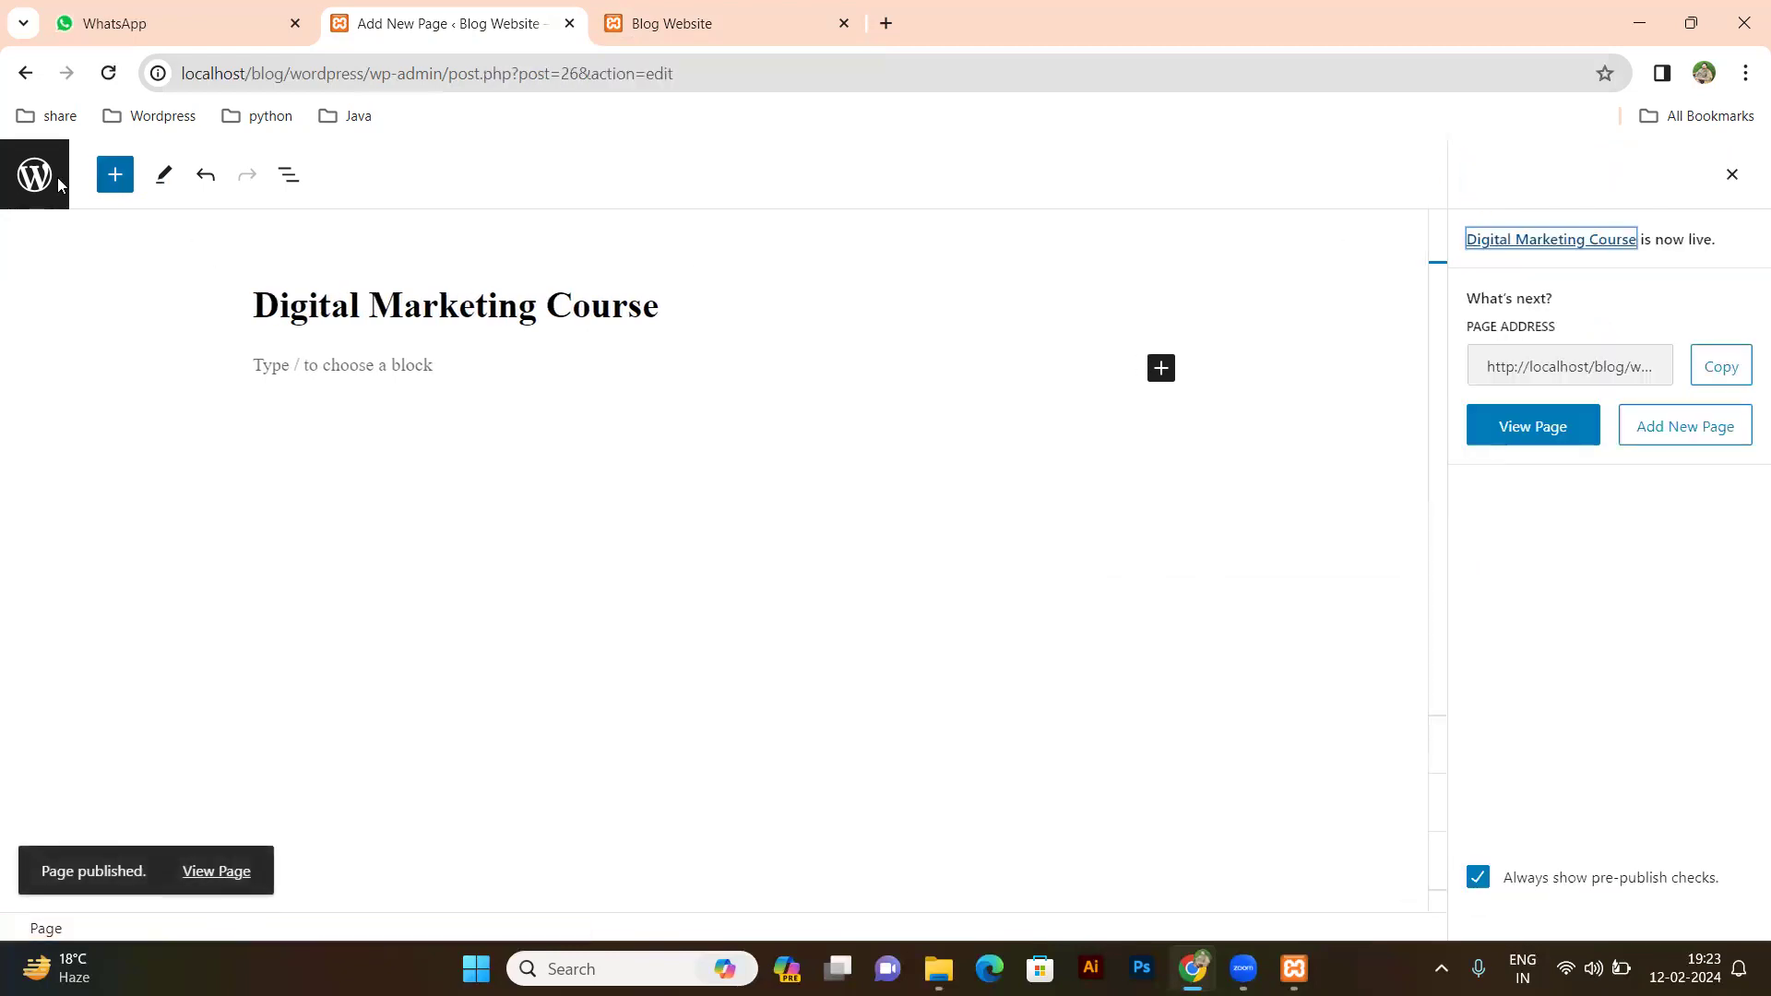
Reload the live site and open the Digital Marketing Course page from the header navigation.
{"action": "left_click", "coordinate": [729, 37]}
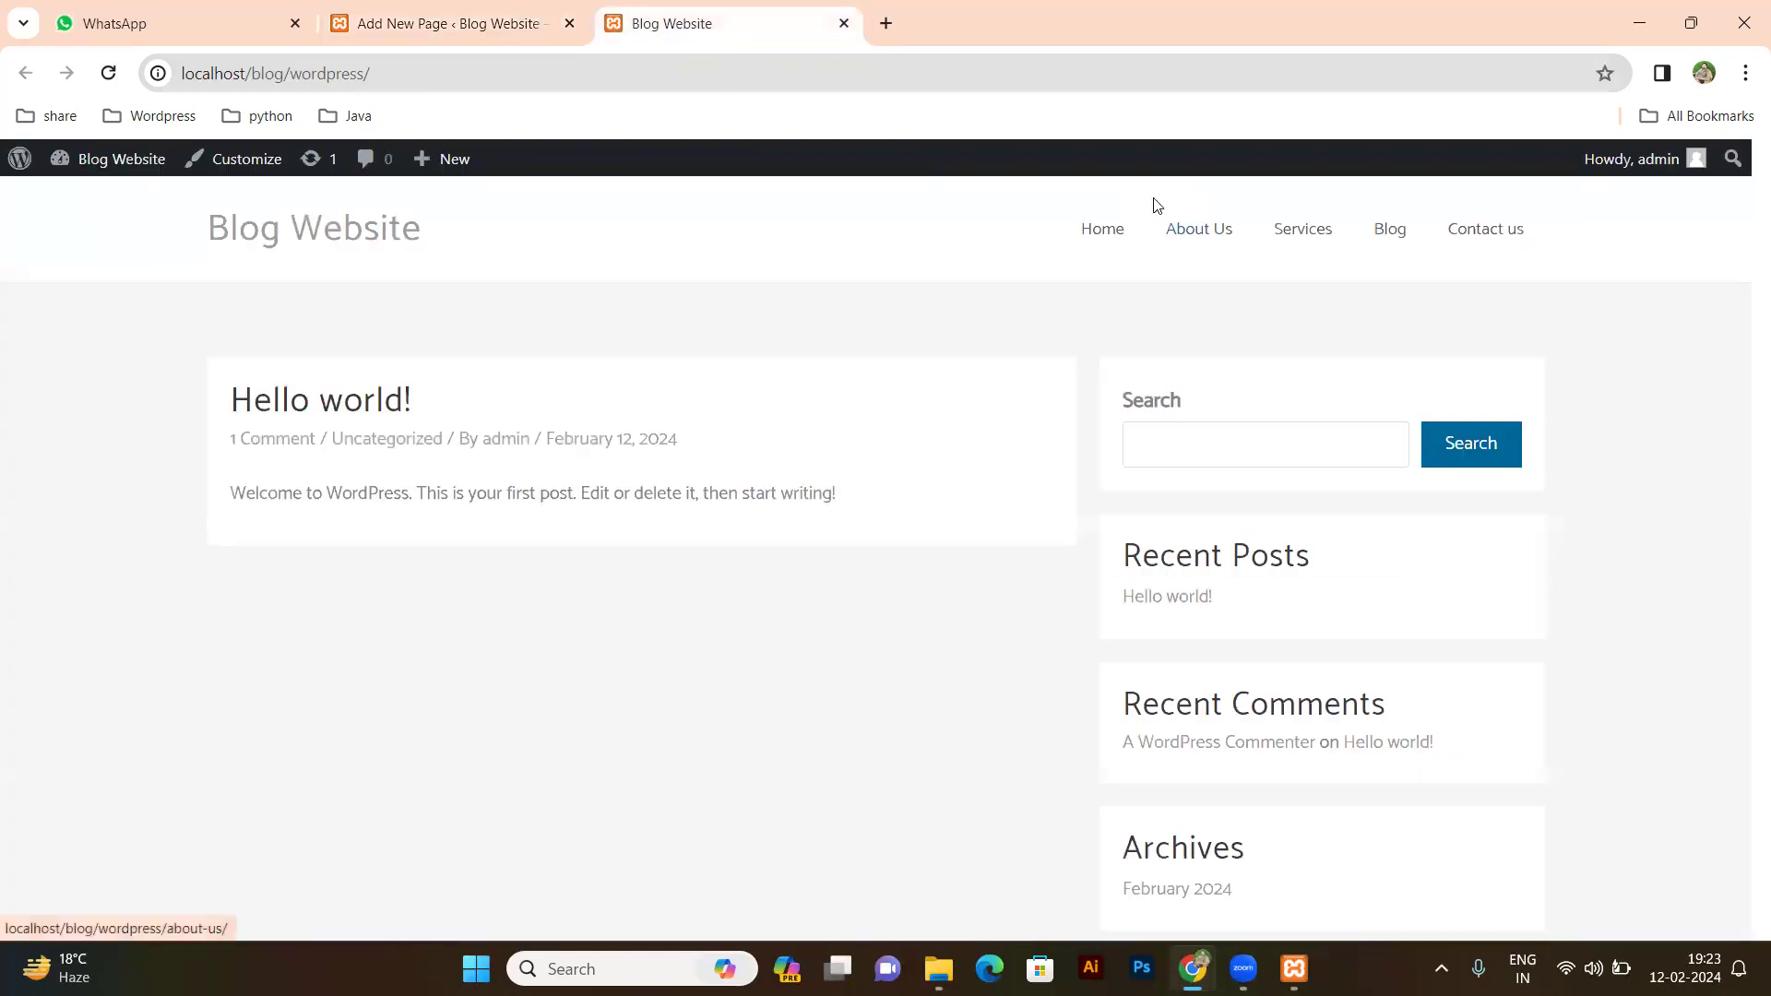
{"action": "key", "text": "F5"}
{"action": "left_click_drag", "start_coordinate": [1557, 235], "coordinate": [1366, 242]}
{"action": "left_click", "coordinate": [1353, 261]}
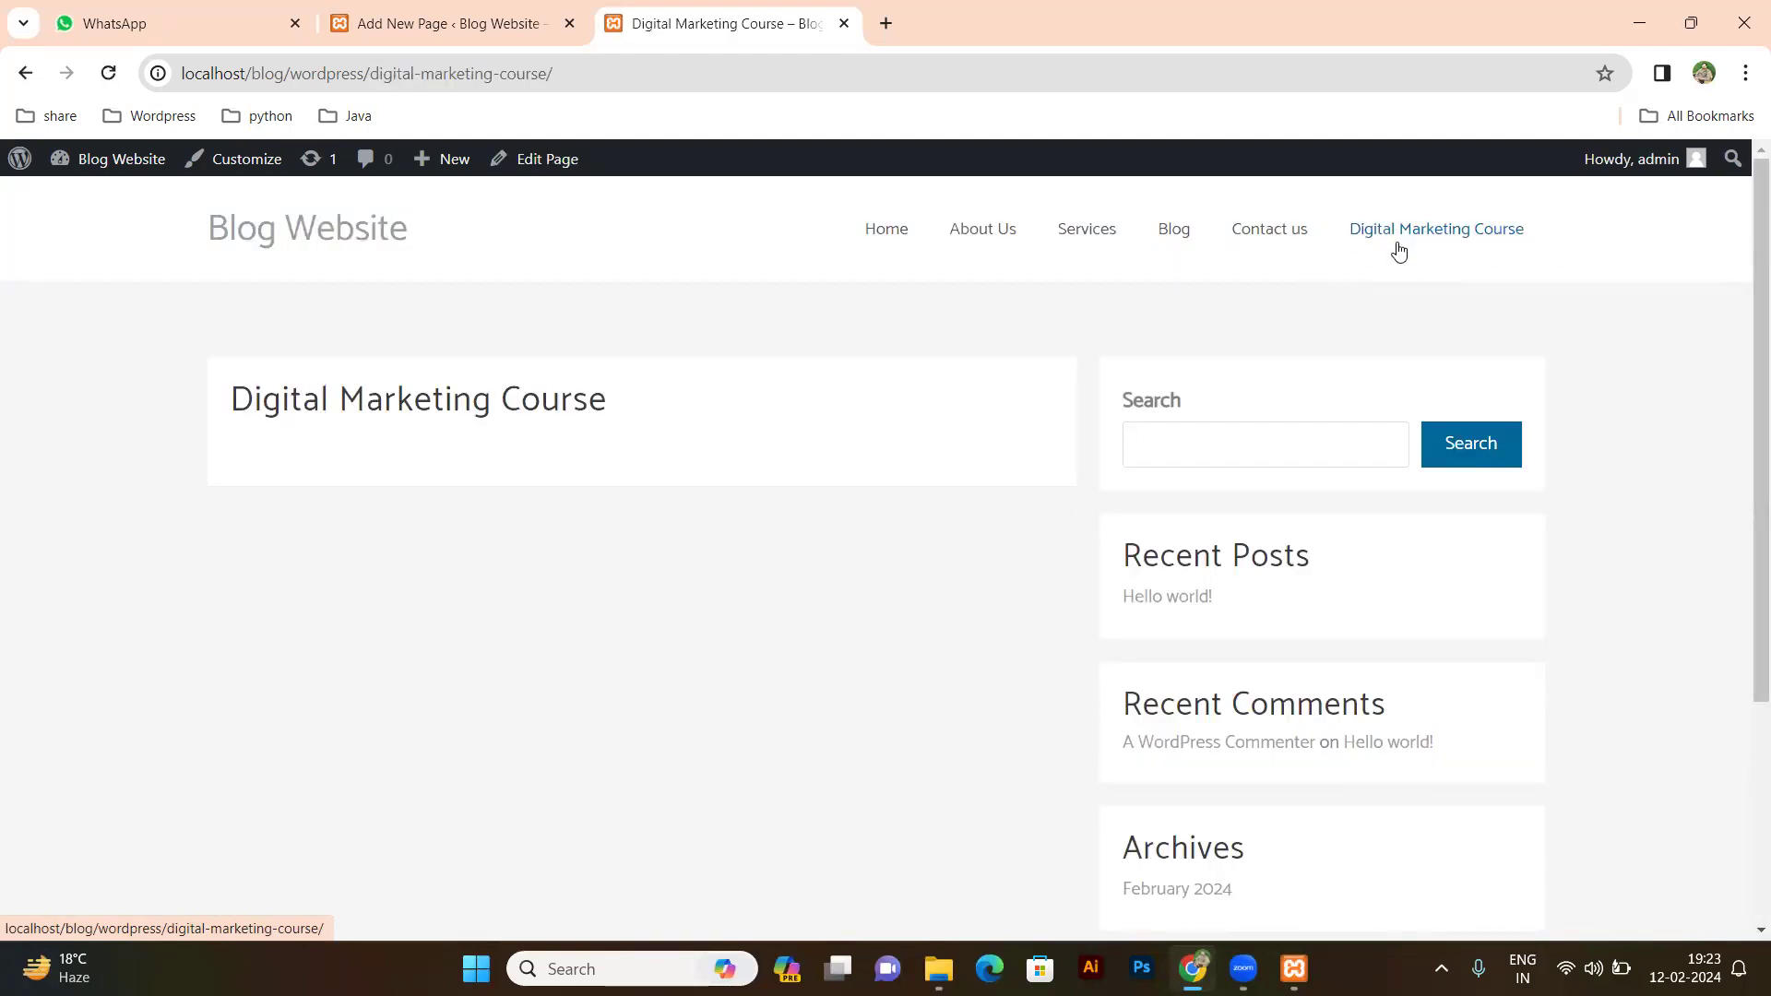
In the menu structure, nest Digital Marketing Course as a sub item under Services and save the menu.
{"action": "left_click", "coordinate": [507, 37]}
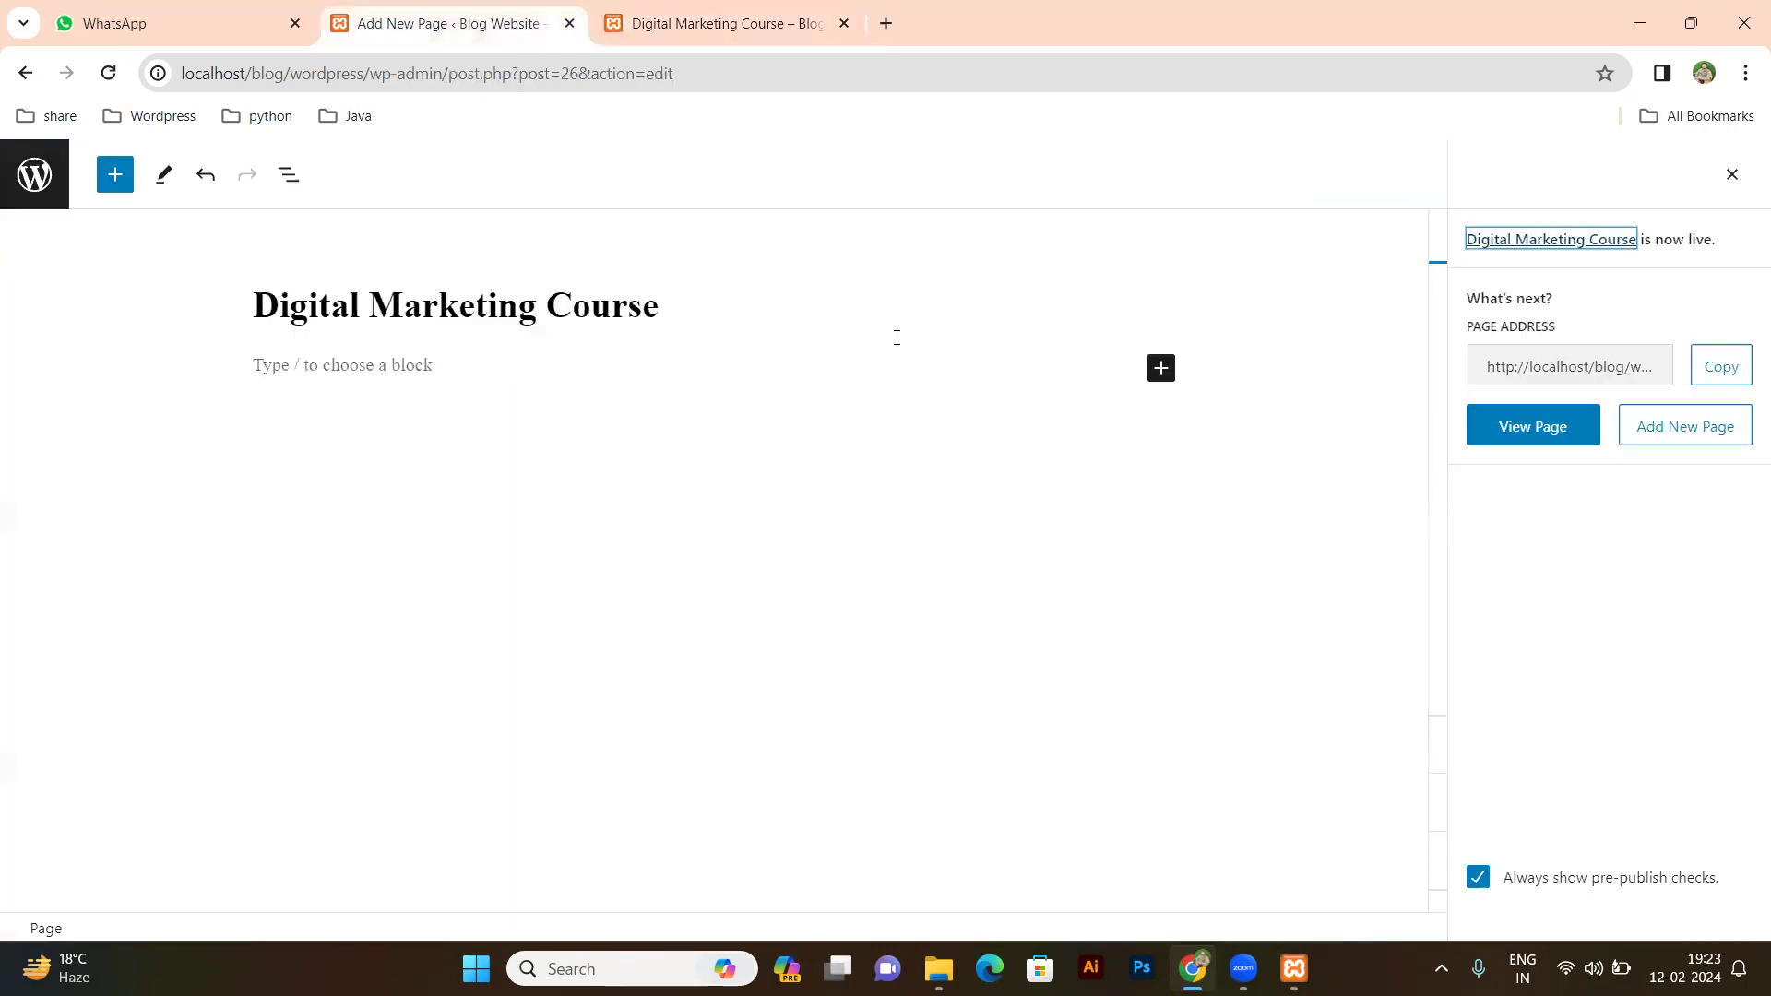
{"action": "left_click", "coordinate": [34, 174]}
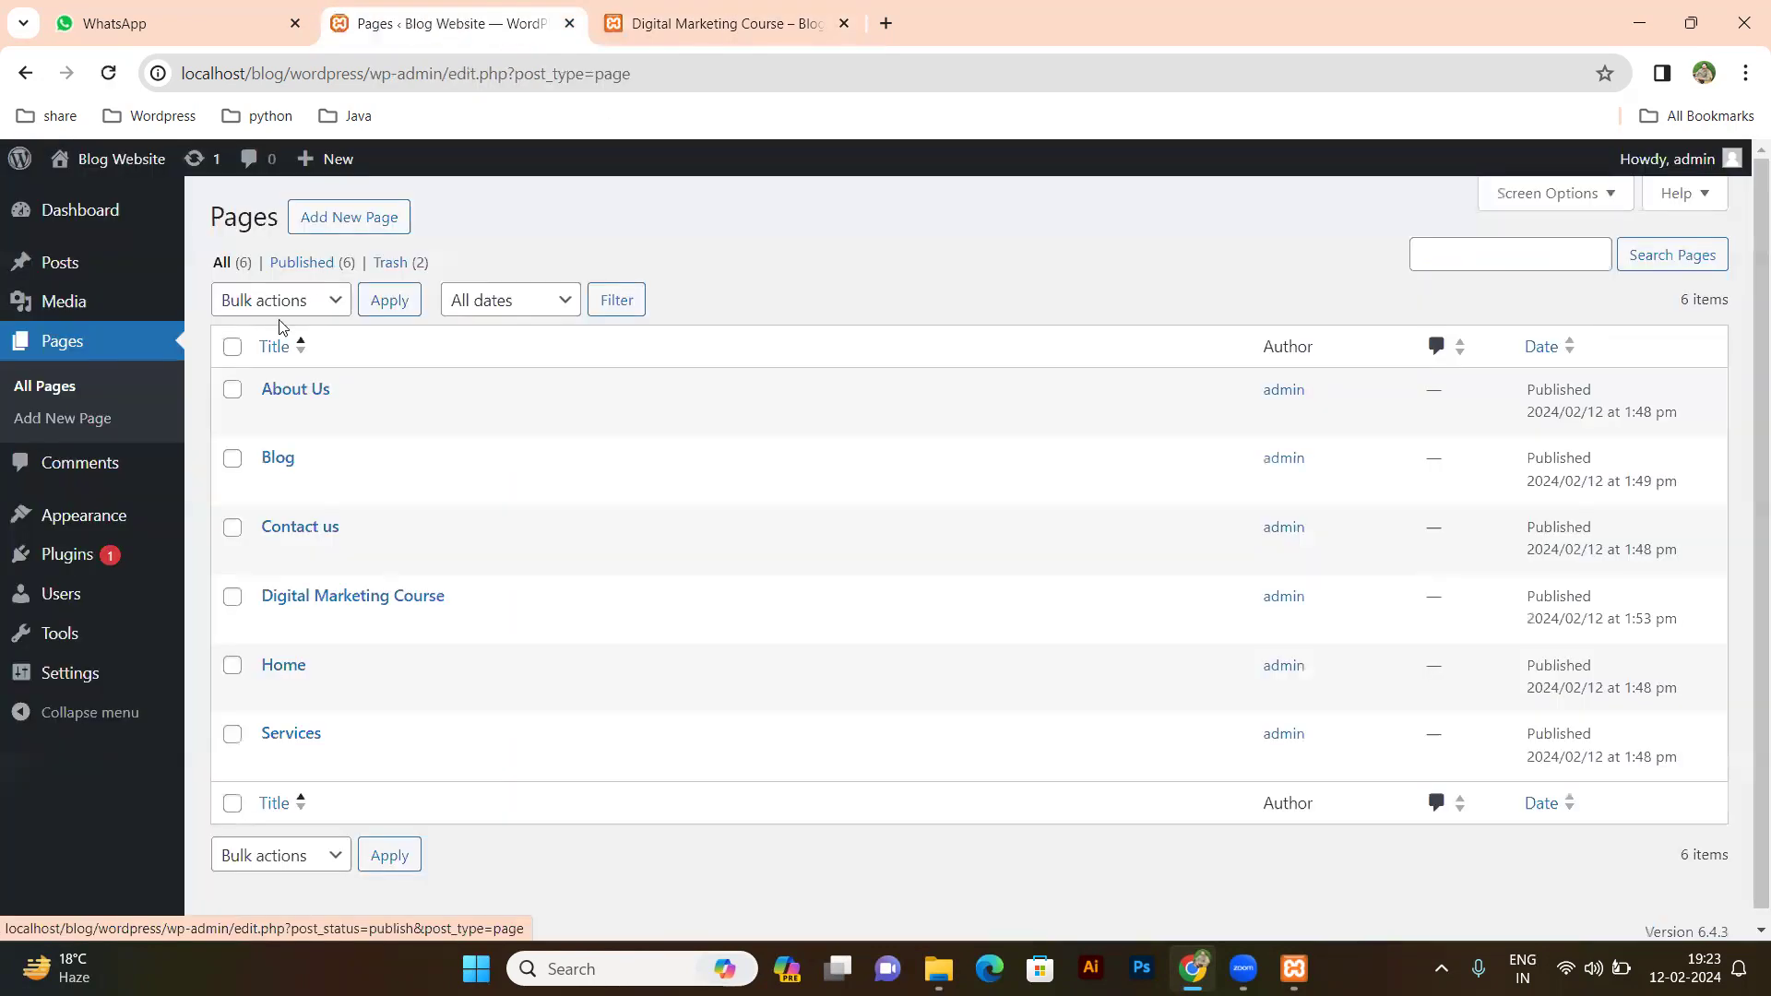
{"action": "mouse_move", "coordinate": [87, 518]}
{"action": "left_click", "coordinate": [228, 626]}
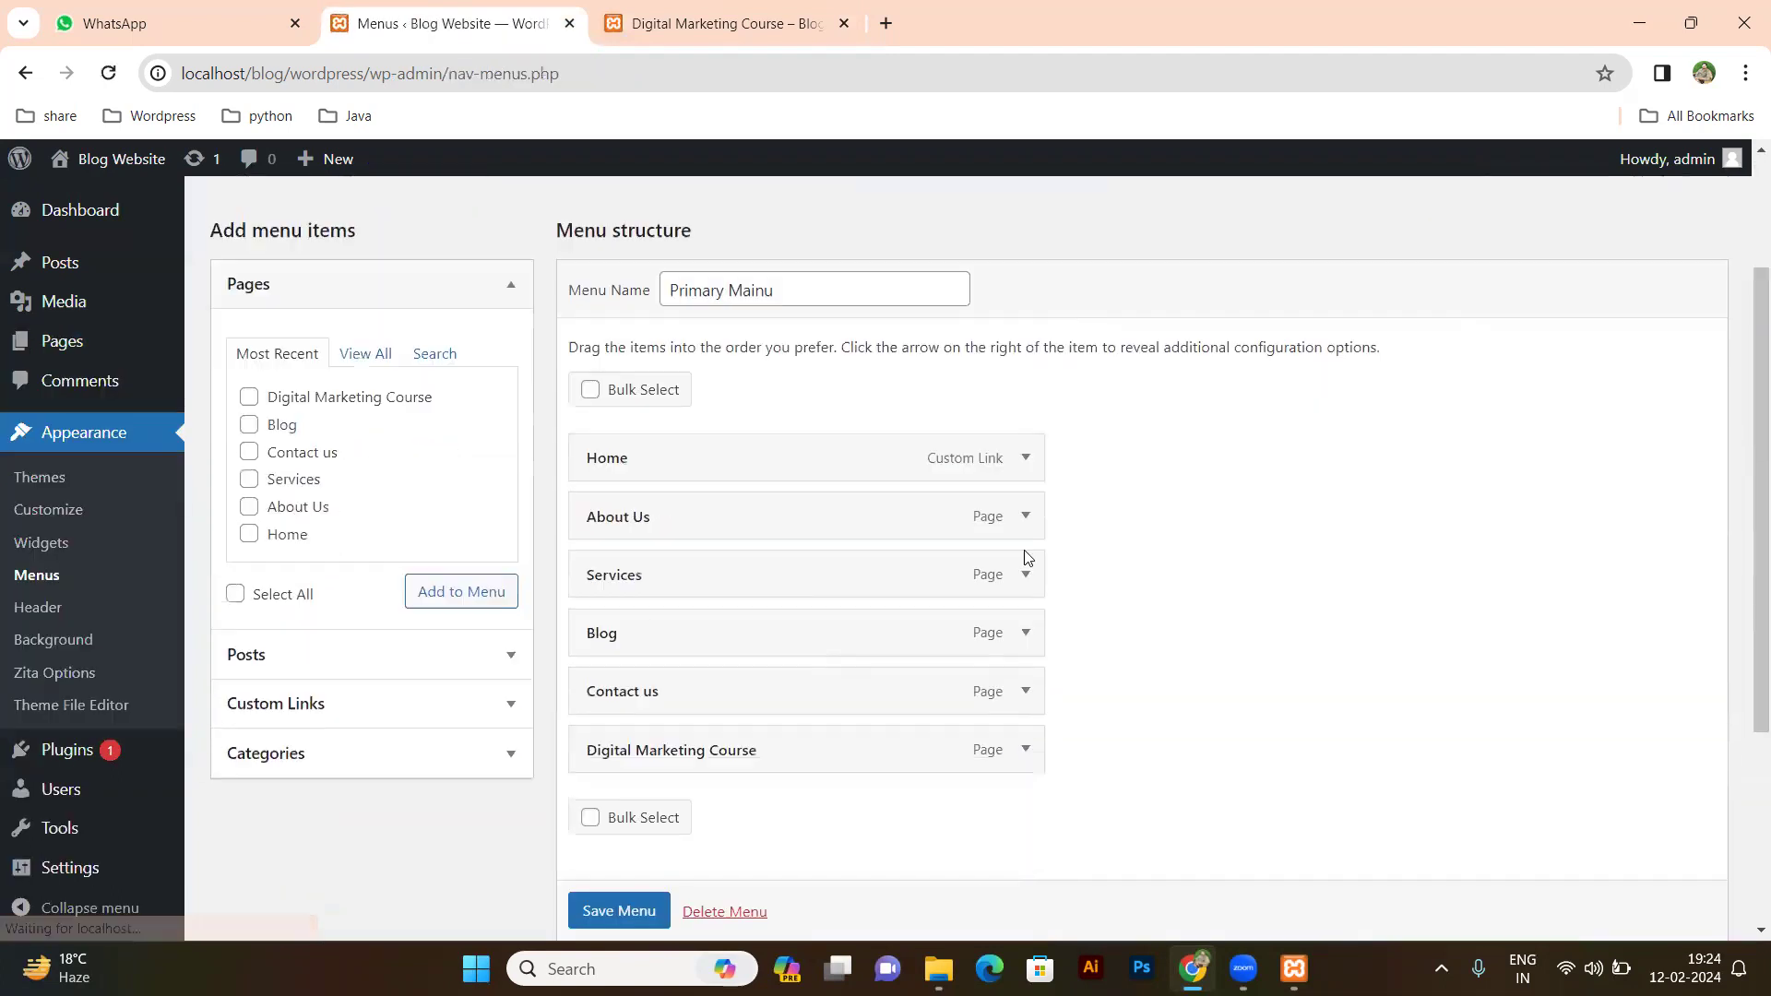
{"action": "scroll", "coordinate": [1027, 558], "scroll_direction": "down", "scroll_amount": 4}
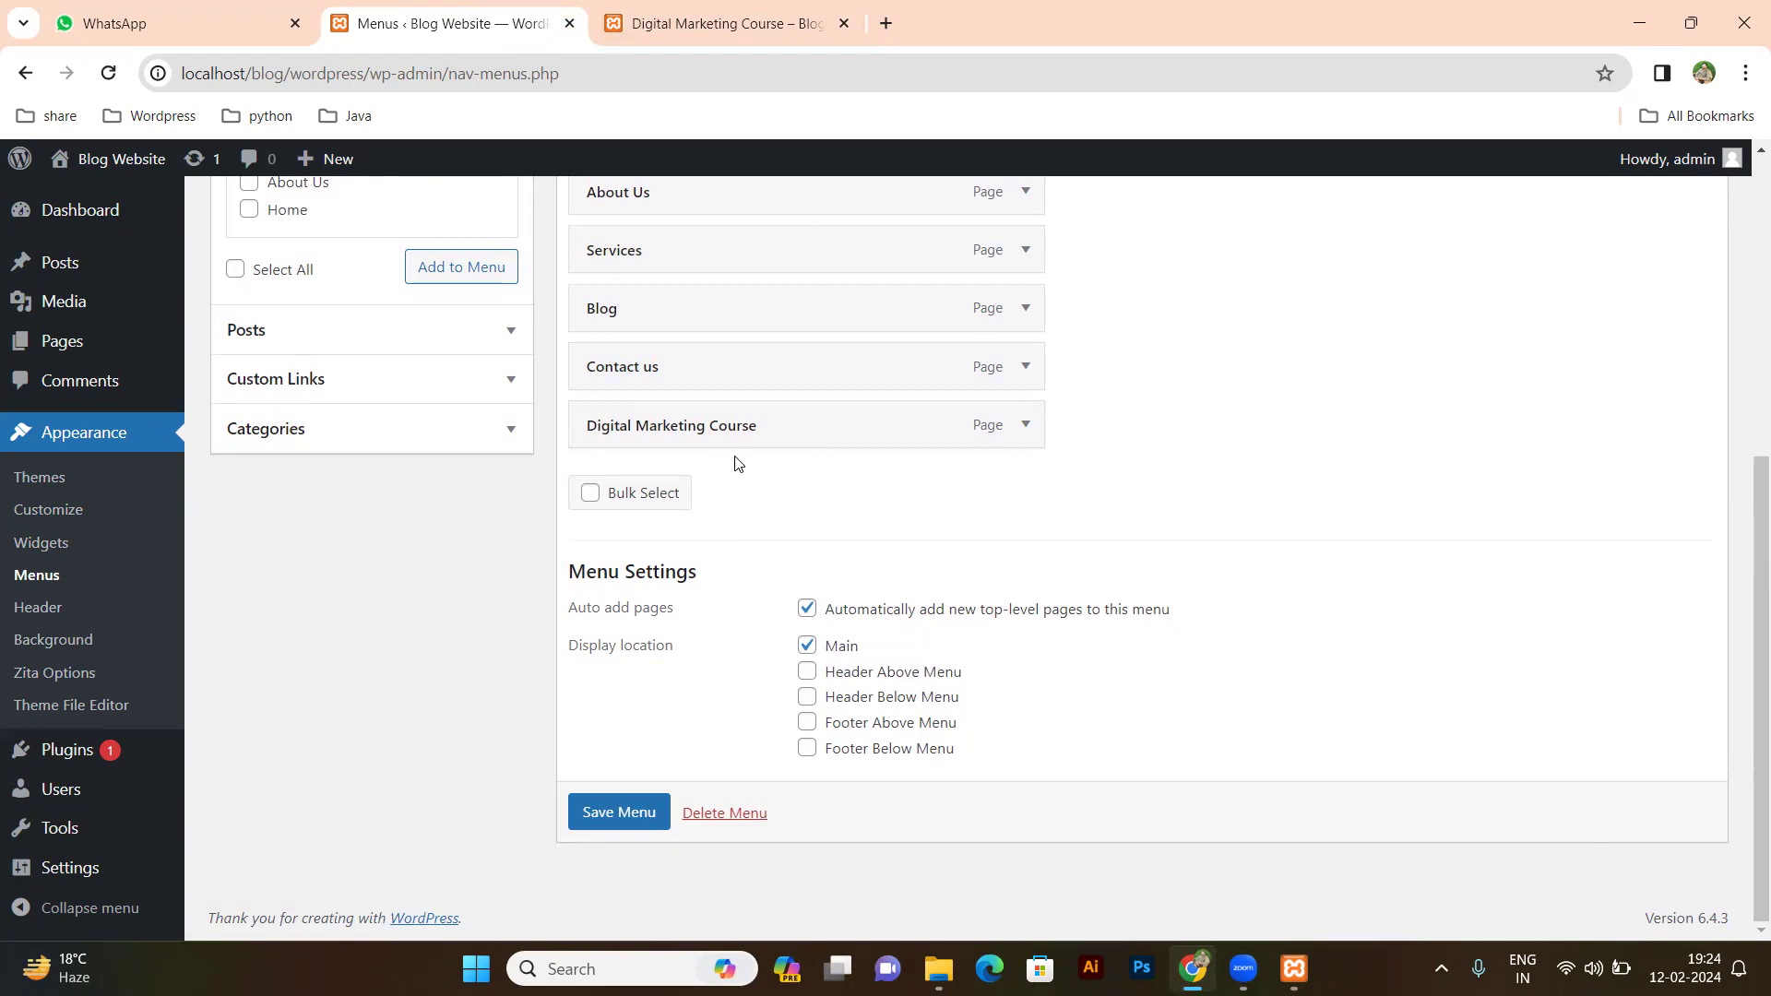
{"action": "scroll", "coordinate": [738, 463], "scroll_direction": "up", "scroll_amount": 2}
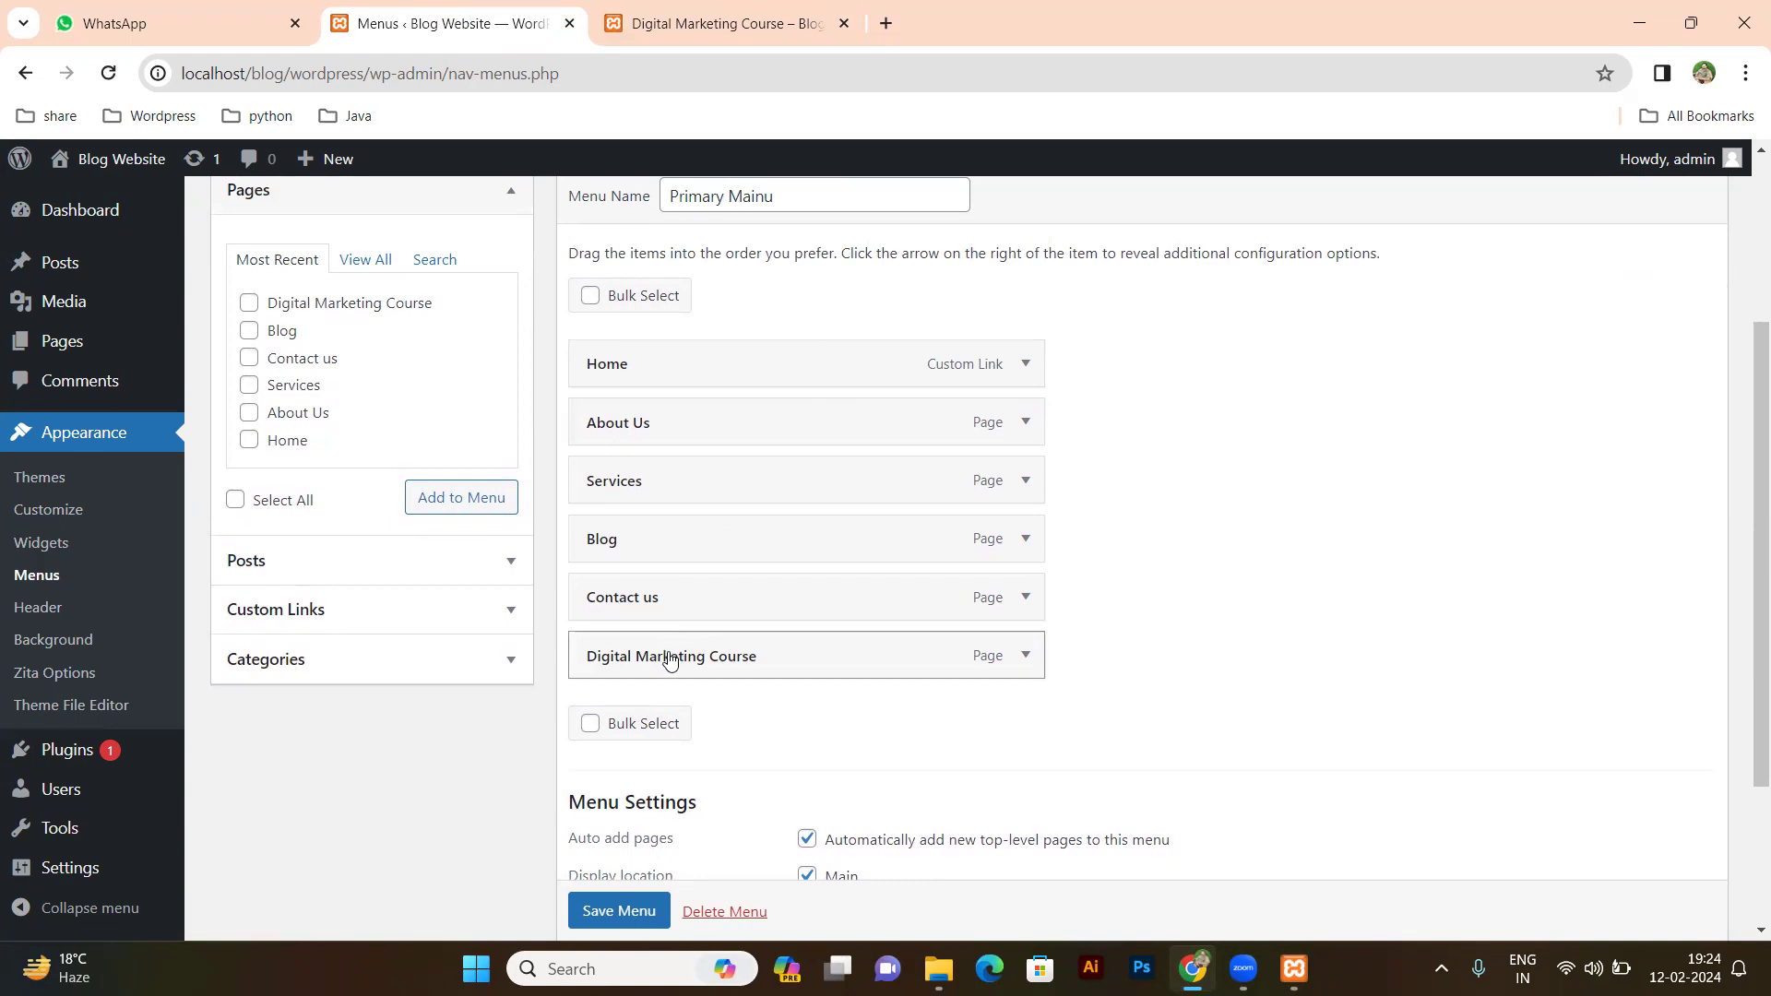
{"action": "left_click_drag", "start_coordinate": [666, 662], "coordinate": [676, 534]}
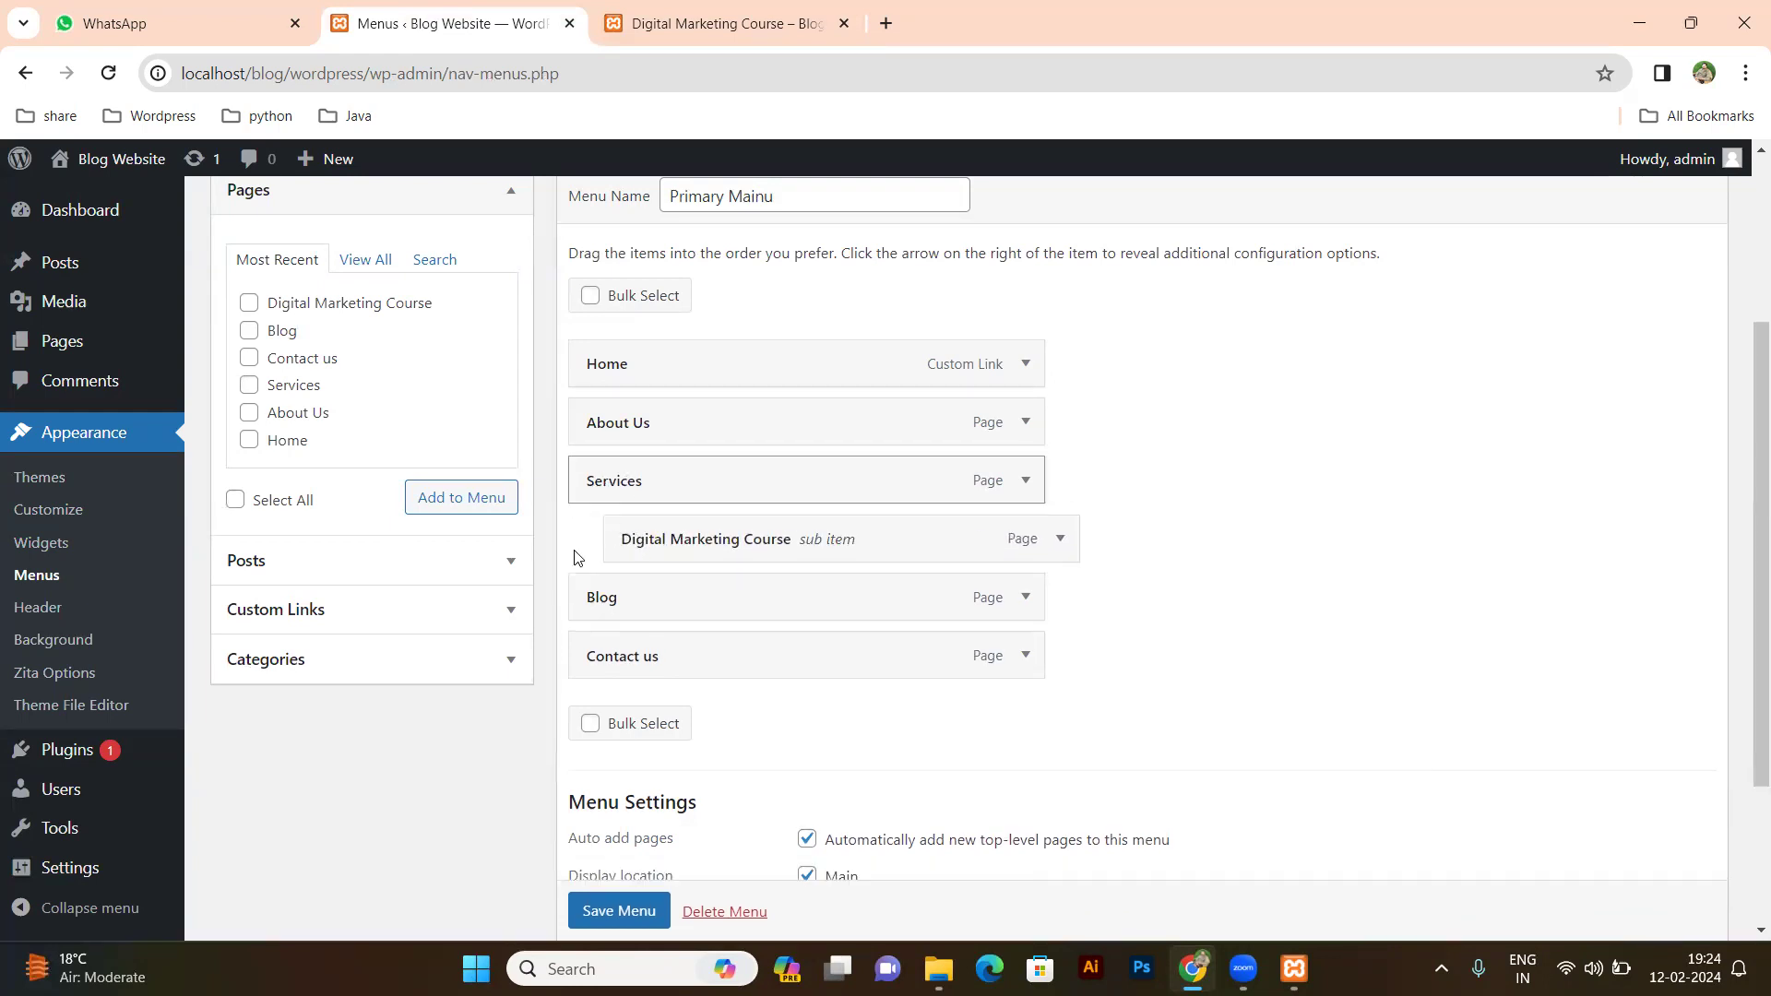
{"action": "scroll", "coordinate": [646, 913], "scroll_direction": "down", "scroll_amount": 1}
{"action": "left_click", "coordinate": [648, 913]}
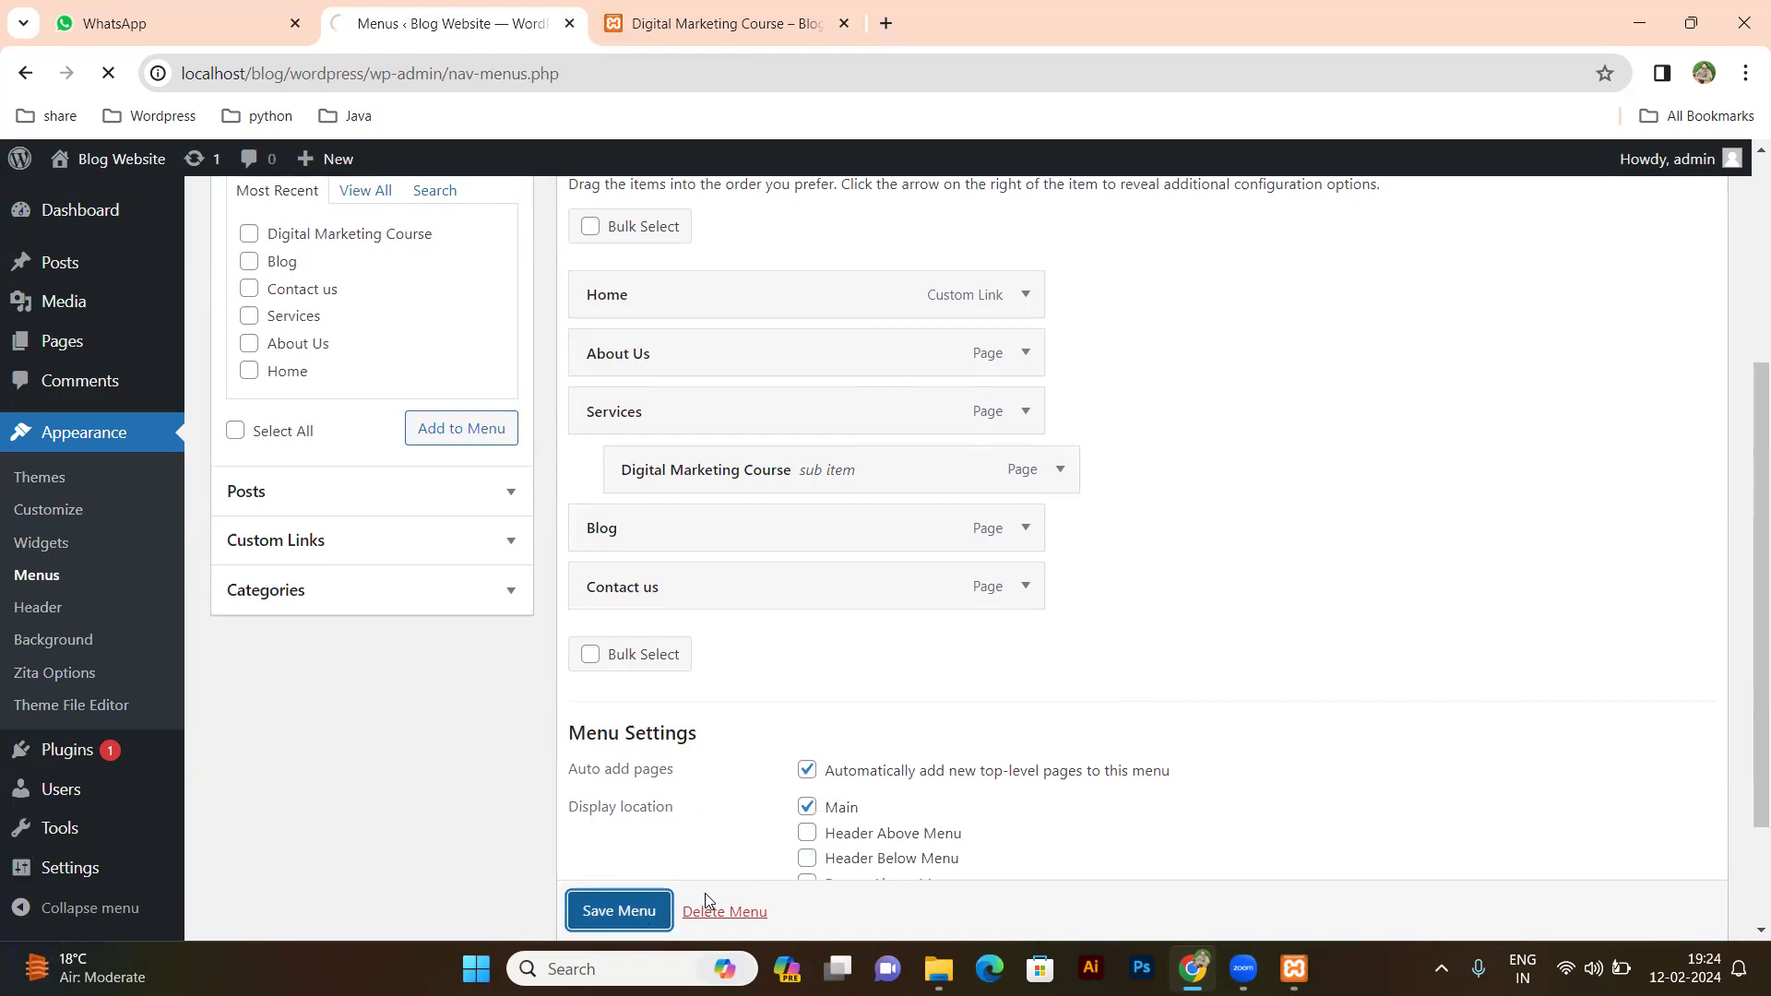
Reload the live site and check the submenu under Services in the header navigation.
{"action": "left_click", "coordinate": [619, 39]}
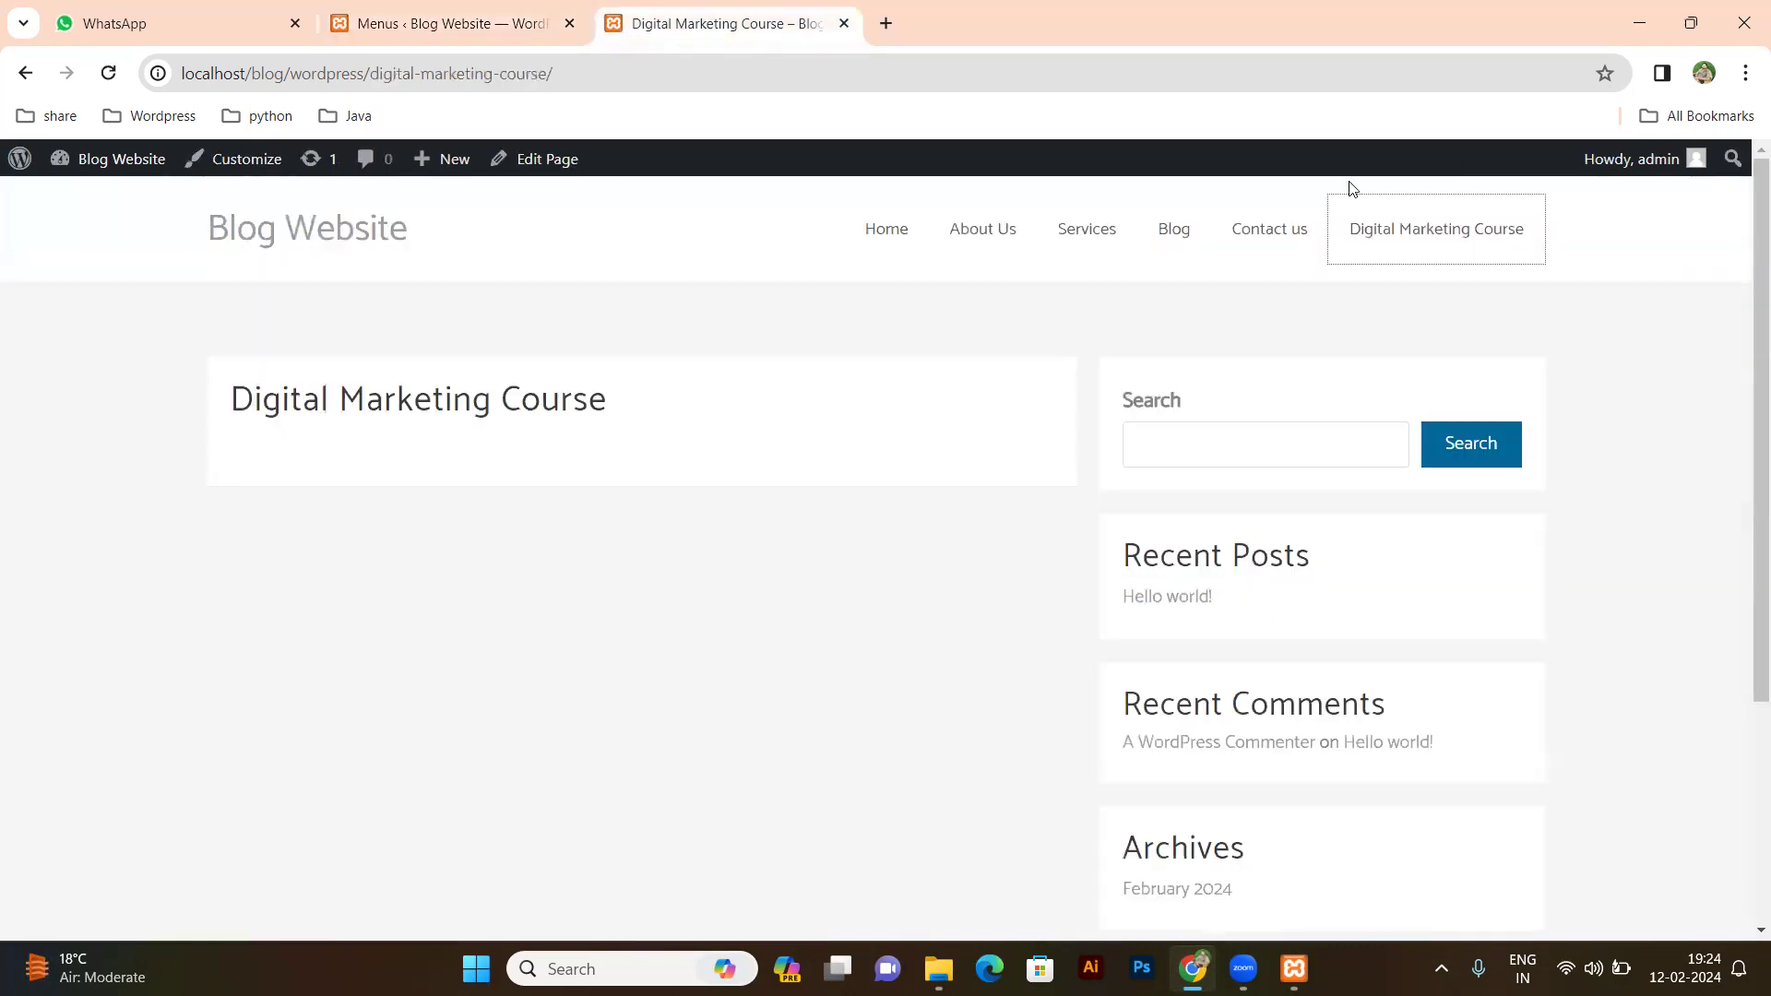
{"action": "left_click", "coordinate": [1271, 243]}
{"action": "mouse_move", "coordinate": [1297, 237]}
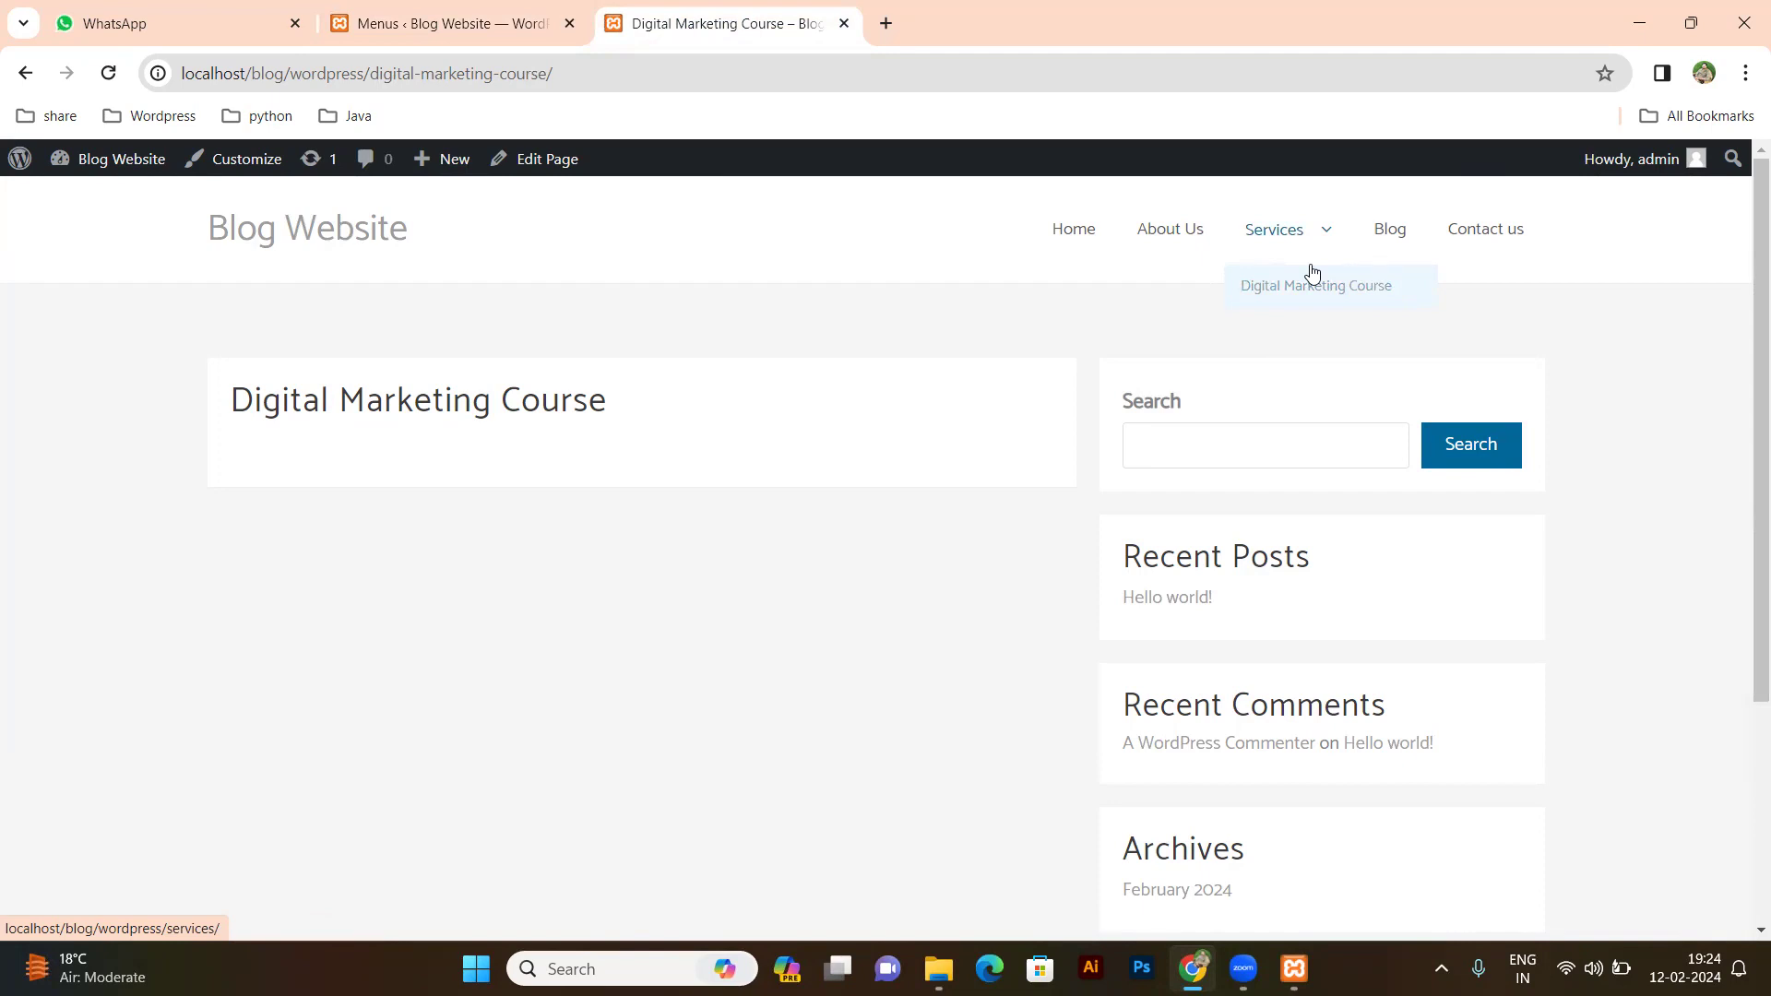
Return to the menu management screen, review the menu structure and settings, and save the menu again.
{"action": "left_click", "coordinate": [498, 35]}
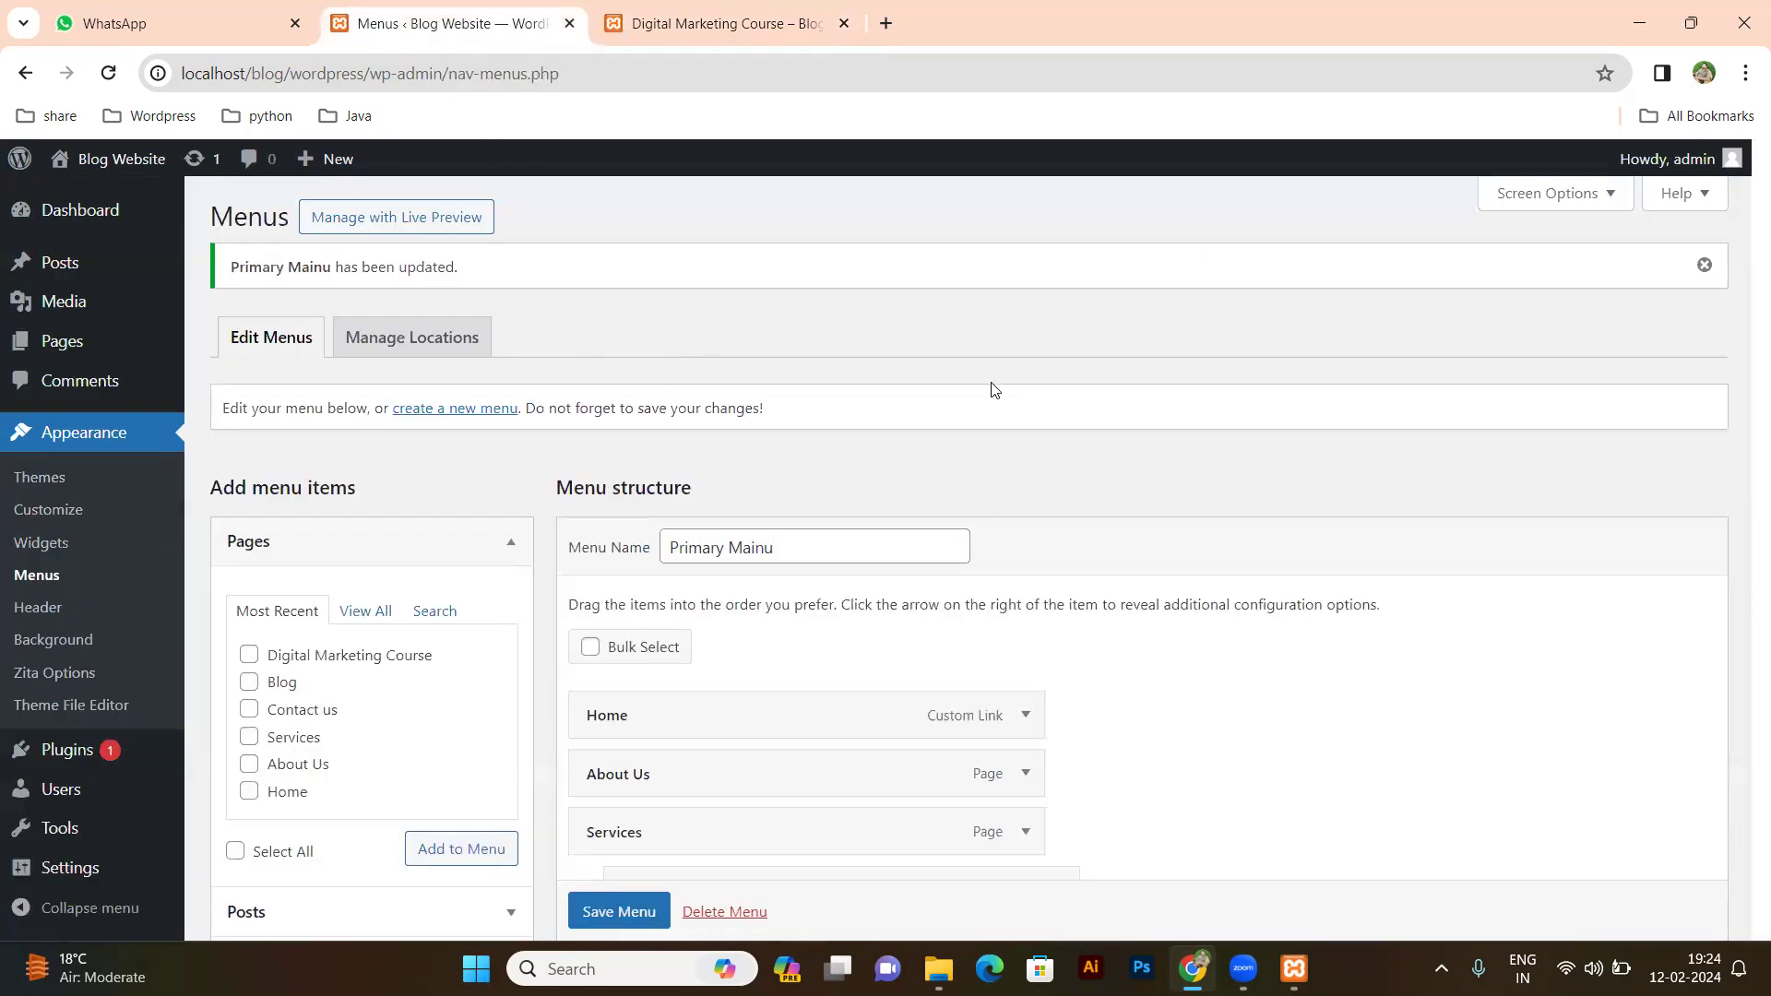
{"action": "scroll", "coordinate": [995, 389], "scroll_direction": "down", "scroll_amount": 3}
{"action": "scroll", "coordinate": [910, 351], "scroll_direction": "up", "scroll_amount": 3}
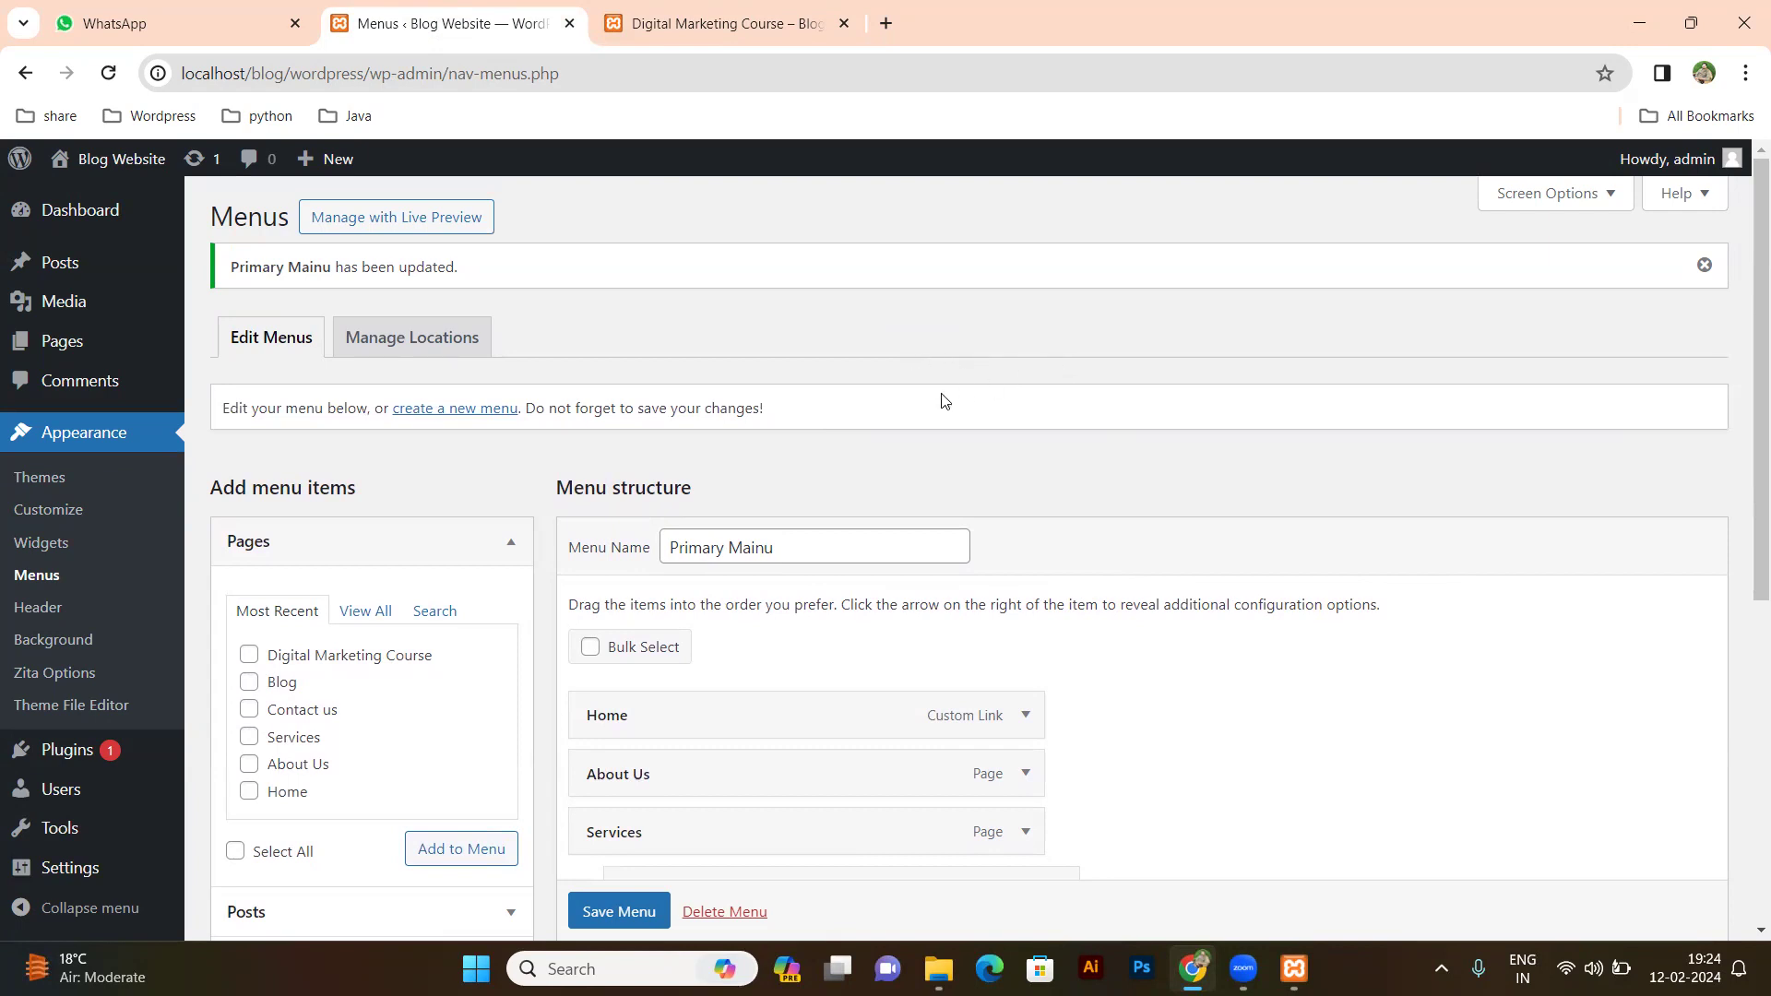
{"action": "scroll", "coordinate": [941, 396], "scroll_direction": "down", "scroll_amount": 2}
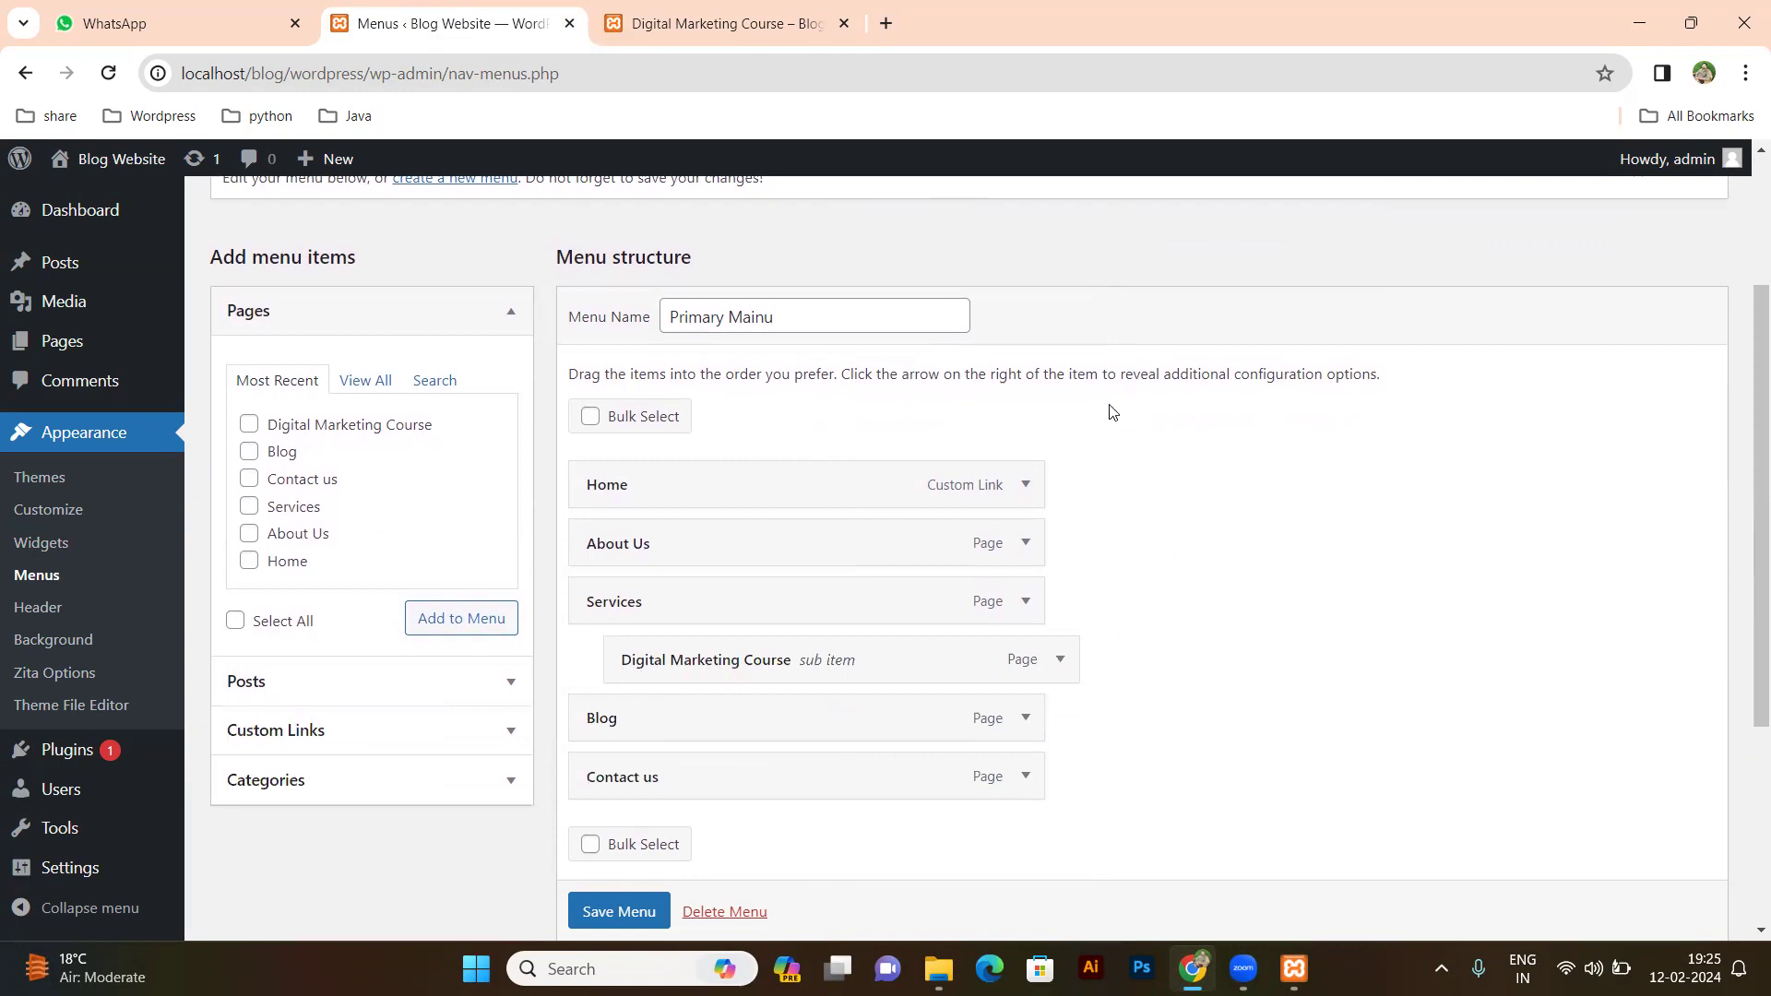
{"action": "scroll", "coordinate": [1213, 446], "scroll_direction": "down", "scroll_amount": 4}
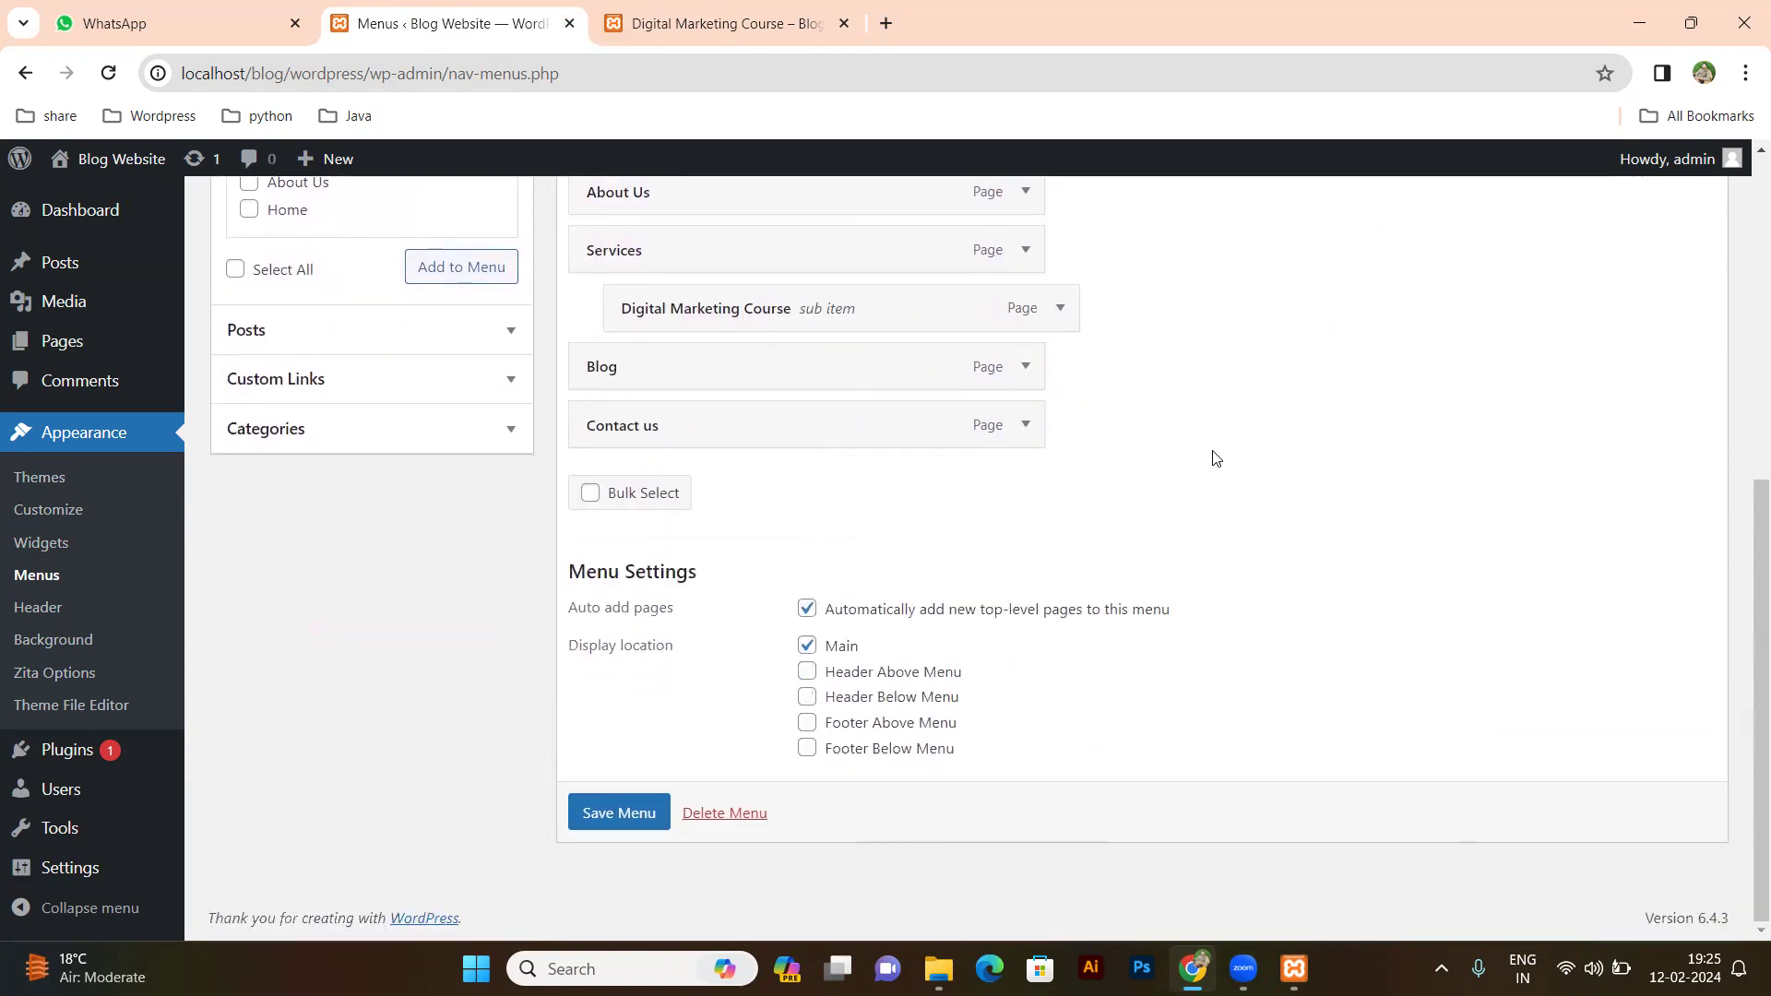
{"action": "scroll", "coordinate": [1164, 498], "scroll_direction": "up", "scroll_amount": 1}
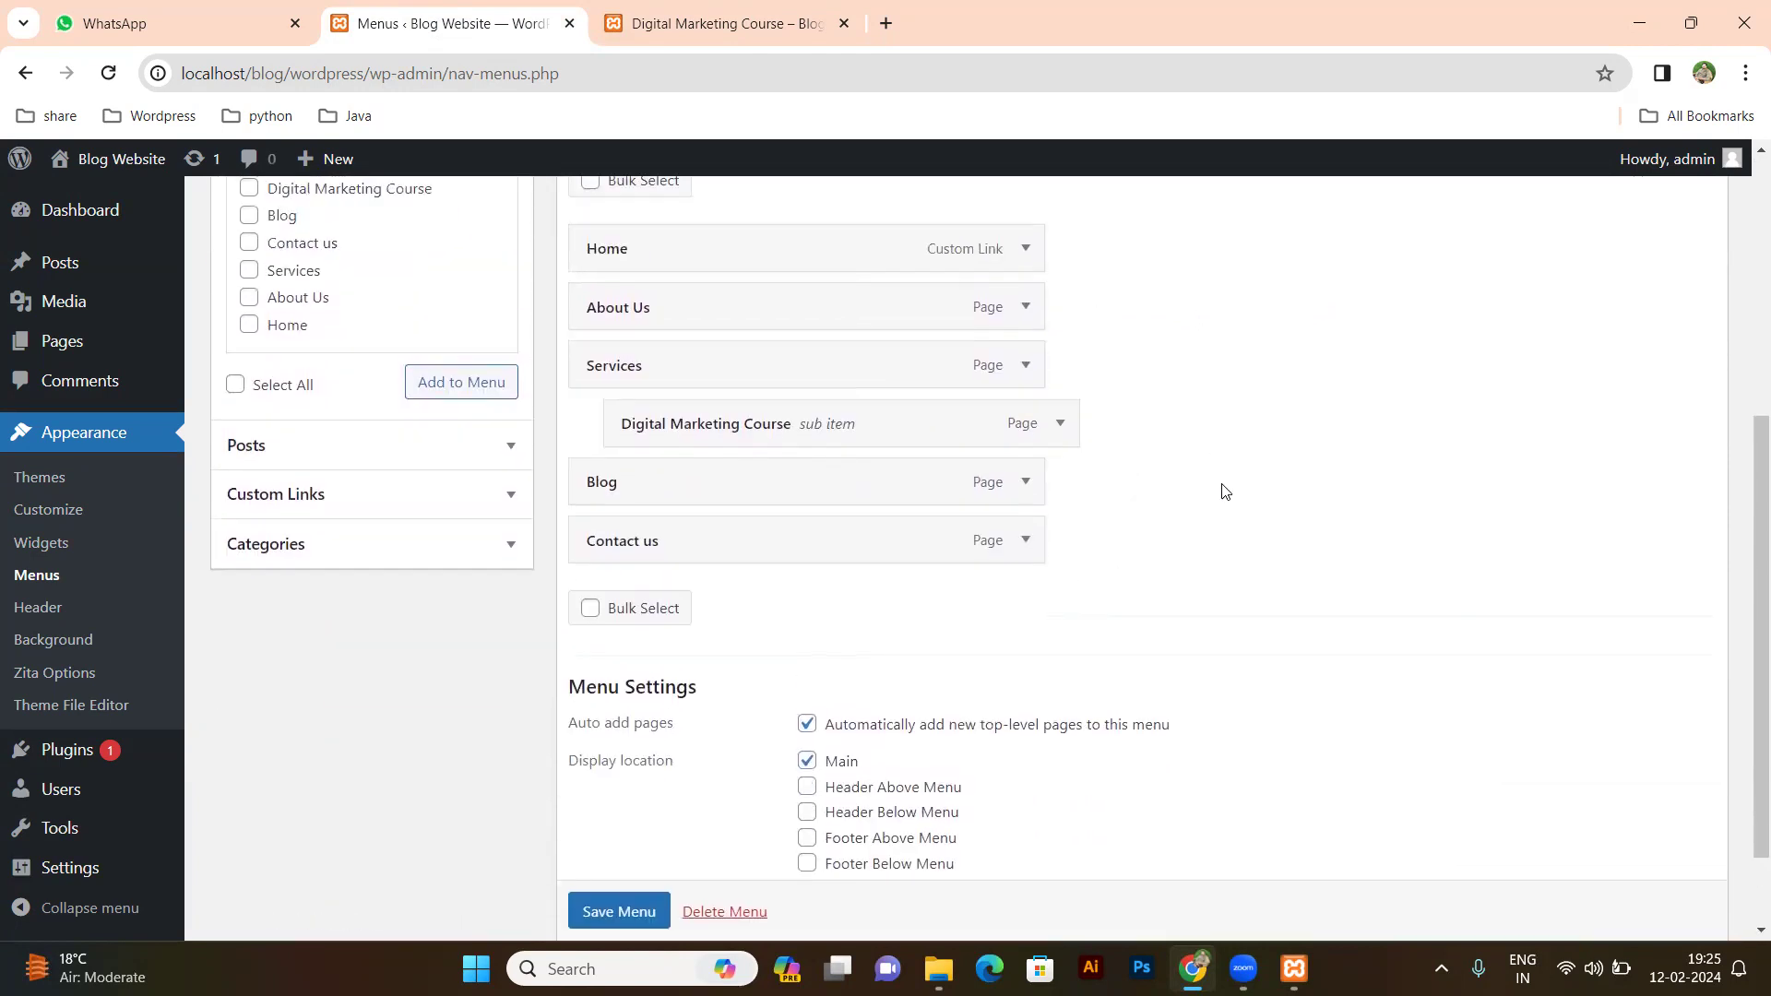
{"action": "left_click", "coordinate": [623, 919]}
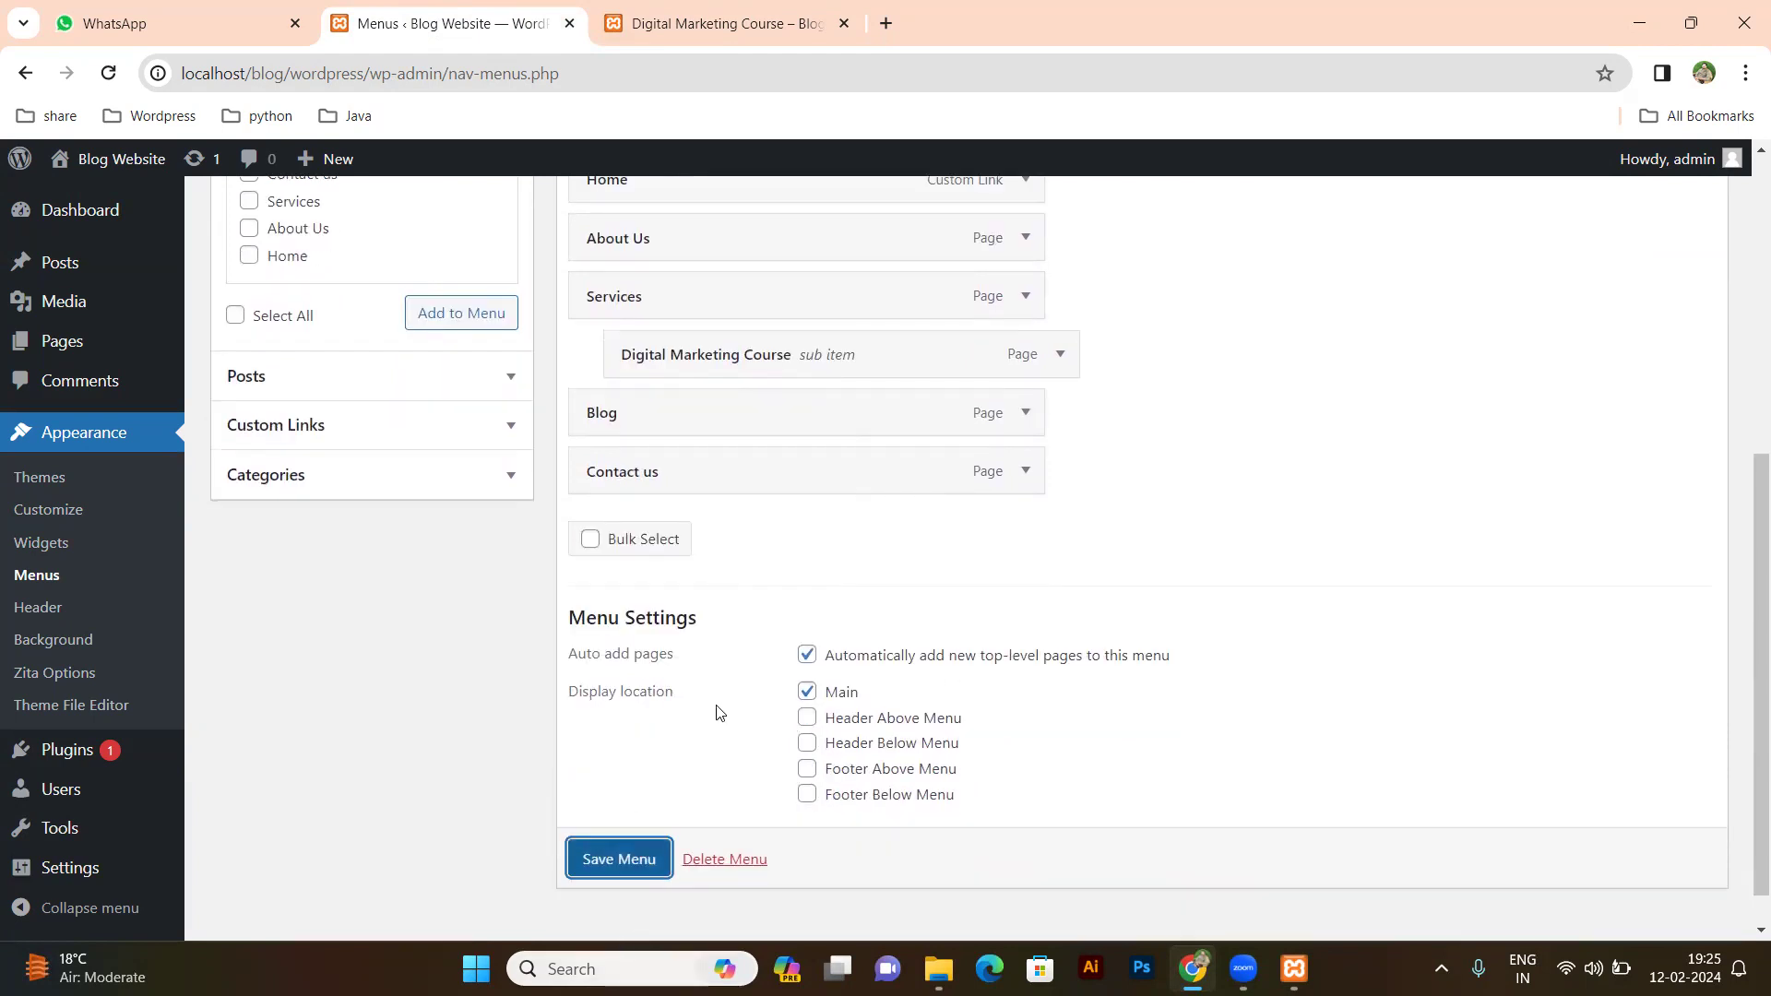